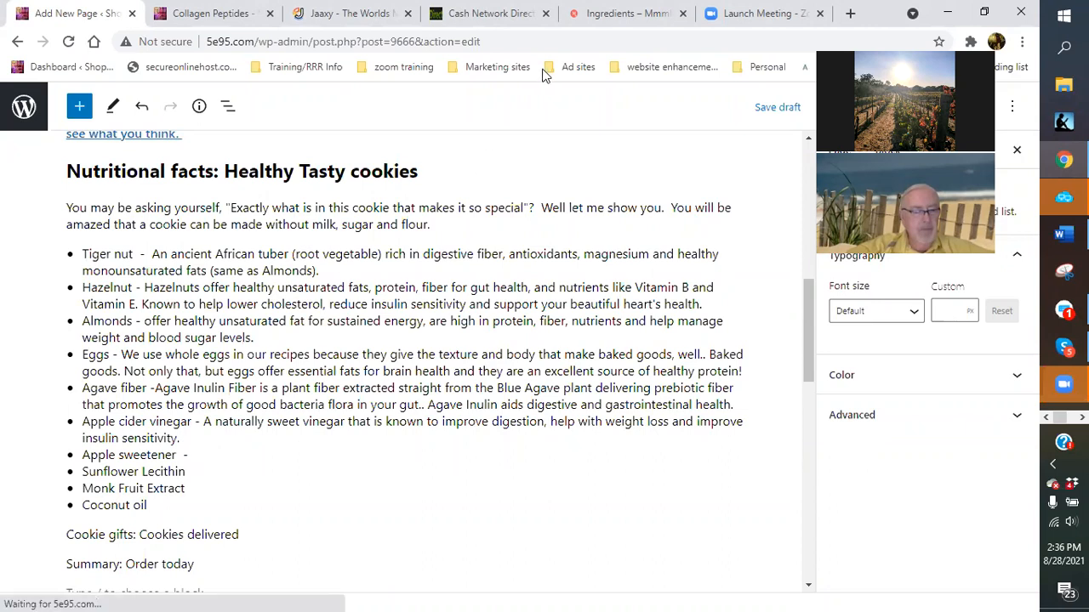
# Copy the Apple Sweetener description from the Mmmly ingredients page, from "A low-glycemic apple sweetener" to "Diabetics, we had you in mind!".
pyautogui.click(624, 13)
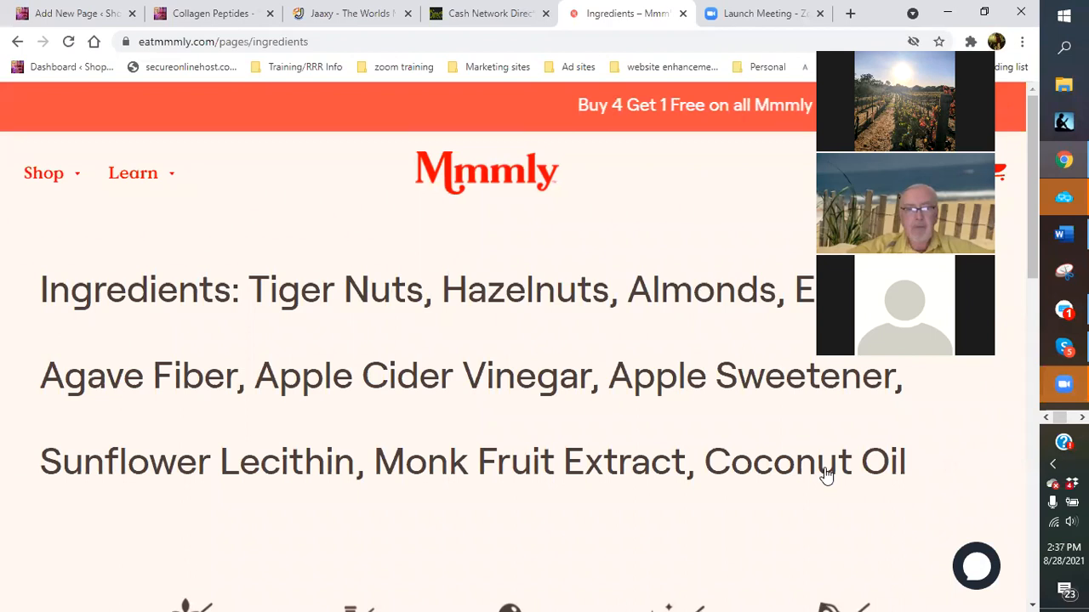
pyautogui.moveTo(810, 445)
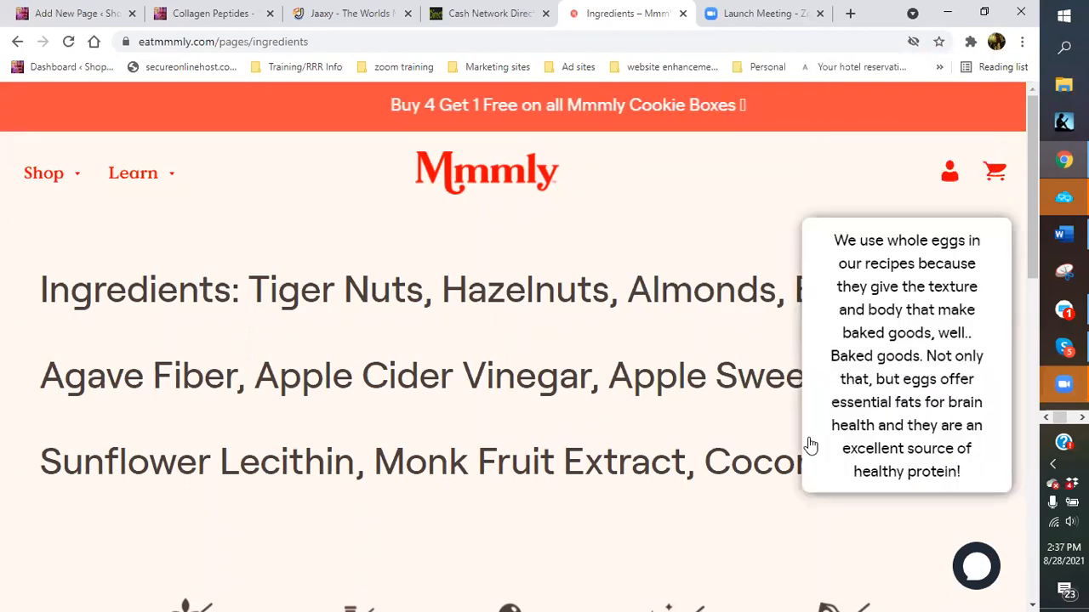
pyautogui.moveTo(874, 398)
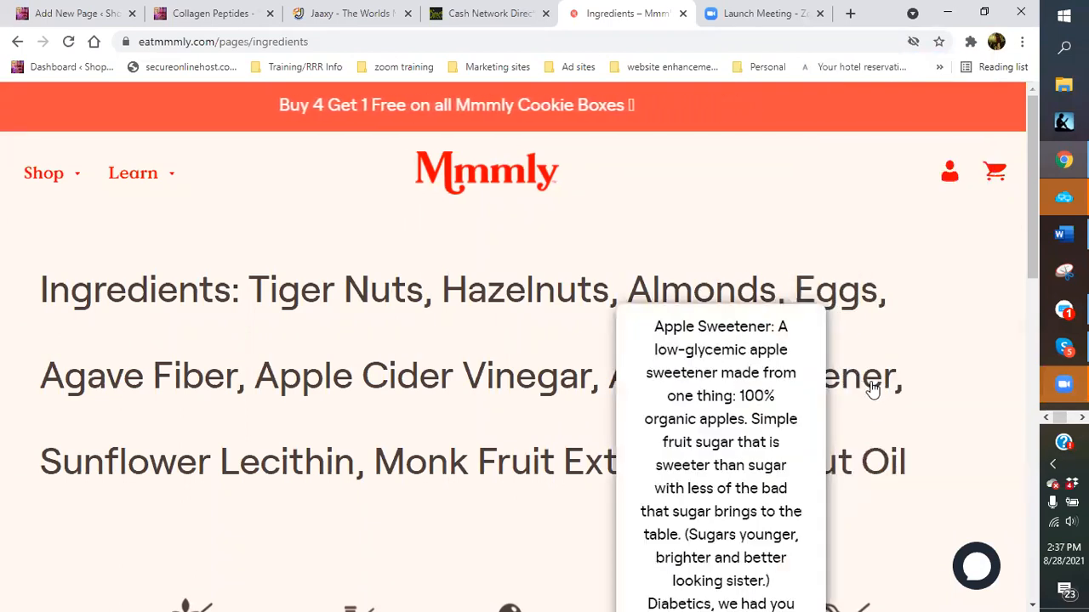
pyautogui.moveTo(776, 329); pyautogui.dragTo(789, 565)
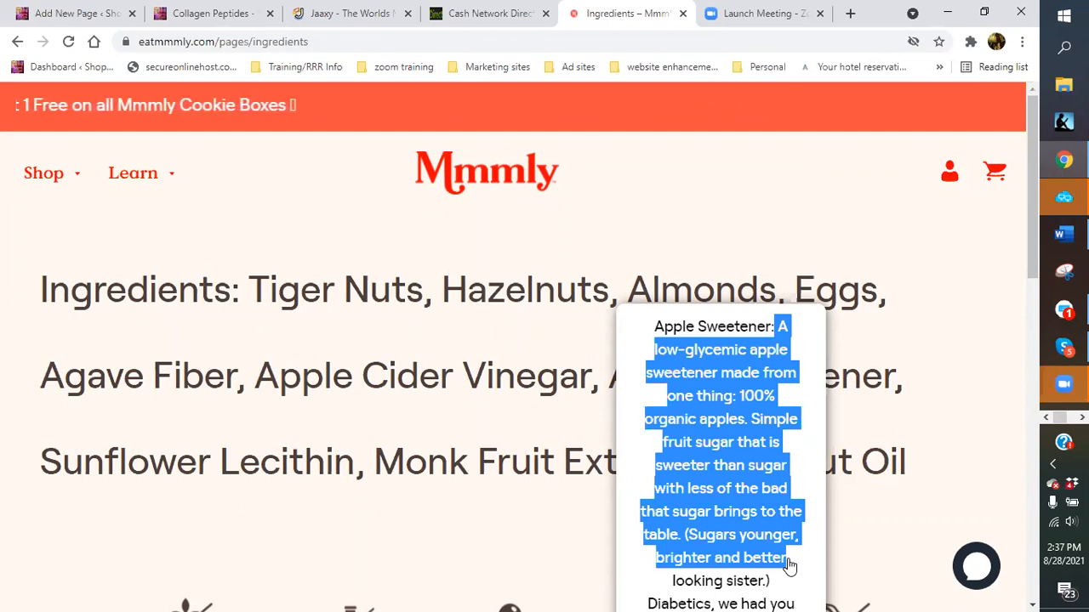
pyautogui.scroll(-2, 793, 570)
pyautogui.click(772, 398)
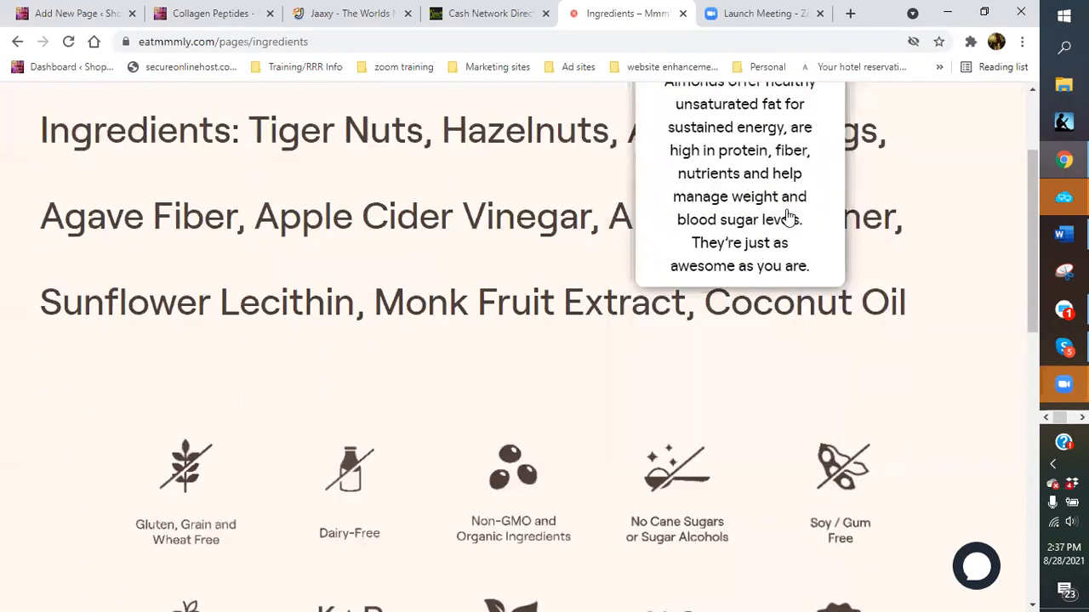
pyautogui.scroll(1, 791, 235)
pyautogui.moveTo(876, 297)
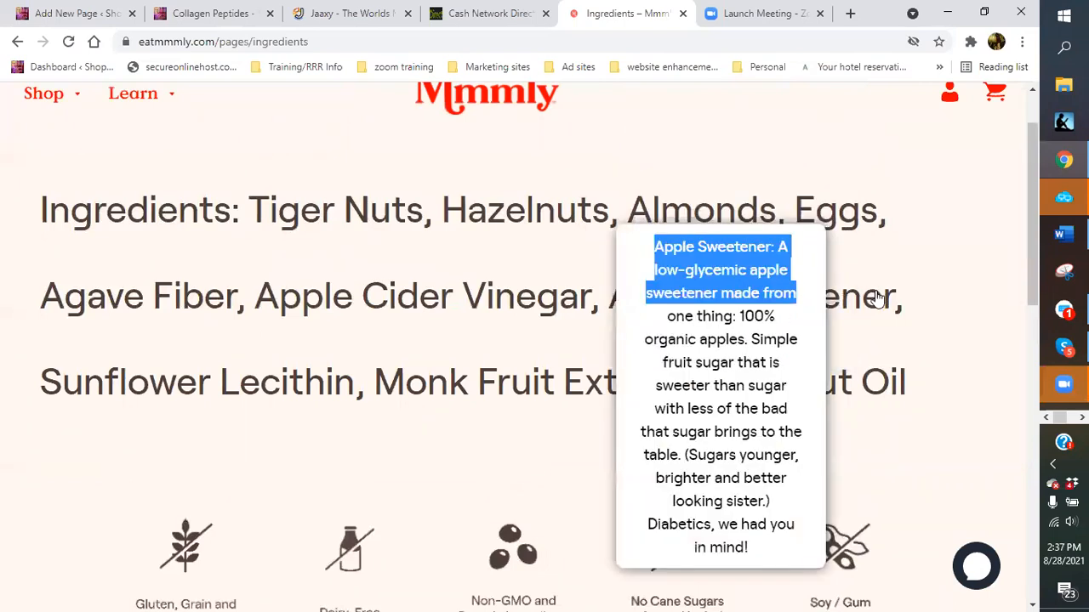
pyautogui.click(781, 262)
pyautogui.moveTo(779, 250); pyautogui.dragTo(792, 554)
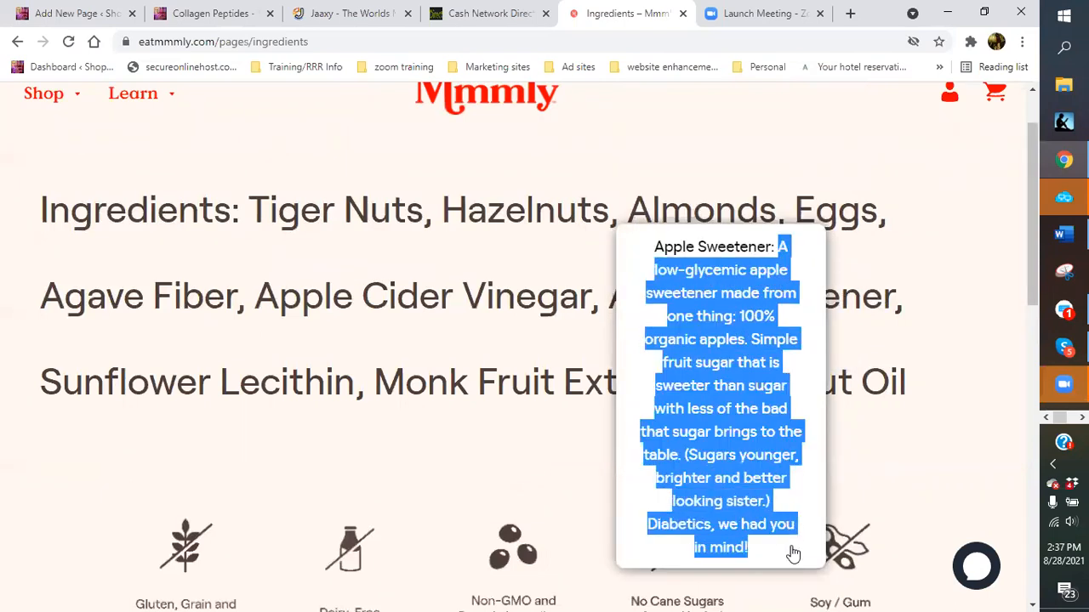
pyautogui.rightClick(741, 463)
pyautogui.click(672, 472)
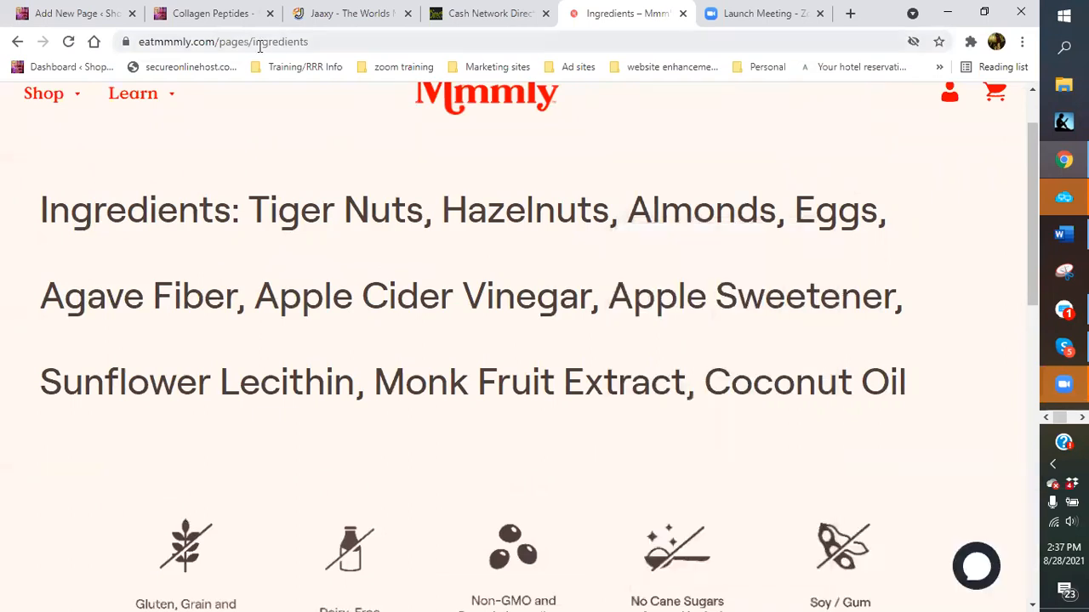
# Paste the copied description after the Apple sweetener dash in the WordPress page's ingredient list and add a dash after Sunflower Lecithin.
pyautogui.click(80, 14)
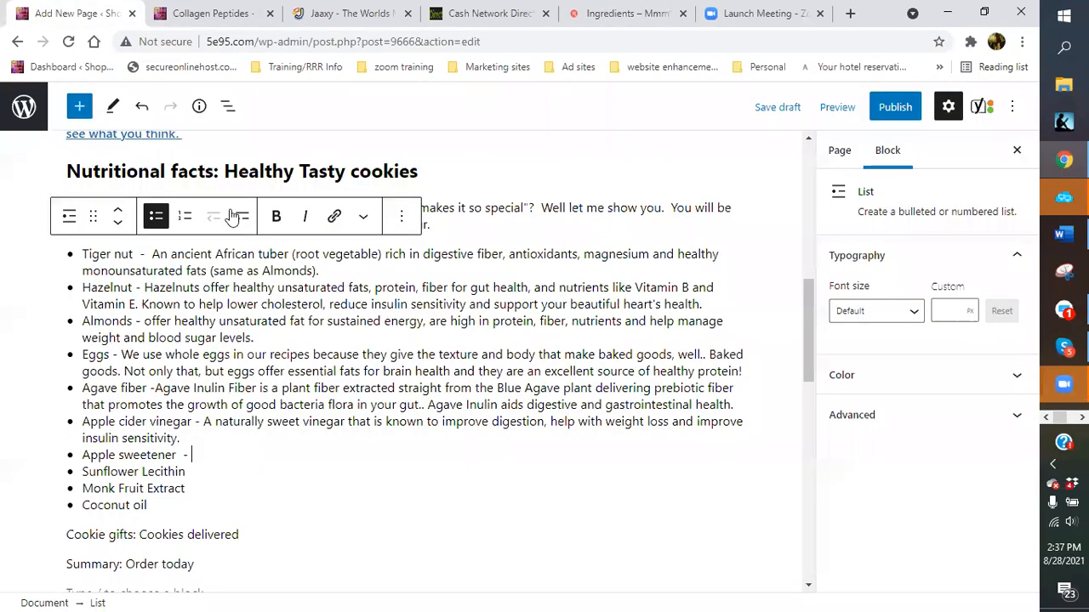
pyautogui.rightClick(213, 455)
pyautogui.click(241, 307)
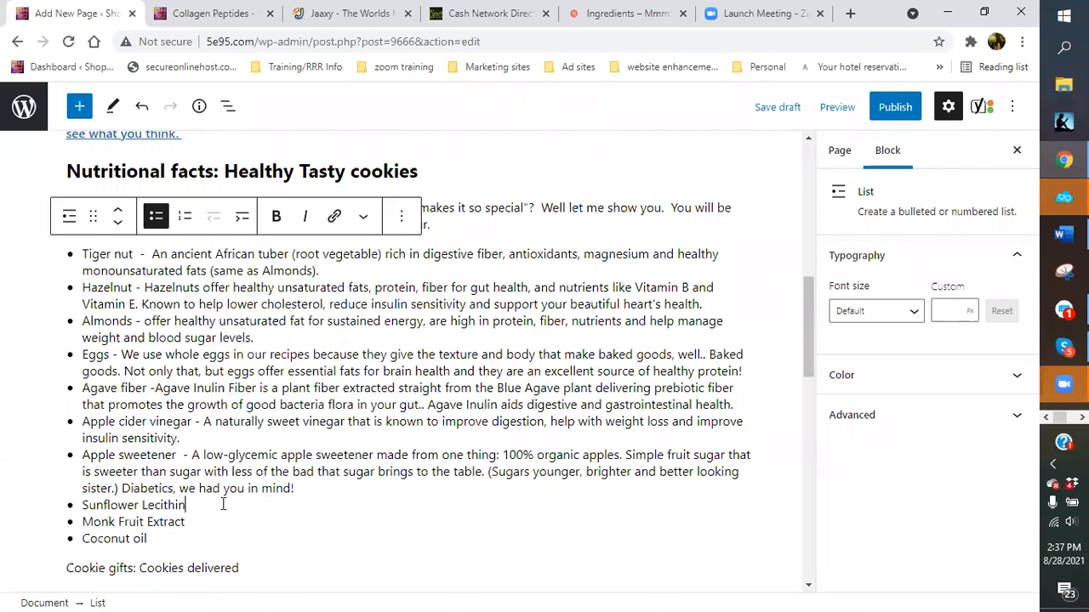
pyautogui.write('-')
# Try to copy the Sunflower Lecithin description from the ingredients page and paste it after that ingredient's dash in the draft.
pyautogui.click(633, 14)
pyautogui.moveTo(209, 405)
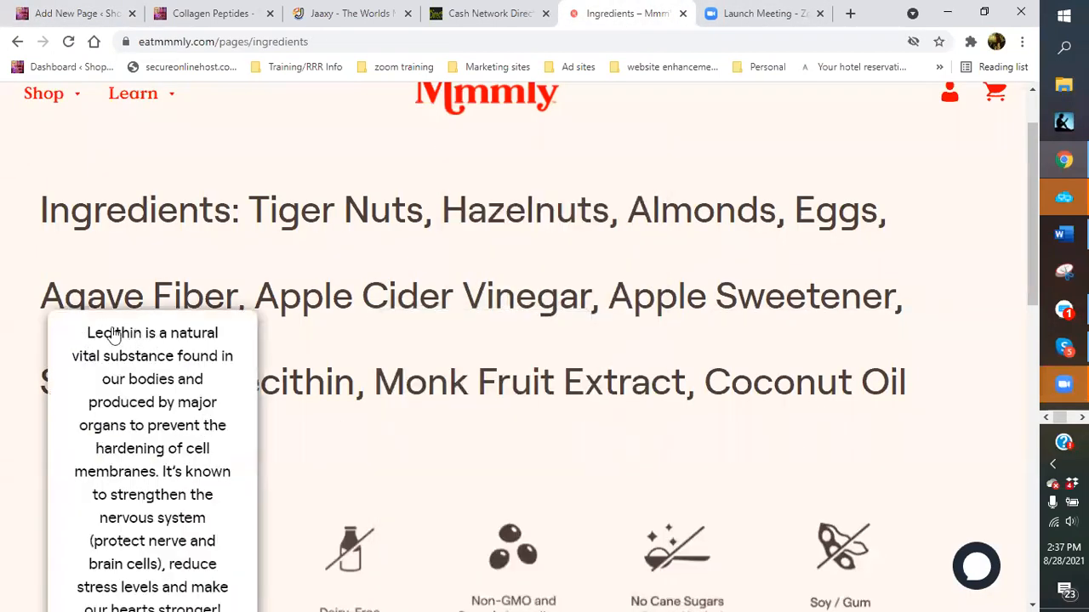
pyautogui.moveTo(86, 332); pyautogui.dragTo(208, 247)
pyautogui.scroll(3, 207, 248)
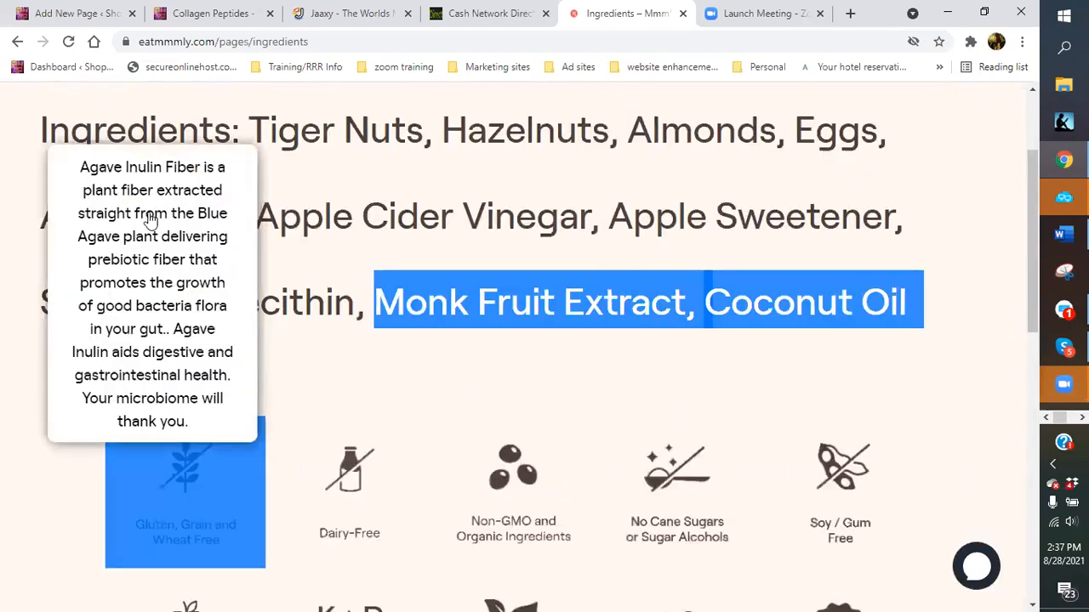
pyautogui.moveTo(187, 313)
pyautogui.rightClick(167, 388)
pyautogui.click(203, 402)
pyautogui.click(59, 13)
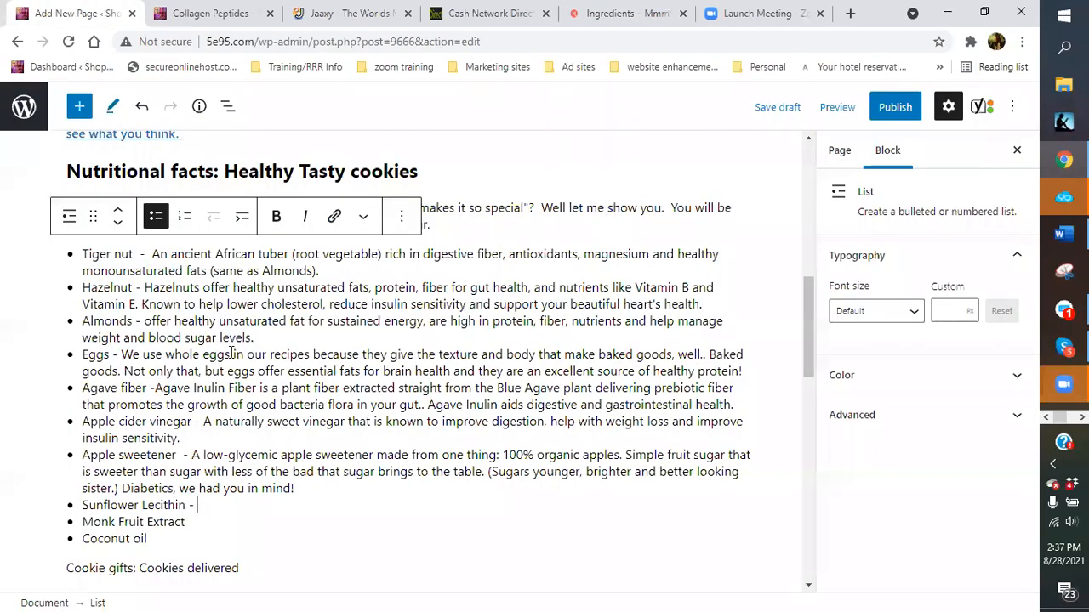
pyautogui.rightClick(208, 504)
pyautogui.click(246, 356)
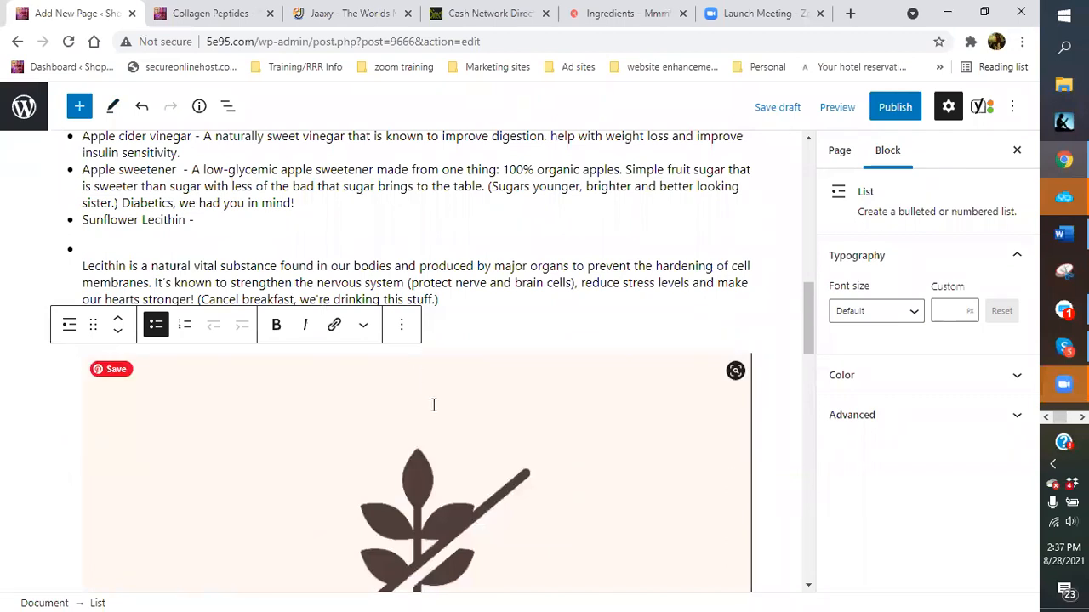
# Undo the last paste into the ingredient list and return to the end of the Sunflower Lecithin bullet.
pyautogui.scroll(-4, 433, 405)
pyautogui.scroll(3, 383, 365)
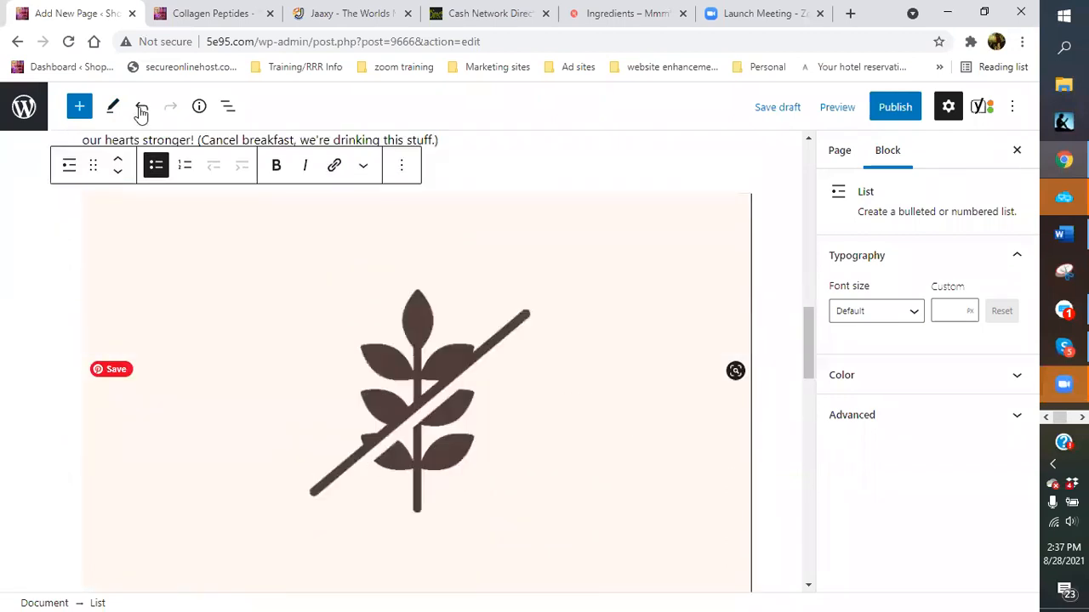
pyautogui.hotkey('ctrl', 'z')
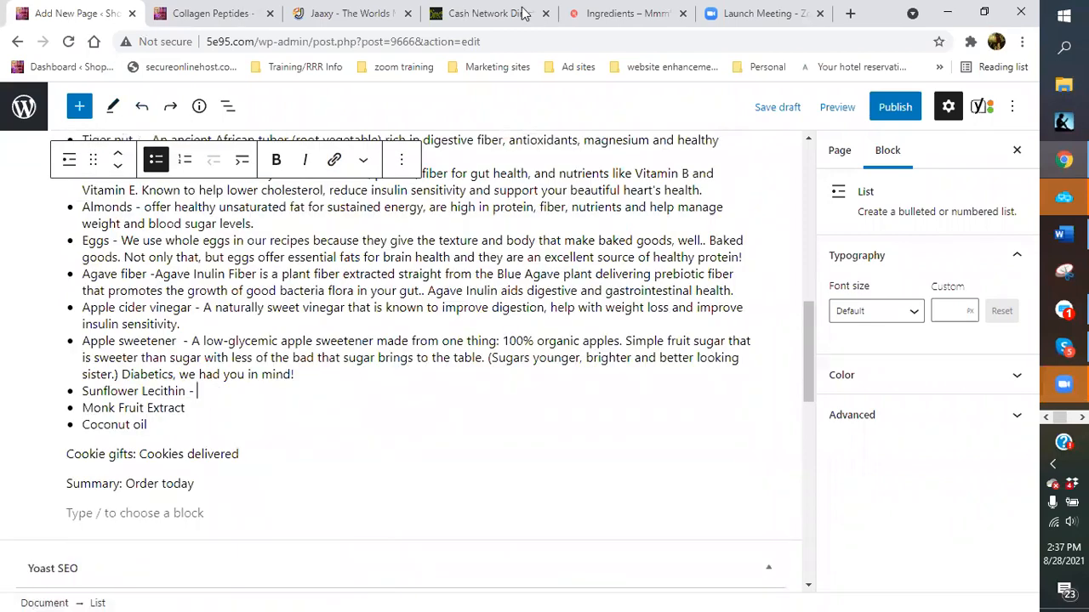
pyautogui.click(403, 394)
# Copy only the Sunflower Lecithin description text on the ingredients page, from "Lecithin is a natural" to "drinking this stuff.)".
pyautogui.click(625, 13)
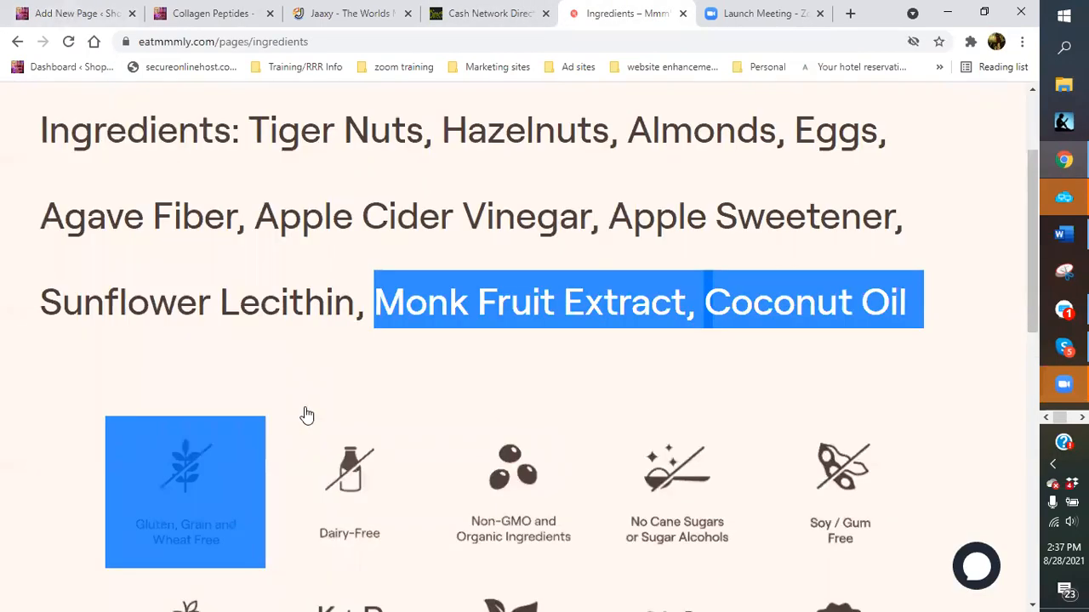
pyautogui.scroll(2, 307, 415)
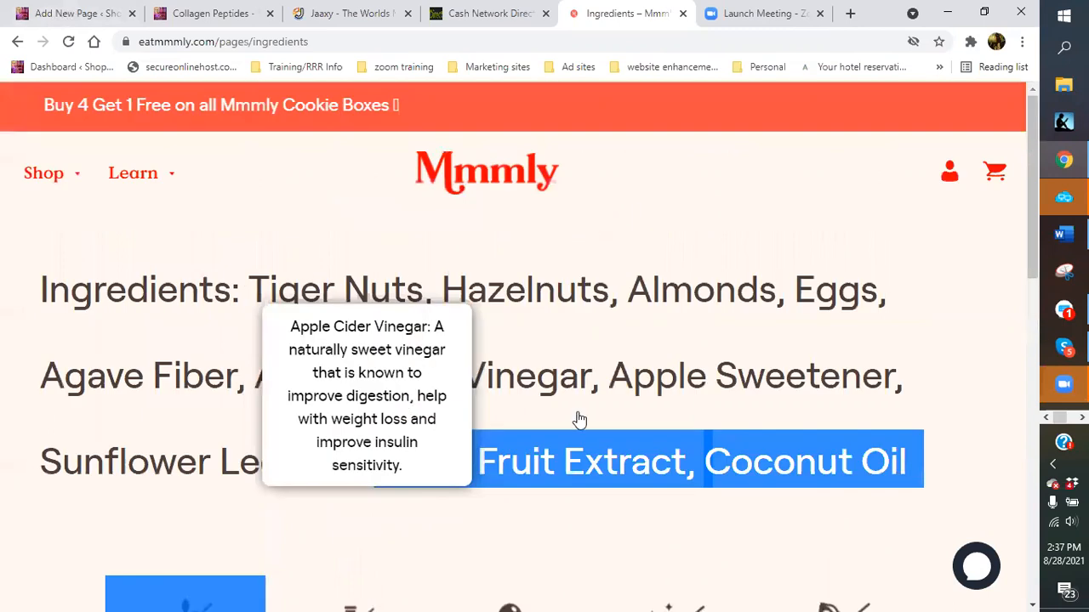
pyautogui.click(234, 478)
pyautogui.moveTo(91, 449)
pyautogui.moveTo(112, 517); pyautogui.dragTo(173, 313)
pyautogui.scroll(-4, 173, 313)
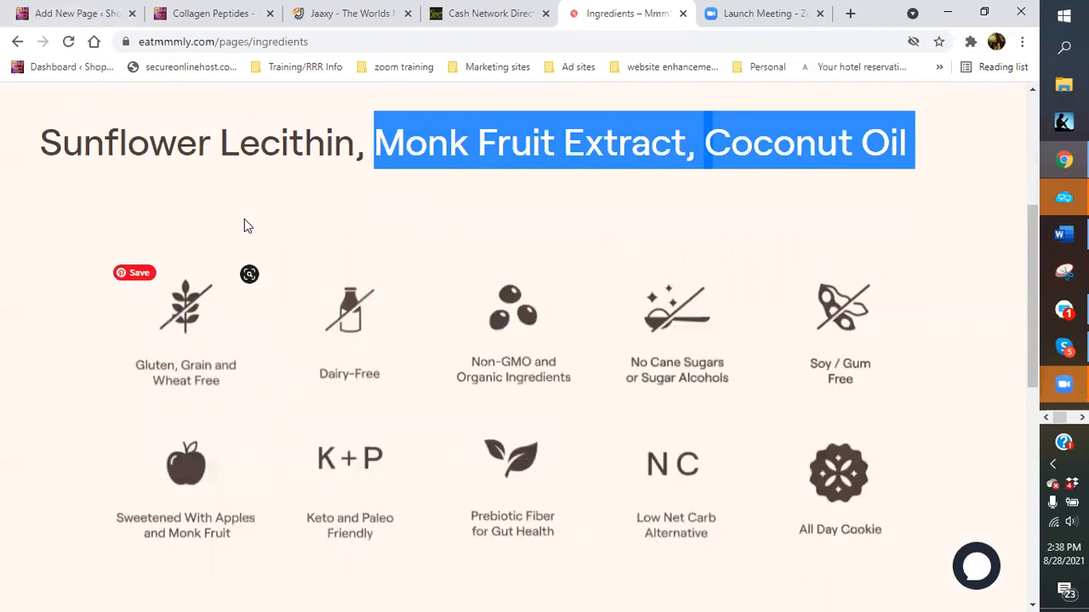
pyautogui.moveTo(244, 218); pyautogui.dragTo(239, 184)
pyautogui.moveTo(108, 120)
pyautogui.moveTo(85, 100); pyautogui.dragTo(177, 356)
pyautogui.rightClick(179, 355)
pyautogui.click(207, 369)
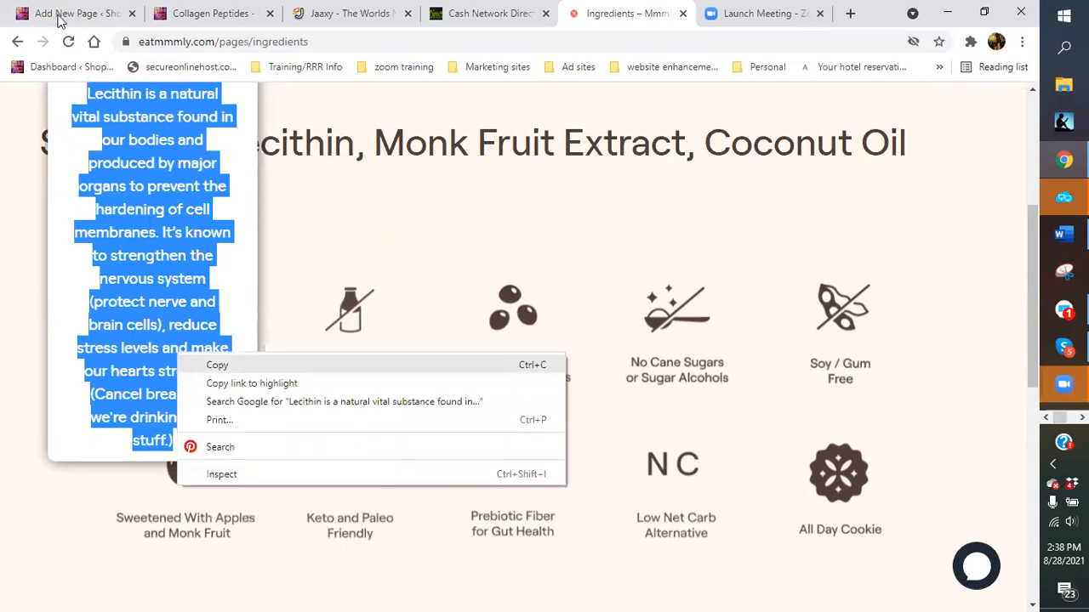
# Paste the copied lecithin description after the Sunflower Lecithin dash in the WordPress ingredient list.
pyautogui.hotkey('ctrl', '1')
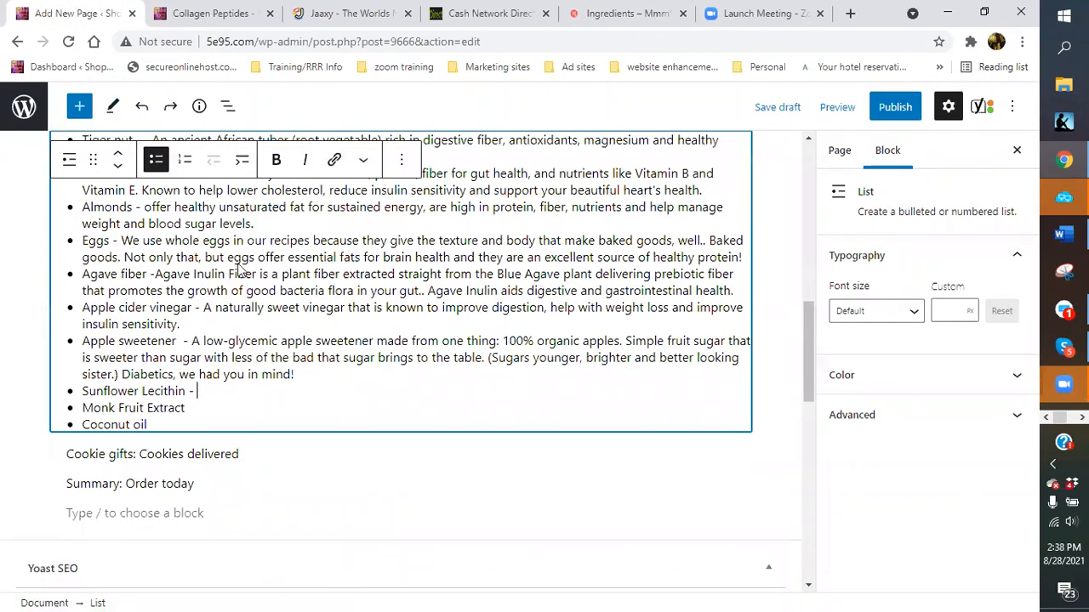
pyautogui.rightClick(211, 393)
pyautogui.click(249, 248)
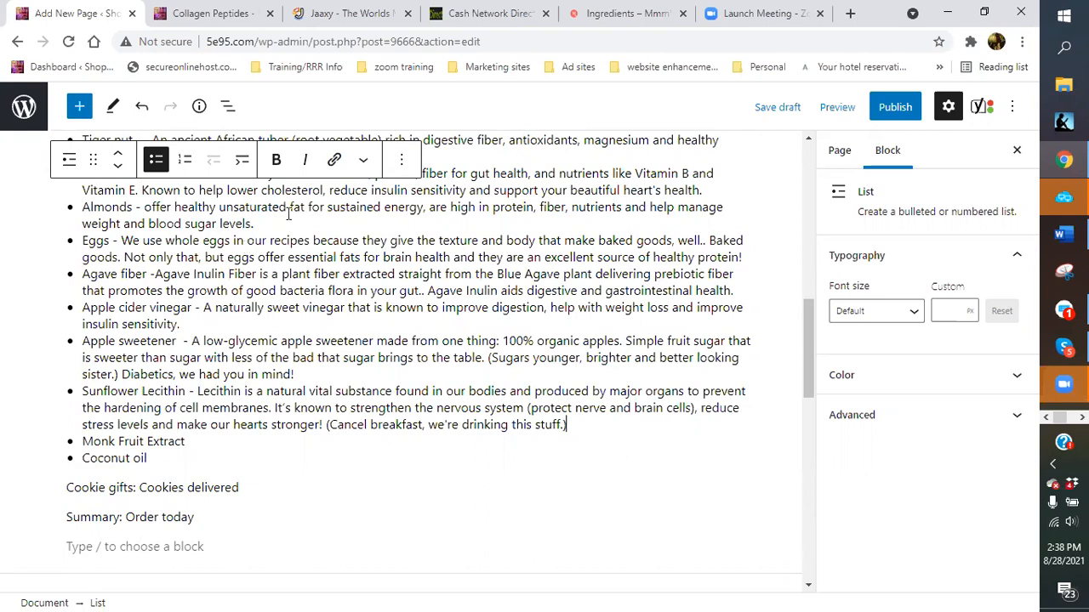
# Copy the full Monk Fruit Extract description from the Mmmly ingredients page, ending with "healthy snacks.".
pyautogui.click(619, 15)
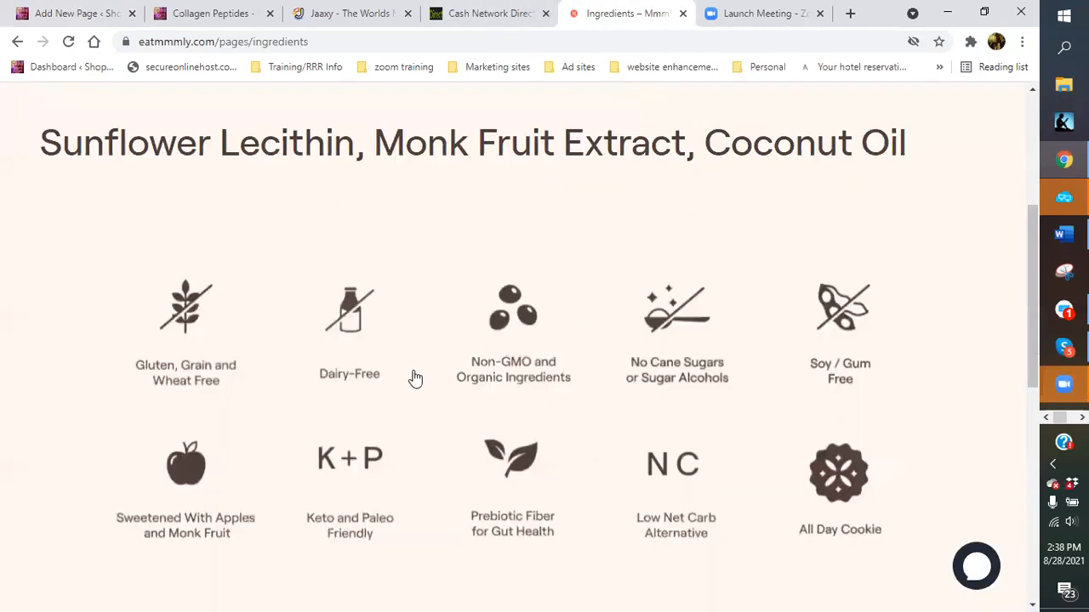
pyautogui.scroll(3, 434, 362)
pyautogui.scroll(-2, 345, 235)
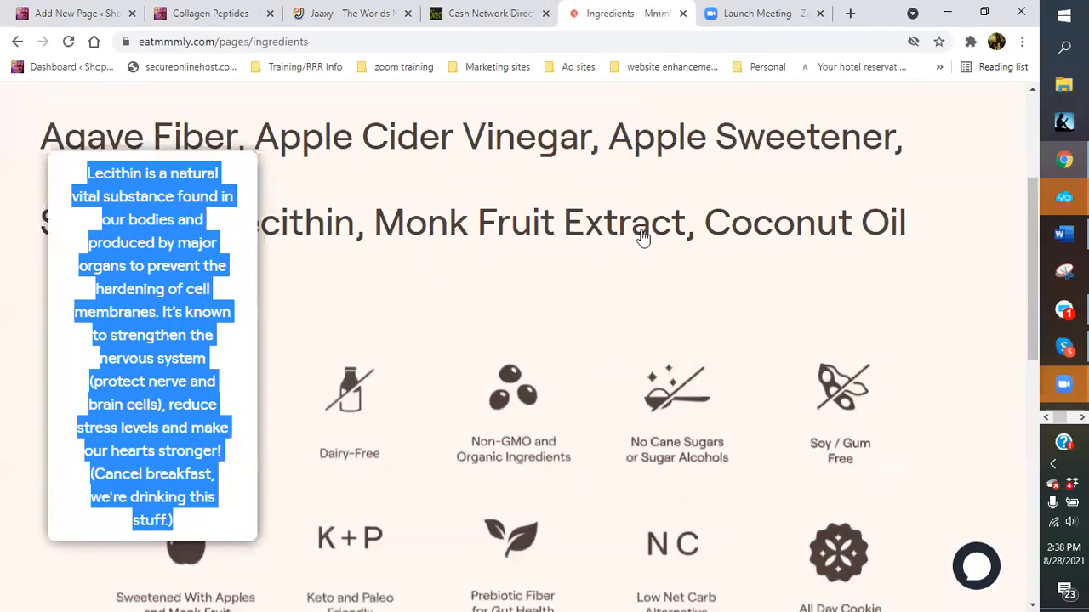
pyautogui.moveTo(525, 223)
pyautogui.moveTo(410, 169); pyautogui.dragTo(522, 360)
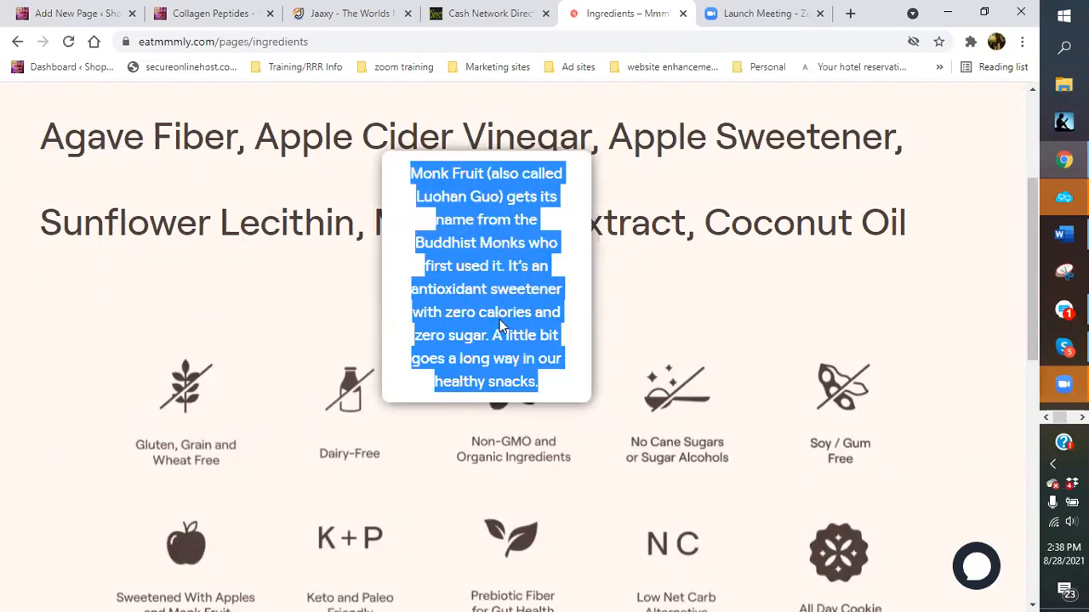
pyautogui.rightClick(502, 326)
pyautogui.click(532, 333)
# Add a dash after Monk Fruit Extract in the WordPress list and paste the copied description behind it.
pyautogui.hotkey('ctrl', '1')
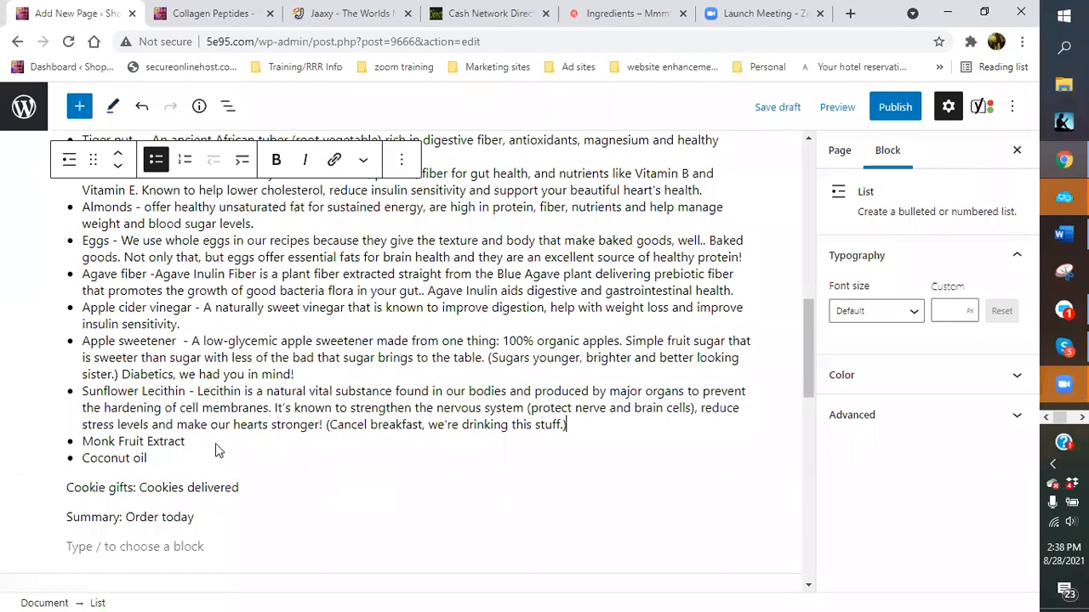
pyautogui.rightClick(215, 443)
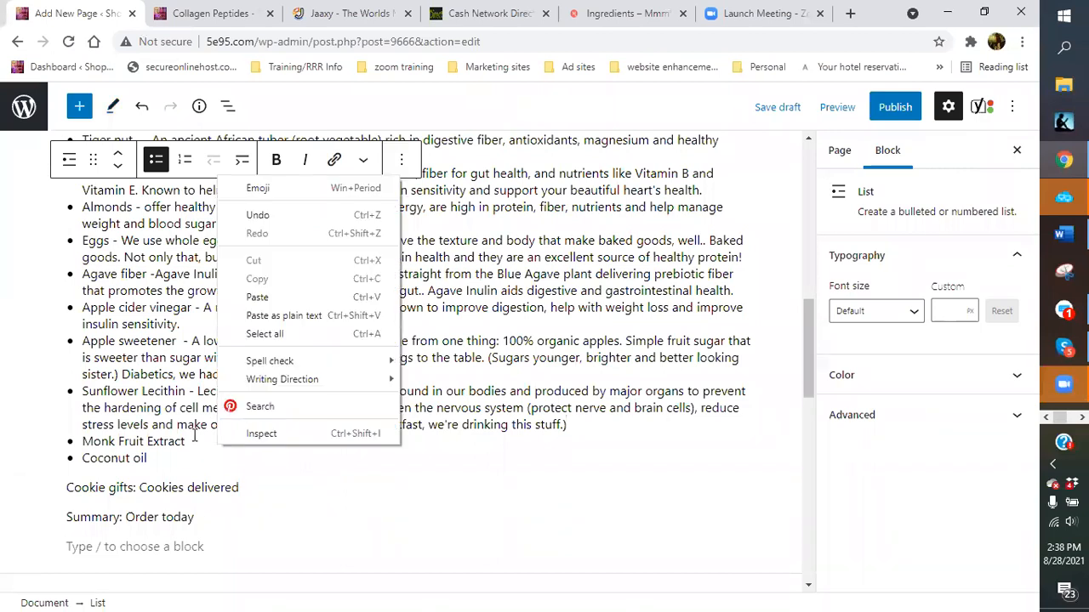
pyautogui.click(194, 441)
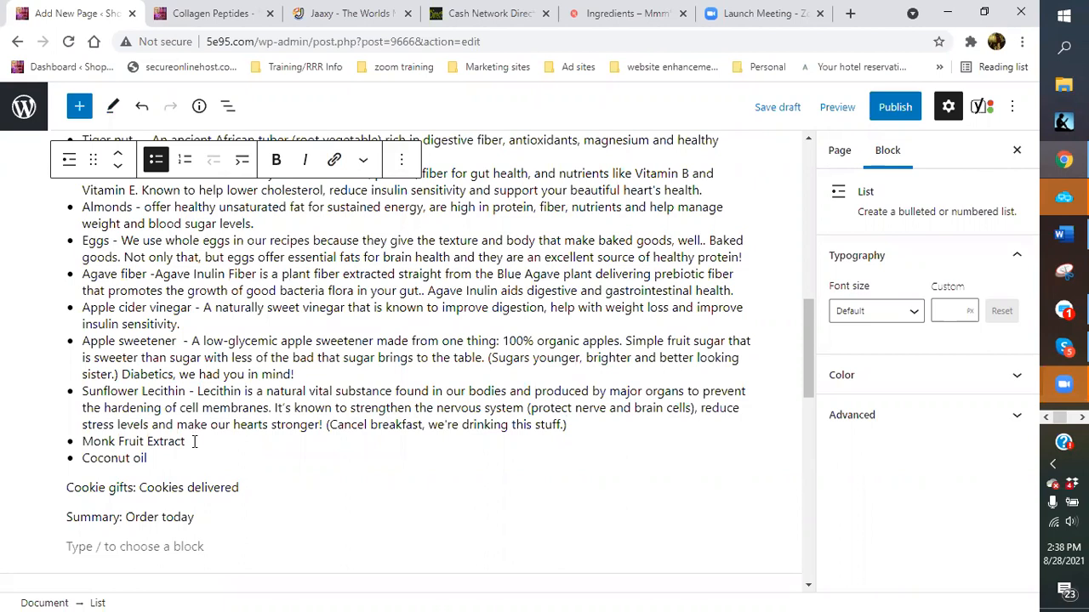
pyautogui.write('-')
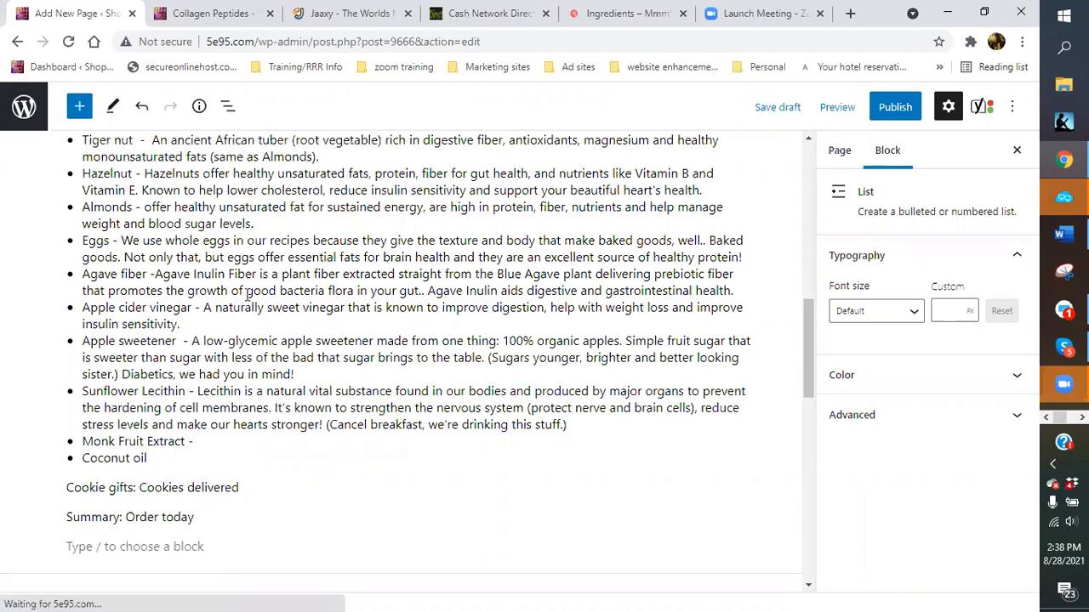
pyautogui.rightClick(226, 444)
pyautogui.press('Return')
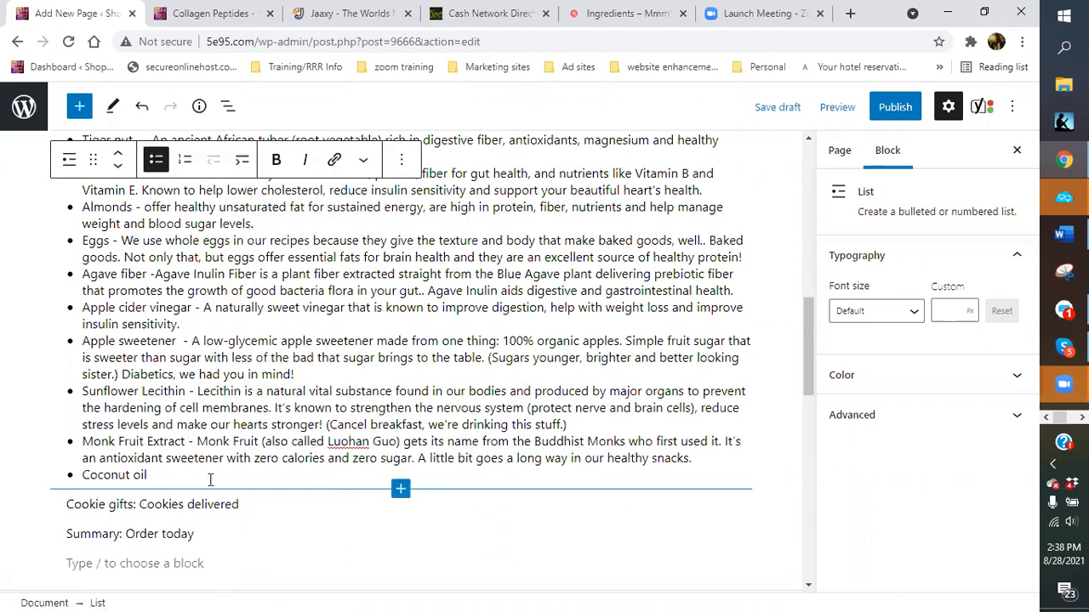
# Add the description "- oil from the coconut" to the Coconut oil bullet.
pyautogui.click(437, 499)
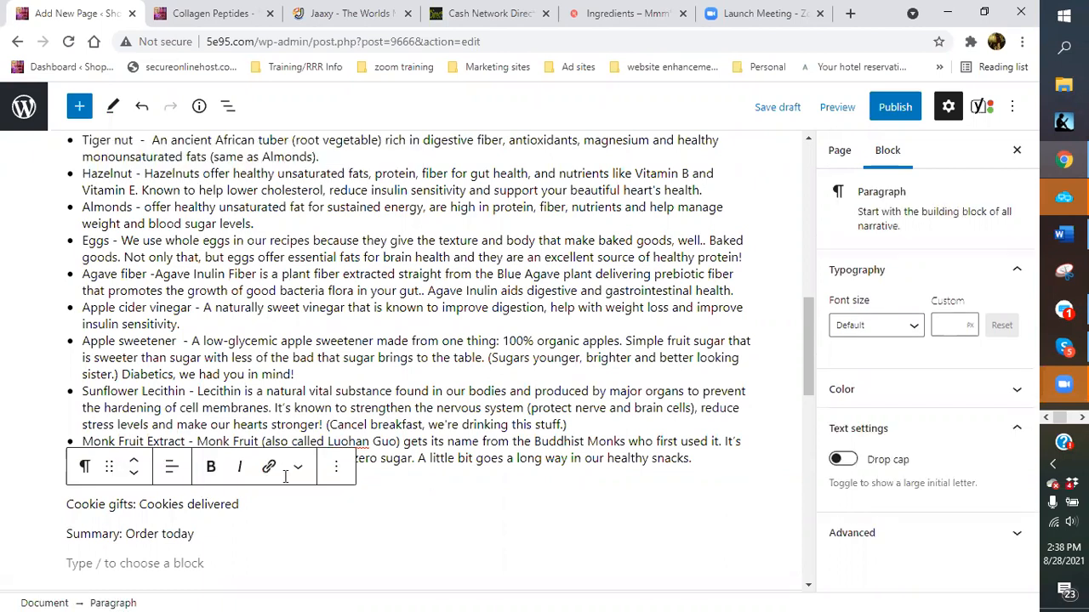
pyautogui.click(400, 472)
pyautogui.click(204, 475)
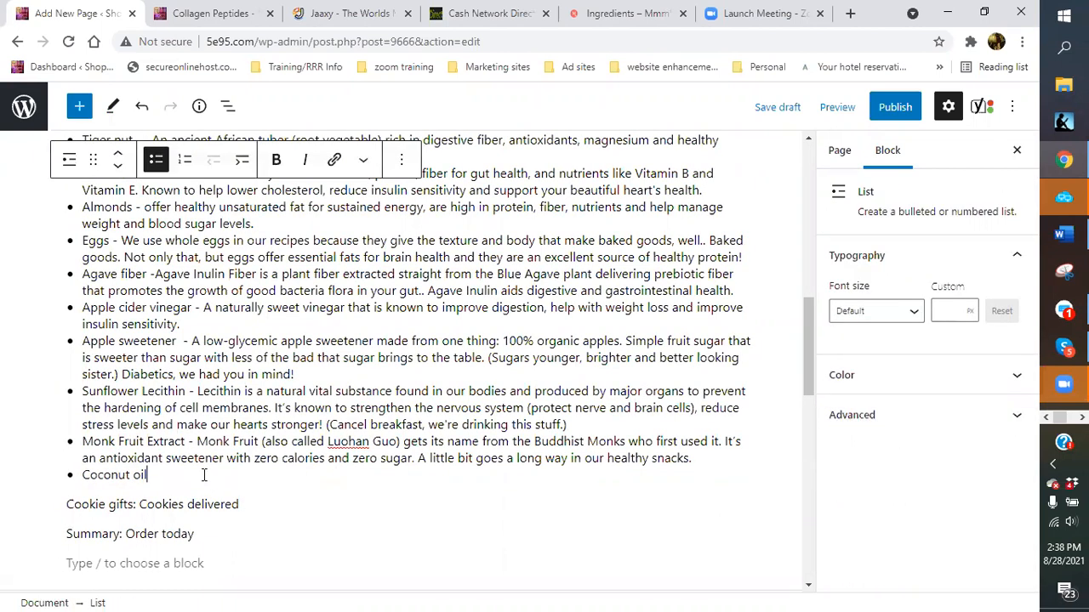
pyautogui.write('- o')
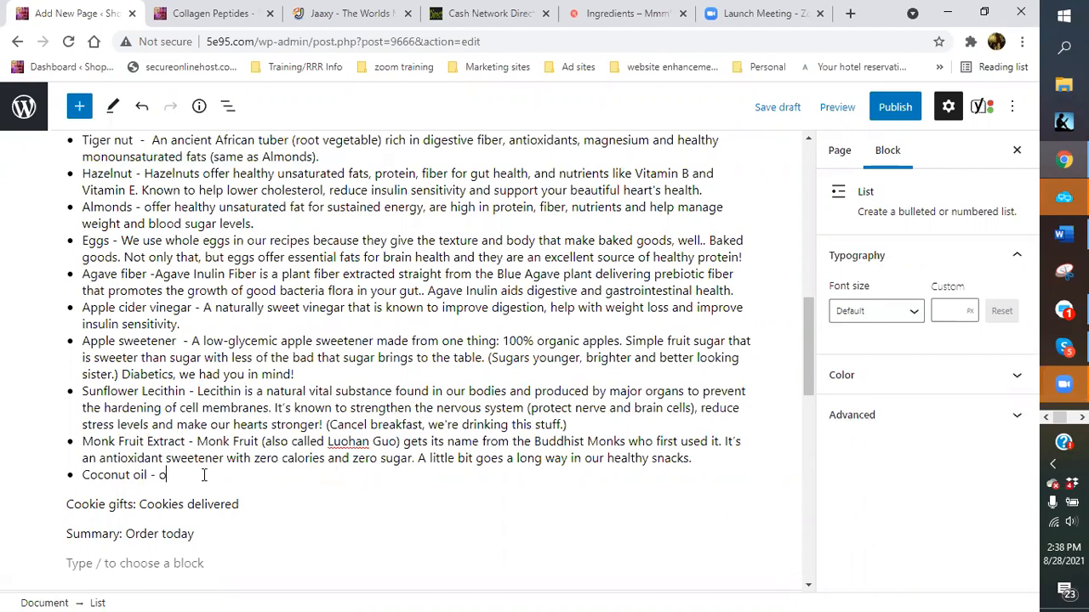
pyautogui.write('il from the cocou')
pyautogui.press('BackSpace')
pyautogui.write('nu')
# Extend the nutritional facts heading so it reads "Nutritional facts and ingredients: Healthy Tasty cookies".
pyautogui.scroll(3, 211, 307)
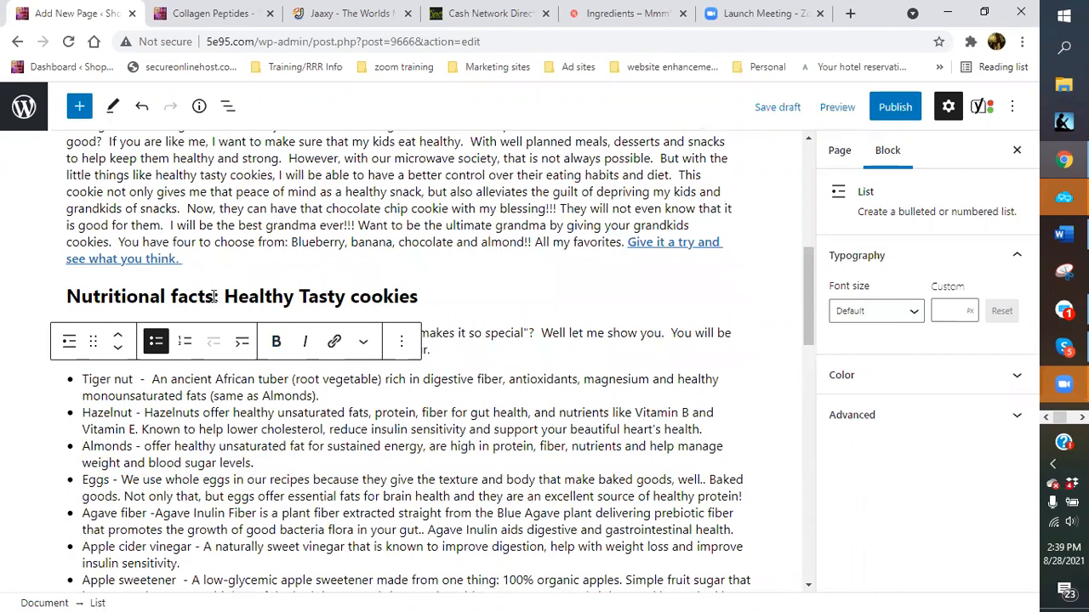
pyautogui.click(213, 296)
pyautogui.write('and in')
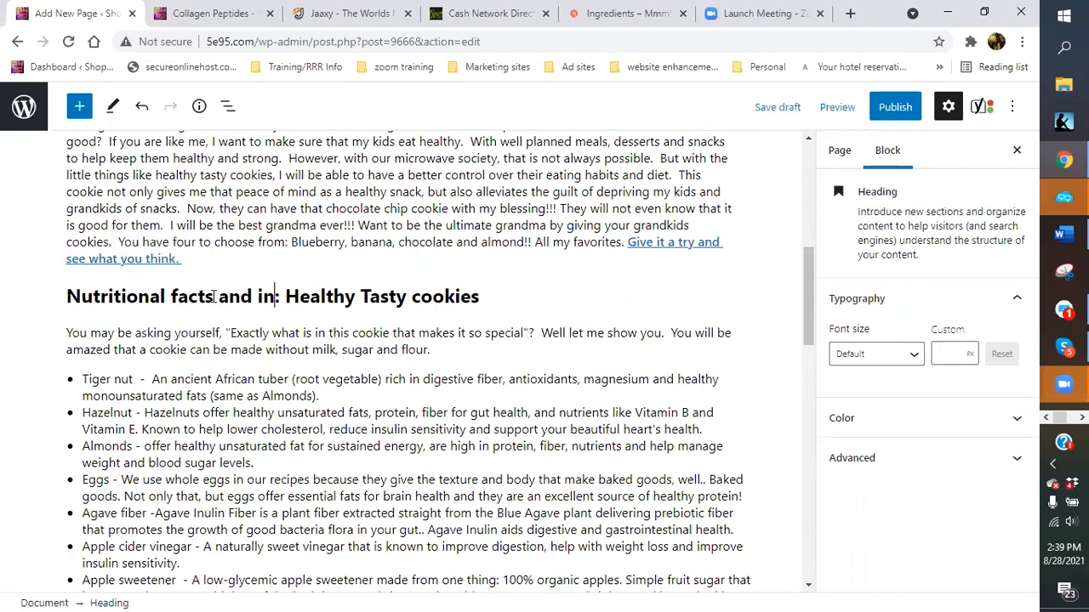
pyautogui.write('gre')
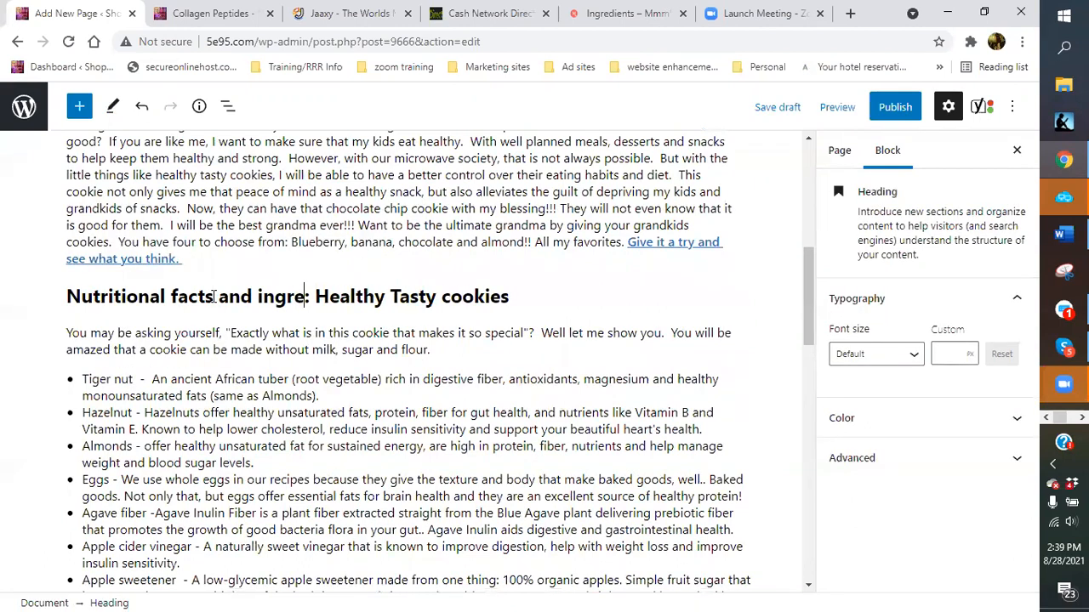
pyautogui.write('dients')
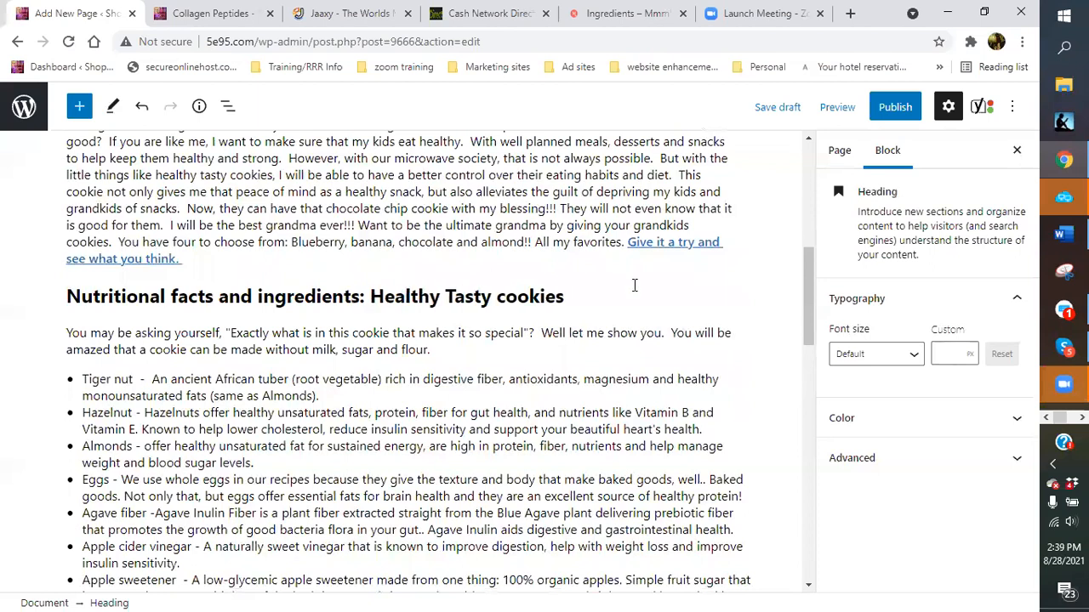
pyautogui.click(634, 285)
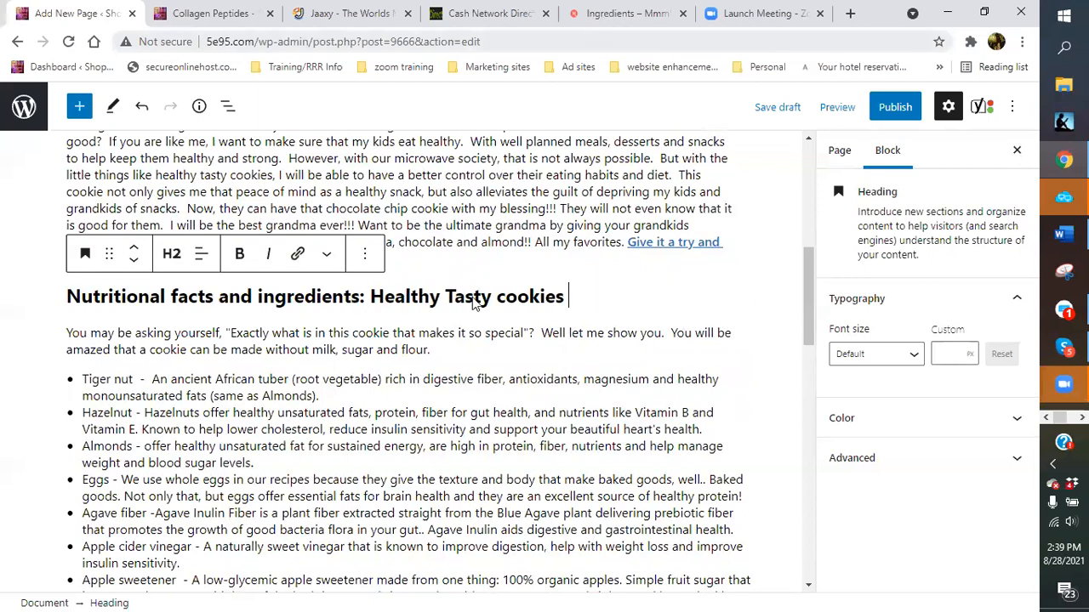
# Switch to the Mmmly ingredients page and snip the block of ten icons from "Gluten, Grain and Wheat Free" to "All Day Cookie".
pyautogui.click(627, 14)
pyautogui.scroll(-2, 485, 337)
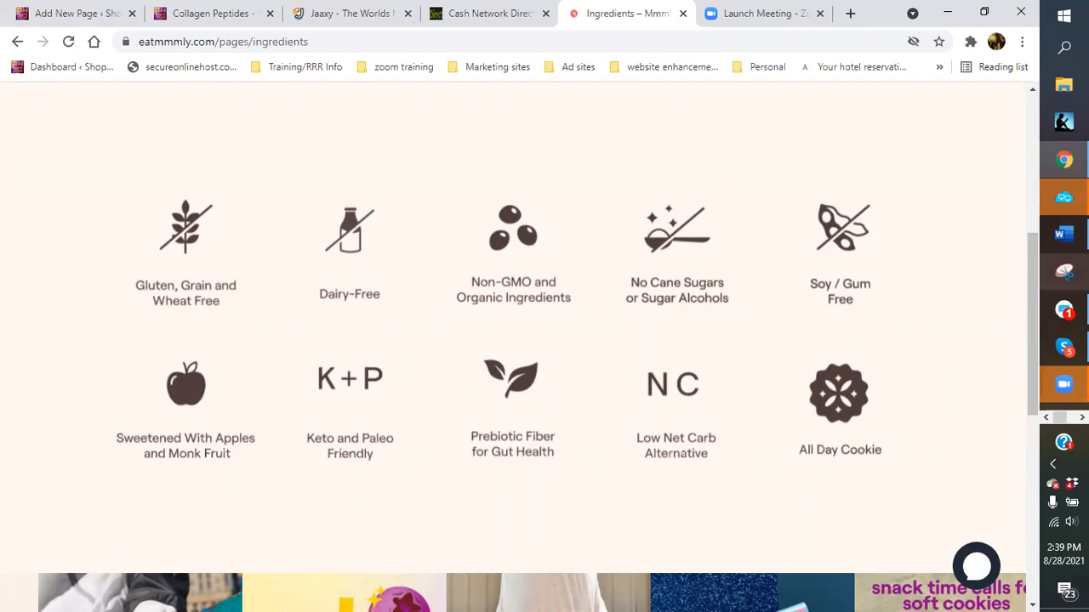
pyautogui.click(25, 432)
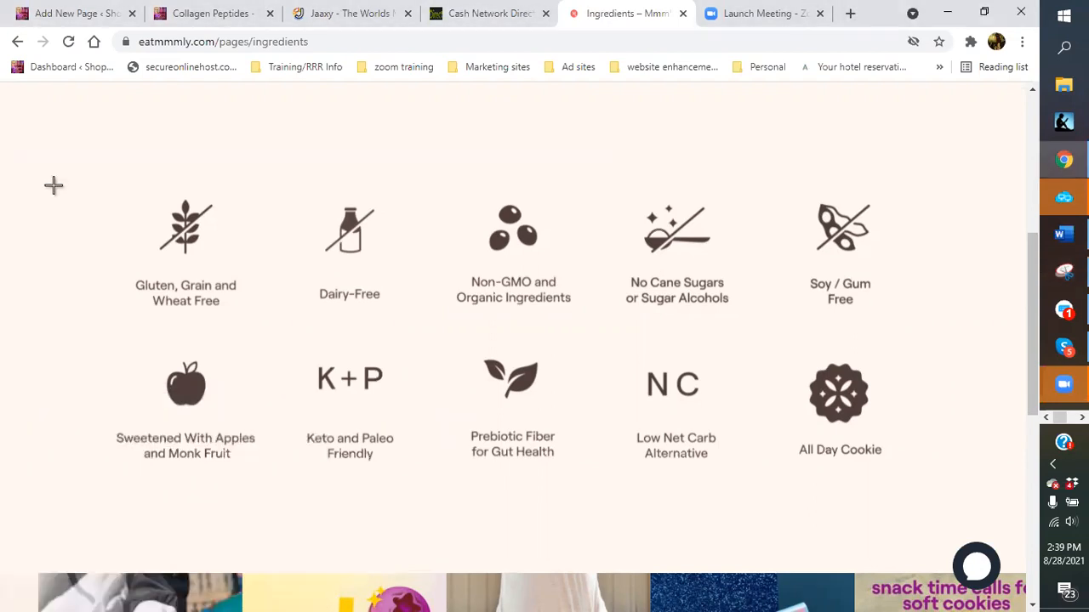
pyautogui.moveTo(54, 186); pyautogui.dragTo(956, 481)
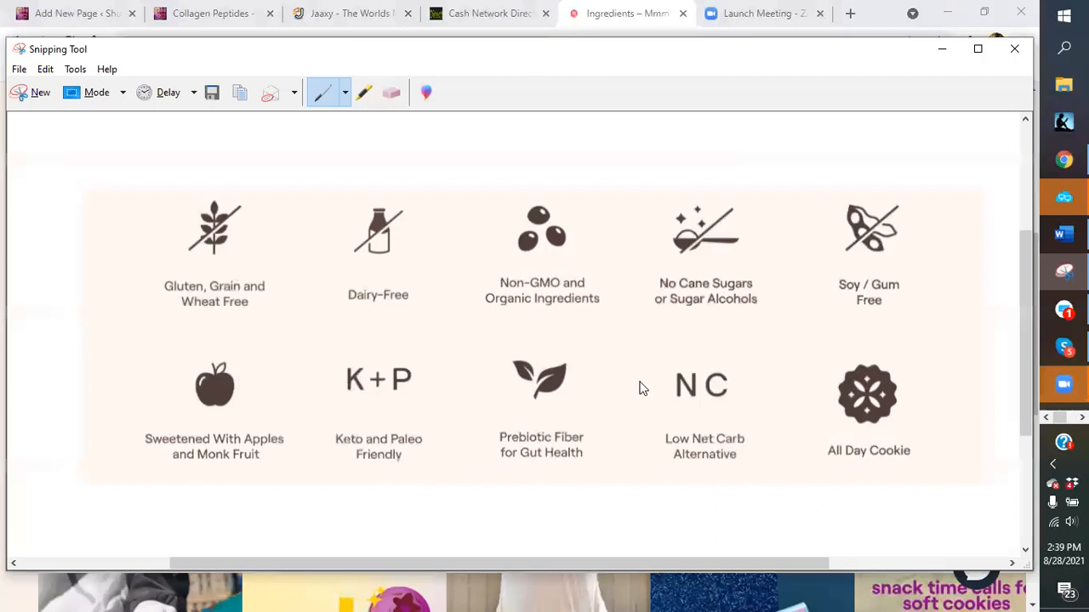
# Save the snip as a PNG named "fact nutriotion ingredients" in the healthy cookie folder and close the Snipping Tool.
pyautogui.rightClick(642, 389)
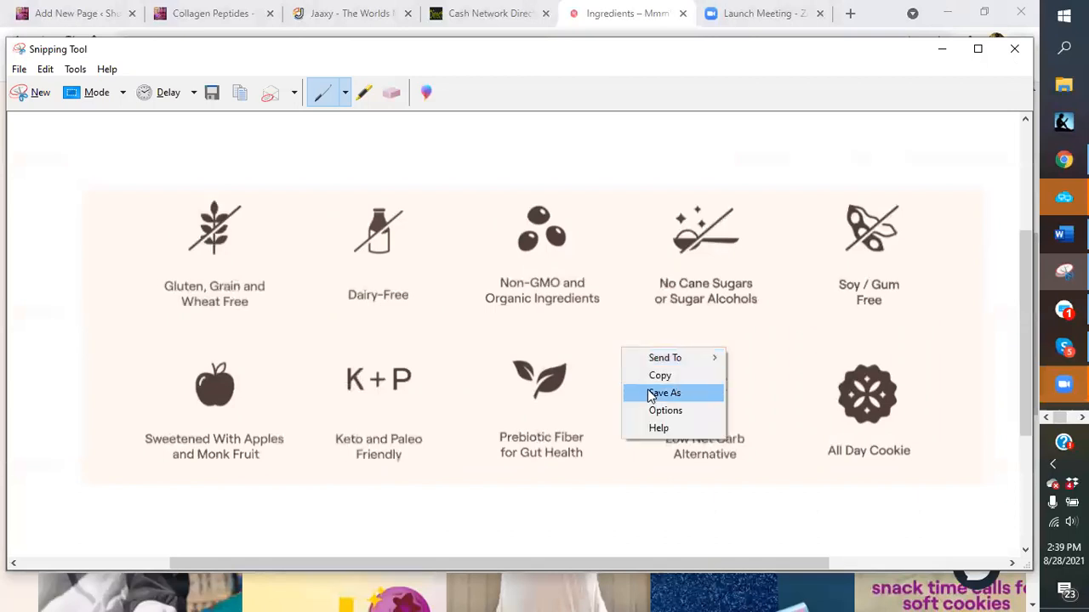
pyautogui.click(651, 395)
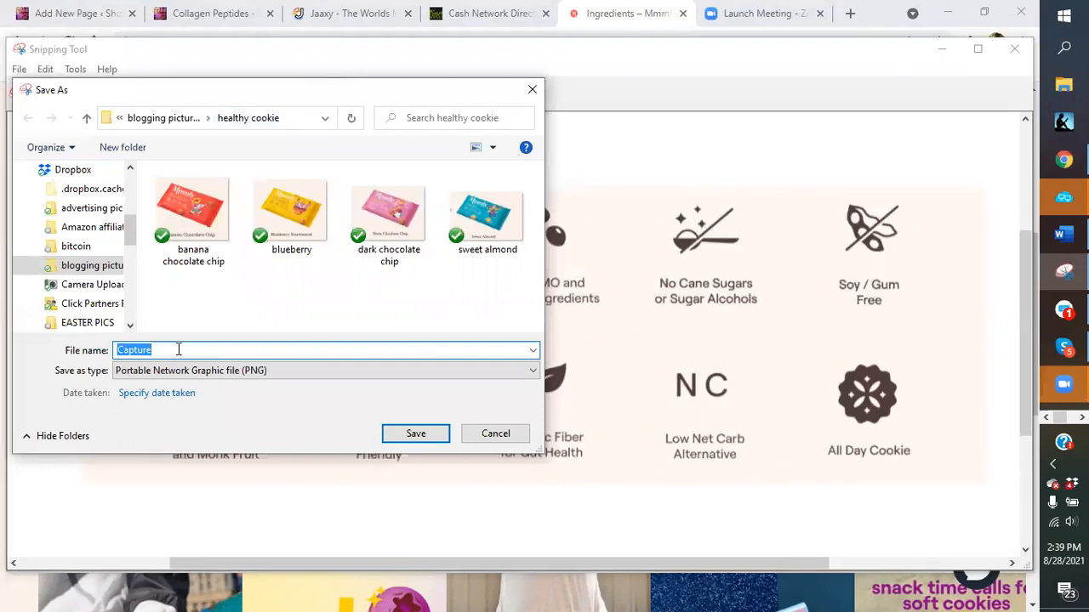
pyautogui.write('fact nutriotion ingredients')
pyautogui.click(414, 433)
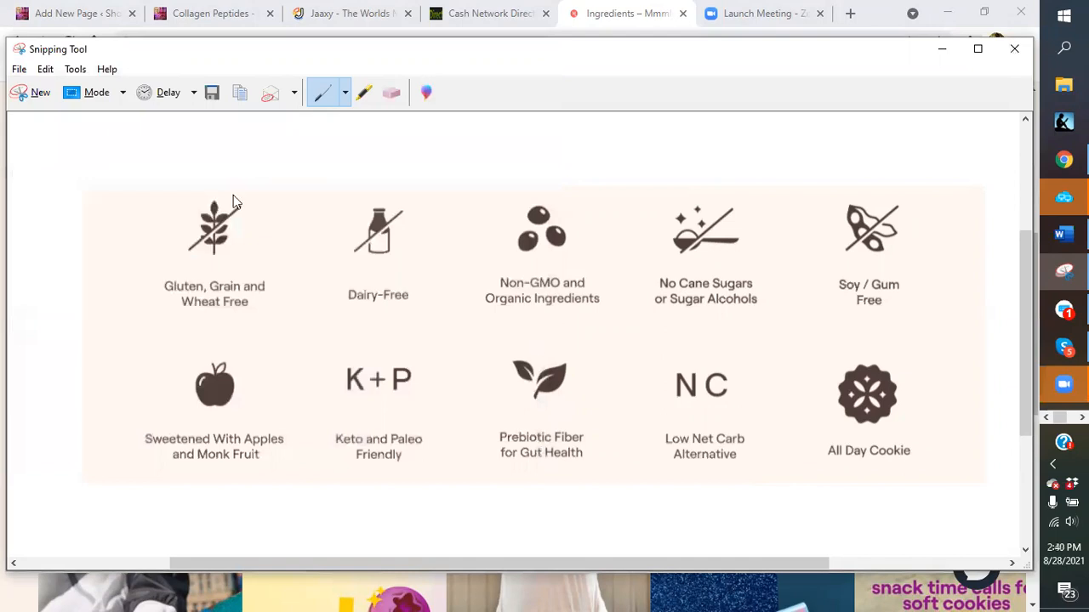
pyautogui.hotkey('alt', 'F4')
# Open the Shop All page of the Mmmly site and look through the cookie products down to the footer.
pyautogui.moveTo(175, 185)
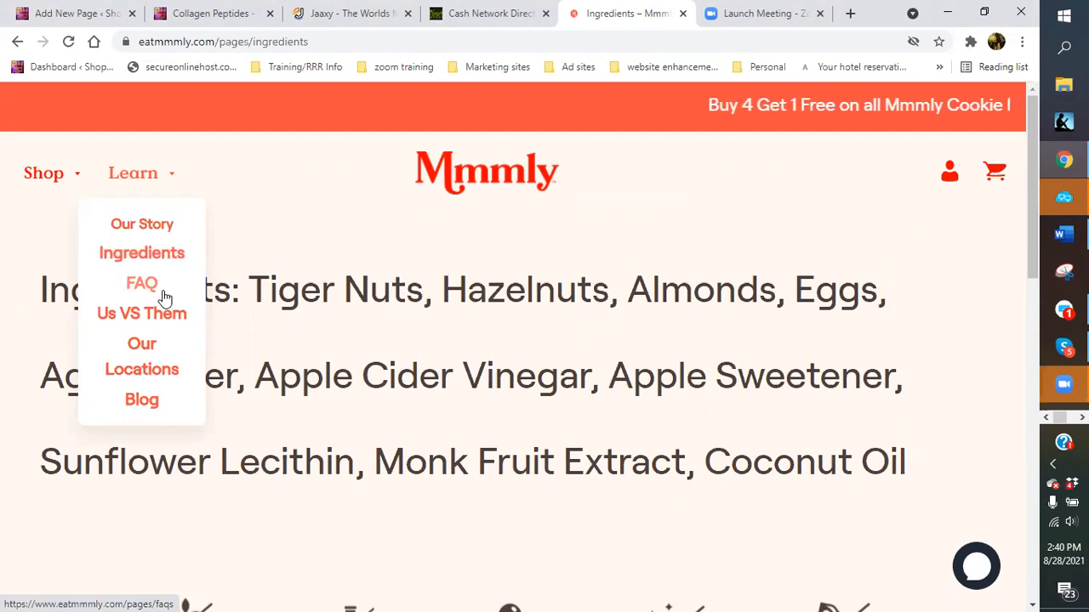
pyautogui.click(46, 182)
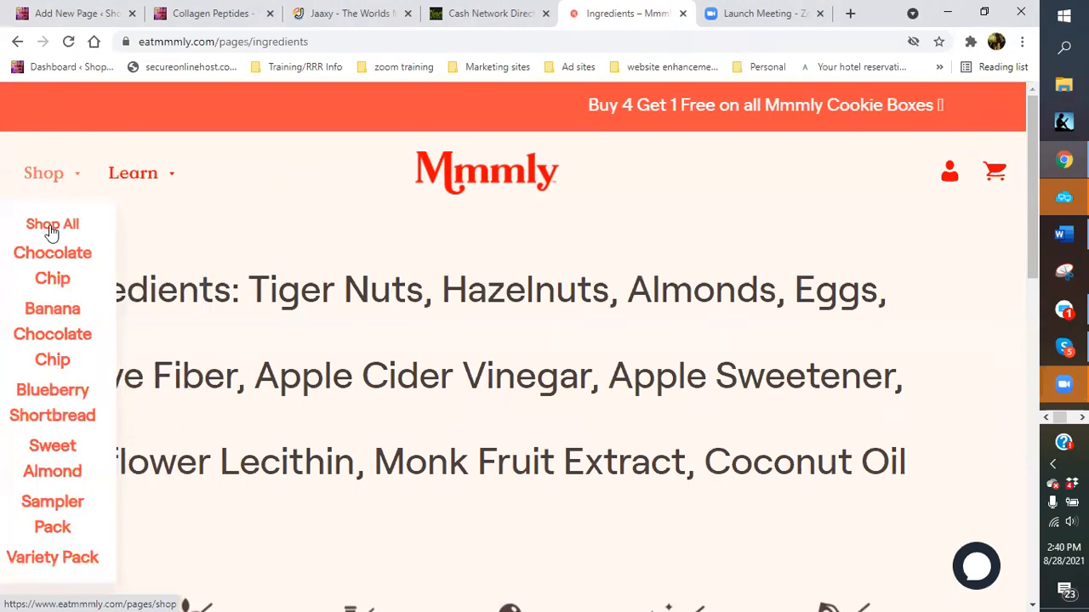
pyautogui.click(51, 226)
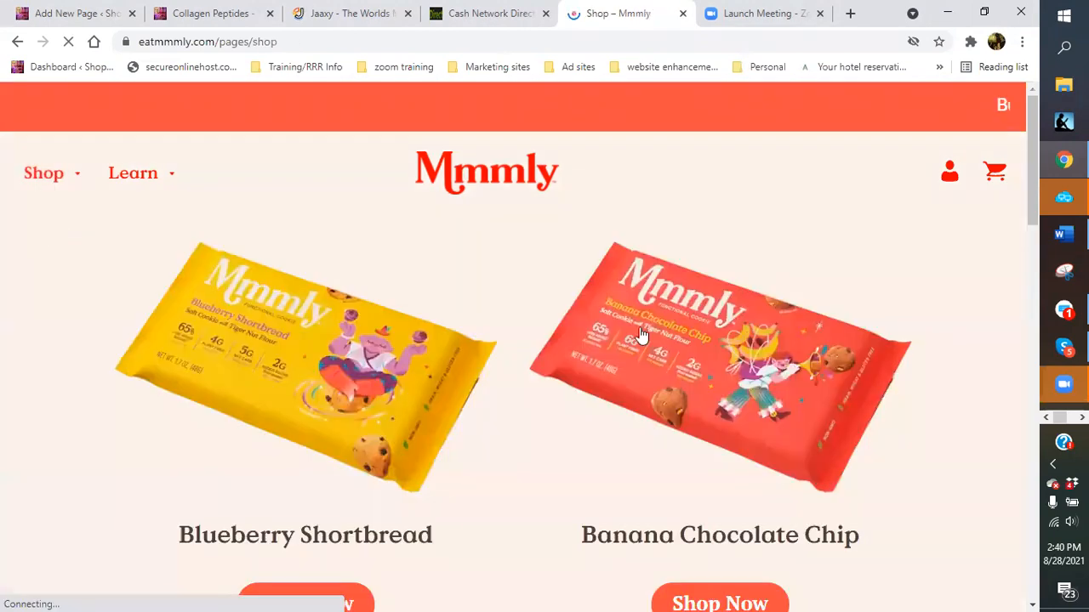
pyautogui.scroll(-6, 643, 315)
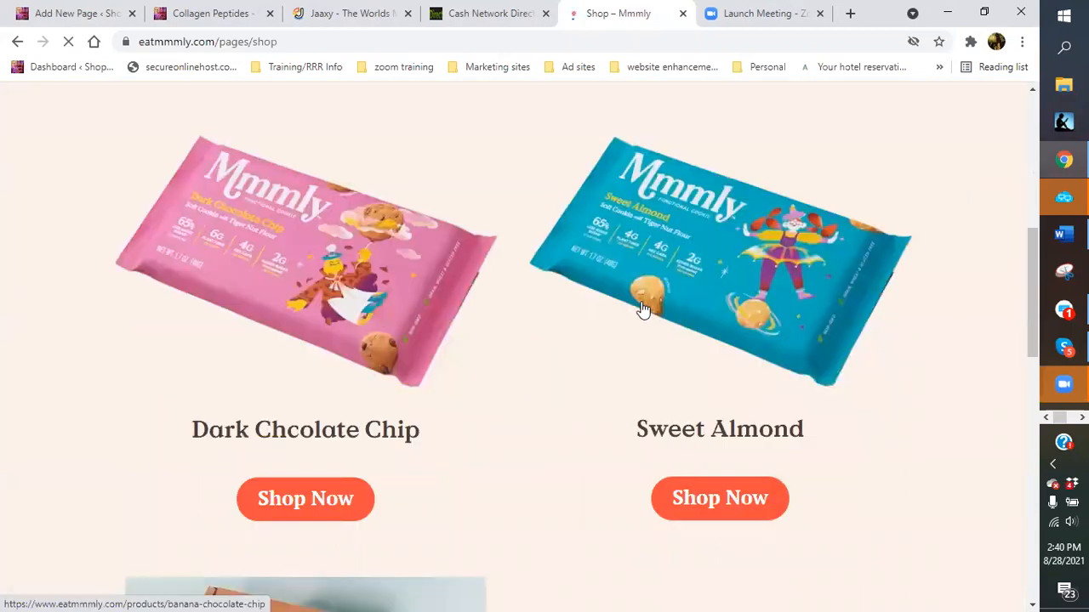
pyautogui.scroll(-6, 643, 307)
pyautogui.scroll(-4, 638, 302)
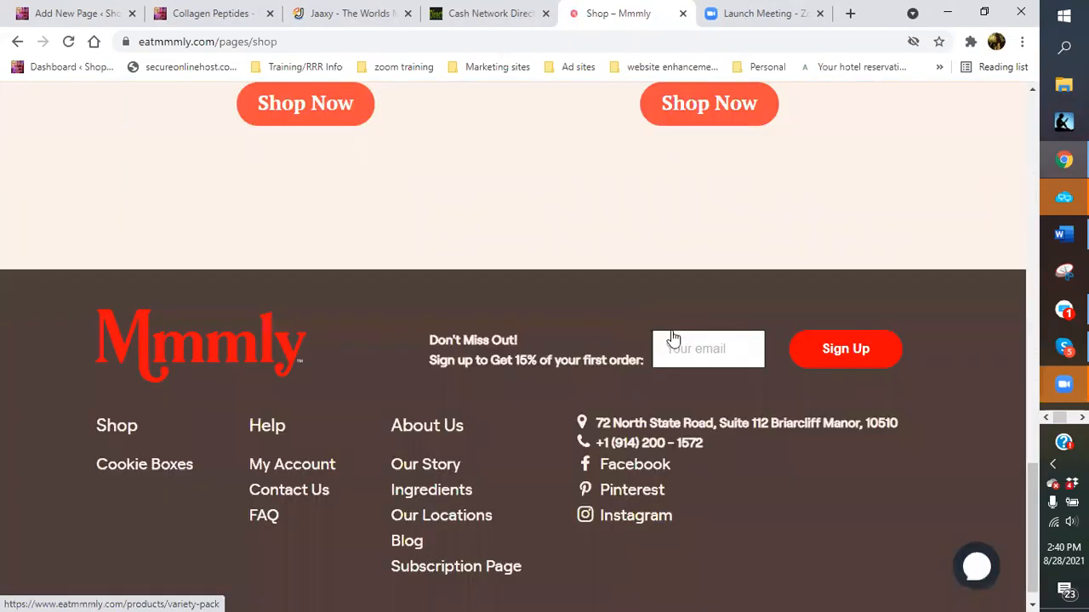
pyautogui.scroll(4, 760, 370)
pyautogui.scroll(-3, 996, 462)
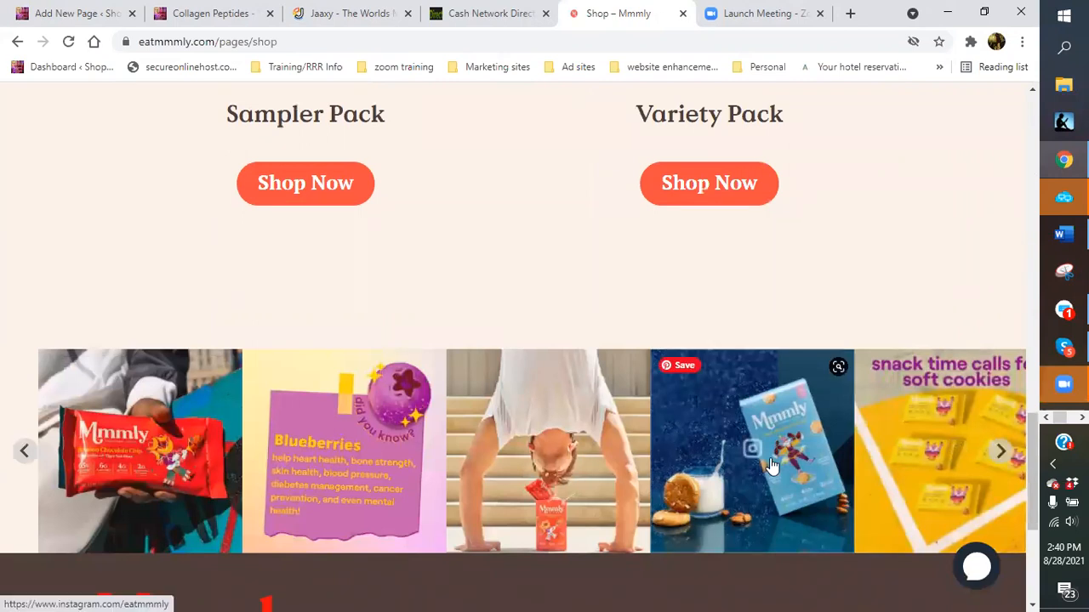
pyautogui.scroll(-1, 729, 382)
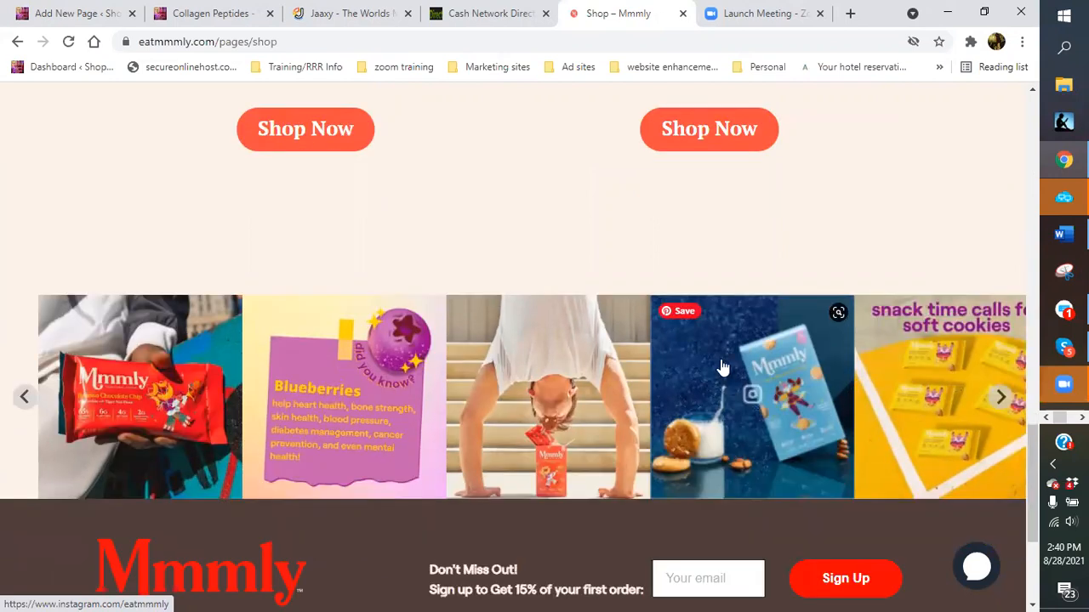
pyautogui.scroll(-2, 722, 367)
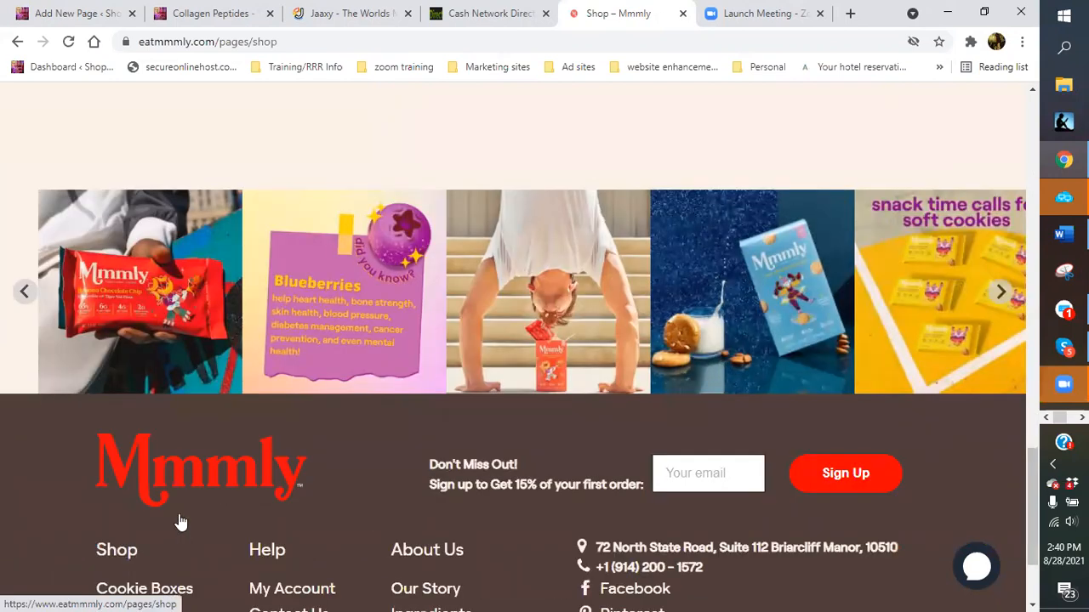
pyautogui.scroll(-1, 170, 521)
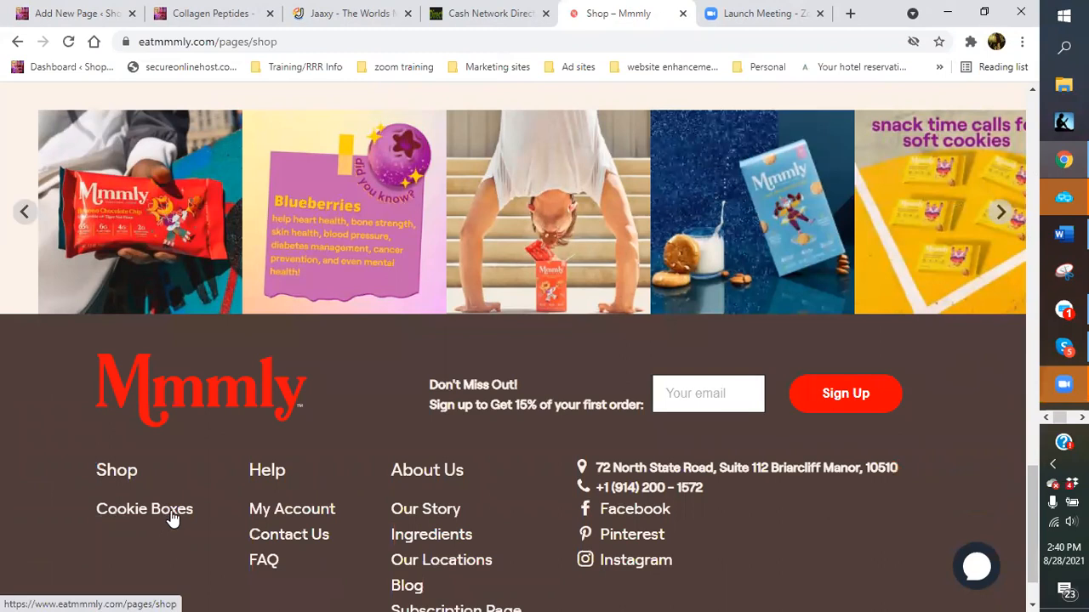
# Follow the footer's Cookie Boxes link and open the Variety Pack product page.
pyautogui.click(168, 517)
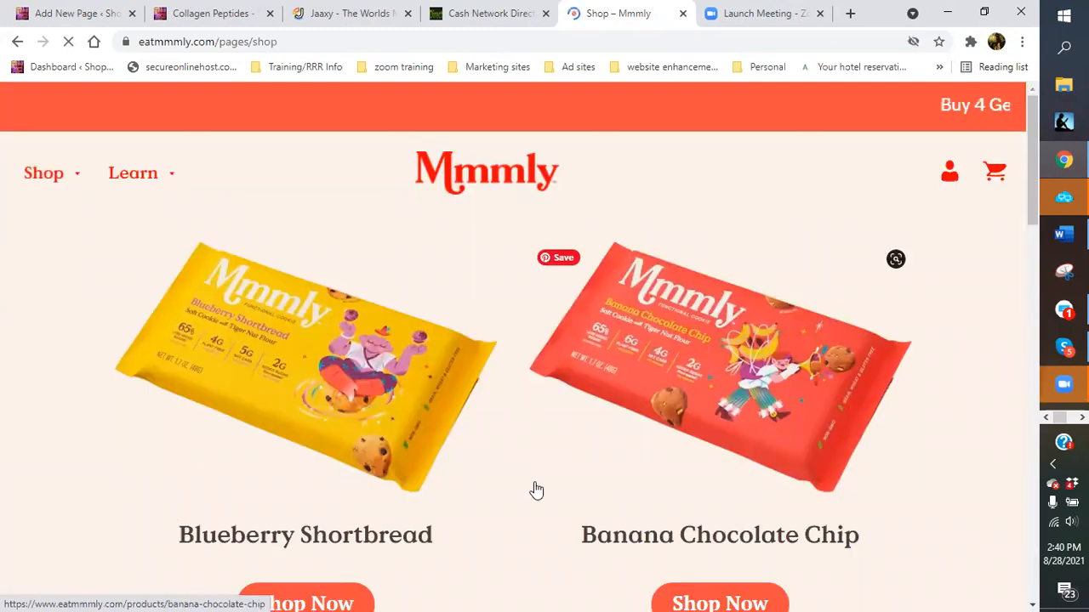
pyautogui.scroll(-5, 536, 489)
pyautogui.scroll(-2, 540, 477)
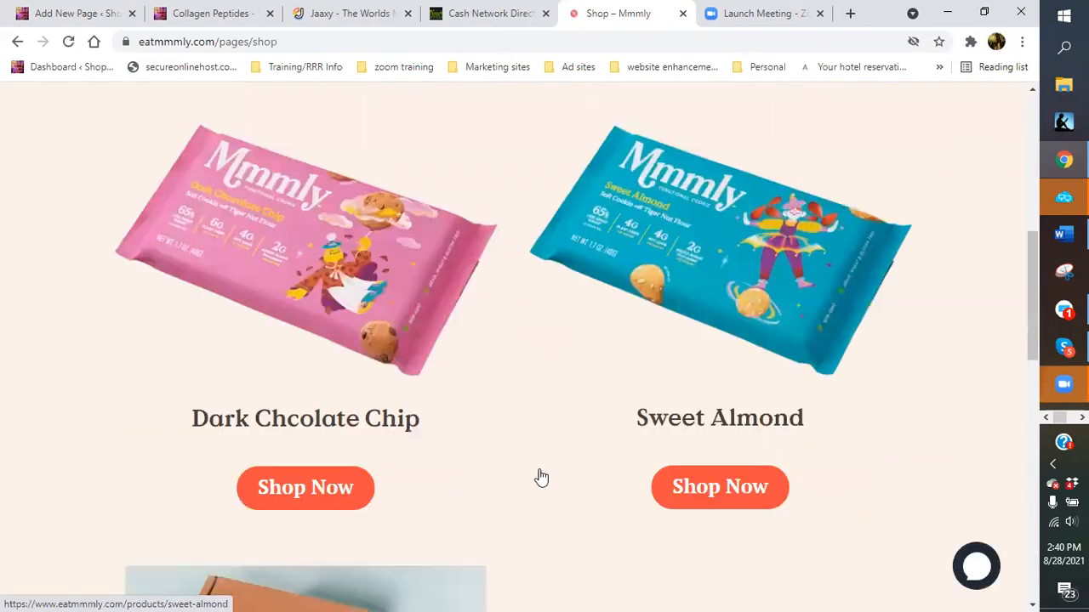
pyautogui.scroll(-1, 541, 477)
pyautogui.scroll(-4, 545, 472)
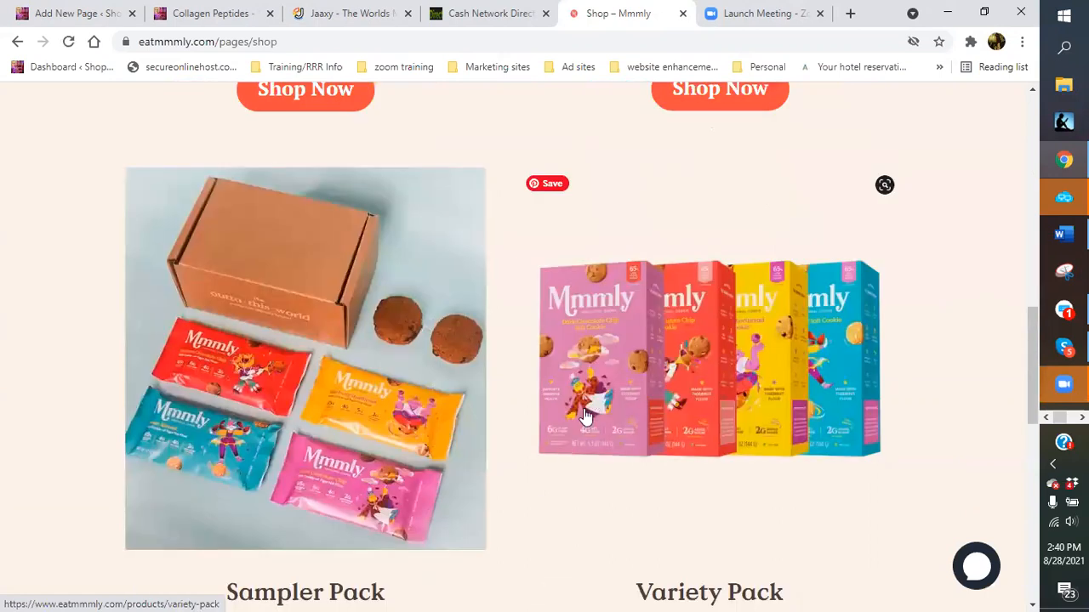
pyautogui.click(587, 416)
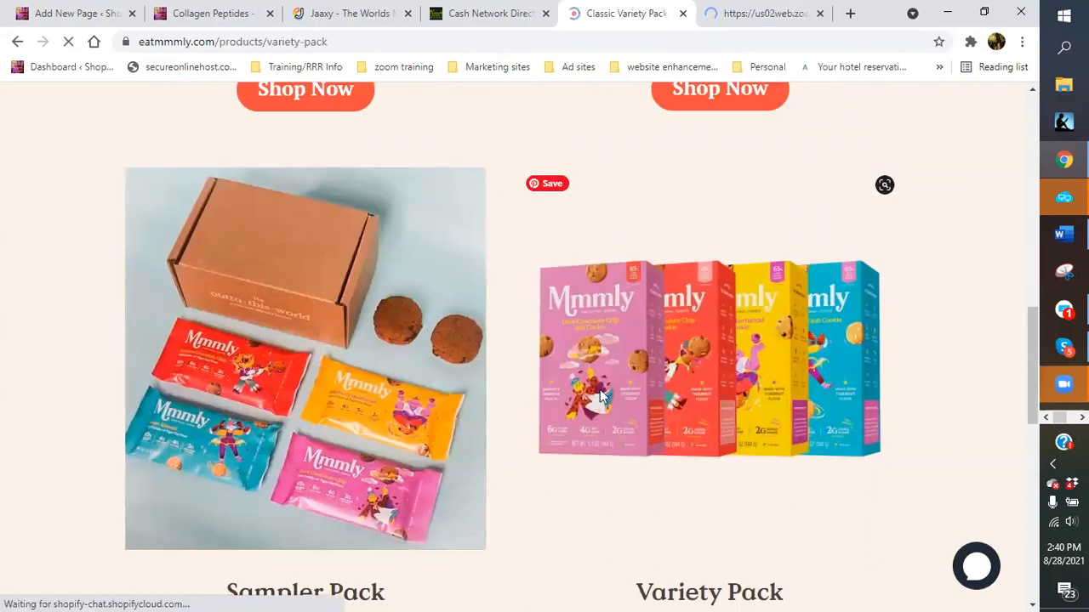
# View the Variety Pack's four-color nutrition facts and ingredients image enlarged and close the enlarged view.
pyautogui.scroll(-2, 965, 418)
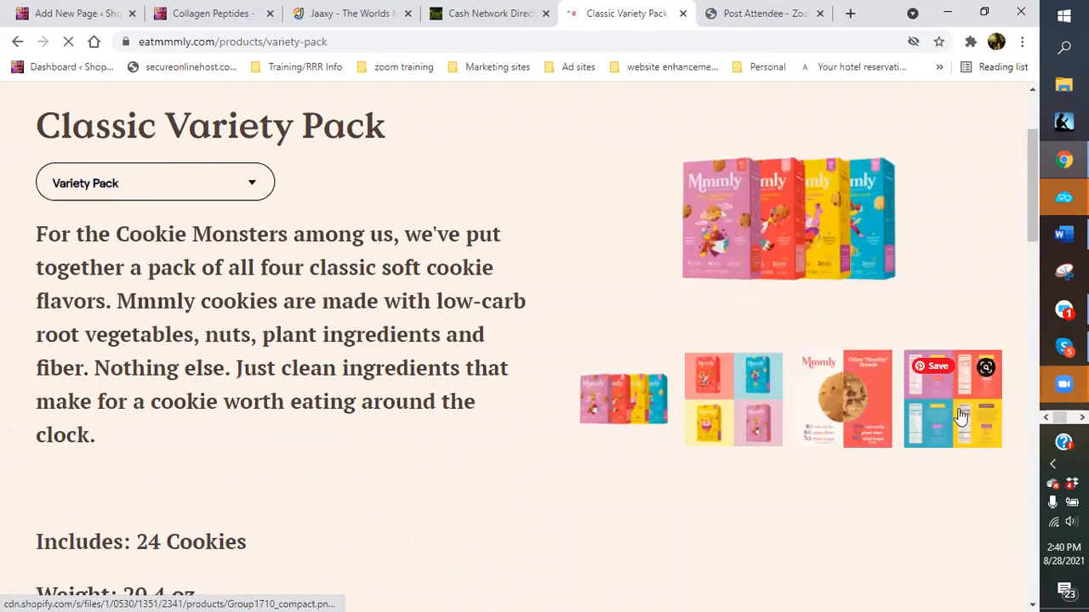
pyautogui.click(961, 417)
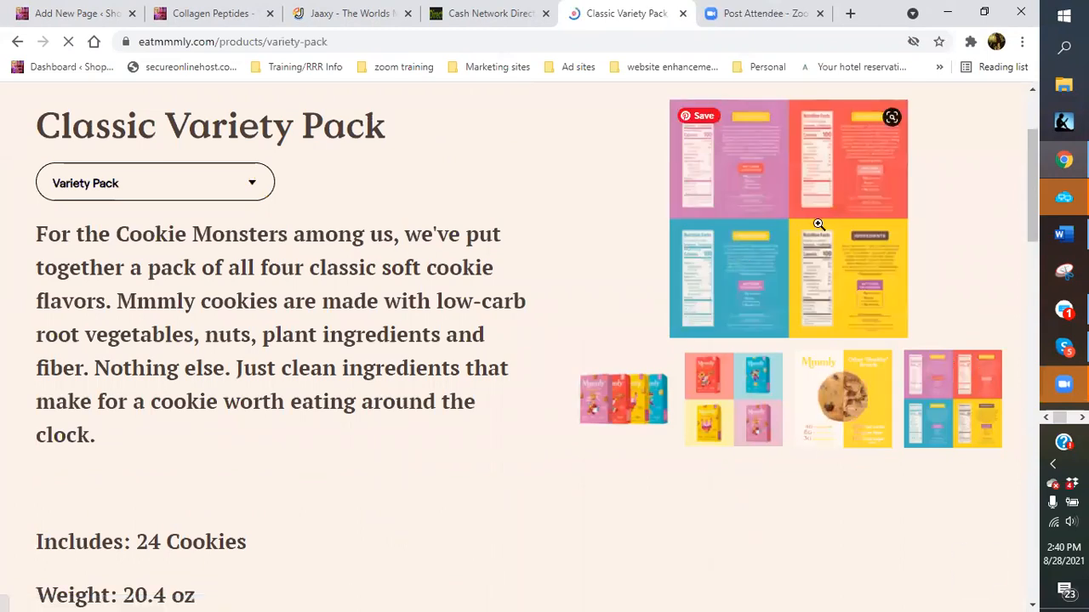
pyautogui.scroll(-2, 815, 222)
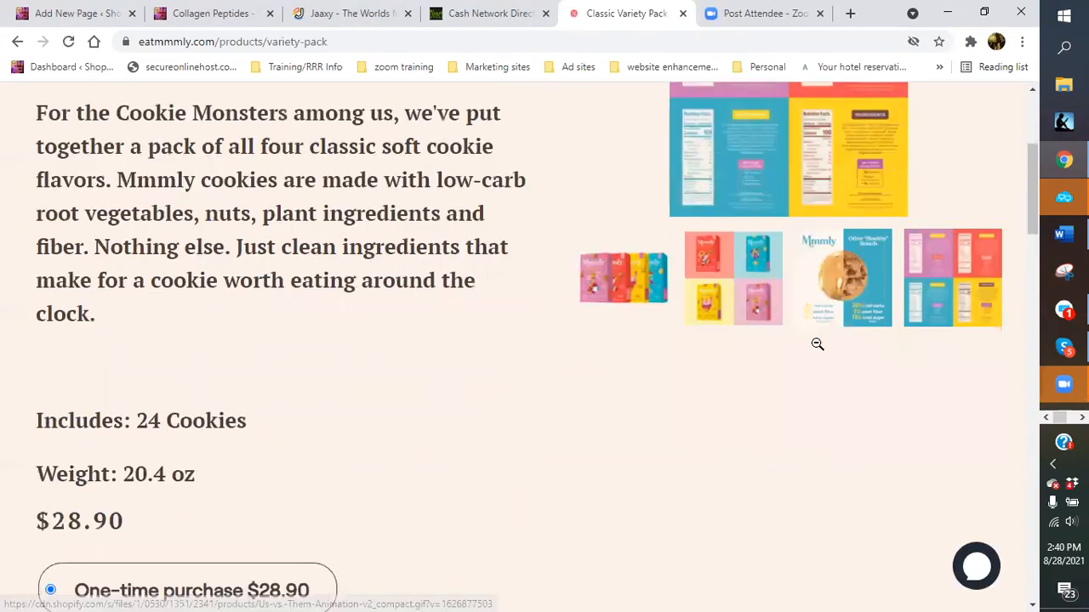
pyautogui.click(817, 342)
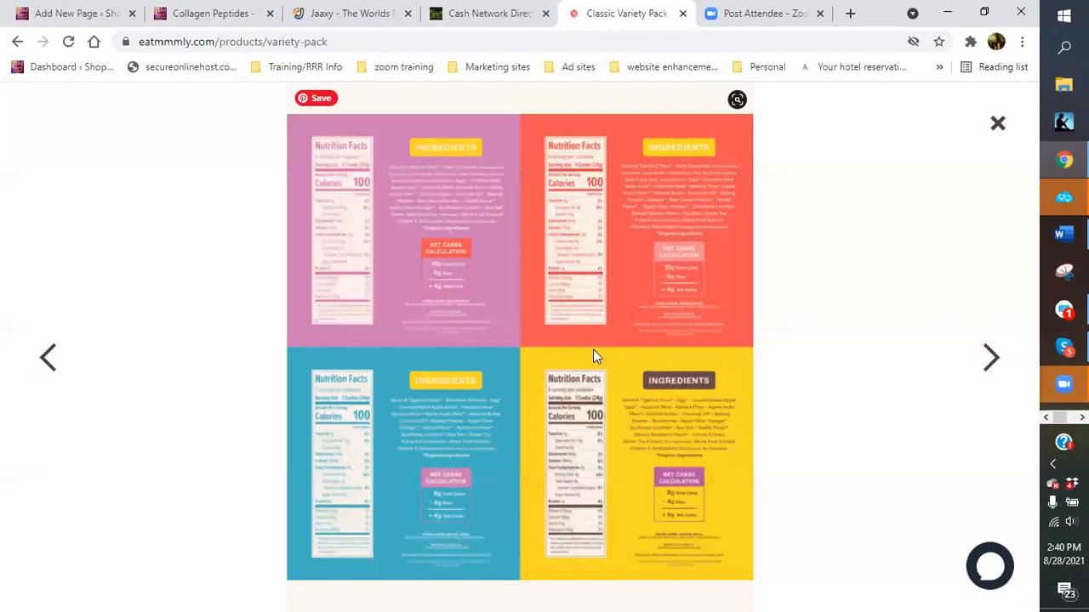
pyautogui.click(595, 356)
pyautogui.click(791, 380)
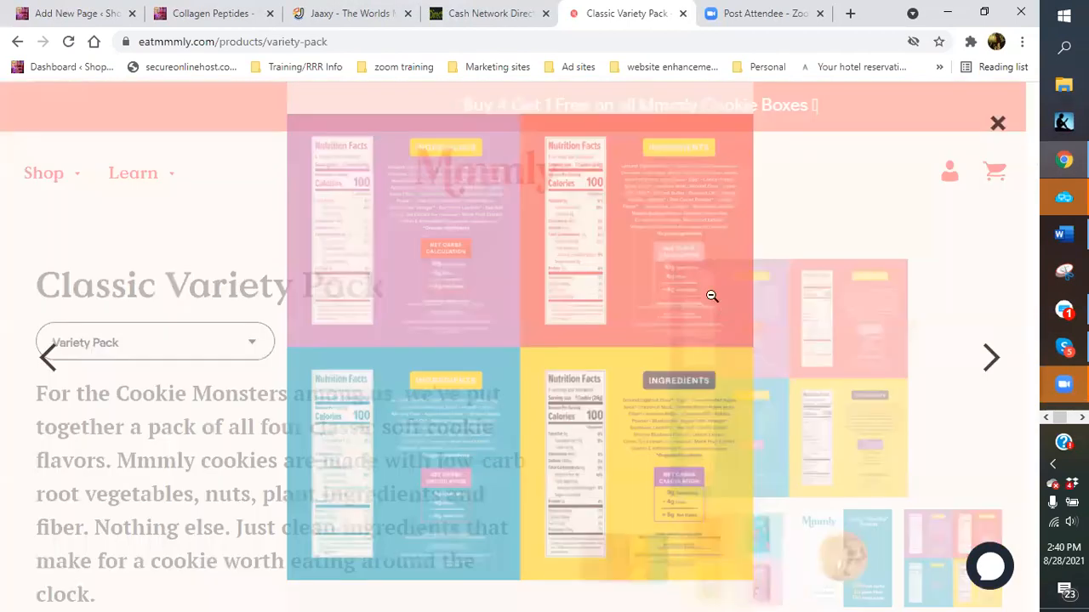
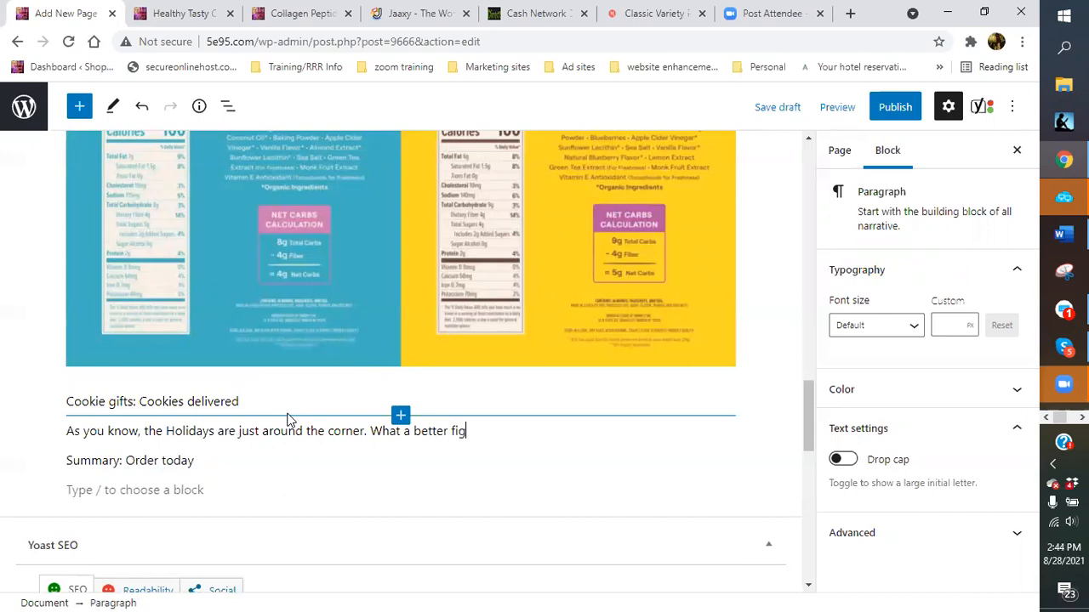
# In the WordPress paragraph under "Cookie gifts: Cookies delivered", complete the question as "What a better gift that some amazing healthy cookies?".
pyautogui.press('BackSpace')
pyautogui.press('BackSpace')
pyautogui.press('BackSpace')
pyautogui.write('gift that some amzi')
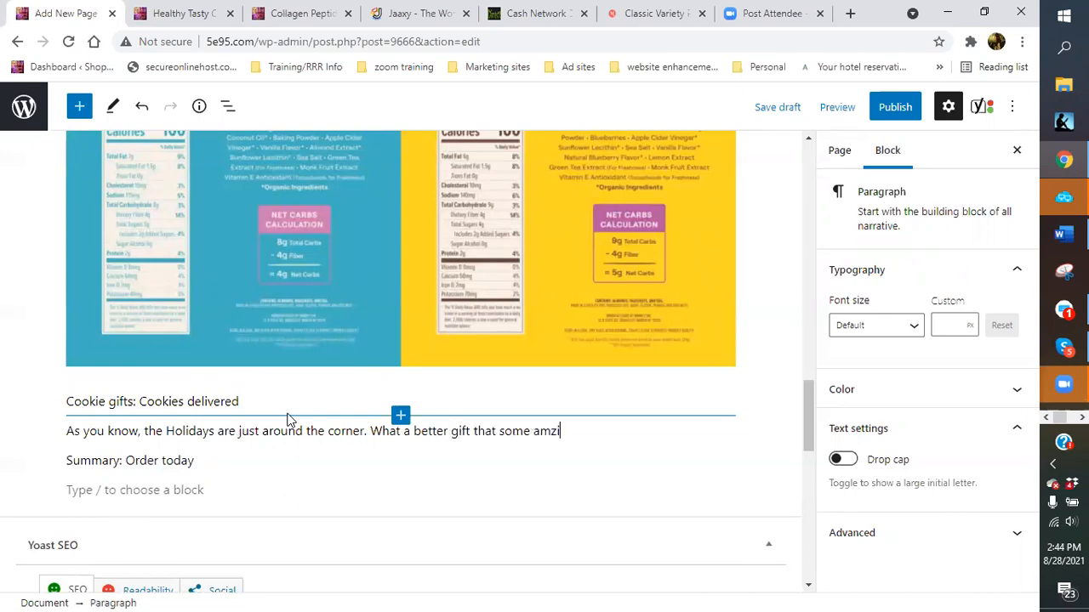
pyautogui.press('BackSpace')
pyautogui.press('BackSpace')
pyautogui.write('azing healthy cookies?')
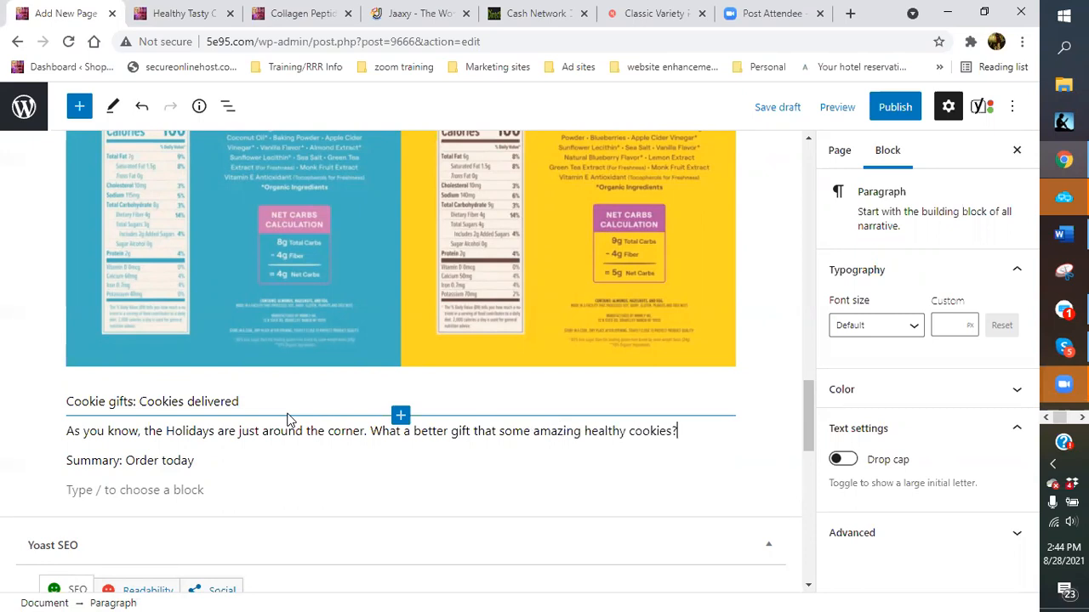
# Add an exclamation mark after the healthy cookies question and begin a new sentence with "You could basical".
pyautogui.write('!')
pyautogui.write(' Yo')
pyautogui.write('u can')
pyautogui.press('BackSpace')
pyautogui.press('BackSpace')
pyautogui.write('poul')
pyautogui.press('BackSpace')
pyautogui.press('BackSpace')
pyautogui.press('BackSpace')
pyautogui.press('BackSpace')
pyautogui.write('ould basical')
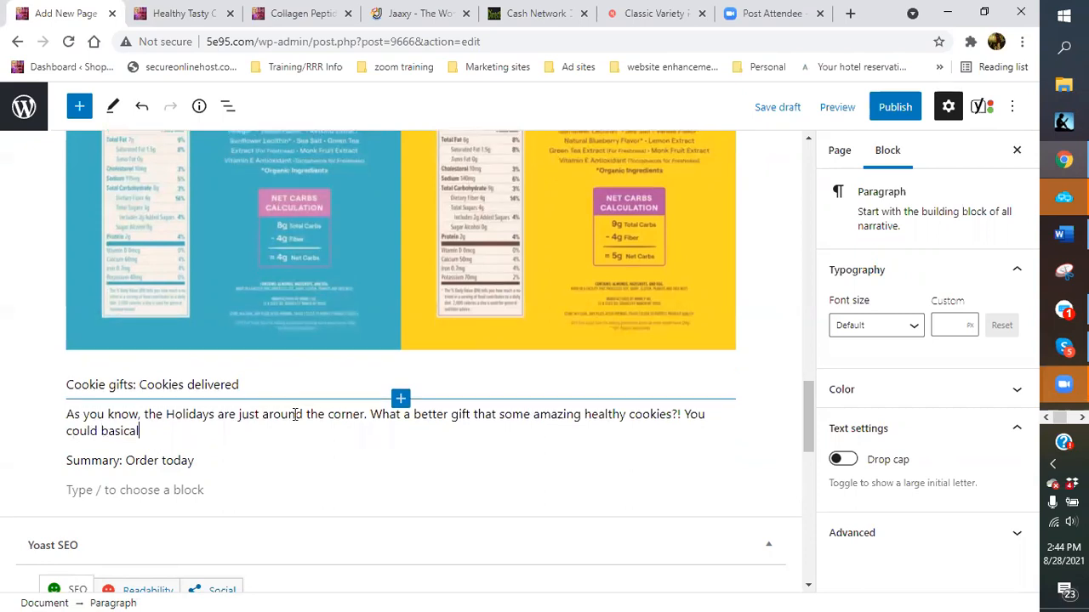
# Complete the sentence as "You could basically do all your Christmas shopping in one swoop!!" and add "Get your stocking stuffers as well.".
pyautogui.write('ly do all your chris')
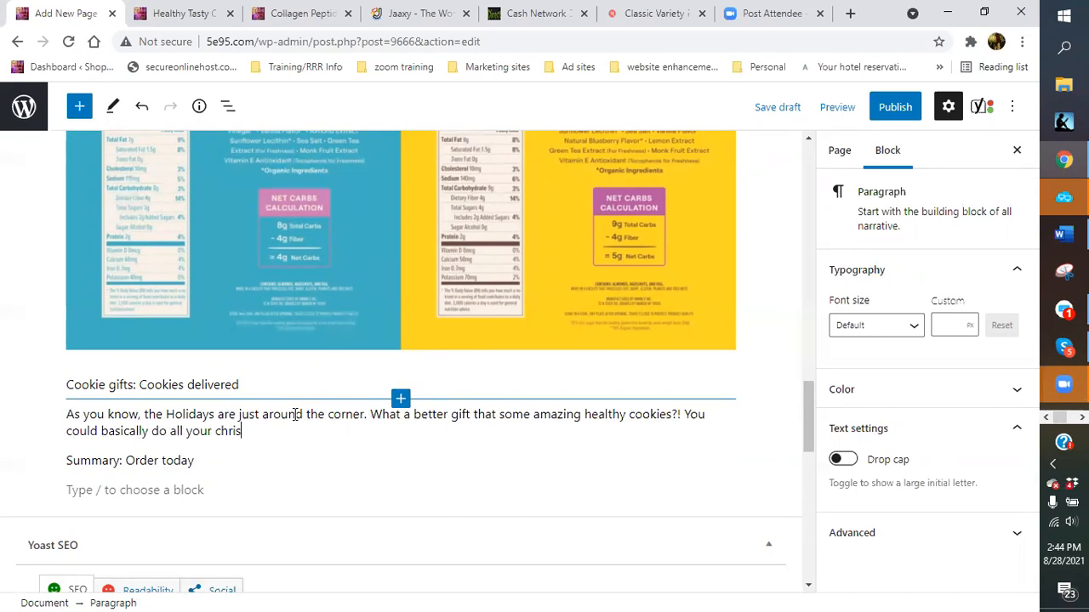
pyautogui.press('BackSpace')
pyautogui.press('BackSpace')
pyautogui.press('BackSpace')
pyautogui.press('BackSpace')
pyautogui.press('BackSpace')
pyautogui.write('Christmas shopping i')
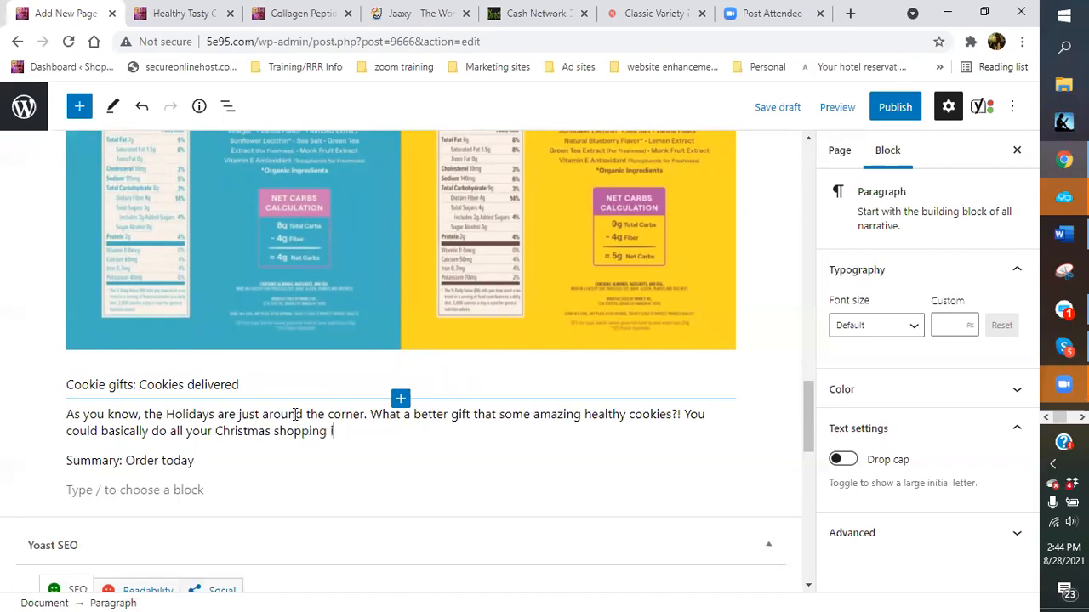
pyautogui.write('n one swoop!! Get your stocking stu')
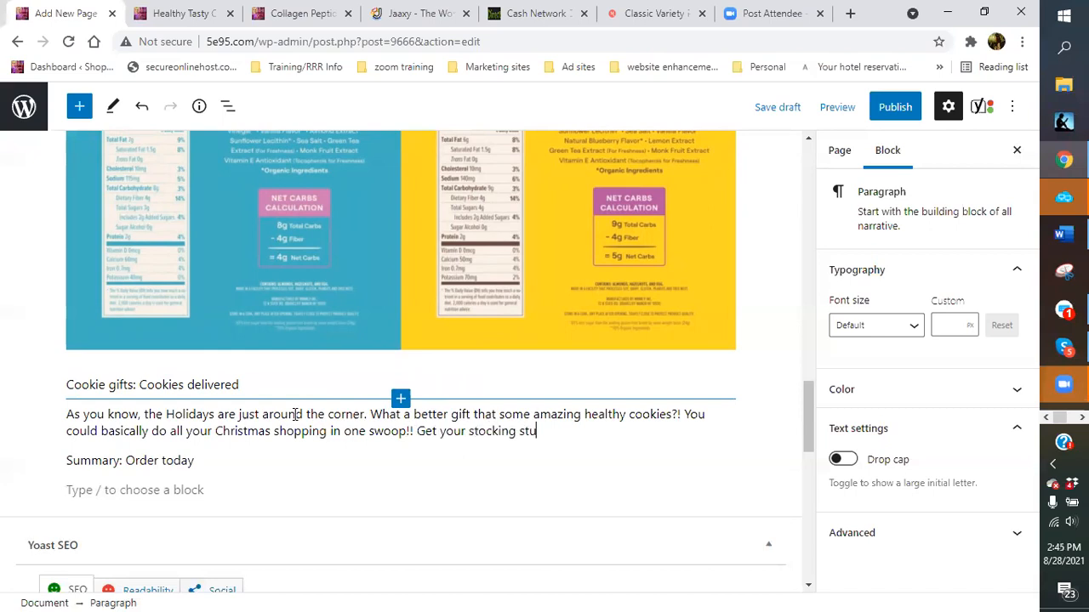
pyautogui.write('ffers as well.  This')
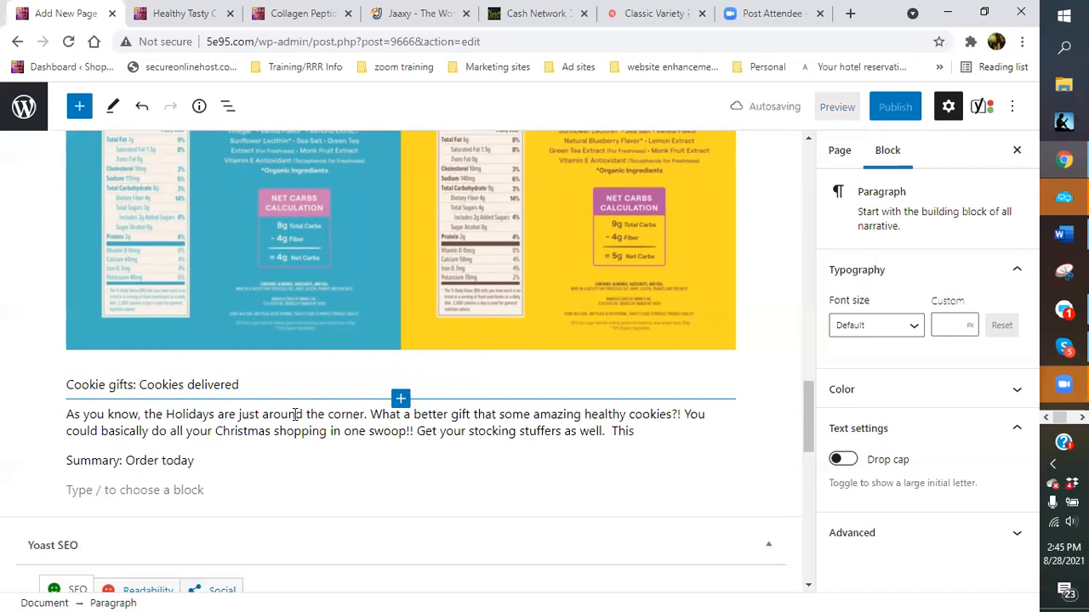
# Continue the gifts paragraph with the sentence "This cookie makes a great gift any time of the year, though.".
pyautogui.write(' cookie ')
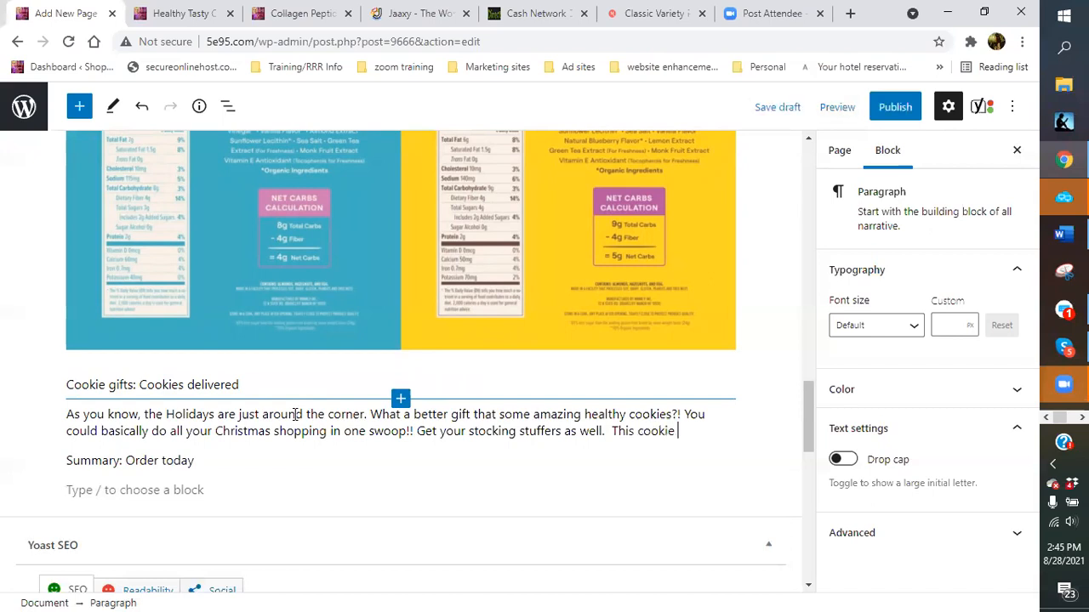
pyautogui.write('makes a great gift.')
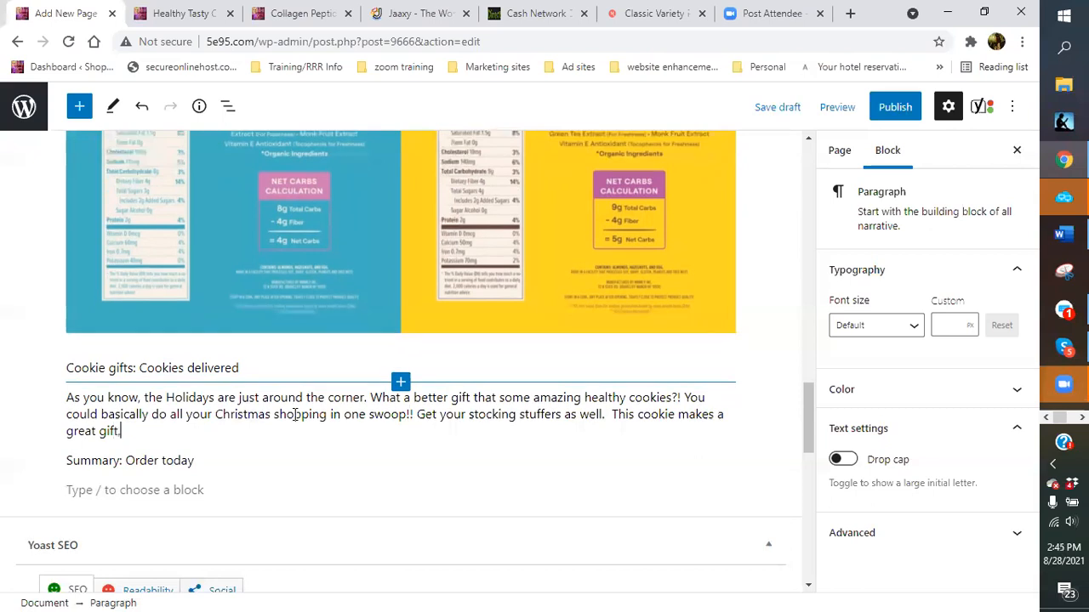
pyautogui.press('BackSpace')
pyautogui.write('a')
pyautogui.write('ny thim')
pyautogui.press('BackSpace')
pyautogui.press('BackSpace')
pyautogui.write('ime of the yeart')
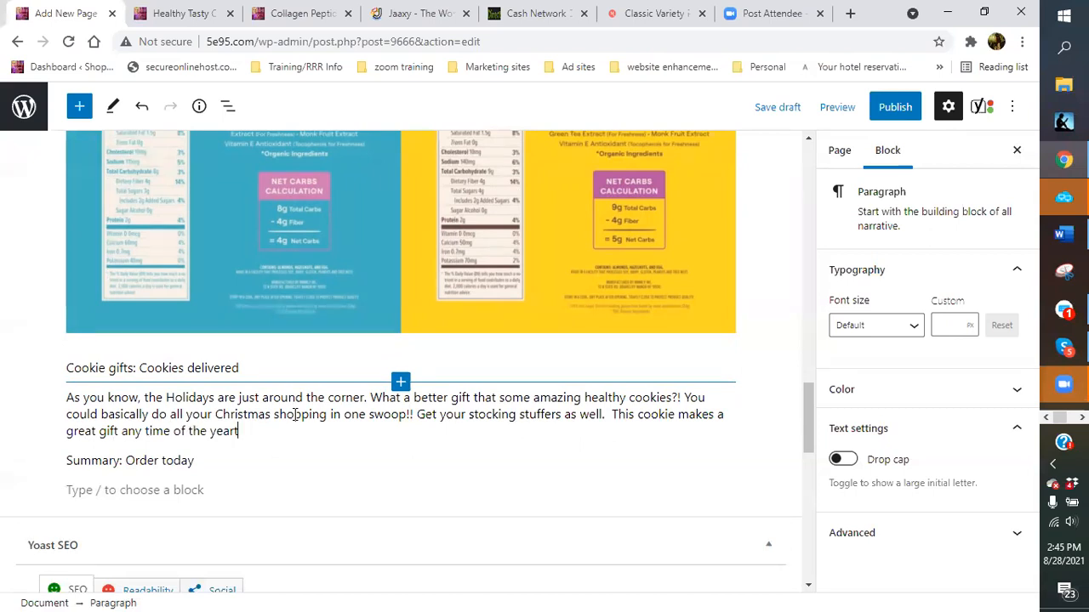
pyautogui.press('BackSpace')
pyautogui.write(', though.  The best thin')
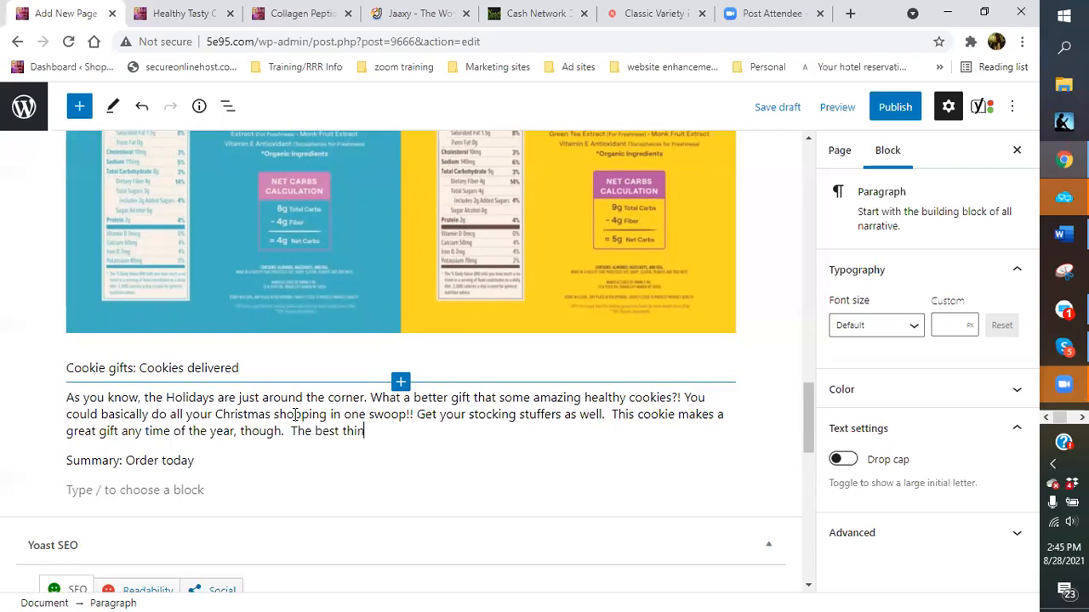
# Write the sentence "The best thing about this cookie, you don't have to leave your house to get it.".
pyautogui.write('g about this cookie.')
pyautogui.press('BackSpace')
pyautogui.write(', you ')
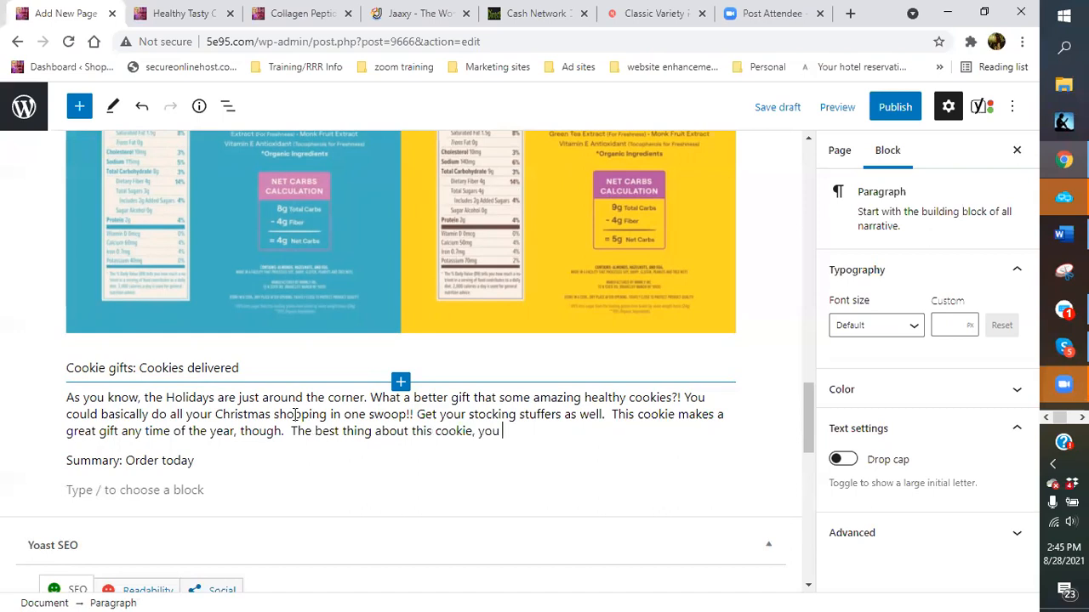
pyautogui.write("don't have to leave yo")
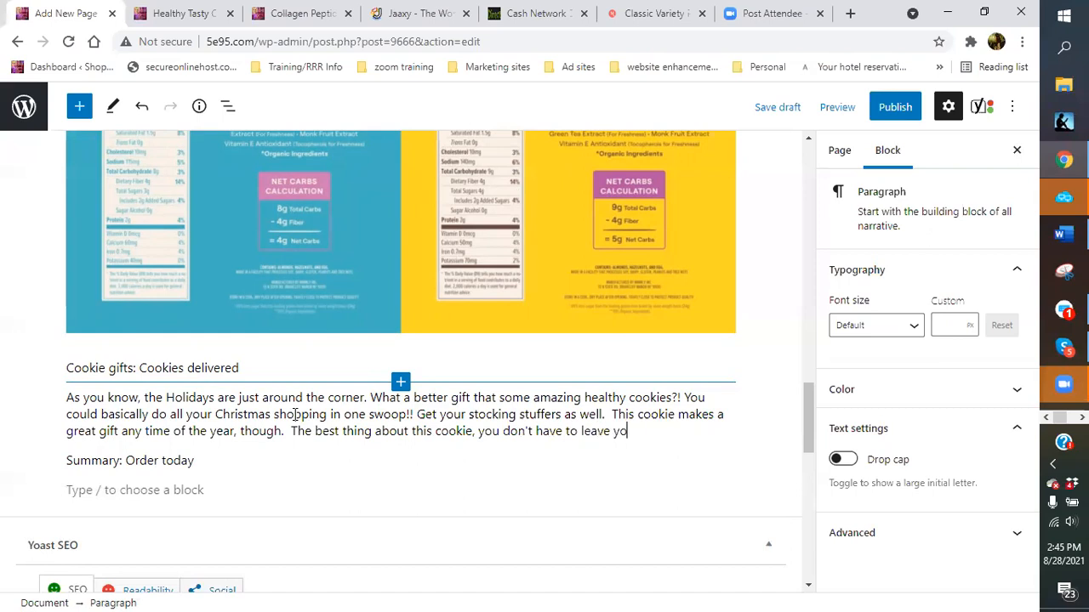
pyautogui.write('ur how')
pyautogui.press('BackSpace')
pyautogui.write('use to get it. You can')
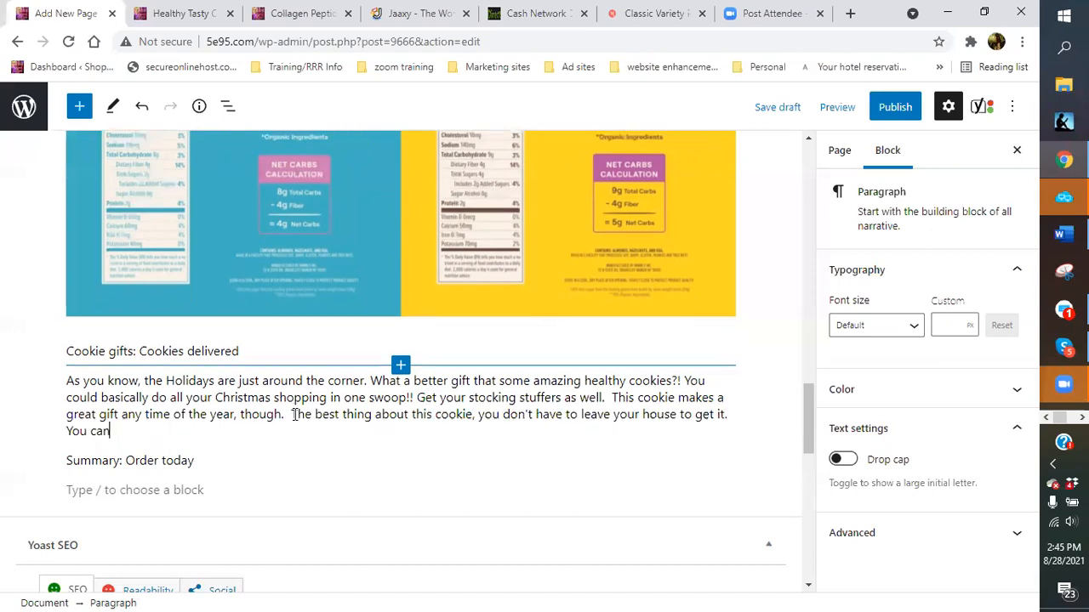
# Add the sentence "You can order it directly from your couch or recliner." to the gifts paragraph.
pyautogui.write(' order it directly fro')
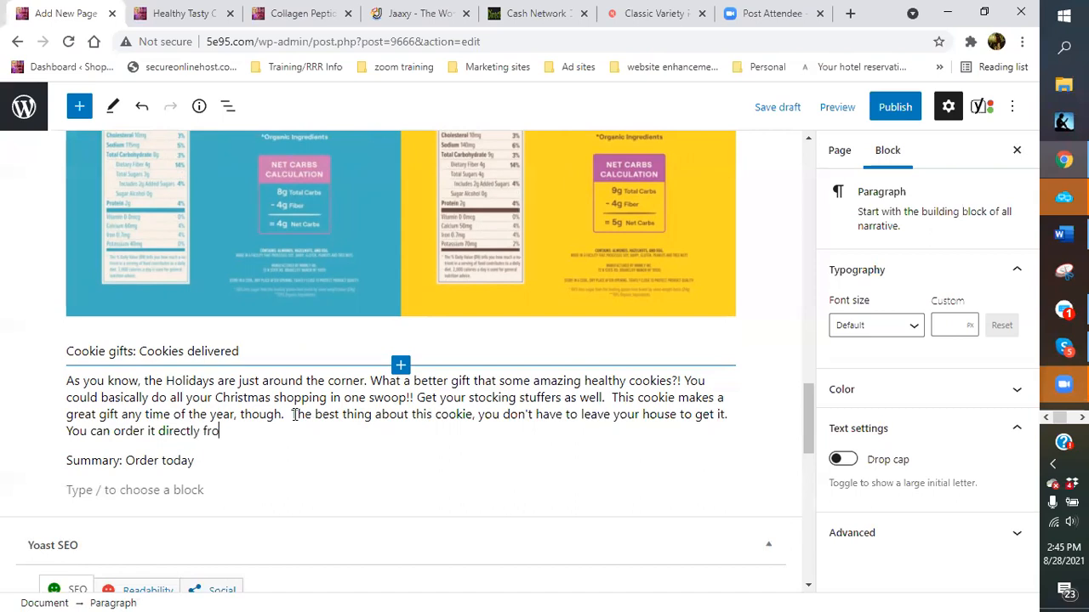
pyautogui.write('m your couch oru')
pyautogui.press('BackSpace')
pyautogui.write('recliner.')
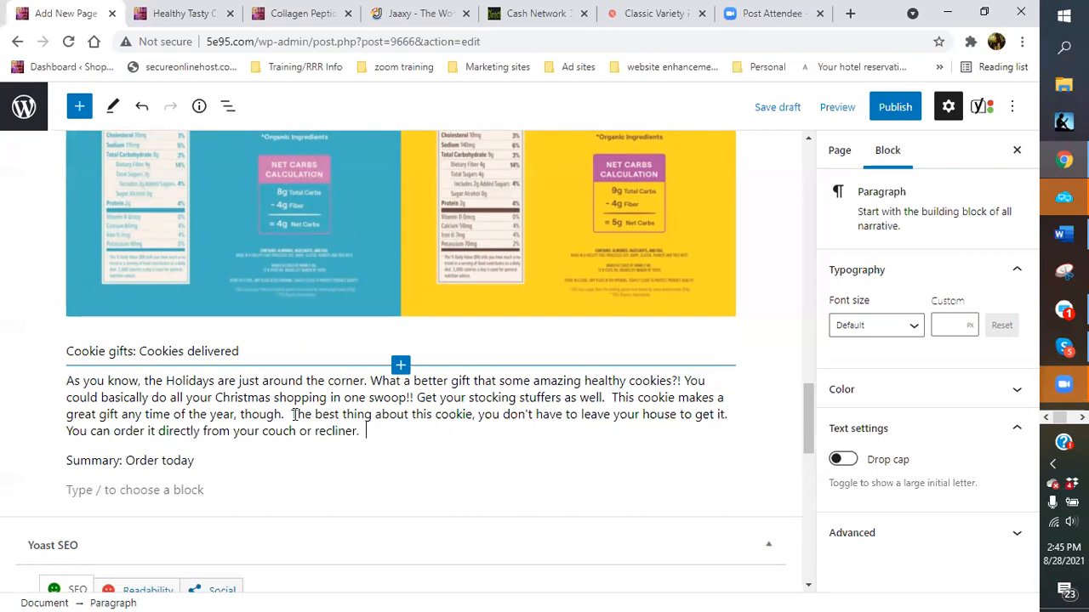
# End the recliner sentence with "!!" and add "YEP, straight off the internet and right to your door in a matter of days.".
pyautogui.press('BackSpace')
pyautogui.press('BackSpace')
pyautogui.press('BackSpace')
pyautogui.write('!! YEP, straight off the i')
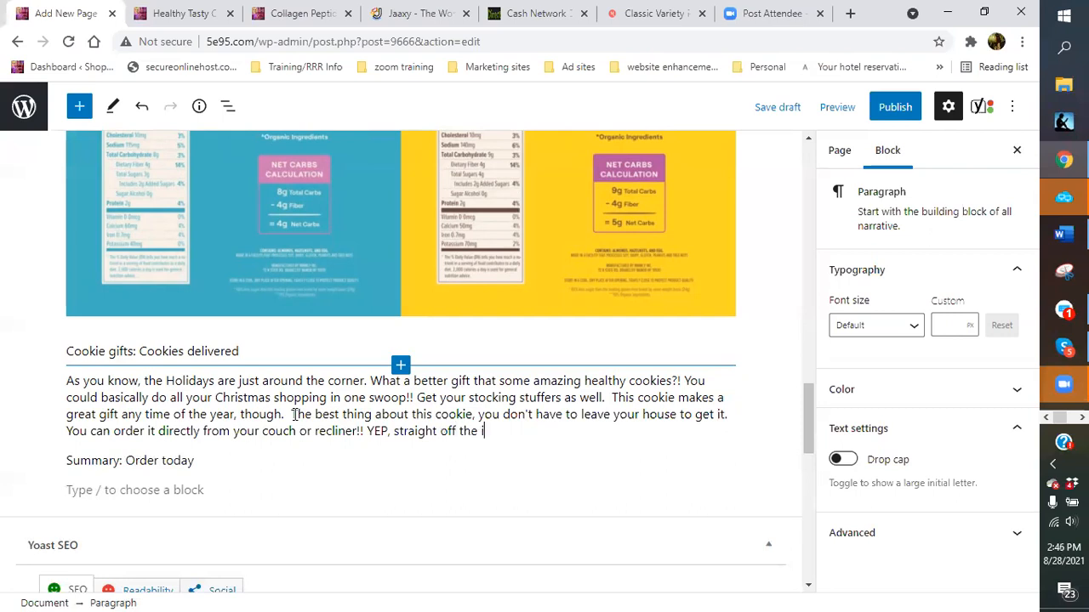
pyautogui.write('nternet and right to your ')
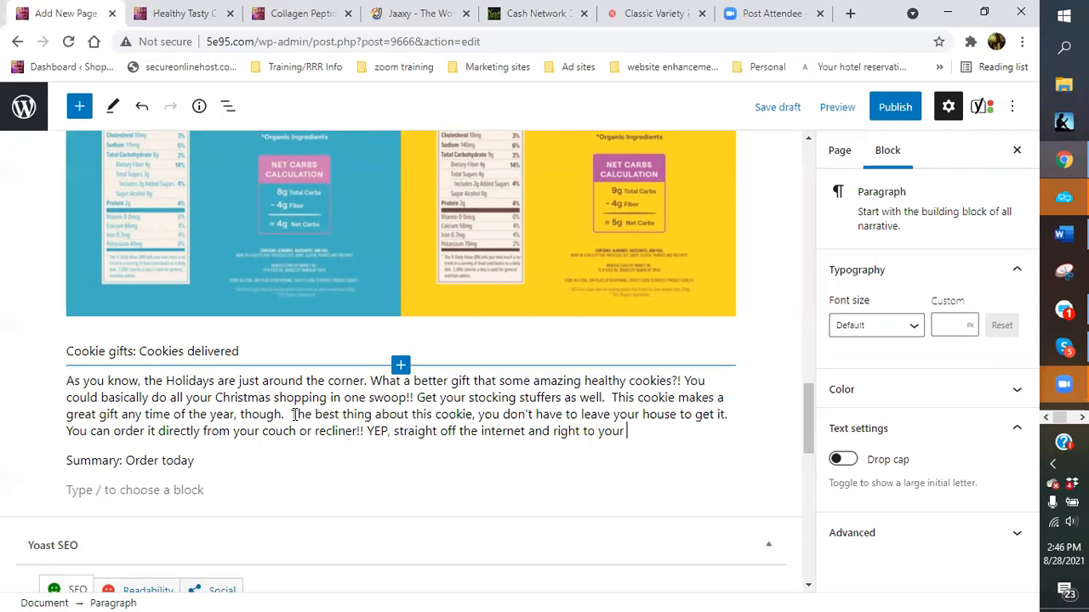
pyautogui.write('door in a matter o')
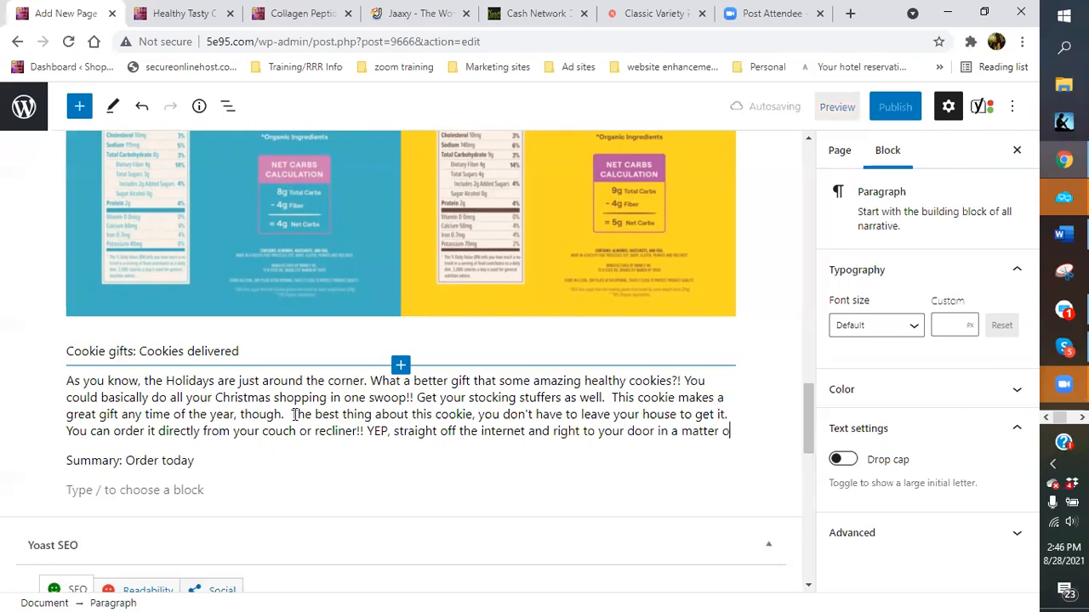
pyautogui.write('f days.')
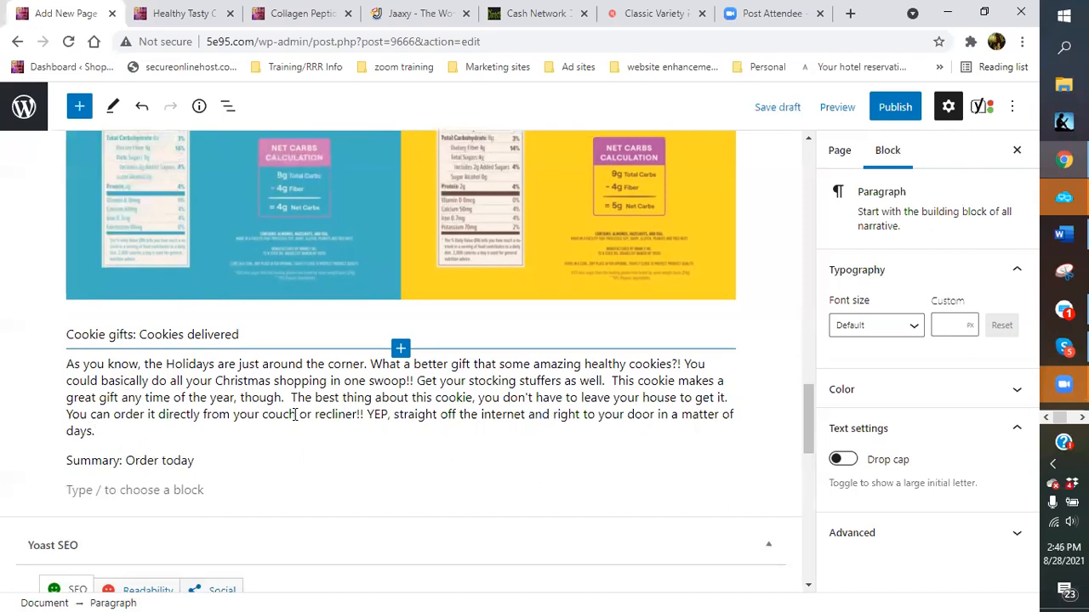
# Start a new paragraph below the gifts paragraph with "You will never be out of cookies again.".
pyautogui.press('Return')
pyautogui.write('You ')
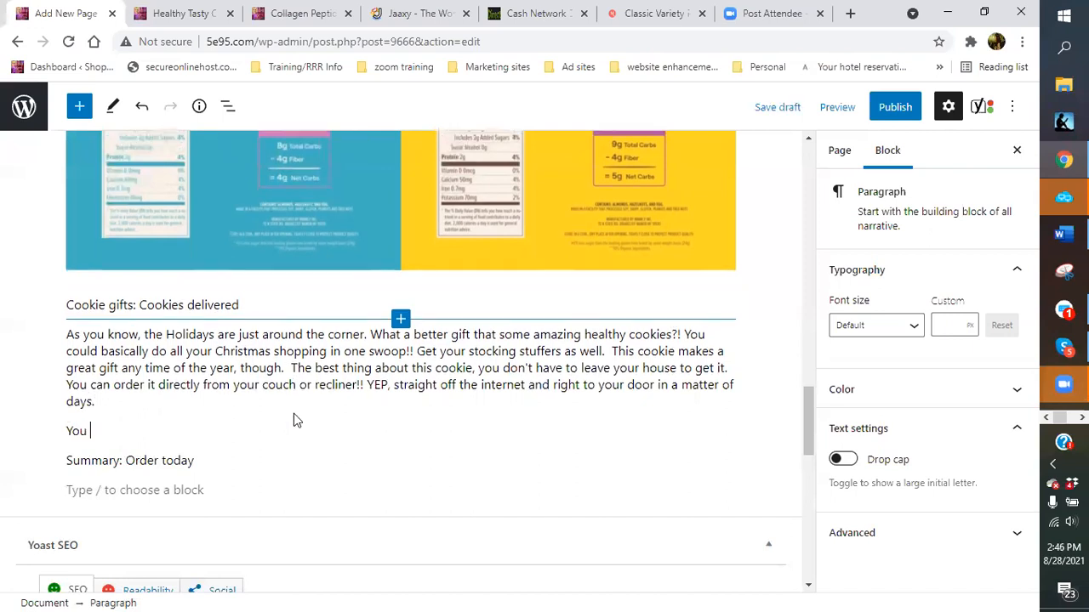
pyautogui.write('will never be out of coookie')
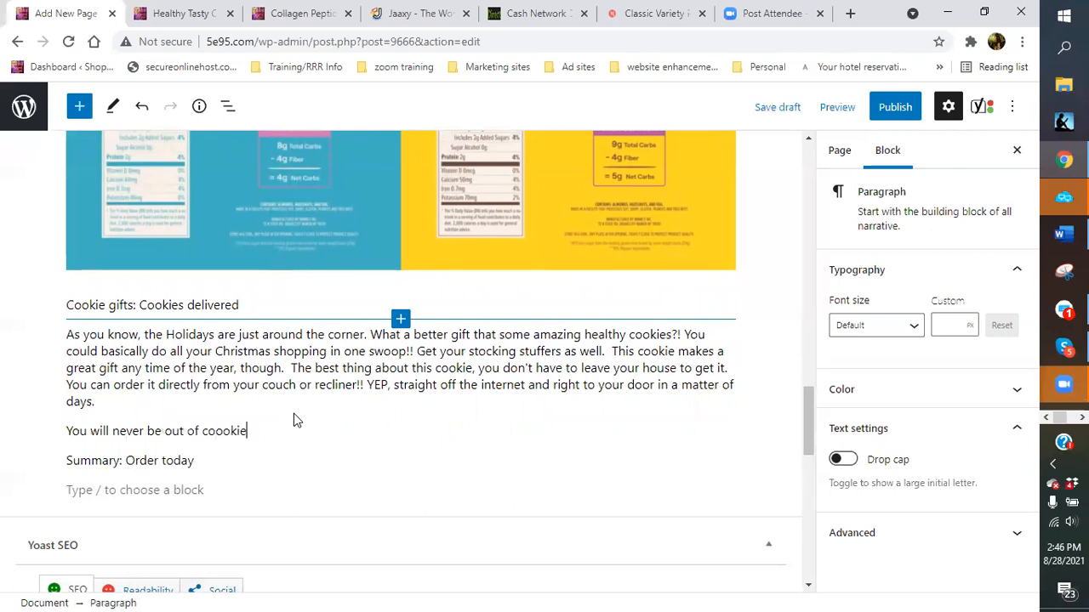
pyautogui.write('s agi')
pyautogui.press('BackSpace')
pyautogui.press('BackSpace')
pyautogui.press('BackSpace')
pyautogui.press('BackSpace')
pyautogui.press('BackSpace')
pyautogui.press('BackSpace')
pyautogui.press('BackSpace')
pyautogui.press('BackSpace')
pyautogui.press('BackSpace')
pyautogui.press('BackSpace')
pyautogui.write('kies again.')
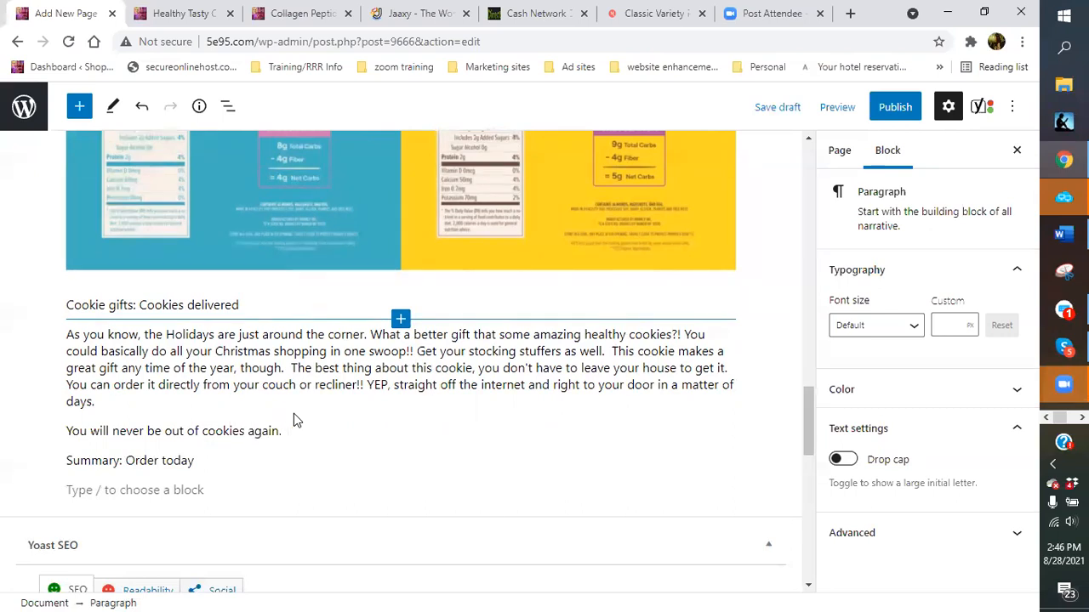
# Add the sentence "Always have a healthy snack available for any and every occasion, including that midnight snack or late night dessert.".
pyautogui.write('  You will a')
pyautogui.press('BackSpace')
pyautogui.press('BackSpace')
pyautogui.press('BackSpace')
pyautogui.press('BackSpace')
pyautogui.press('BackSpace')
pyautogui.press('BackSpace')
pyautogui.press('BackSpace')
pyautogui.press('BackSpace')
pyautogui.press('BackSpace')
pyautogui.write('Always have ')
pyautogui.write('a healt')
pyautogui.write('hy snack ')
pyautogui.write('available for ')
pyautogui.write('an')
pyautogui.write('y and every occ')
pyautogui.write('asion, inclu')
pyautogui.write('ding that midnig')
pyautogui.write('ht snack')
pyautogui.write(' or late night')
pyautogui.write(' desc')
pyautogui.press('BackSpace')
pyautogui.write('sert. ')
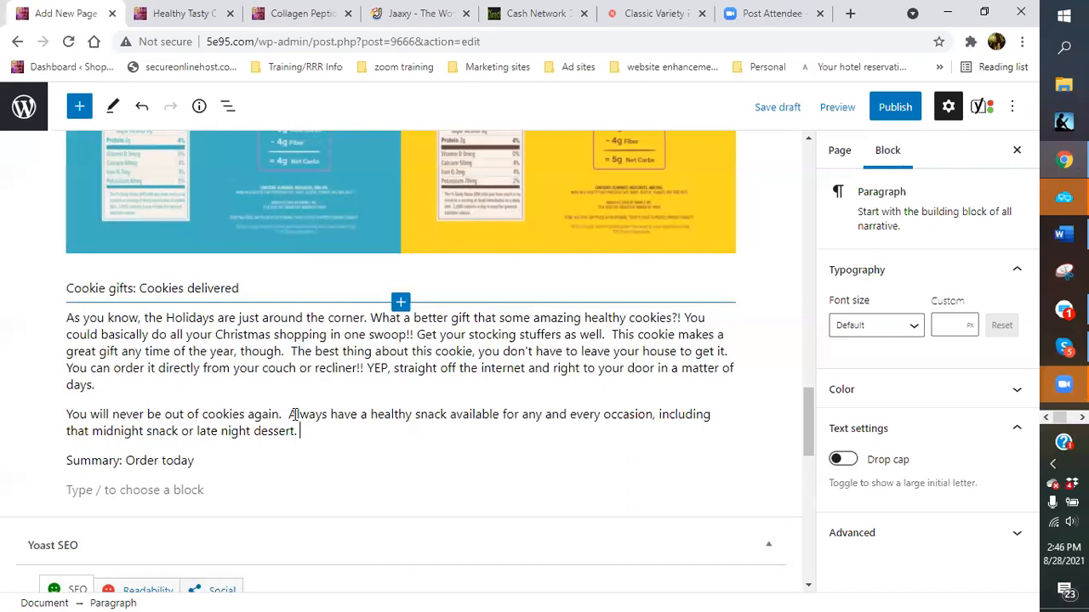
# Begin another sentence with "Even better, when you have your glass of wine and want that sweet treat with it,".
pyautogui.write(' Even better, when you')
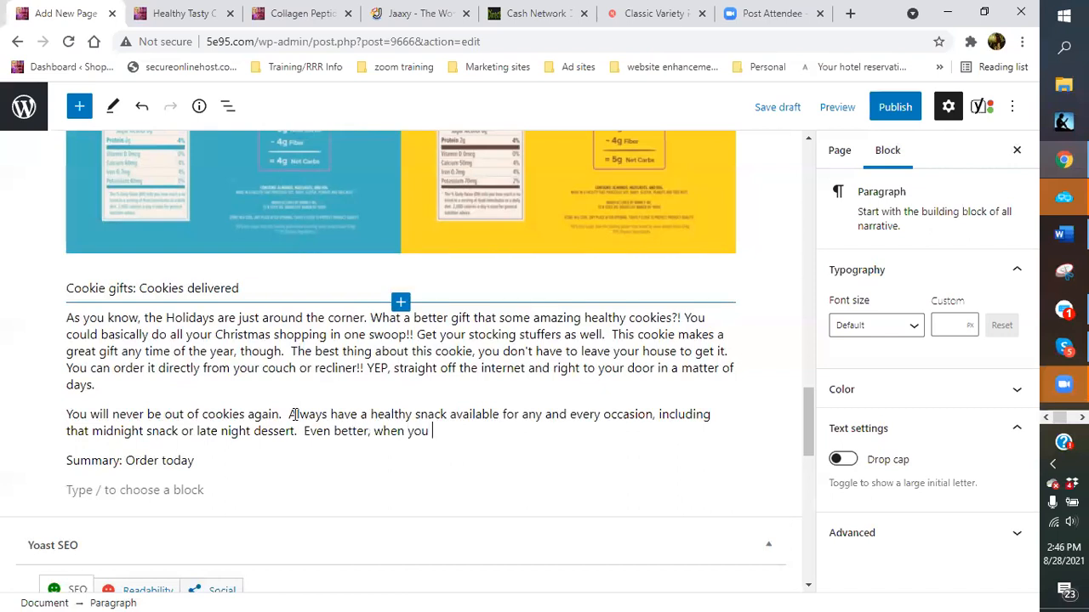
pyautogui.write(' have your glas')
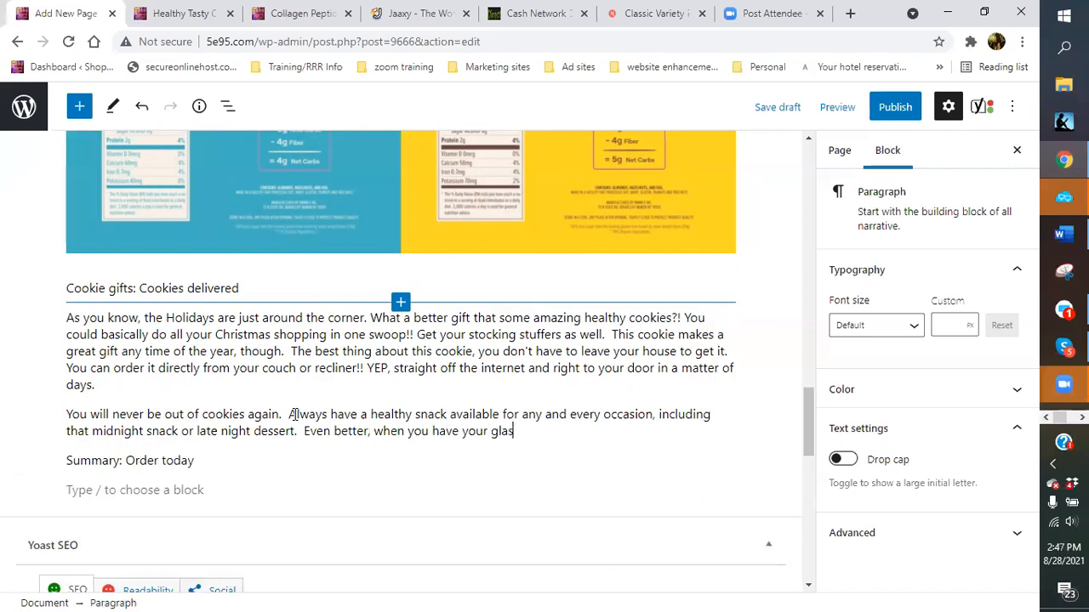
pyautogui.write('s of wine and want ')
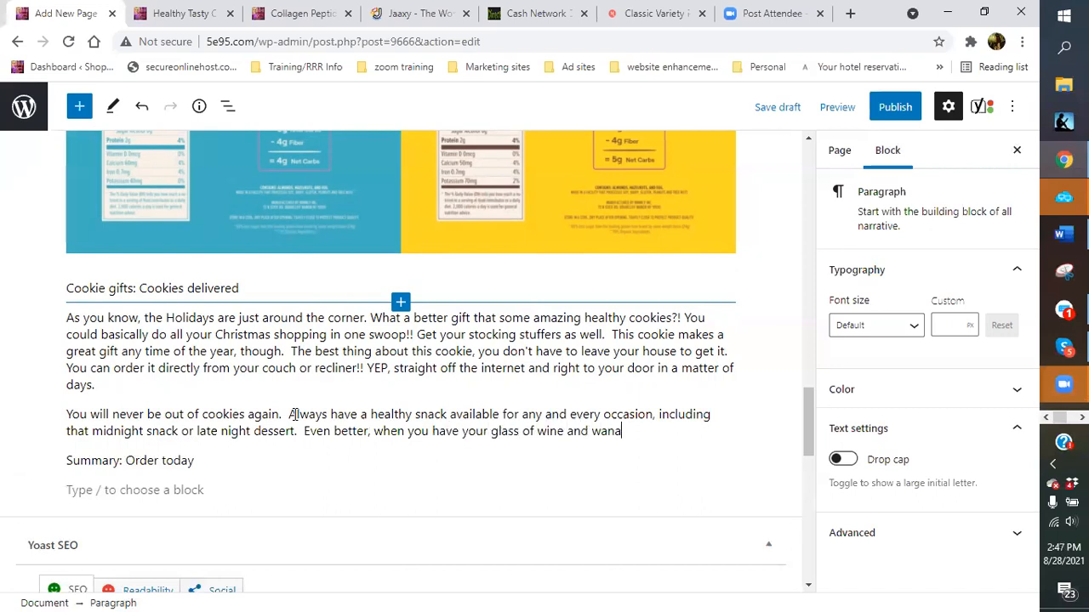
pyautogui.write('that sweet,')
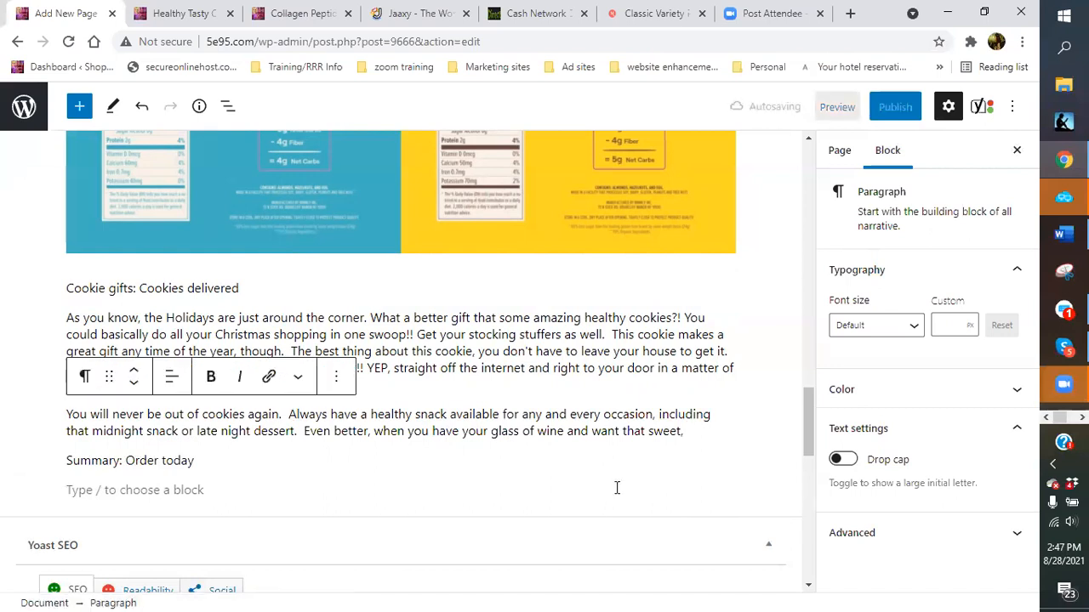
pyautogui.press('BackSpace')
pyautogui.write('treat w')
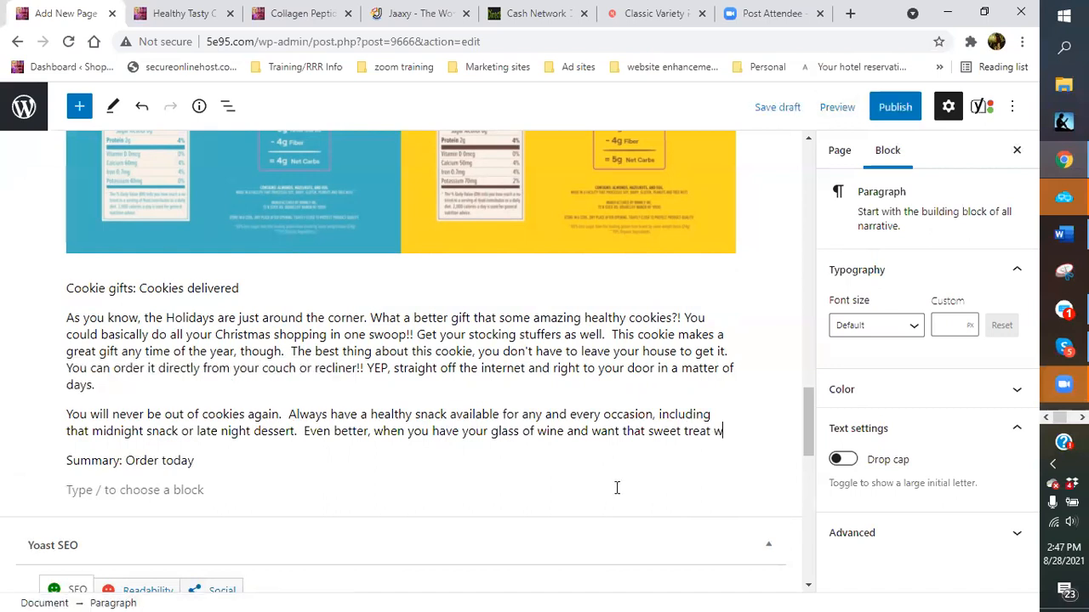
pyautogui.write('ith it, you')
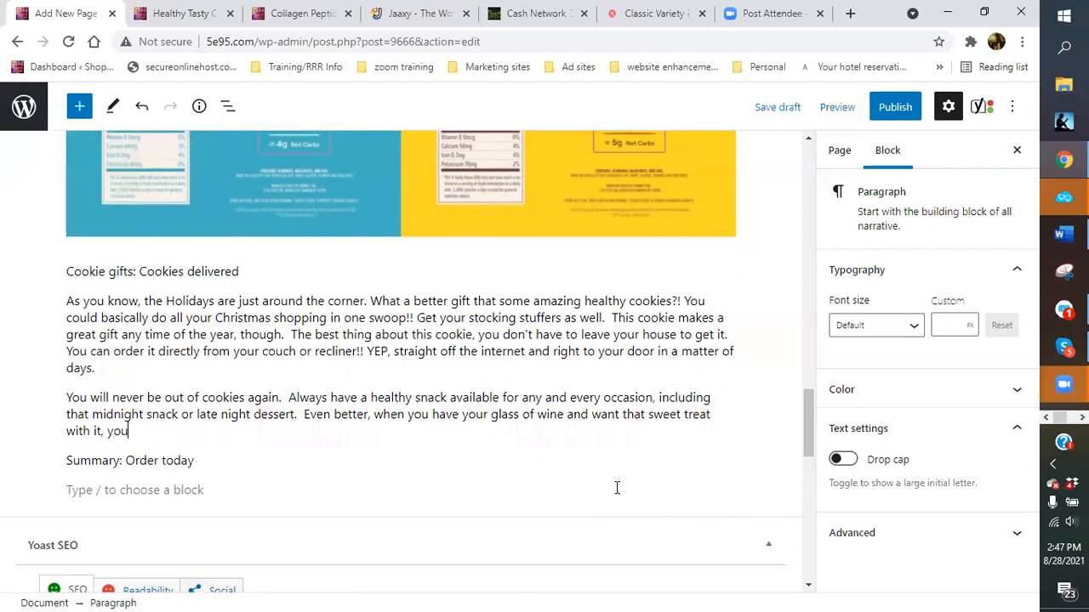
# Finish the glass of wine sentence with "your cookie is just a shelf away!!!".
pyautogui.write('r cookie is just a ')
pyautogui.write('cu')
pyautogui.press('BackSpace')
pyautogui.press('BackSpace')
pyautogui.write('sh')
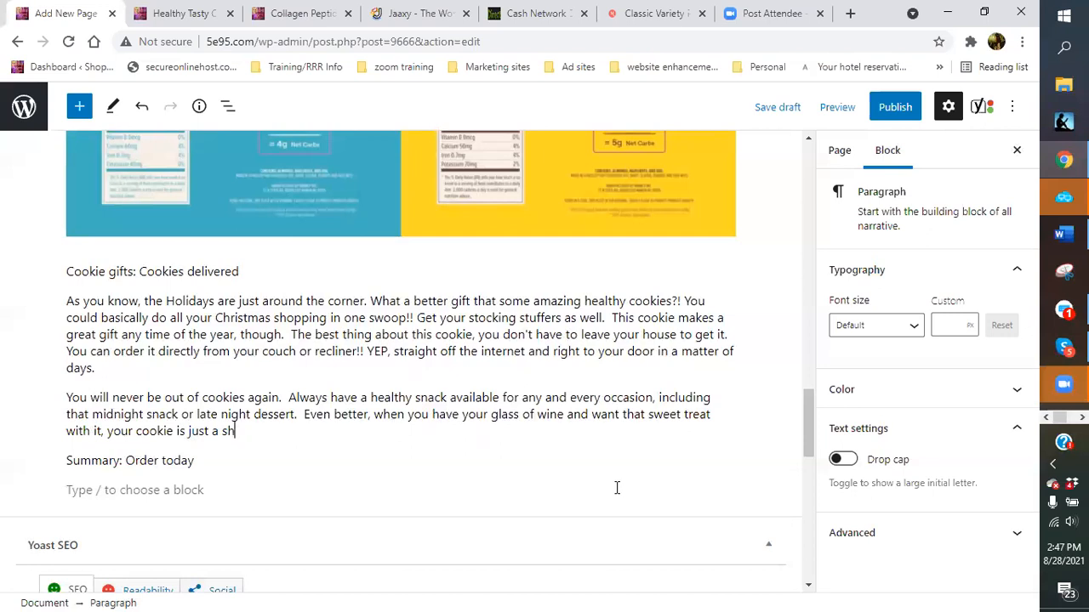
pyautogui.write('elf away!!!')
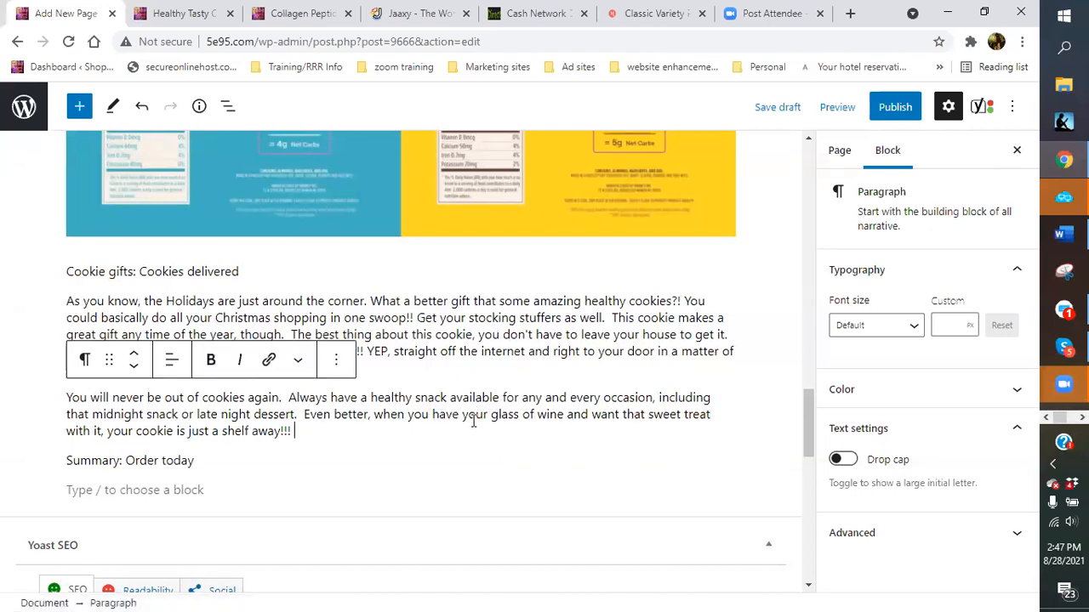
# Link the words "have your glass of wine" to the site's Compare Wine Prices page, set to open in a new tab.
pyautogui.moveTo(434, 416); pyautogui.dragTo(561, 416)
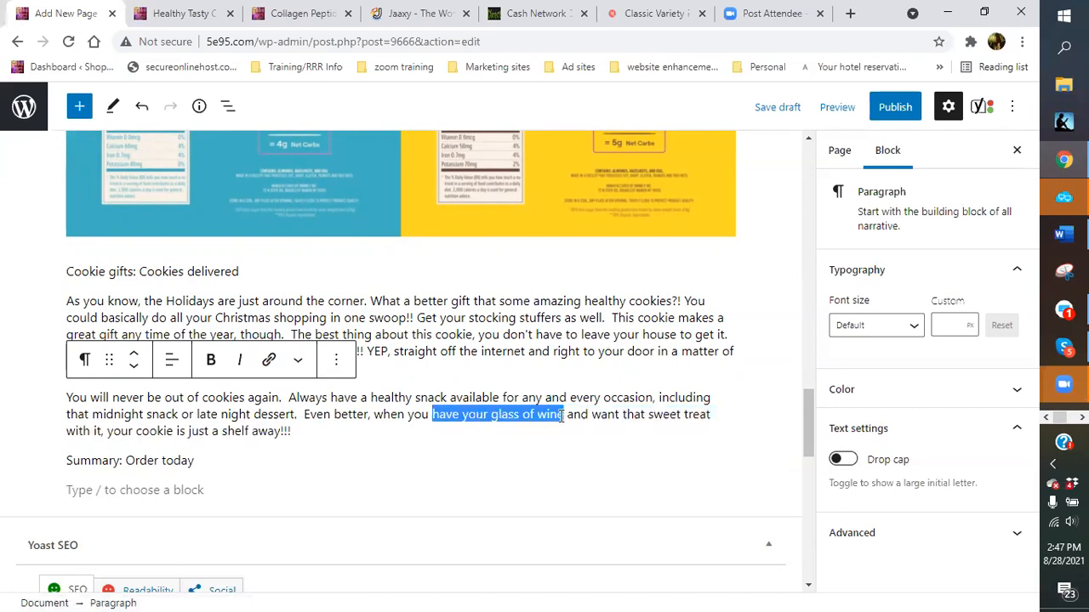
pyautogui.click(269, 360)
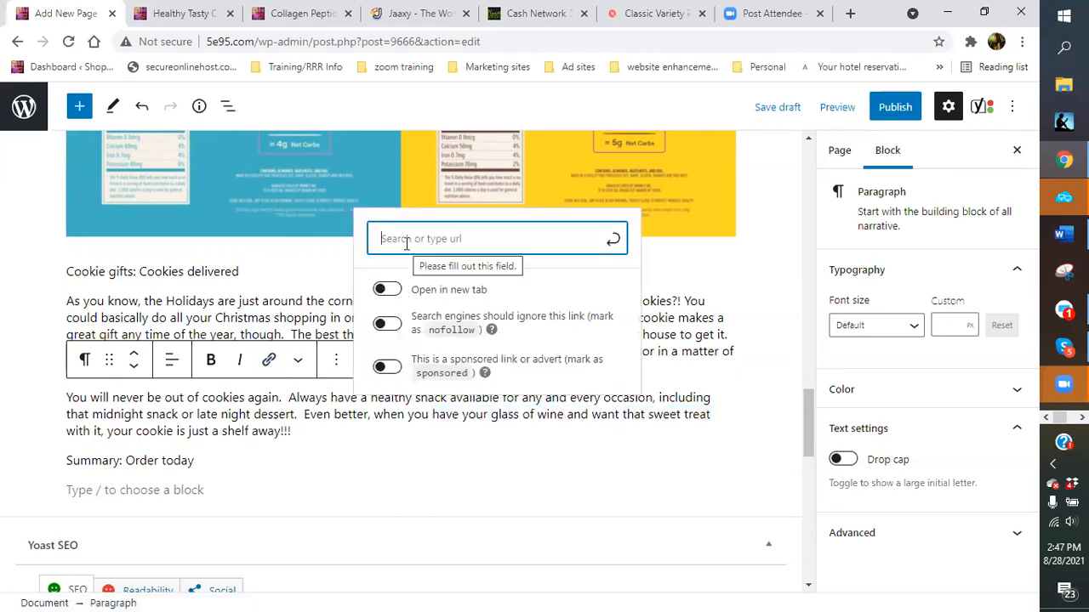
pyautogui.write('compare')
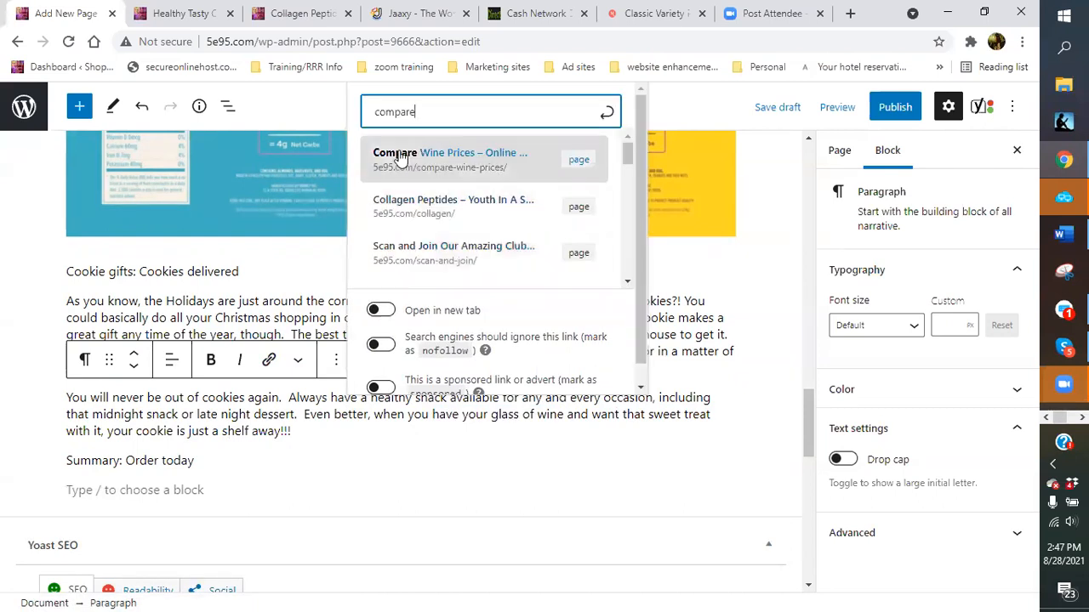
pyautogui.click(383, 312)
pyautogui.click(414, 167)
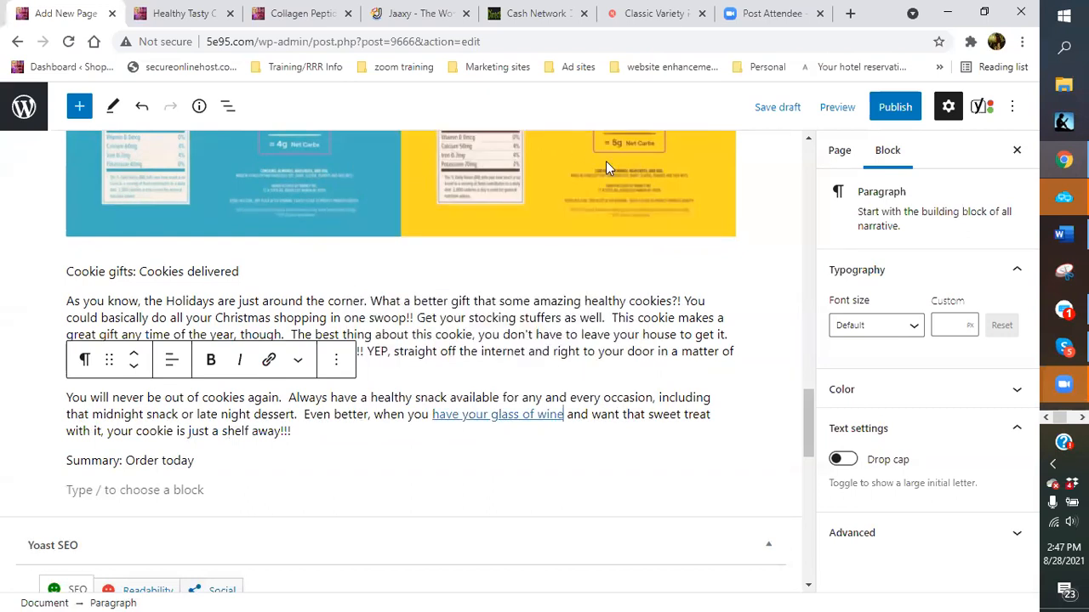
# Make the linked words "have your glass of wine" bold.
pyautogui.moveTo(429, 414); pyautogui.dragTo(565, 415)
pyautogui.click(210, 360)
pyautogui.click(355, 433)
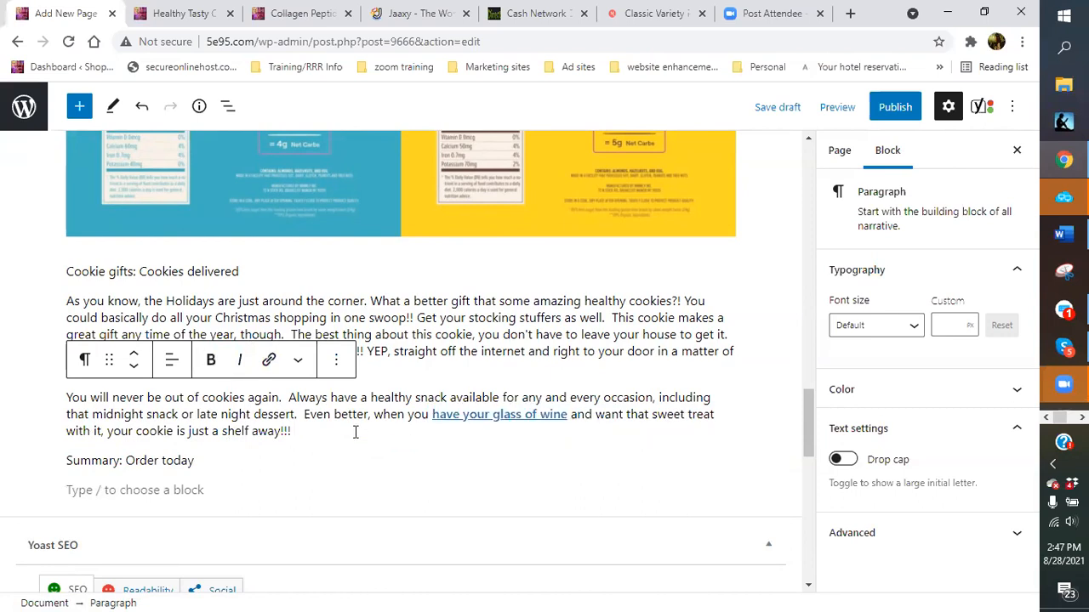
pyautogui.scroll(-1, 334, 427)
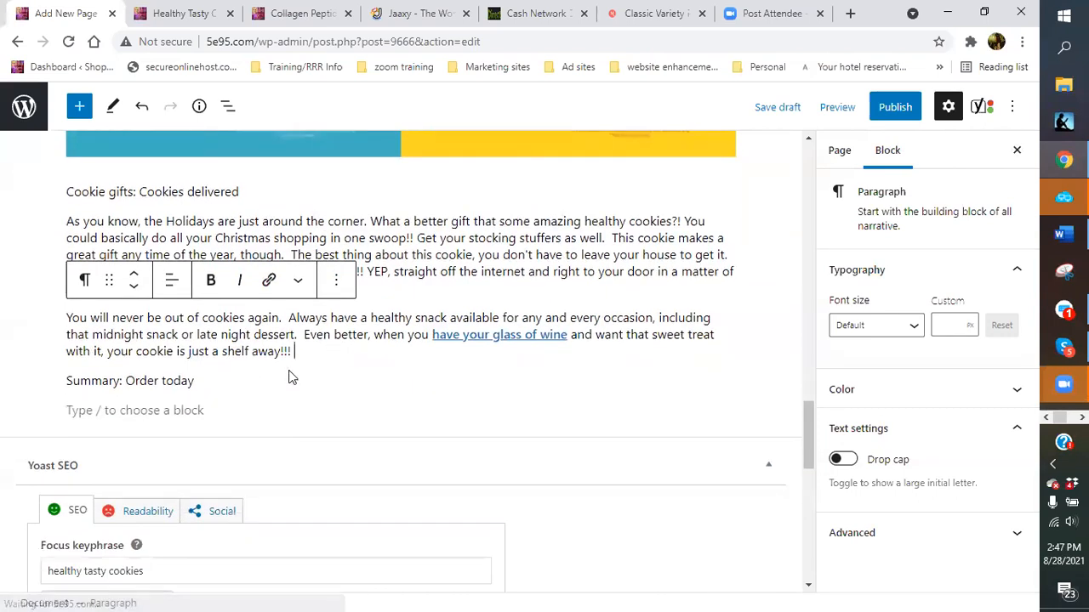
# Turn the "Summary: Order today" paragraph into a heading.
pyautogui.scroll(1, 255, 407)
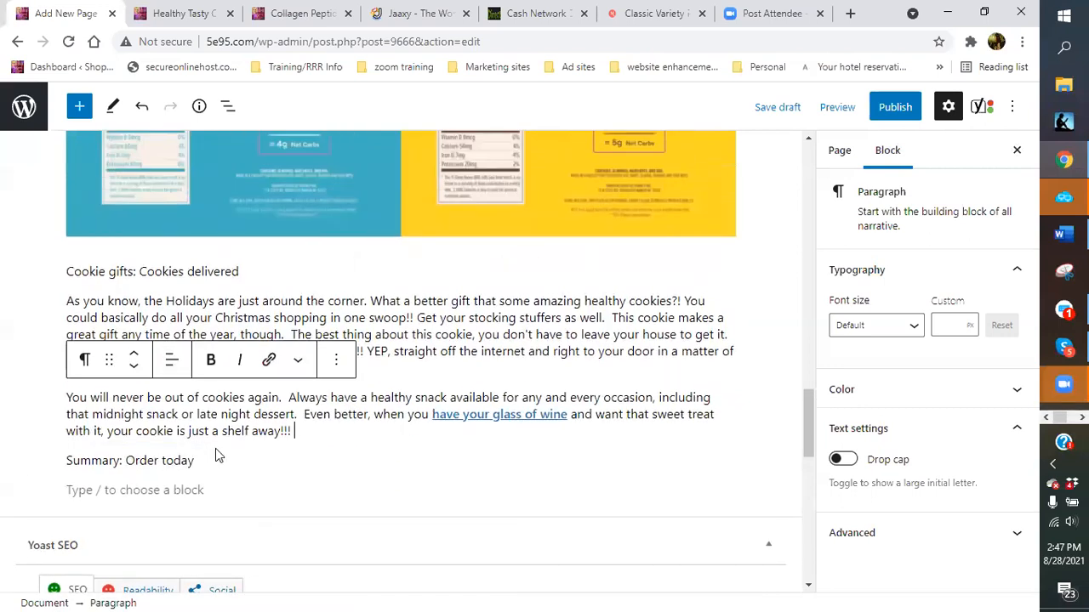
pyautogui.scroll(-2, 214, 447)
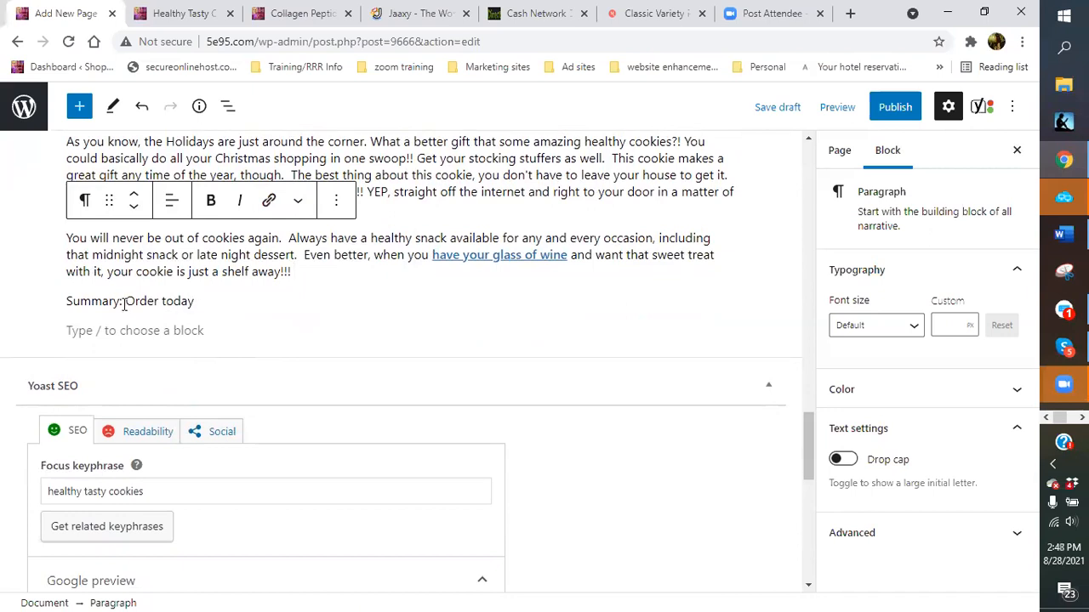
pyautogui.moveTo(68, 303); pyautogui.dragTo(194, 305)
pyautogui.click(84, 264)
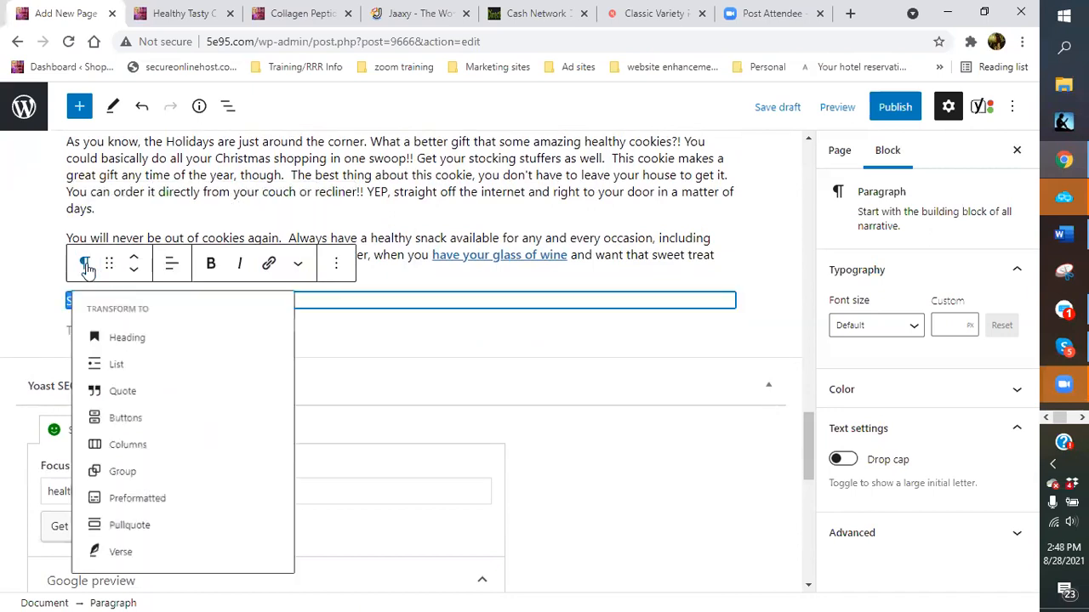
pyautogui.click(137, 349)
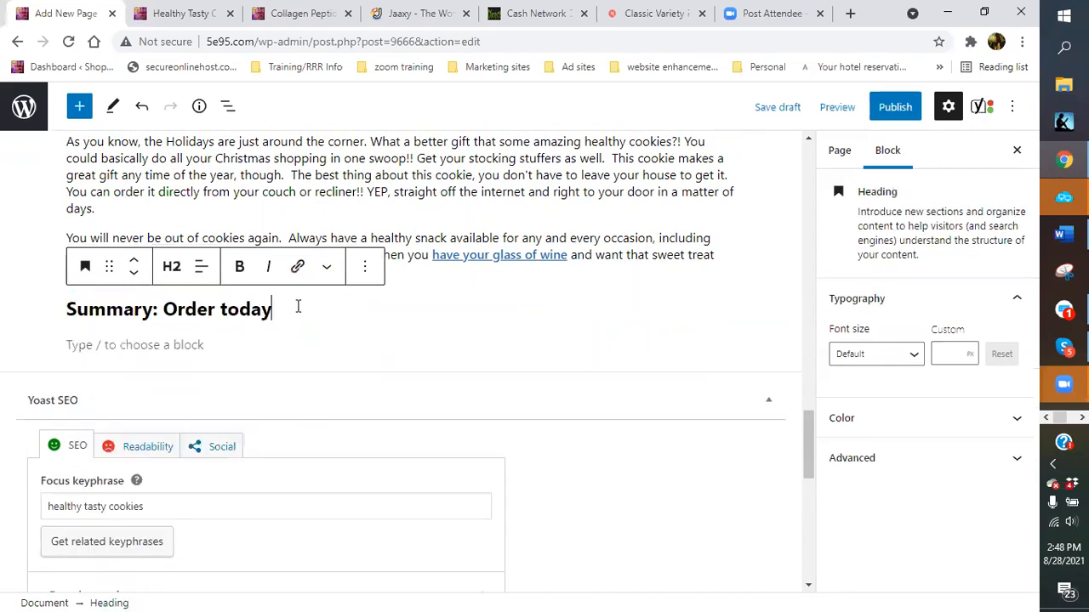
# Extend the summary heading with "your amazing Healthy Tasty cookies".
pyautogui.write('t')
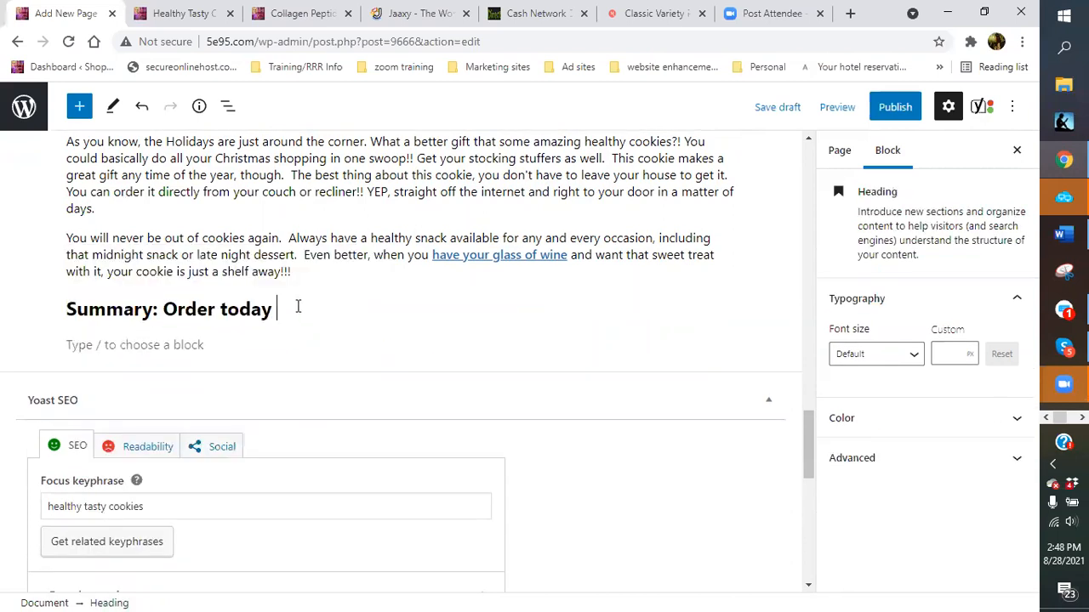
pyautogui.press('BackSpace')
pyautogui.write('your amazing t')
pyautogui.press('BackSpace')
pyautogui.write('H')
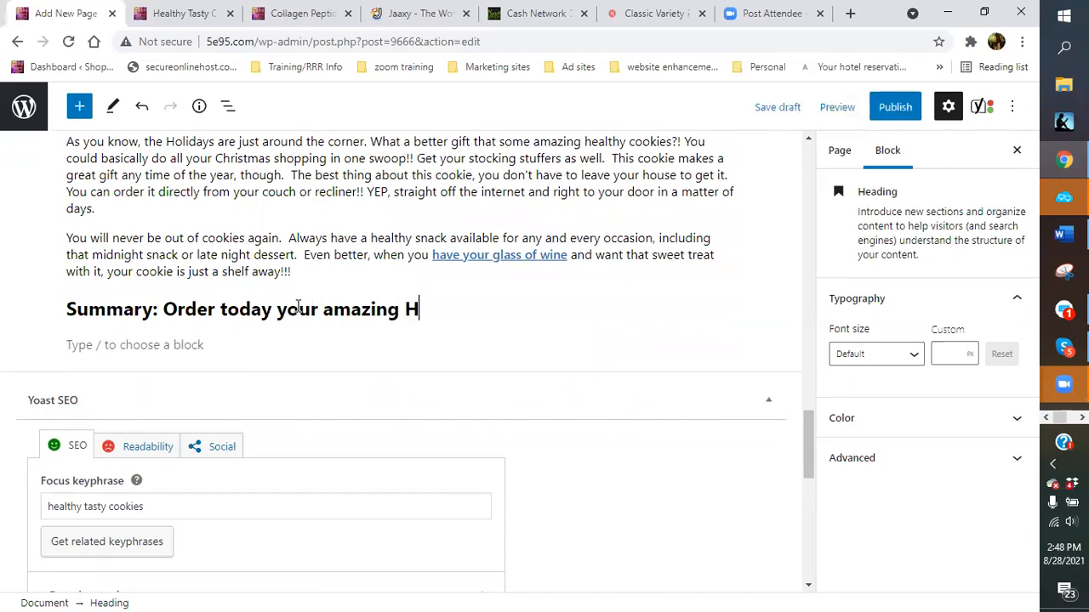
pyautogui.write('ealthy TS')
pyautogui.press('BackSpace')
pyautogui.write('AST')
pyautogui.press('BackSpace')
pyautogui.press('BackSpace')
pyautogui.press('BackSpace')
pyautogui.write('asty ')
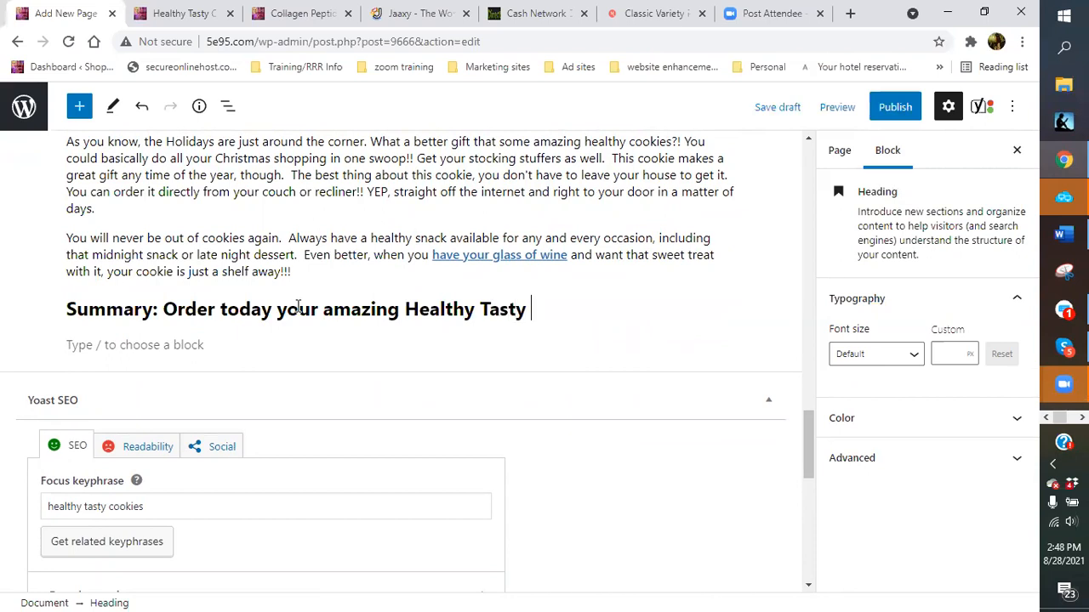
pyautogui.write('cookies')
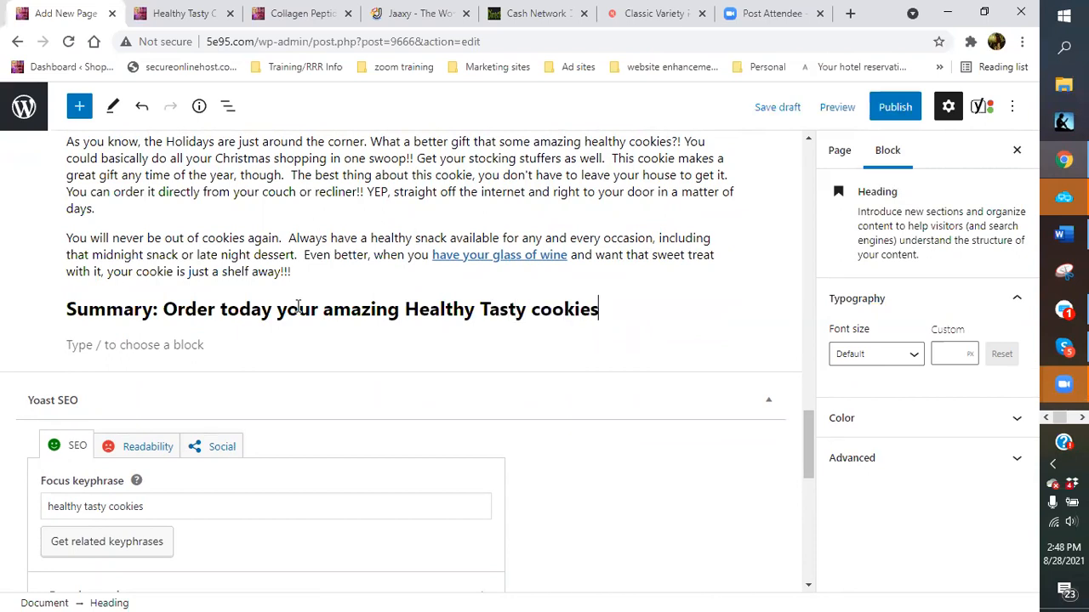
# Start a paragraph below the summary heading with "With this knowledge in hand, you can make an educated purchase.".
pyautogui.press('Return')
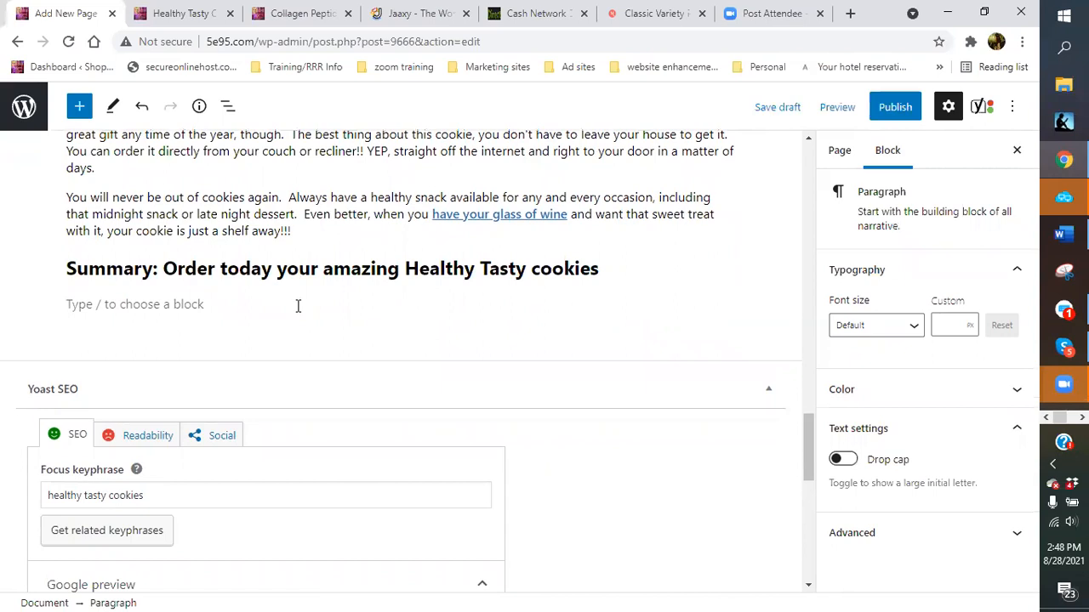
pyautogui.write('With this knowl')
pyautogui.write('edg')
pyautogui.write('e in hand, you can m')
pyautogui.write('ake an educ')
pyautogui.write('ati')
pyautogui.write('ed purchase ')
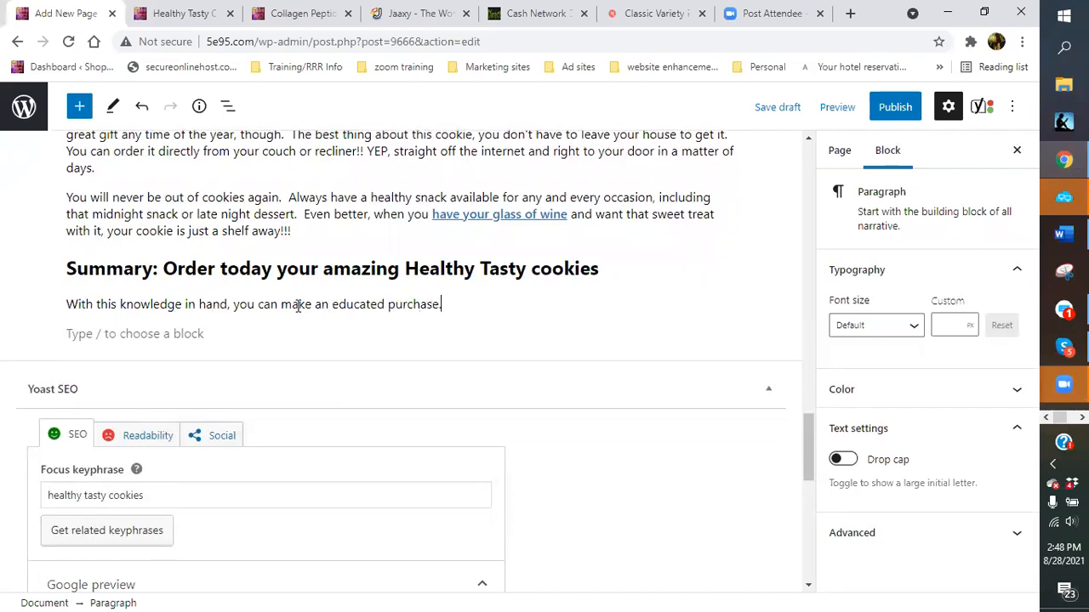
# Continue with "Knowing that you are buying a healthy and nutritional snack that is both good for you and tastes great.".
pyautogui.write('KNowing')
pyautogui.write('owing that you are')
pyautogui.write(' buyin')
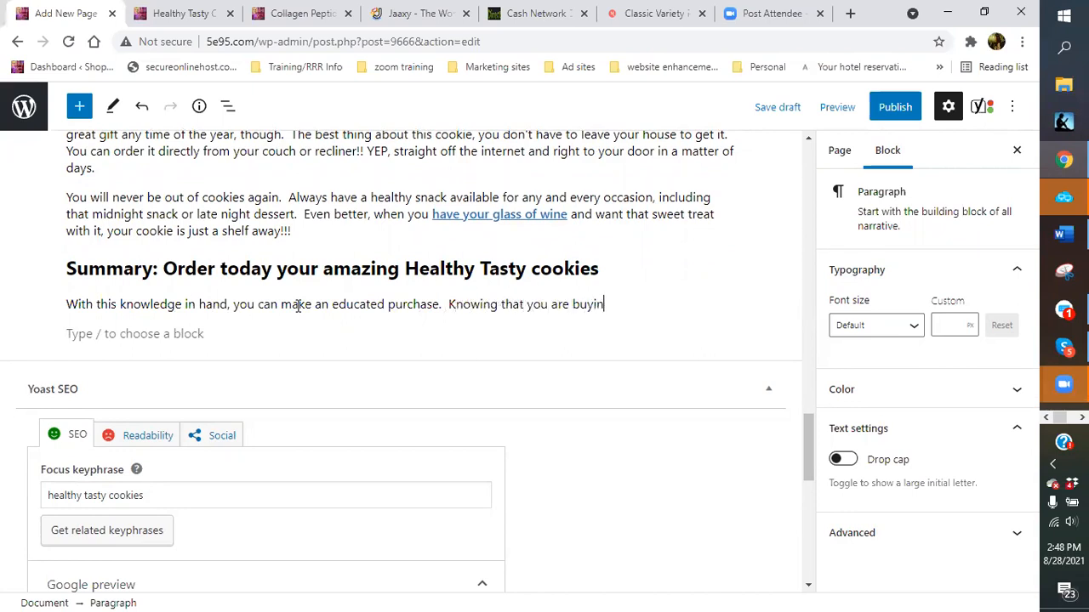
pyautogui.write('g a healthy and nutriti')
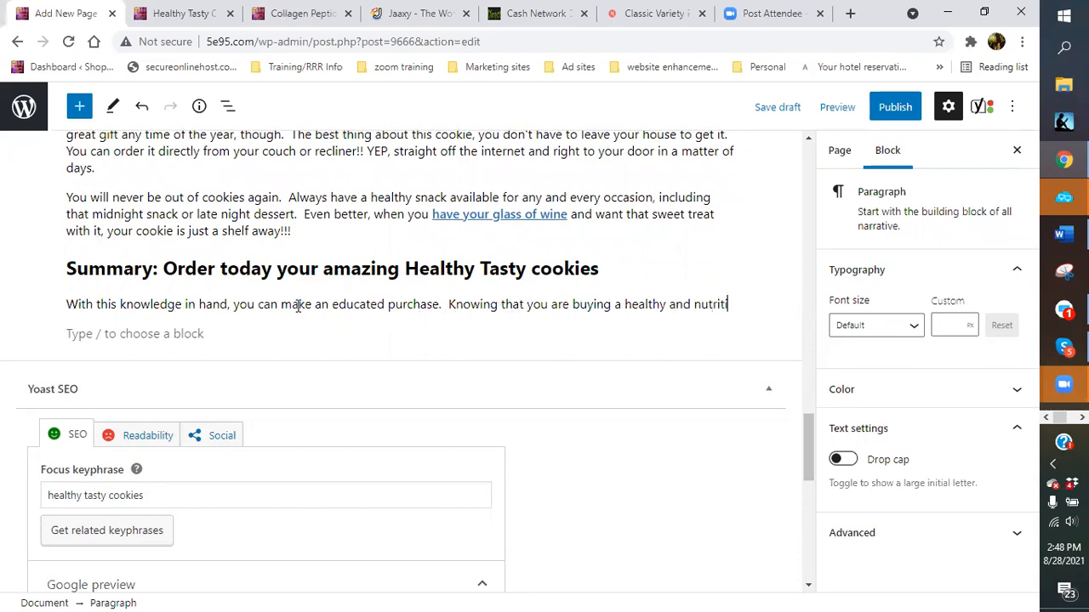
pyautogui.write('onal snakc')
pyautogui.press('BackSpace')
pyautogui.press('BackSpace')
pyautogui.write('ck that is both goo')
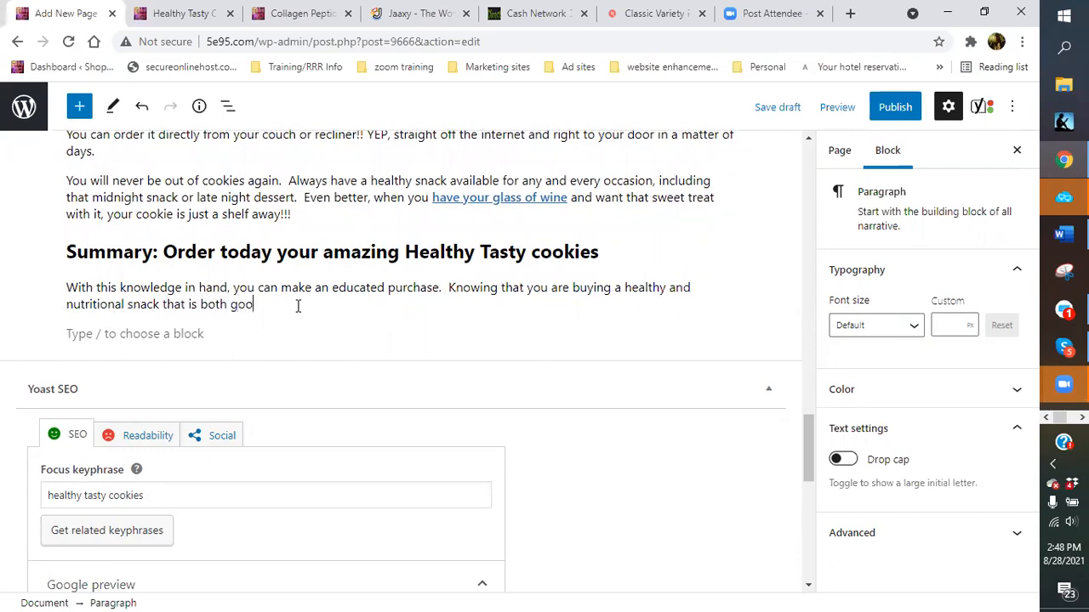
pyautogui.write('d for you and tastes great.')
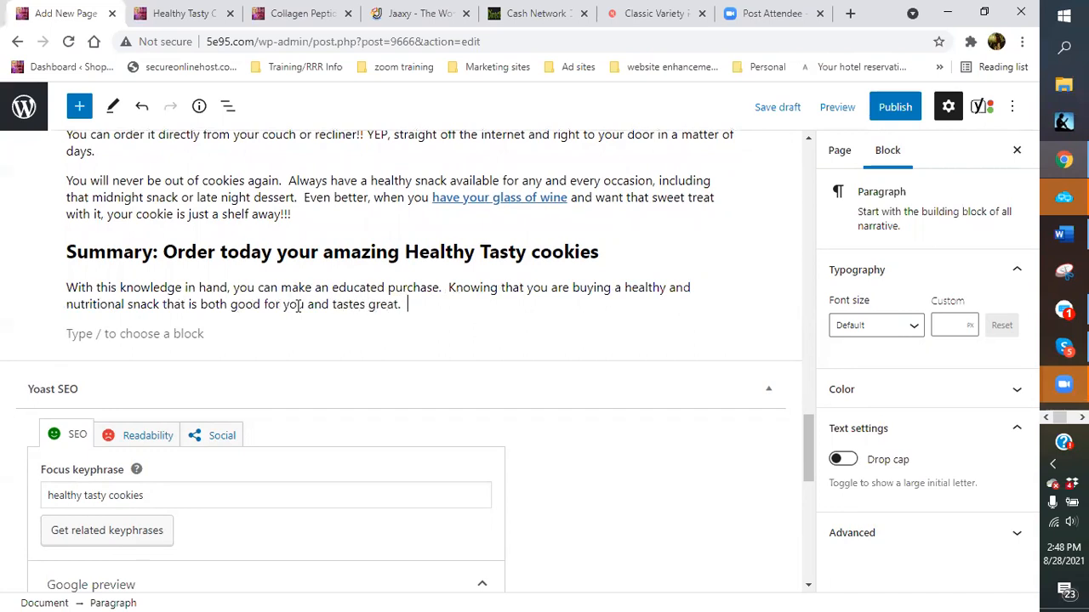
# Add "Give it a try. Order the sample kit and discover your favorite flavor." to the summary paragraph.
pyautogui.write('  Give it a try.  Ord')
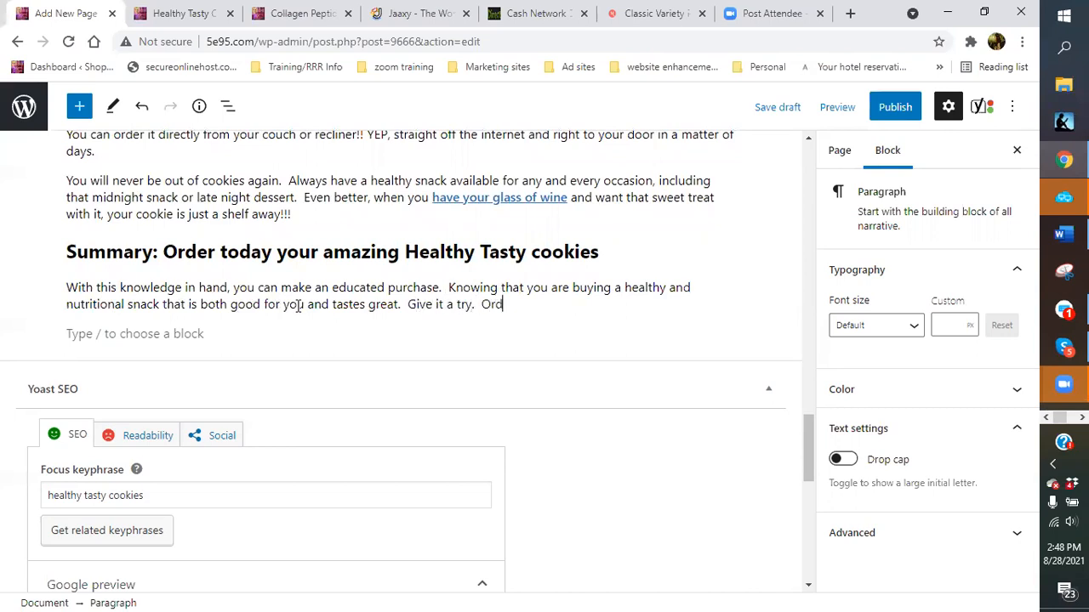
pyautogui.write('er the sample kit and ')
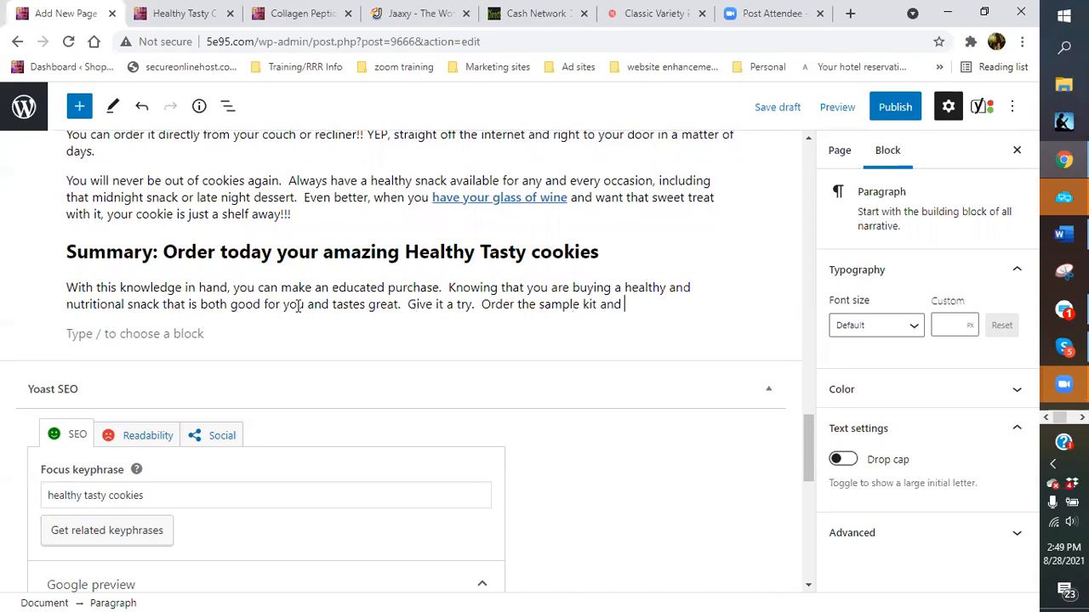
pyautogui.write('soscover your faavo')
pyautogui.press('BackSpace')
pyautogui.write('ri')
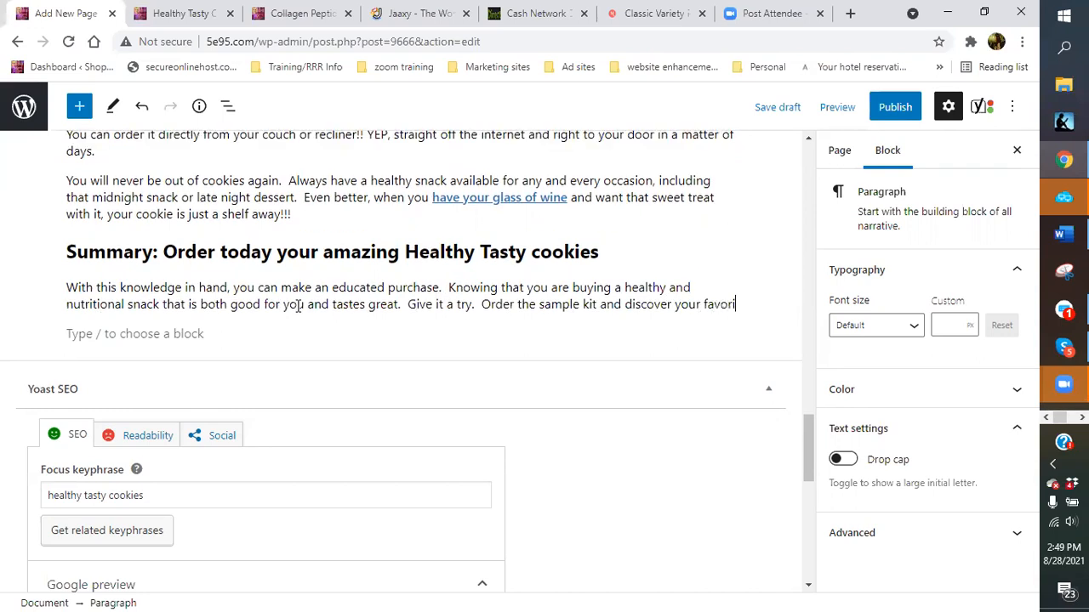
pyautogui.write('te flavor.')
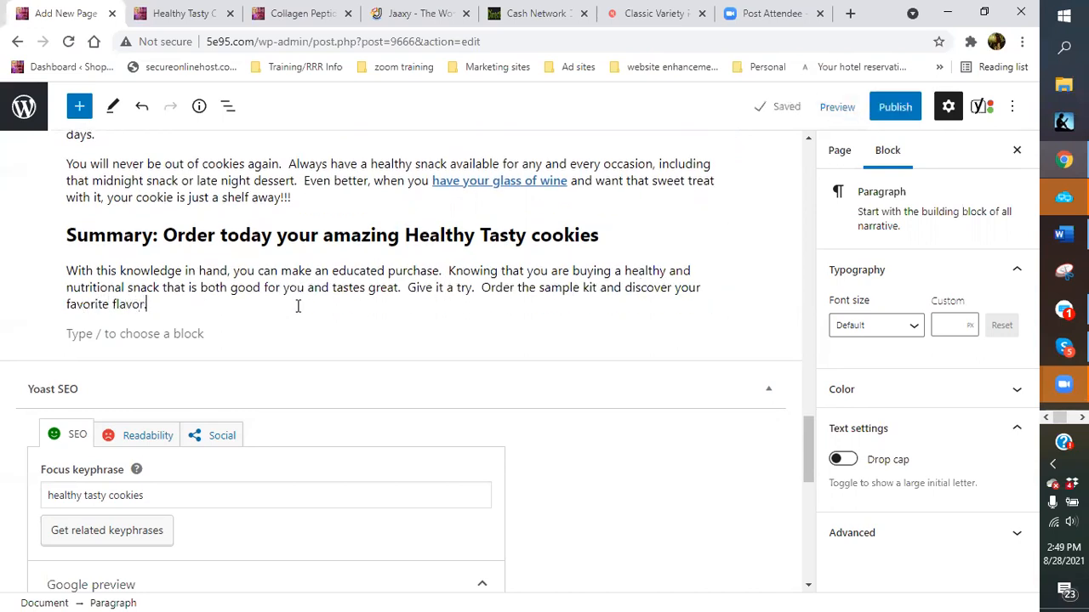
# Add "Or buy them by the box and keep them on hand. They work great as a quick breakfast meal or a pre-workout snack.".
pyautogui.write('  Or buy them by the box and ')
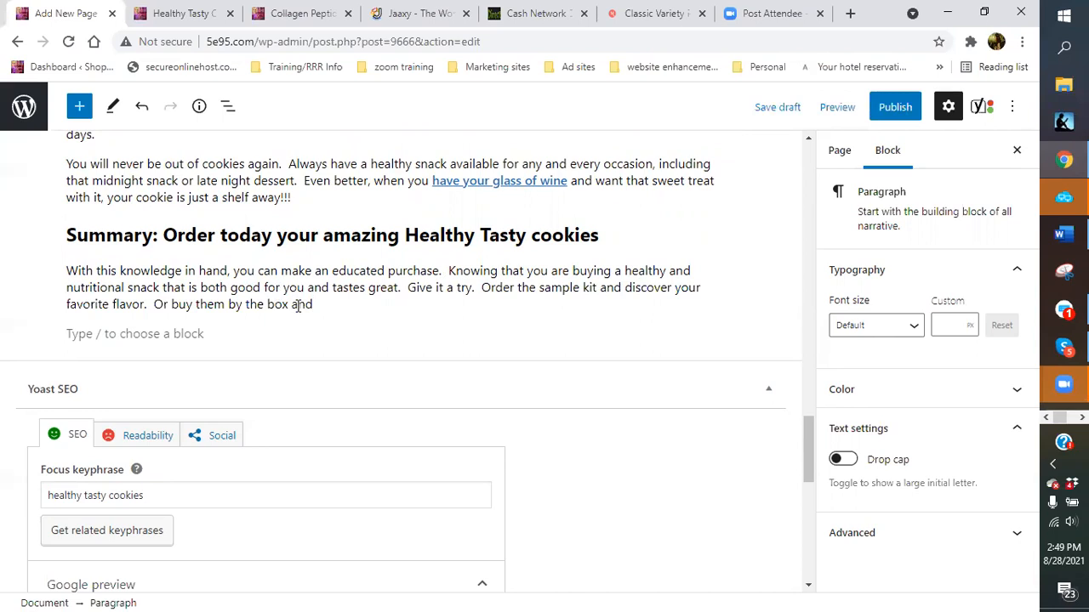
pyautogui.write('keep them on hand.  They')
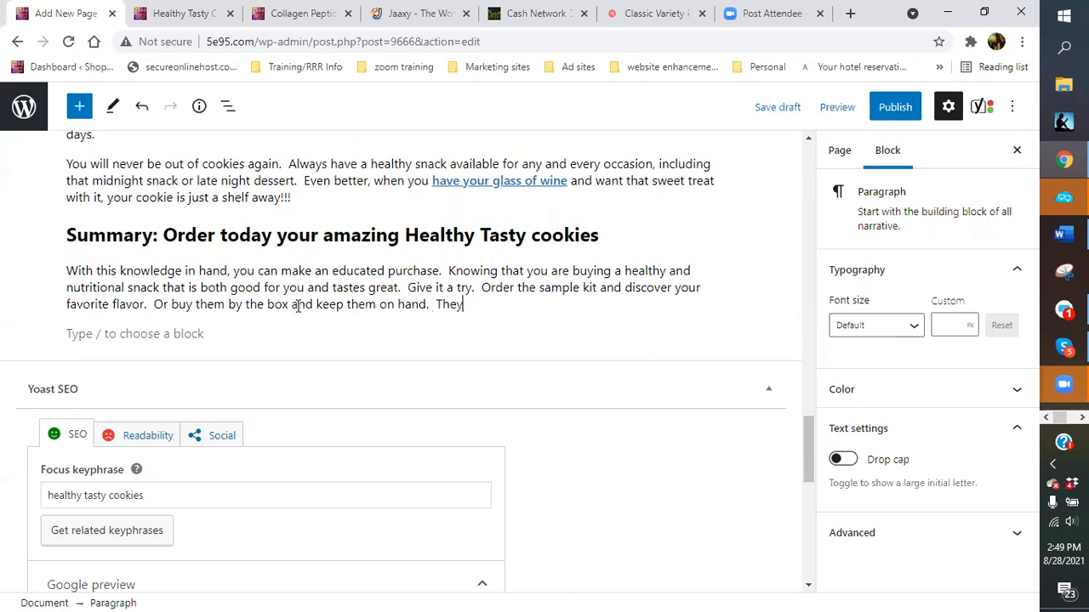
pyautogui.write(' work great asa a')
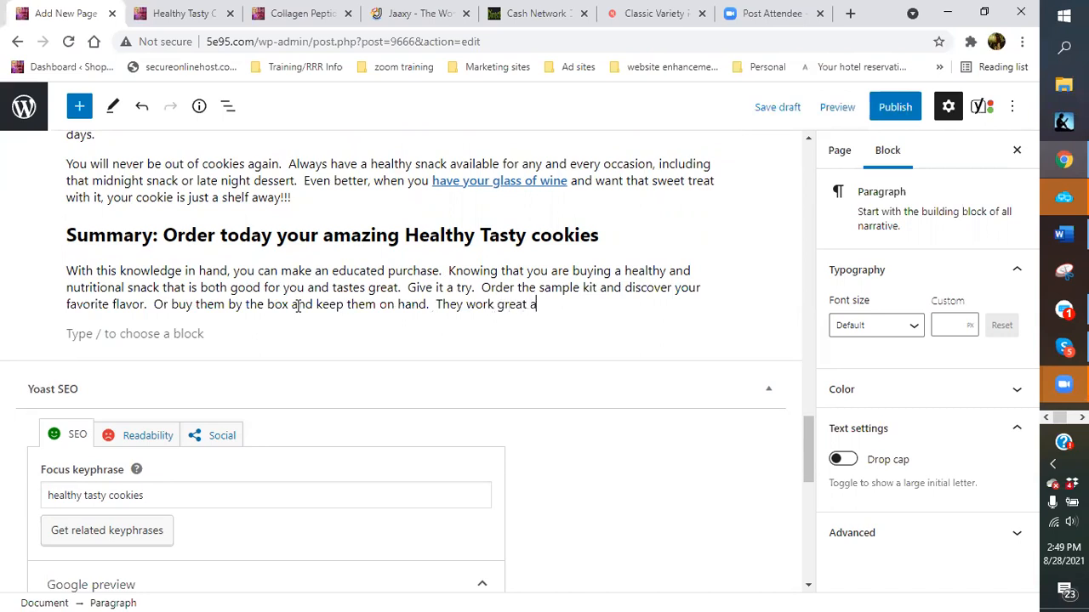
pyautogui.press('BackSpace')
pyautogui.press('BackSpace')
pyautogui.write('a quick brea')
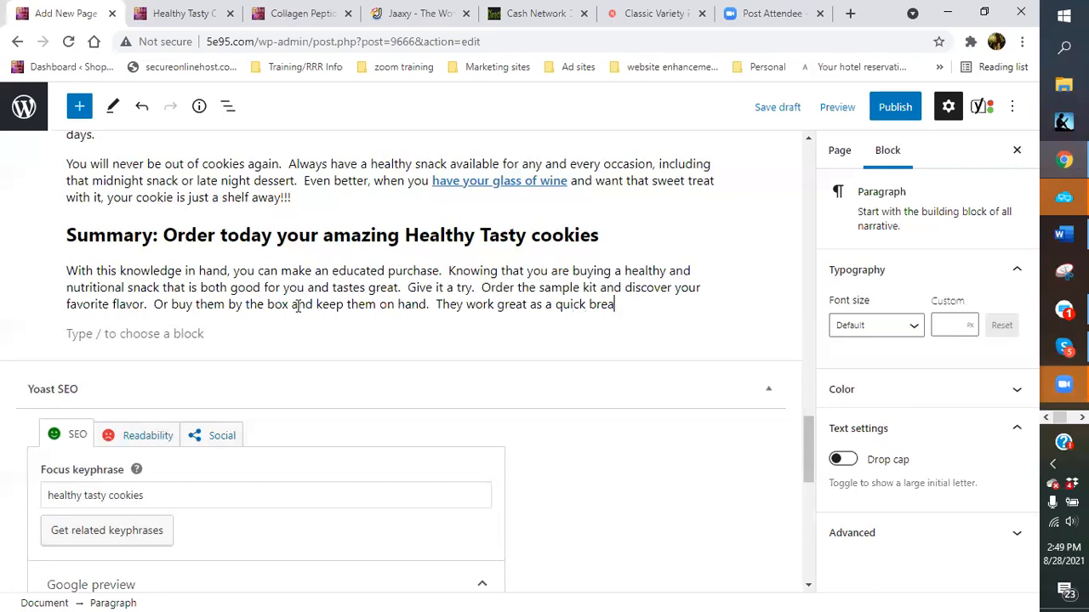
pyautogui.write('kfast meal or')
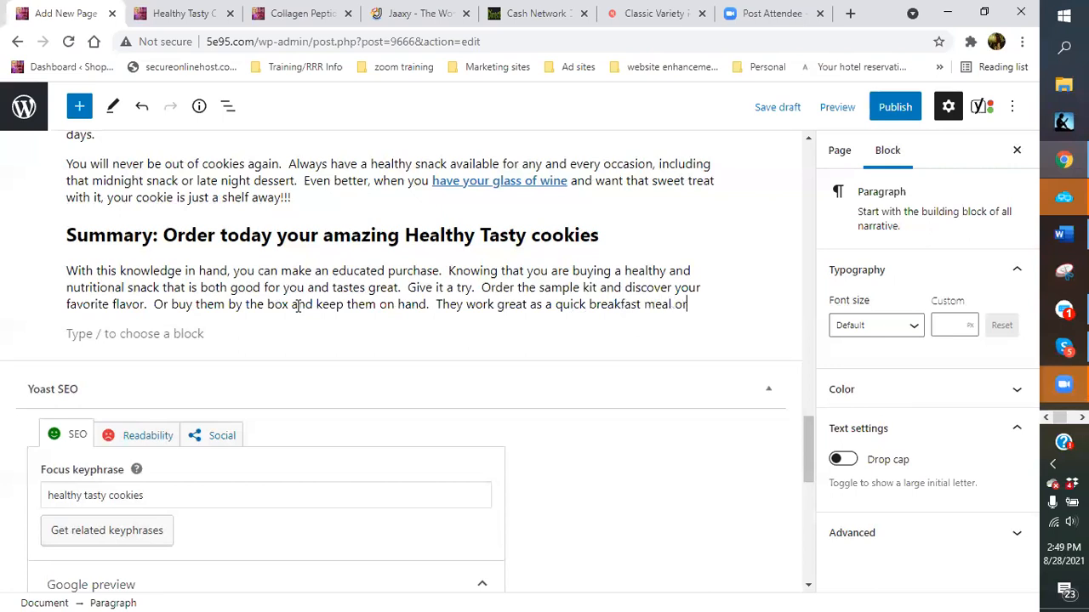
pyautogui.write(' a pre-work')
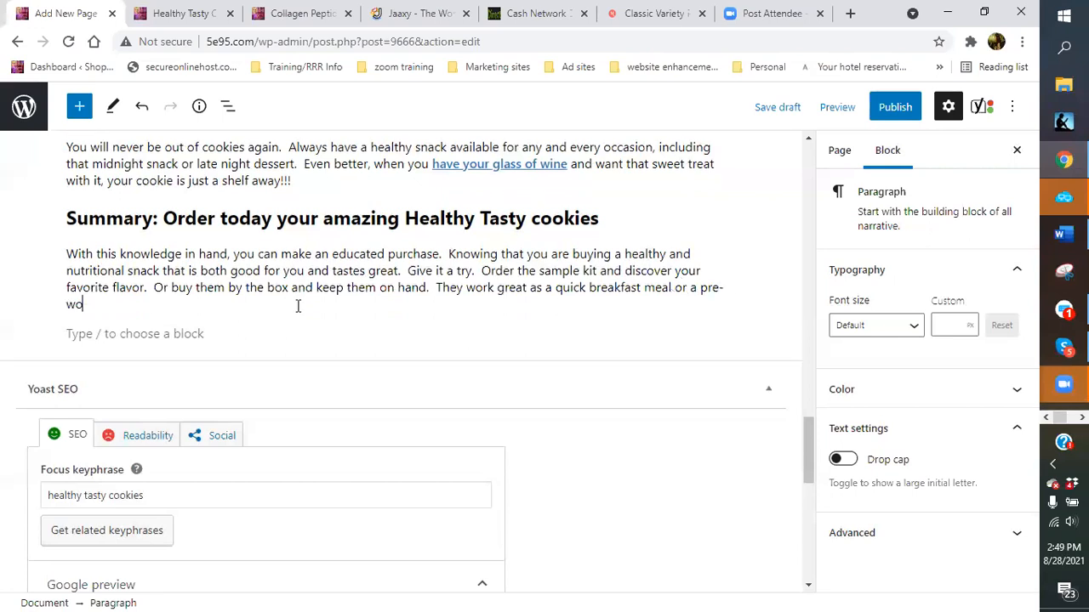
pyautogui.write('out snack.  Ei')
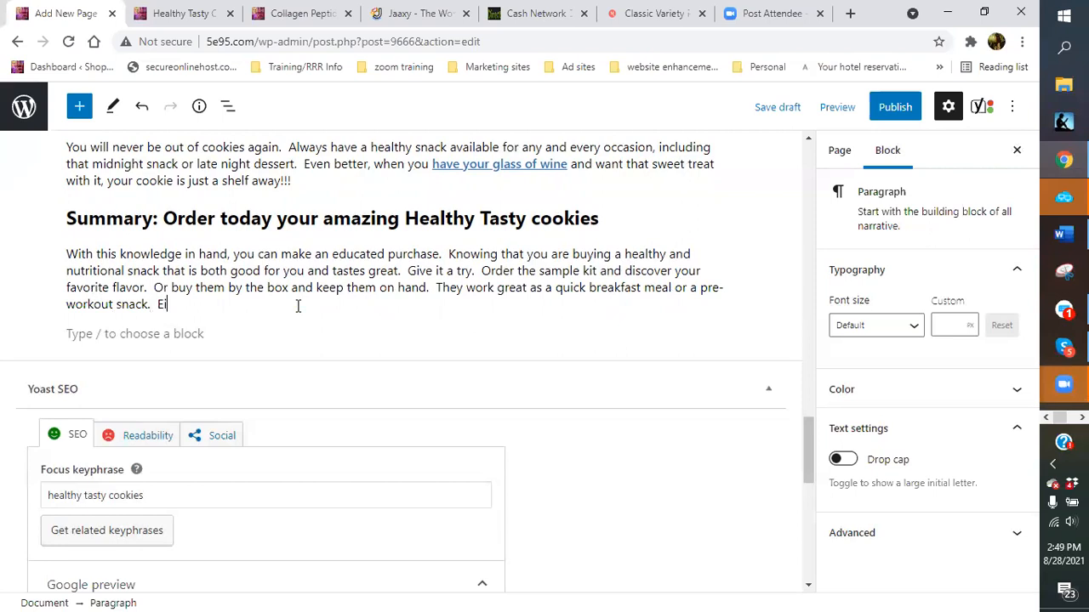
# Write "Either way, your conscience will be guilt-free of worry about eating something your body does not want or need.".
pyautogui.write('ther way, you r con')
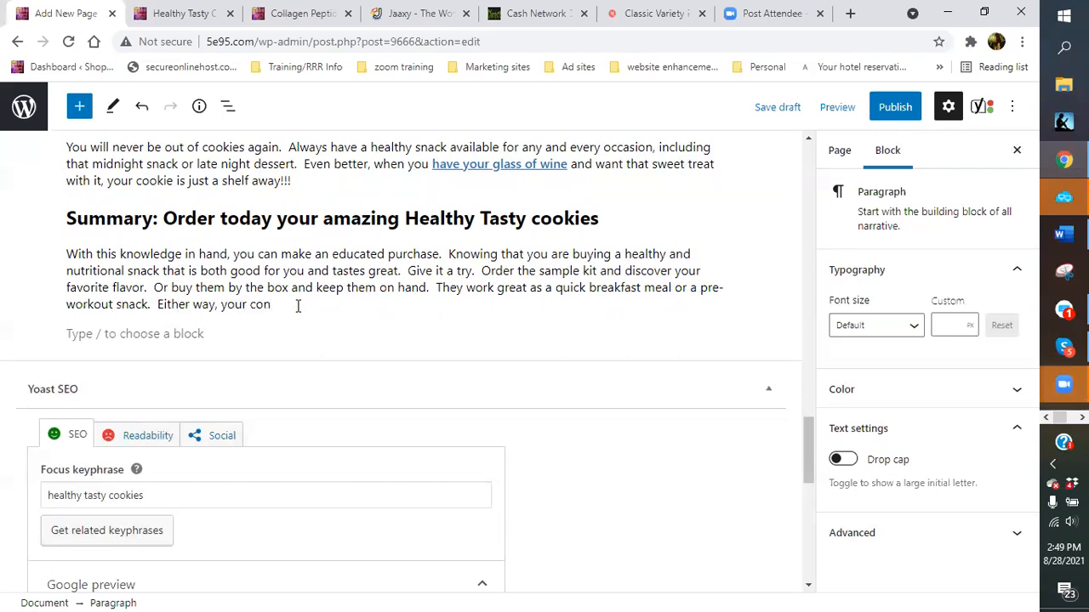
pyautogui.write('science will be guilt-free')
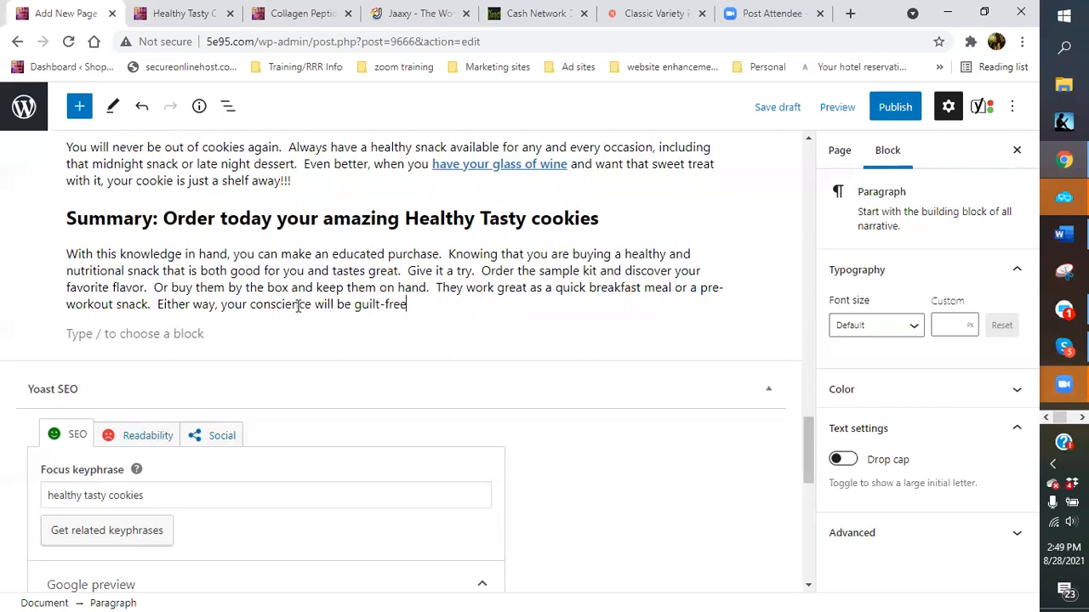
pyautogui.write(' of worry about eating')
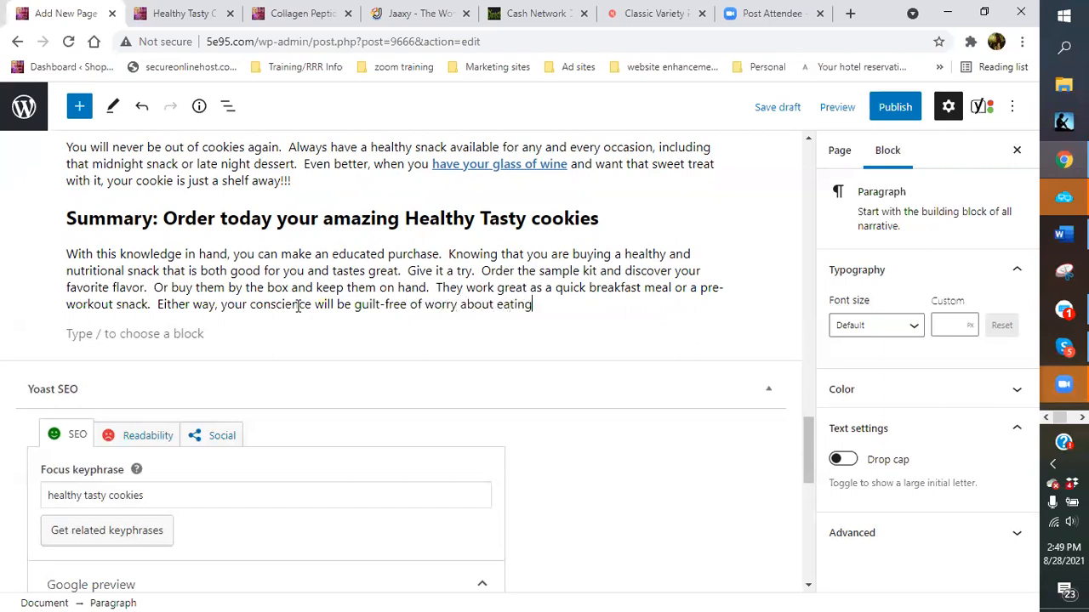
pyautogui.write(' something you')
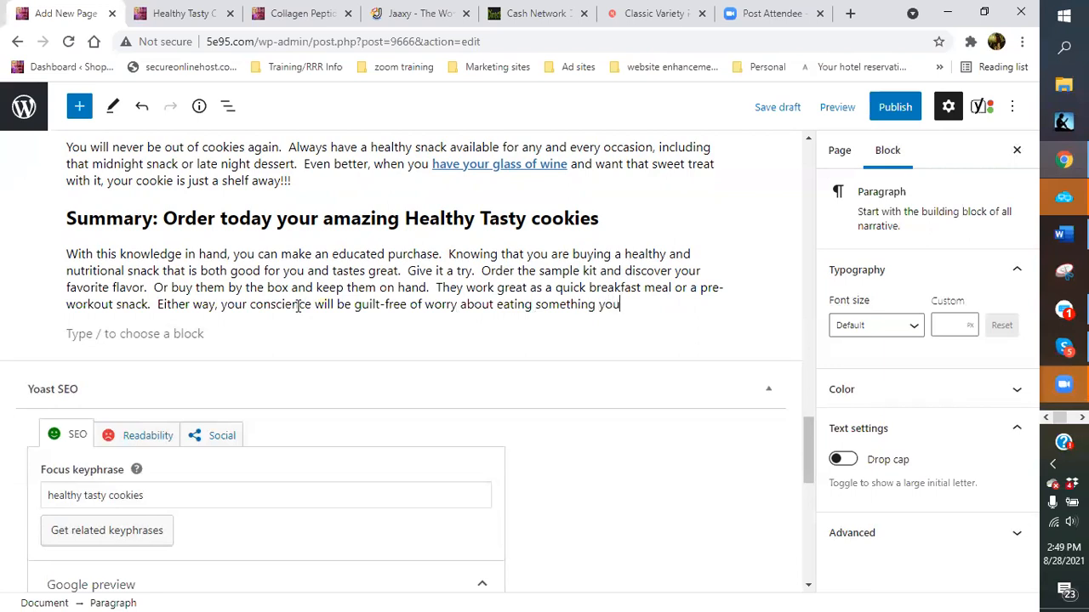
pyautogui.write('r body does not want or need')
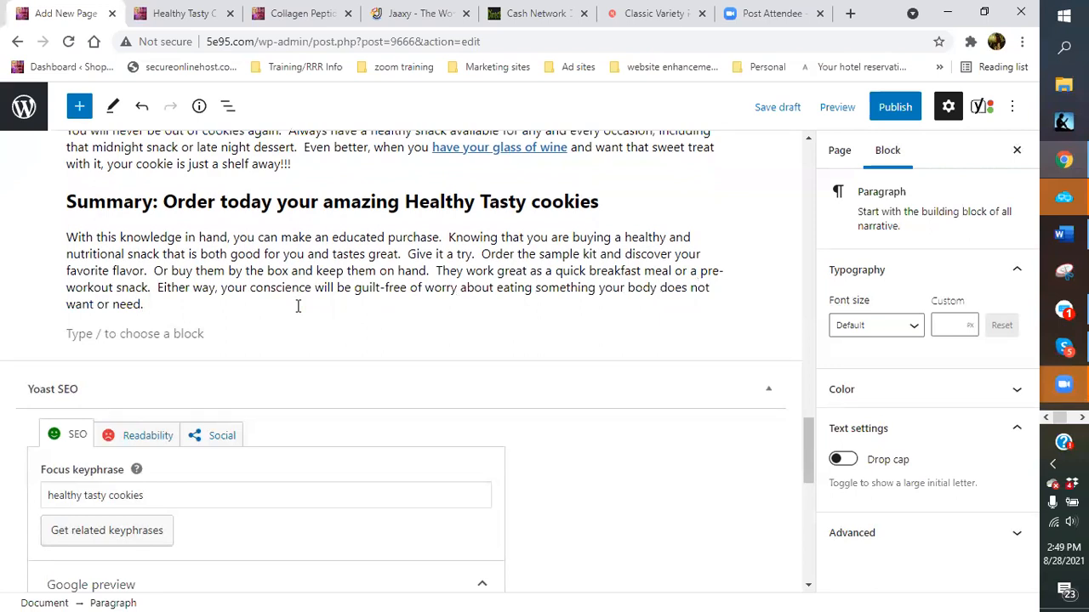
# Close the summary paragraph with "So don't waste time, order your sample pack today and be ready to get that Holiday shopping done!!!".
pyautogui.write(".  So don't waste time.")
pyautogui.write(' order your')
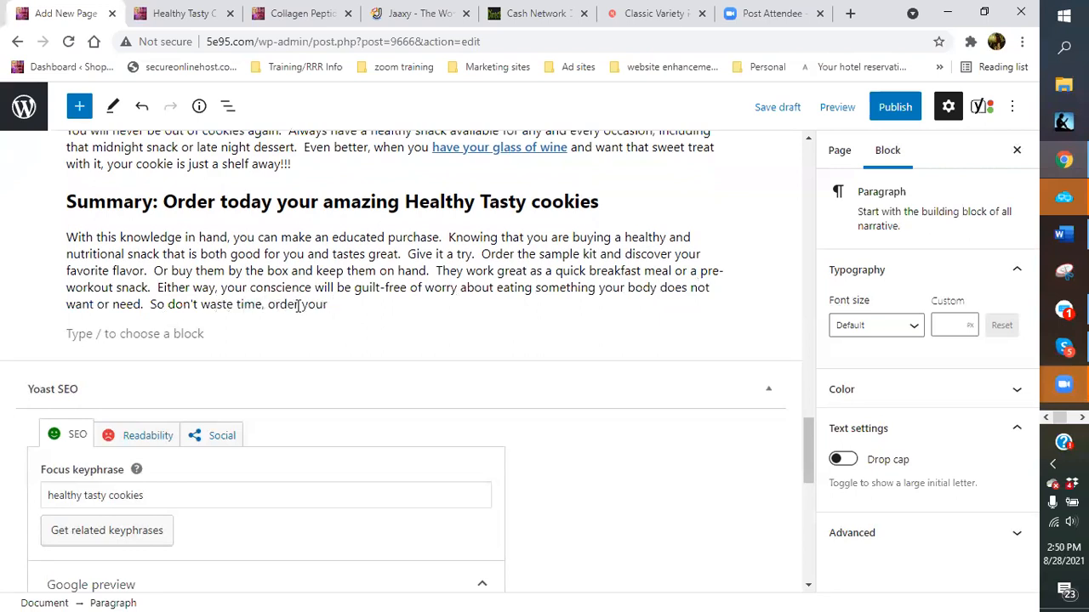
pyautogui.write('sample pack today and ')
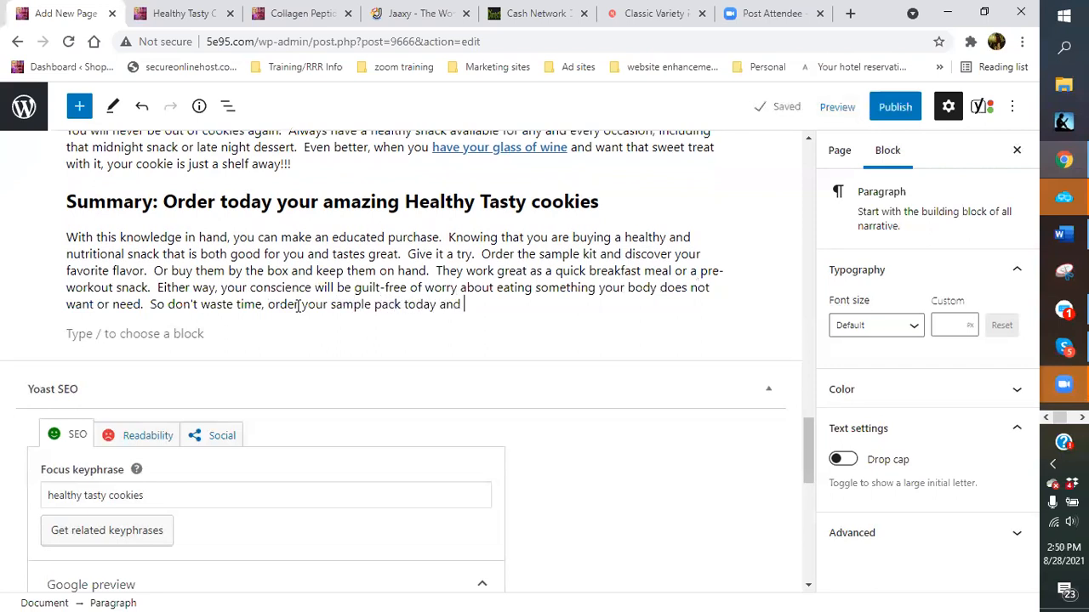
pyautogui.write('be ready to get ')
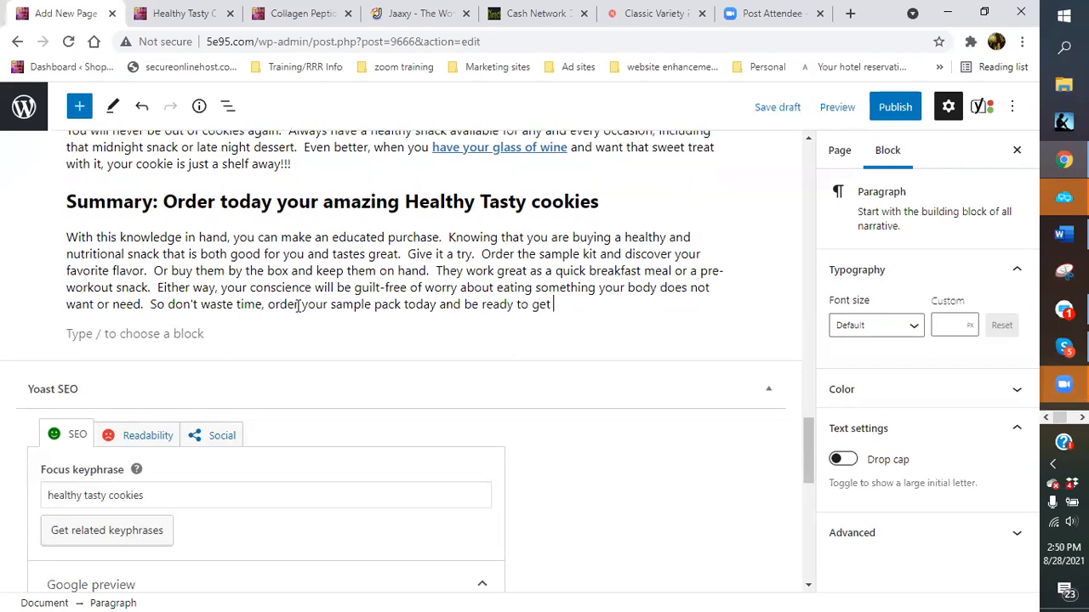
pyautogui.write('that Holiday sh')
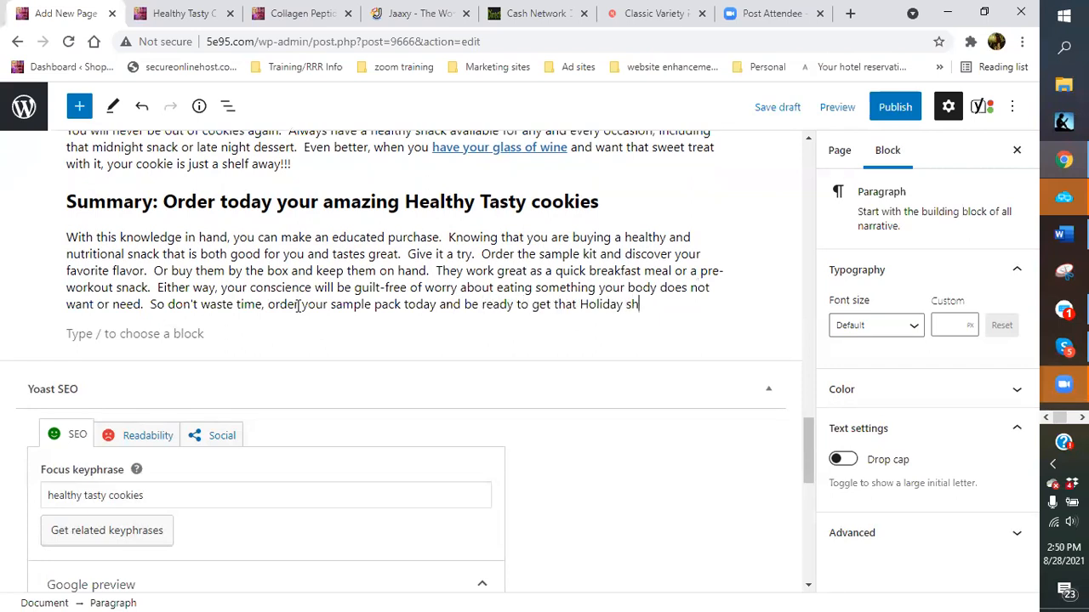
pyautogui.write('opping done!!!')
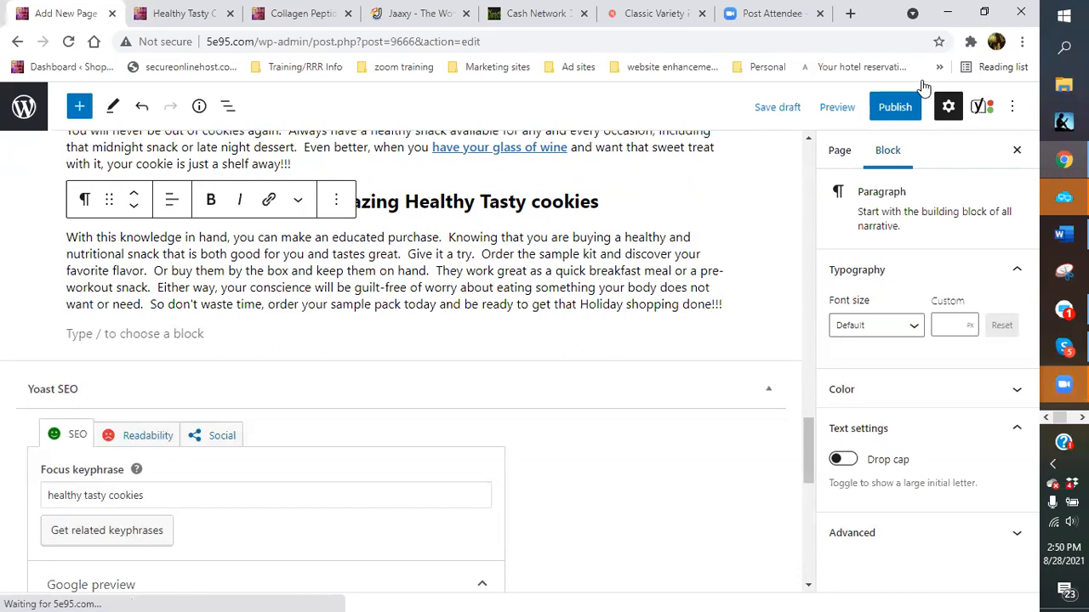
# Save the page as a draft, dismiss the update notice above the title, and save the draft again.
pyautogui.scroll(-2, 586, 326)
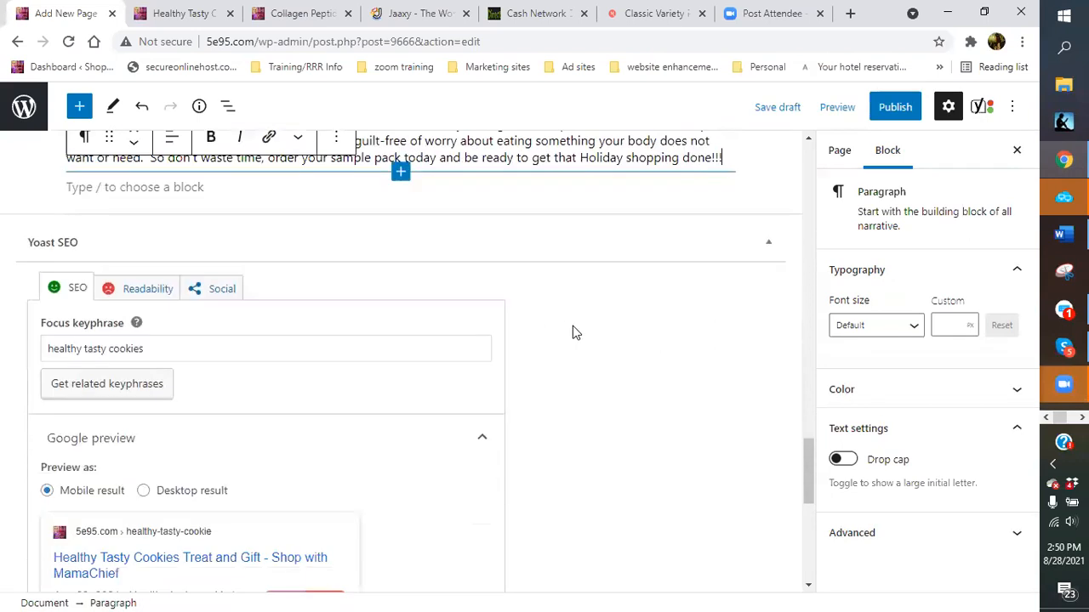
pyautogui.scroll(5, 576, 303)
pyautogui.click(778, 111)
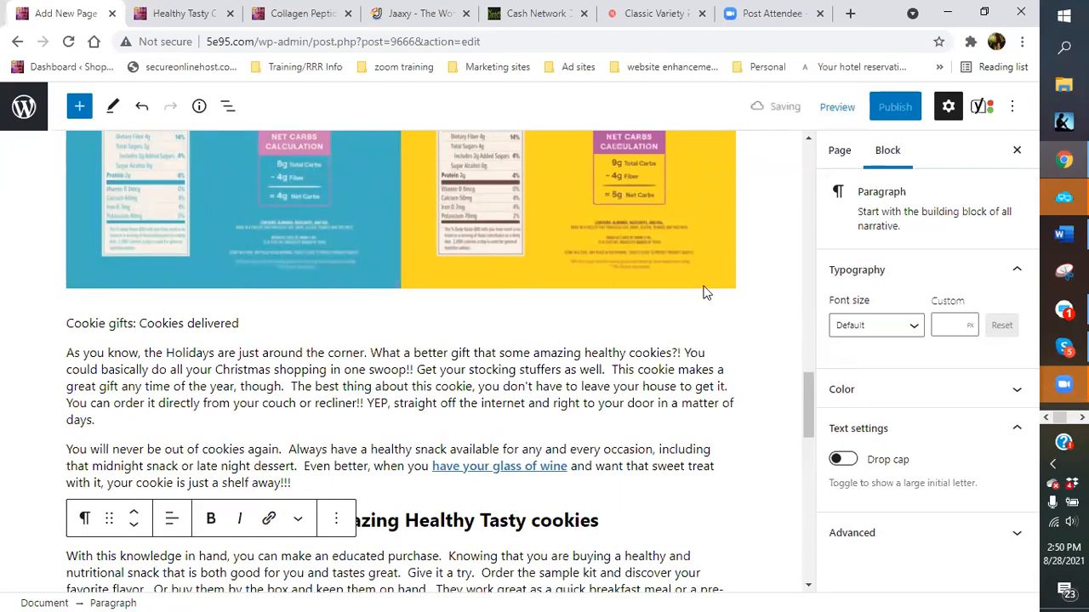
pyautogui.scroll(1, 702, 293)
pyautogui.scroll(10, 718, 326)
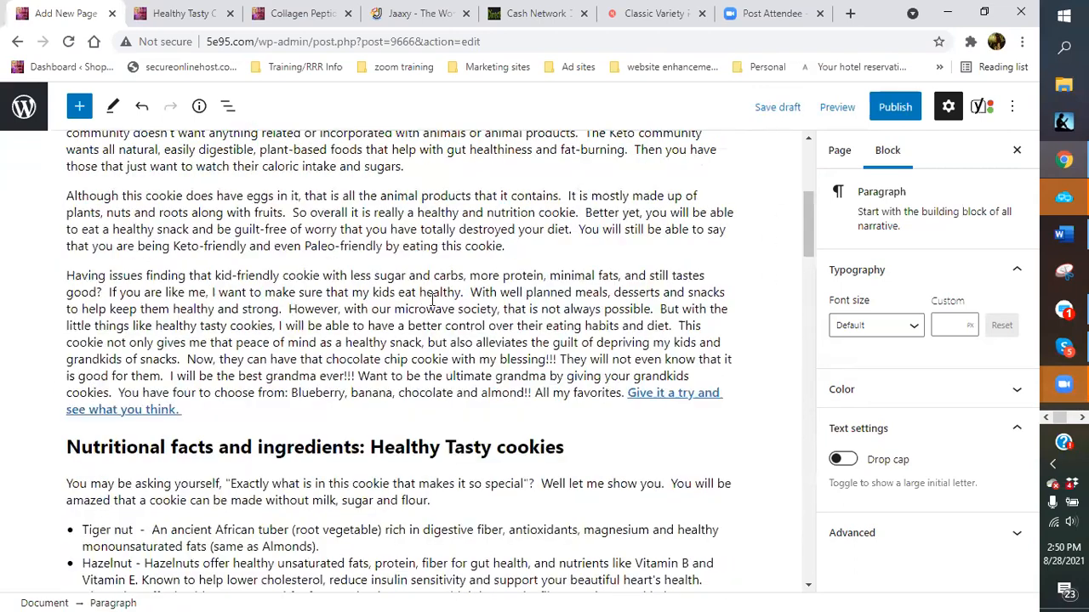
pyautogui.scroll(2, 422, 298)
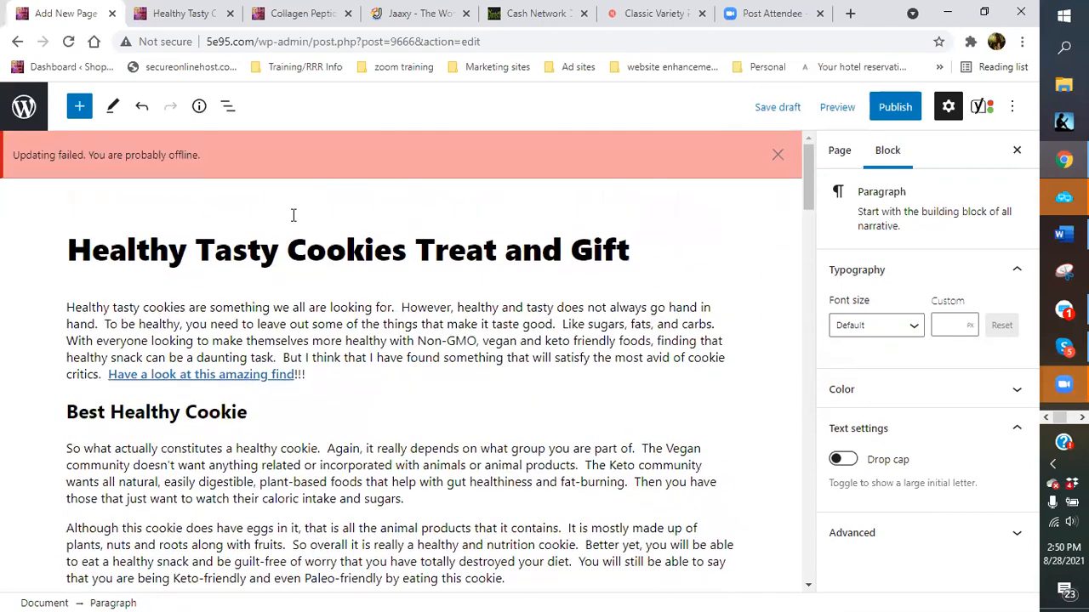
pyautogui.click(778, 155)
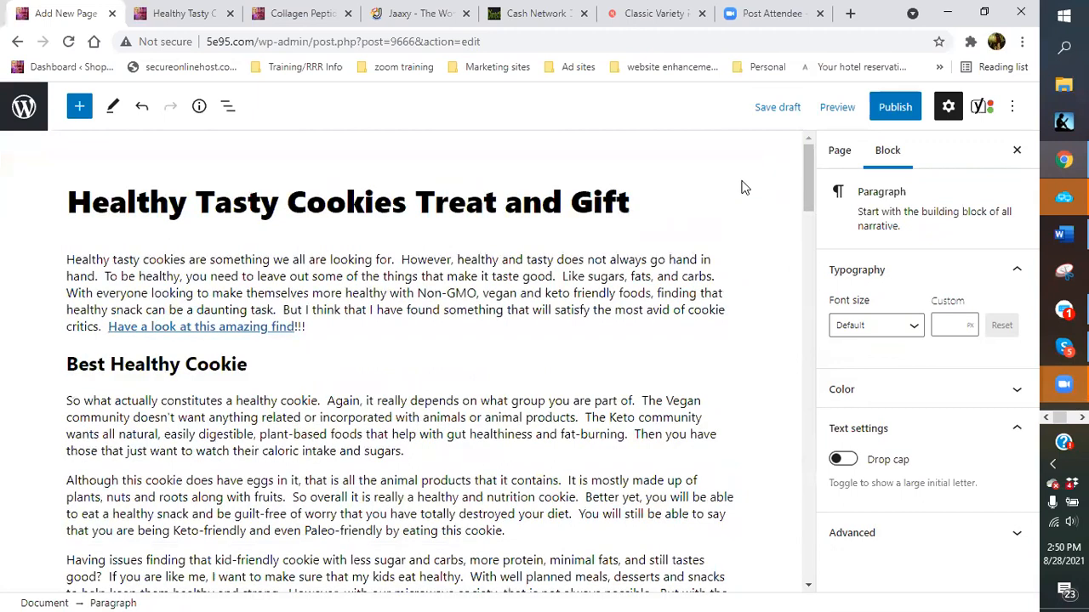
pyautogui.click(762, 111)
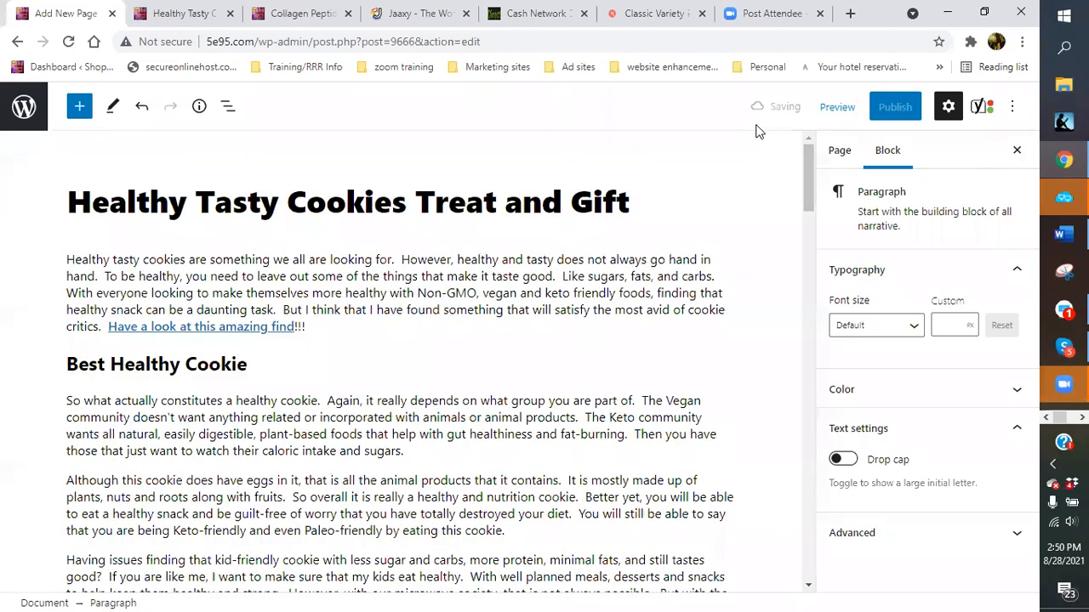
# Expand the Yoast SEO analysis for the focus keyphrase and review its listed problems and improvements.
pyautogui.scroll(-15, 743, 246)
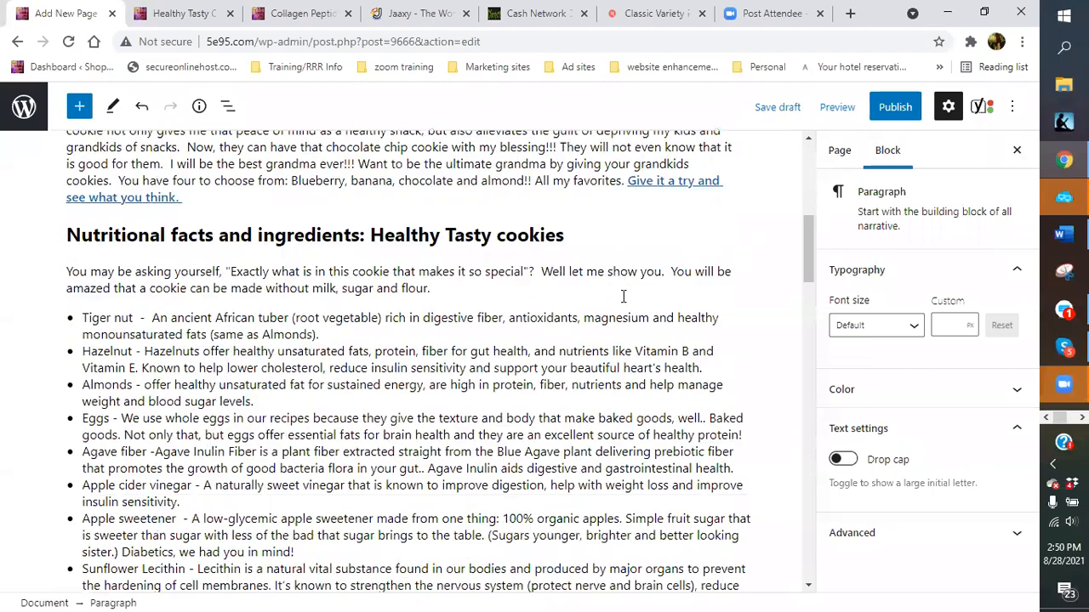
pyautogui.scroll(-10, 629, 304)
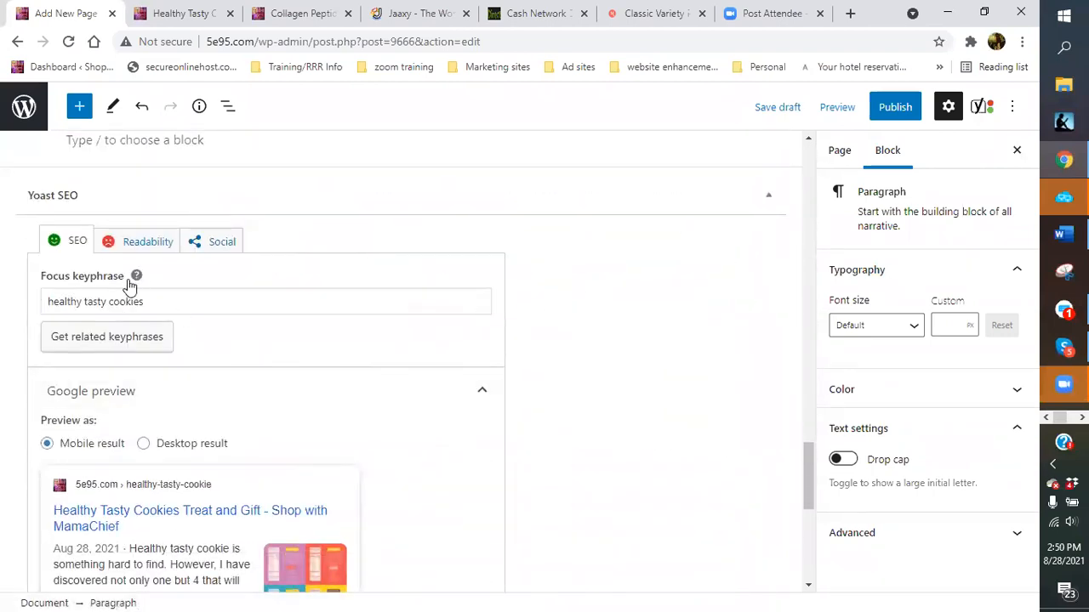
pyautogui.scroll(-5, 126, 397)
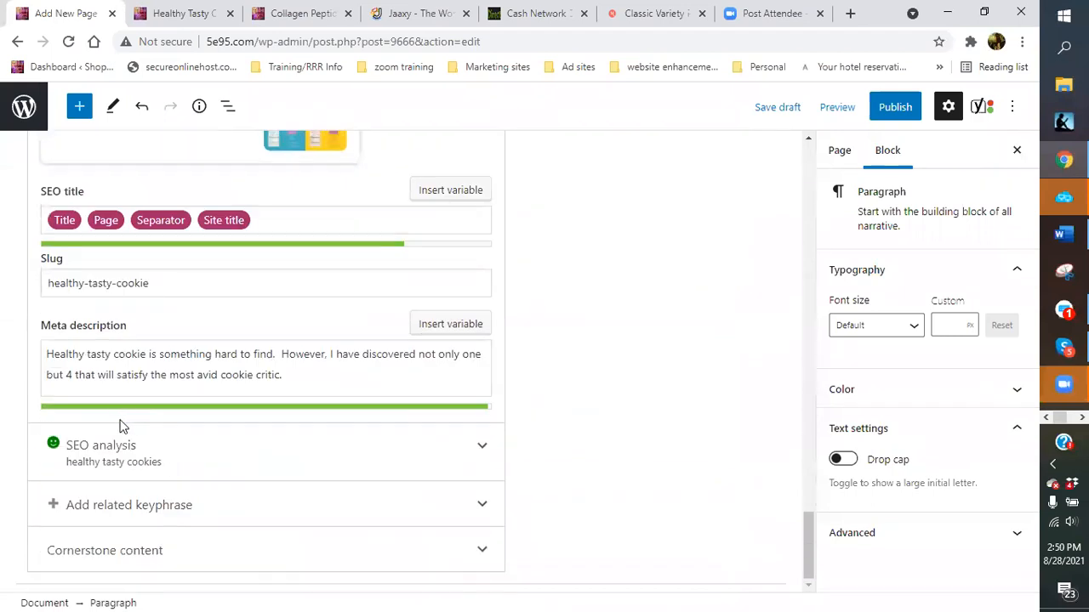
pyautogui.click(401, 449)
pyautogui.scroll(-3, 319, 448)
pyautogui.scroll(-1, 319, 449)
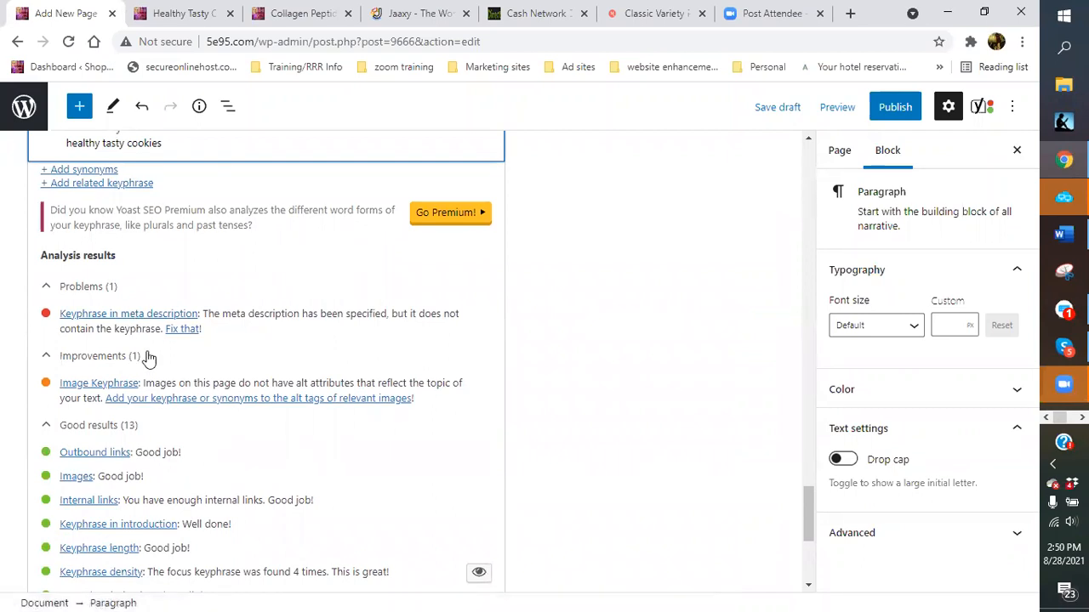
# Reword the meta description's opening to "Healthy tasty cookies are something hard to find" and remove its final period.
pyautogui.scroll(3, 149, 358)
pyautogui.scroll(1, 156, 358)
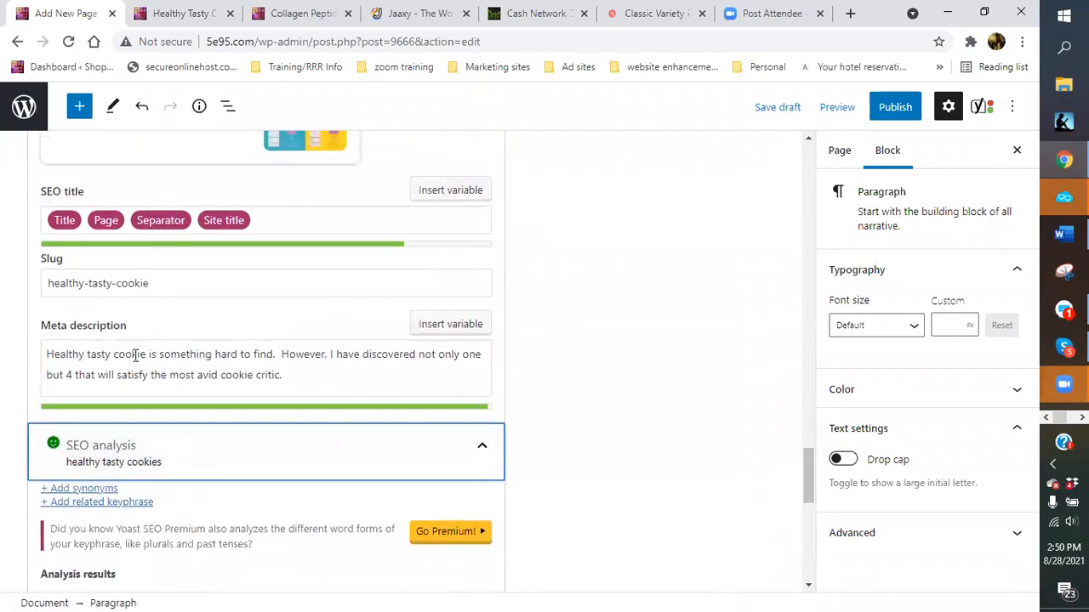
pyautogui.click(147, 357)
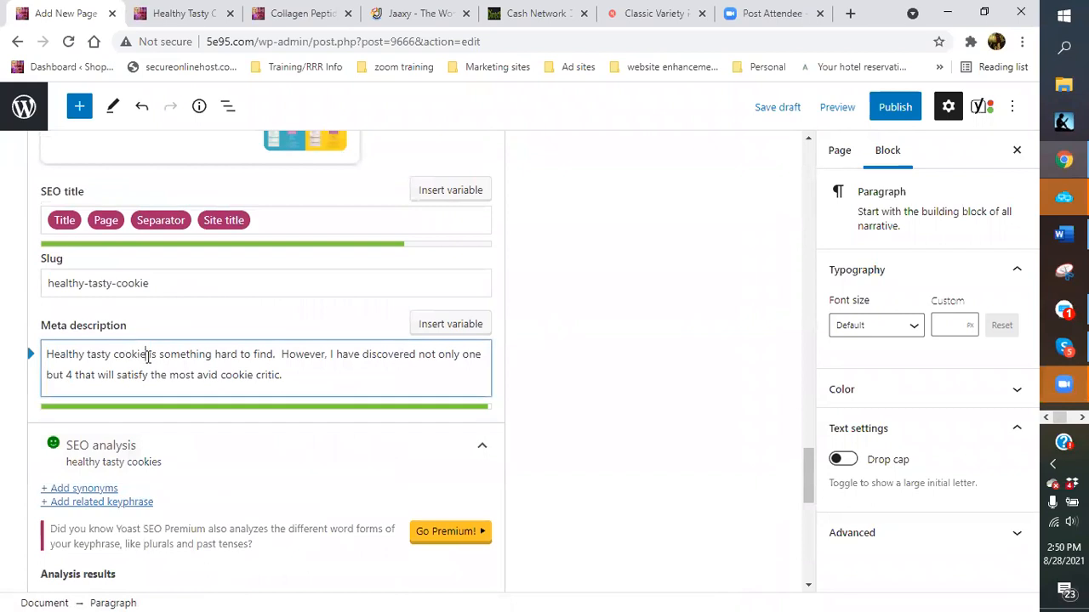
pyautogui.write('s')
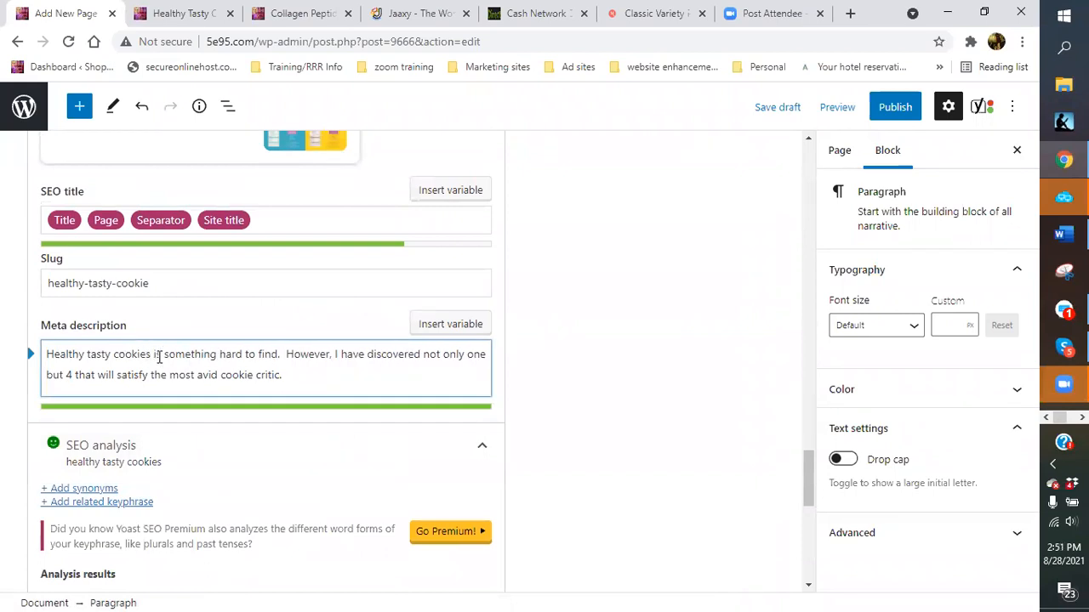
pyautogui.press('BackSpace')
pyautogui.press('BackSpace')
pyautogui.write('are')
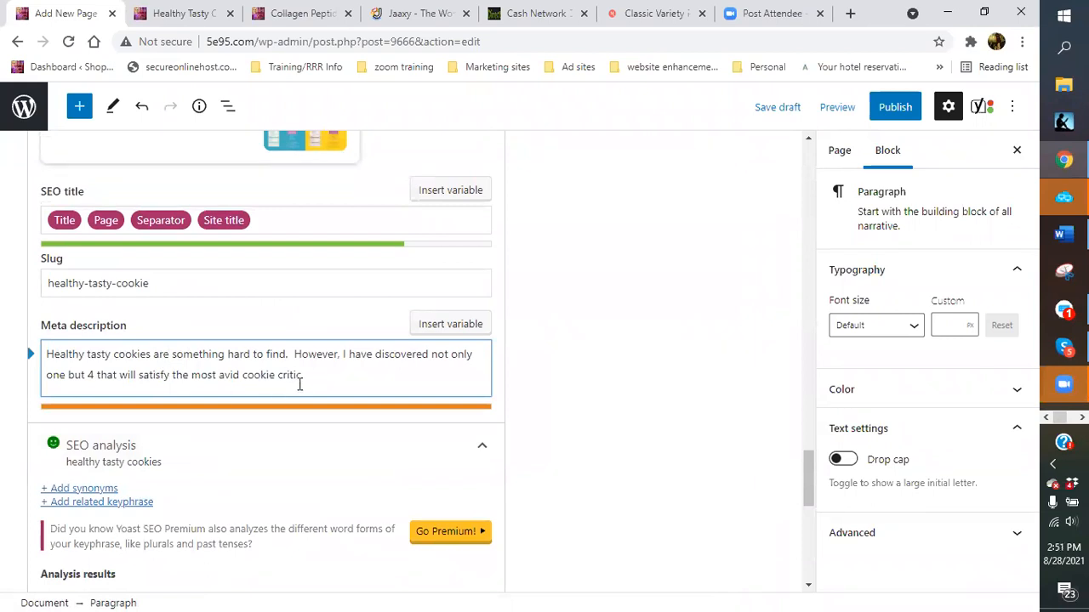
pyautogui.click(306, 378)
pyautogui.press('BackSpace')
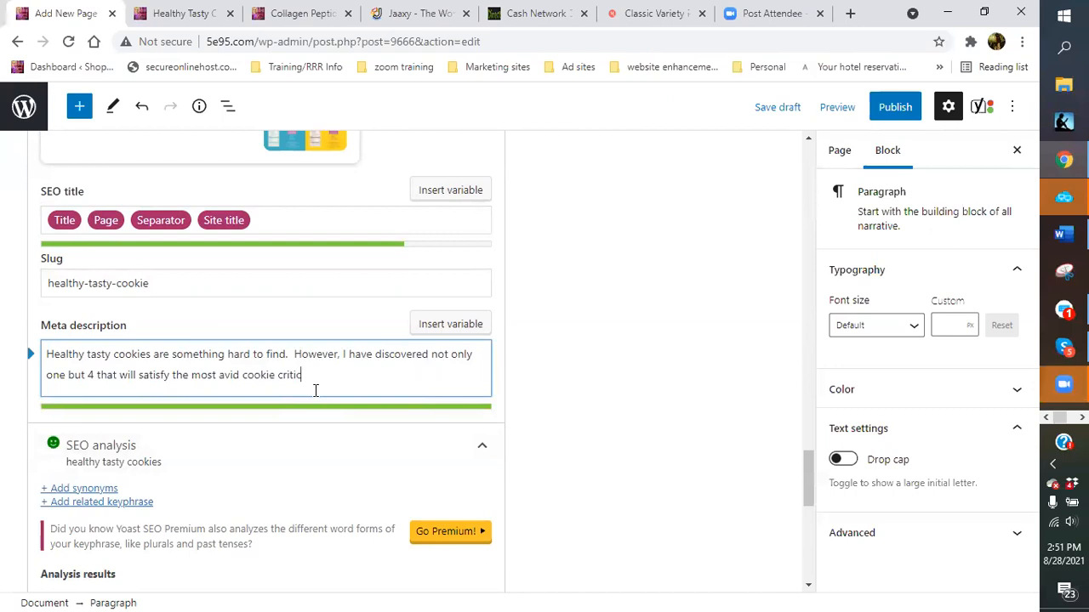
# Set the nutrition facts image's alt text to "healthy tasty cookies".
pyautogui.scroll(-3, 248, 417)
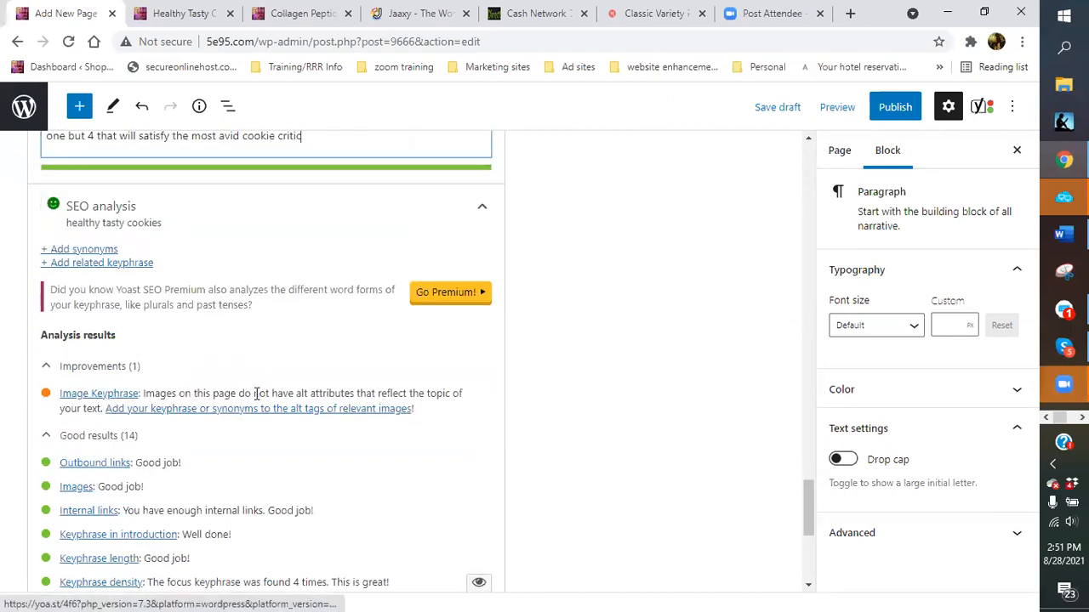
pyautogui.scroll(10, 515, 364)
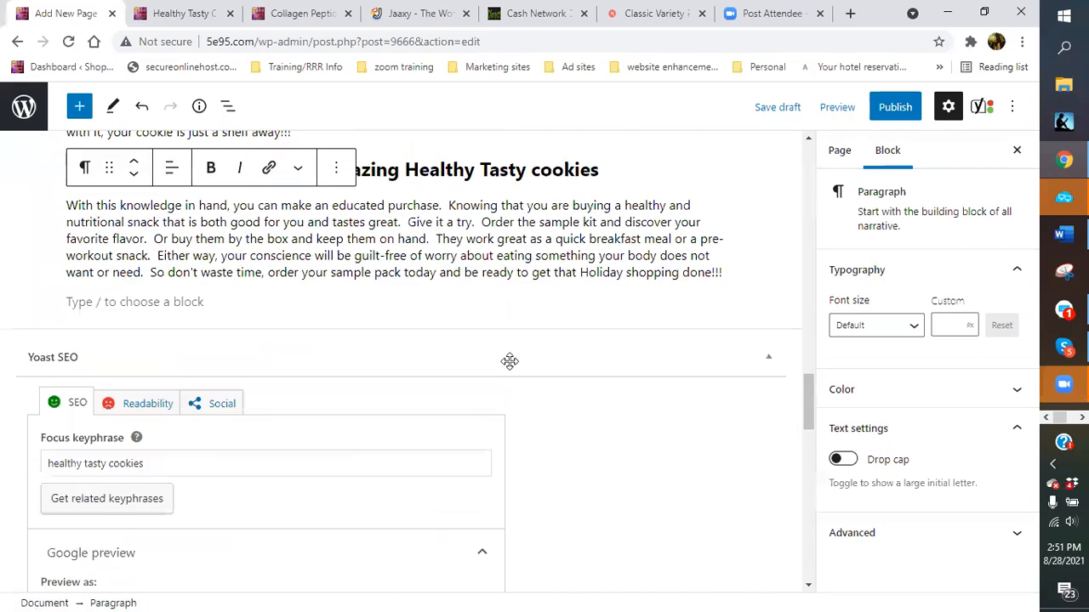
pyautogui.scroll(5, 509, 362)
pyautogui.click(403, 283)
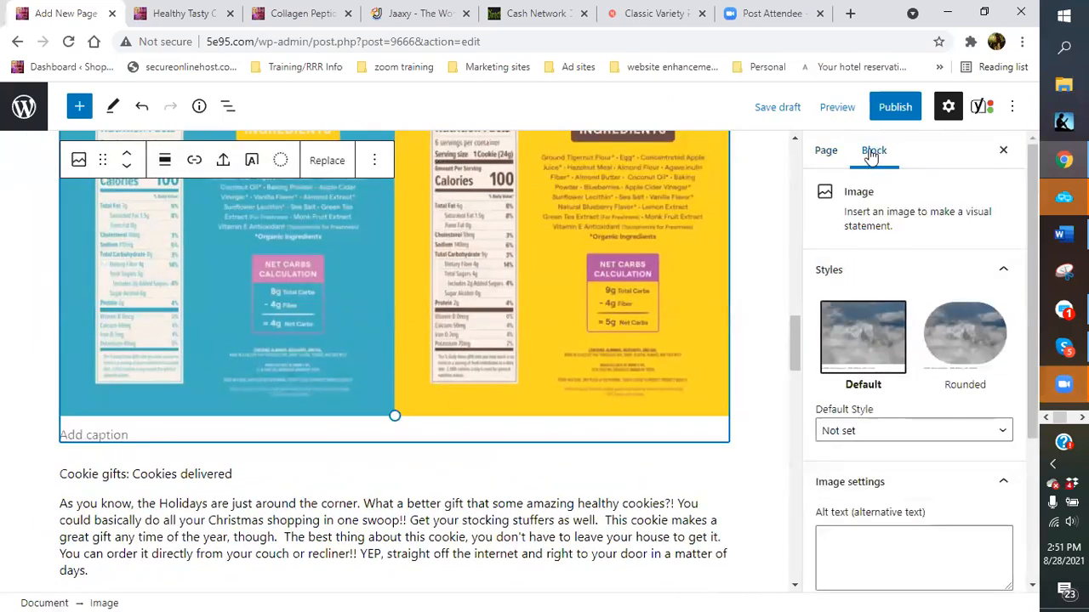
pyautogui.scroll(-3, 876, 298)
pyautogui.click(866, 322)
pyautogui.write('H')
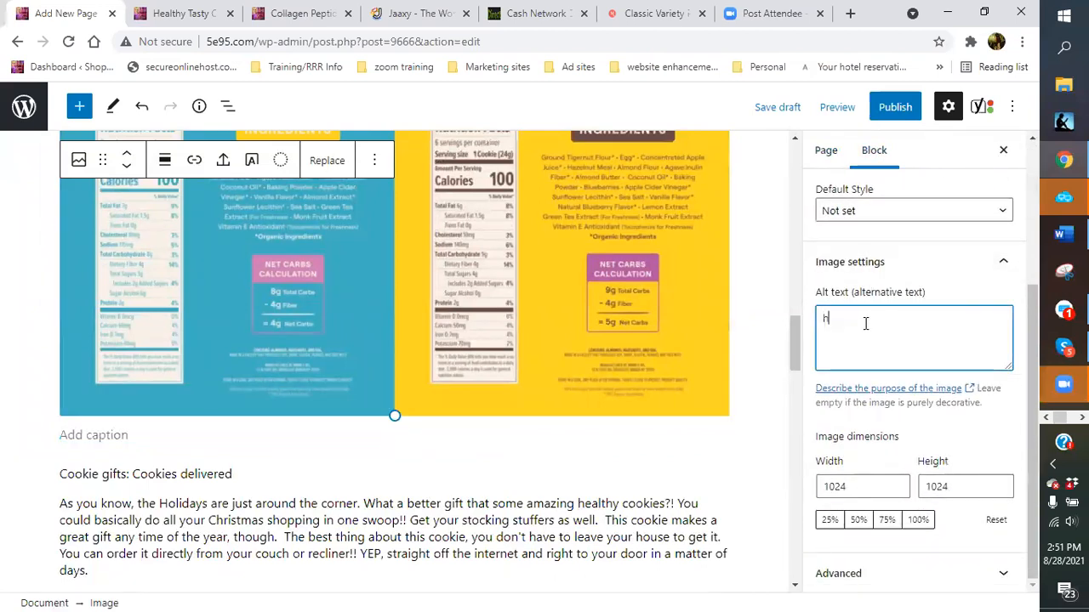
pyautogui.write('ealthy tasty cookies')
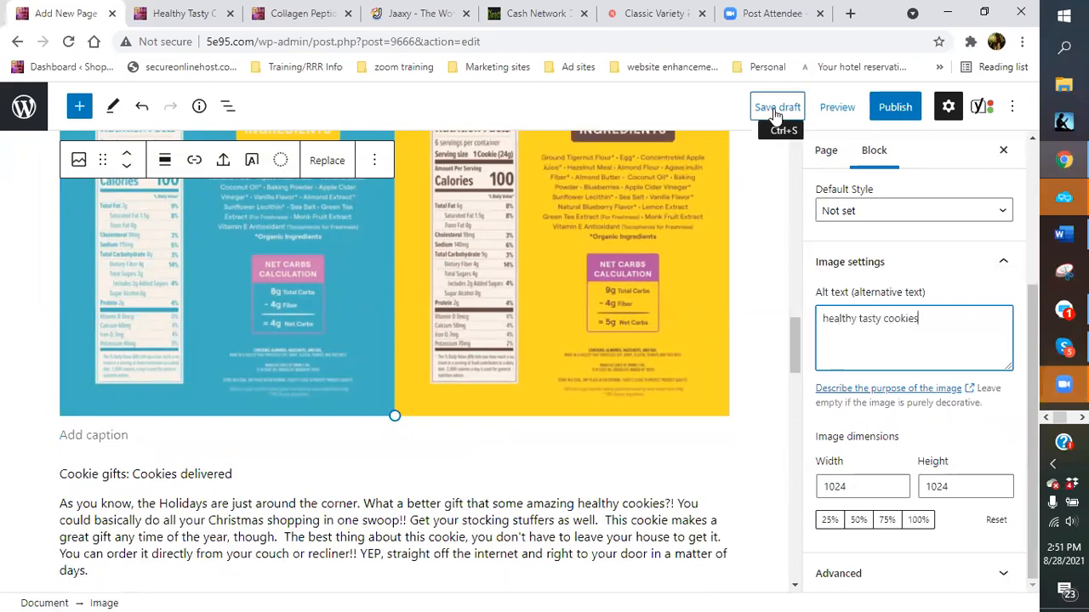
# Copy the link address of "Have a look at this amazing find" in the introduction paragraph.
pyautogui.scroll(1, 330, 222)
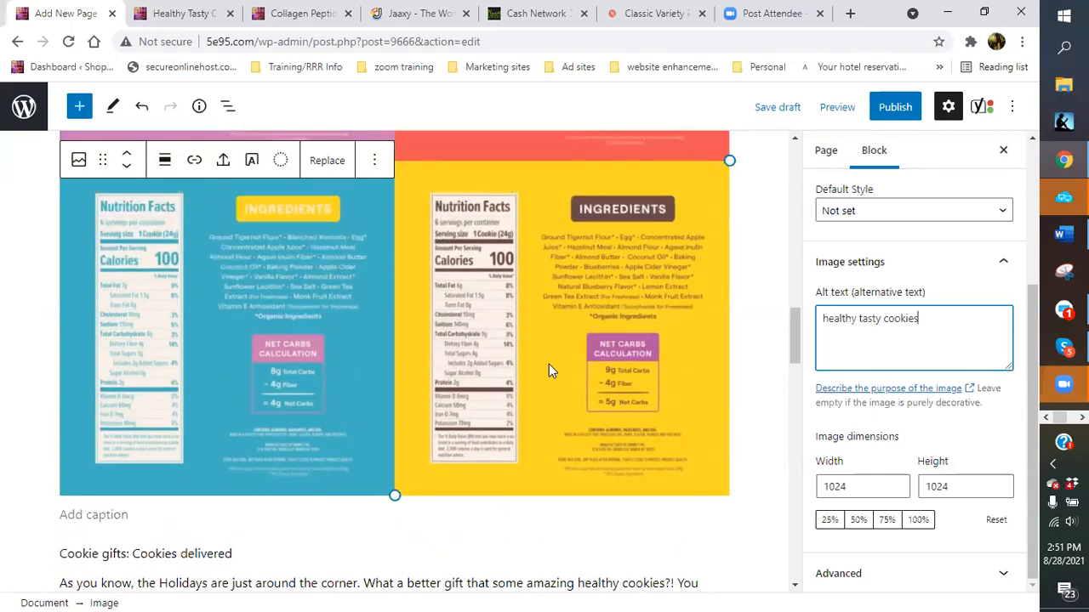
pyautogui.scroll(20, 548, 364)
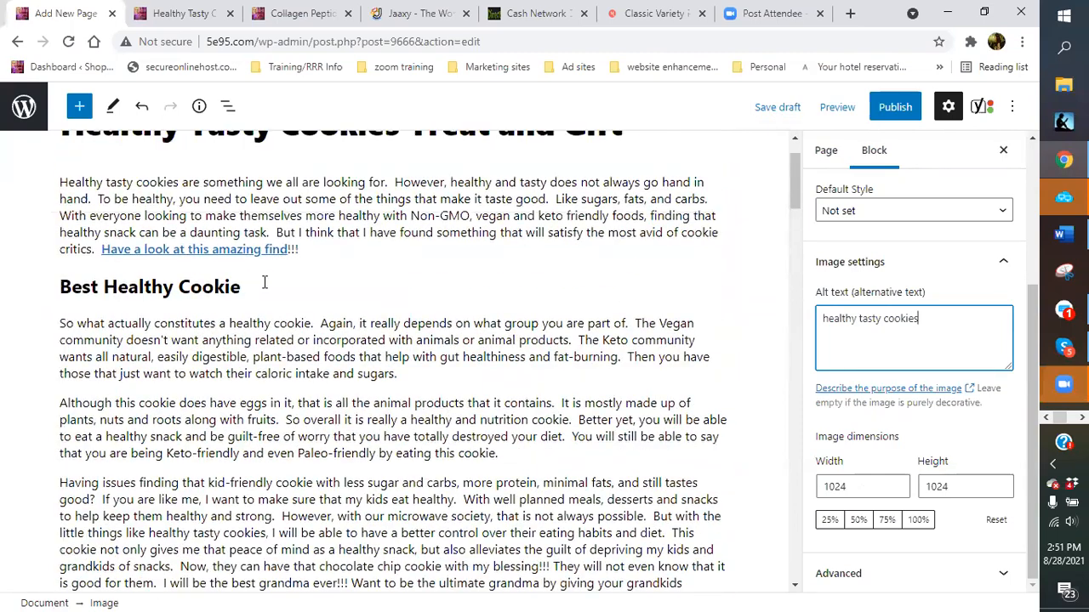
pyautogui.rightClick(255, 249)
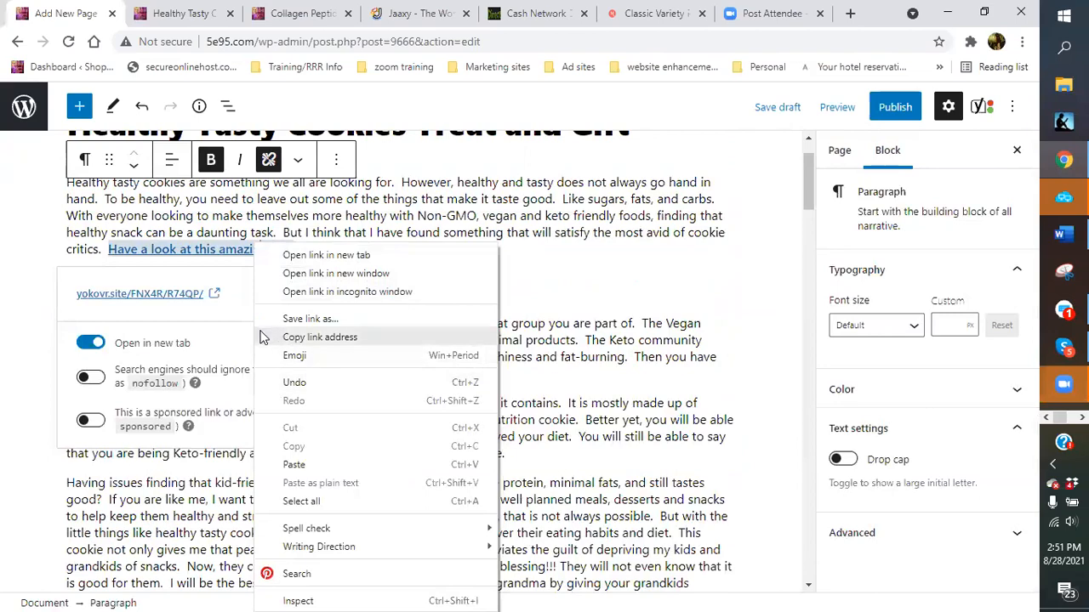
pyautogui.click(288, 344)
pyautogui.scroll(-9, 462, 466)
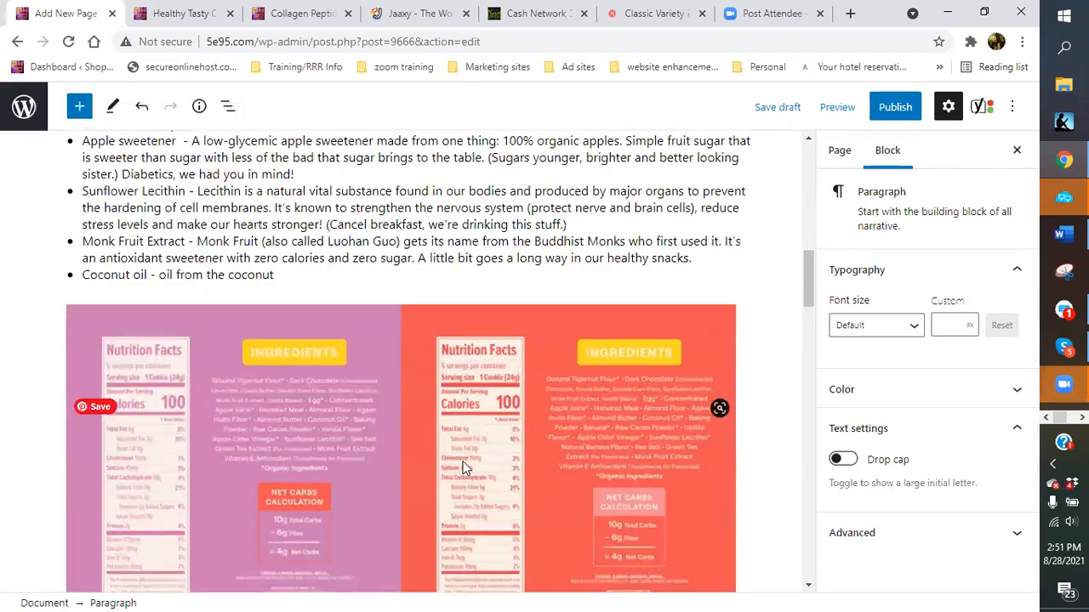
pyautogui.click(397, 373)
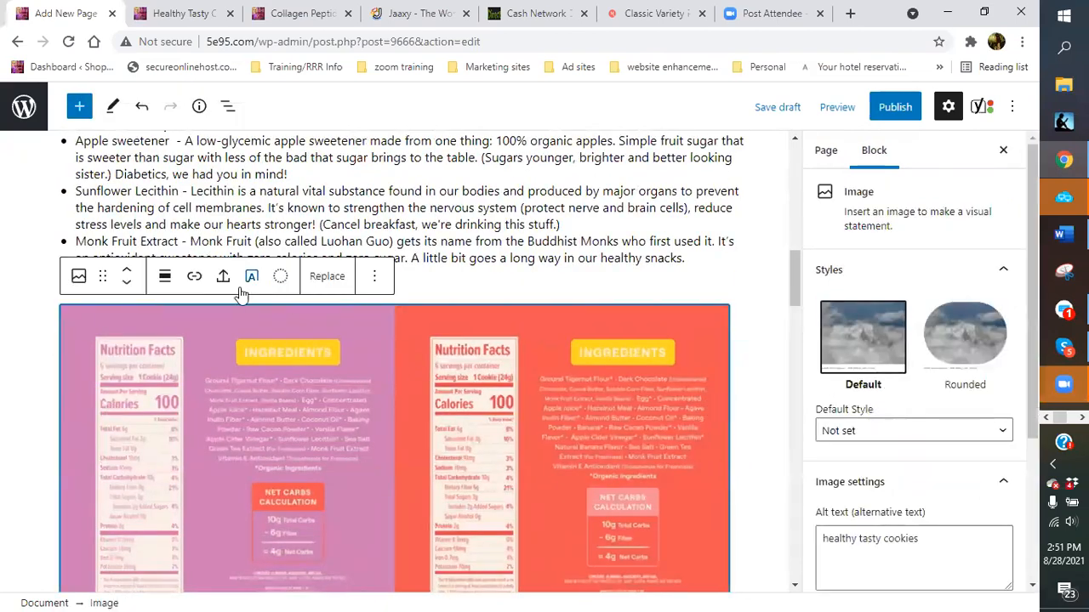
pyautogui.click(194, 283)
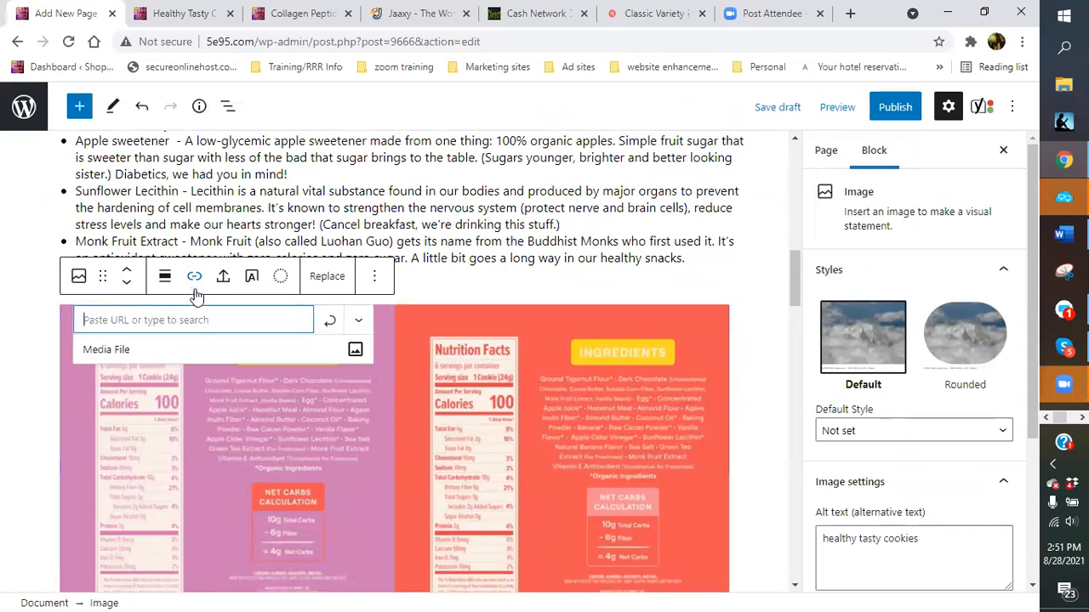
pyautogui.rightClick(156, 315)
pyautogui.click(195, 442)
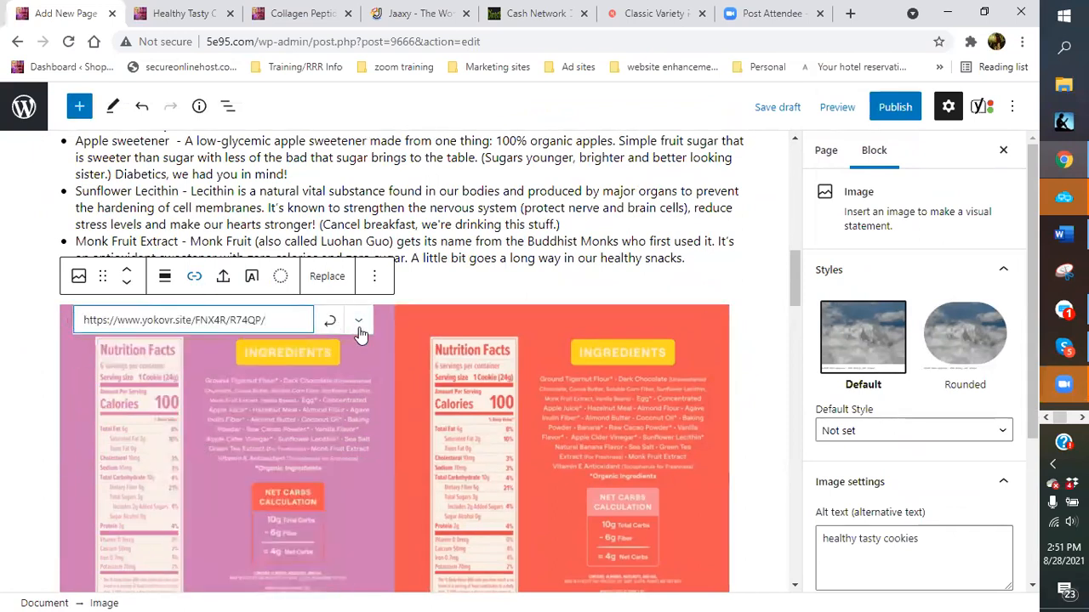
pyautogui.click(359, 322)
pyautogui.click(100, 355)
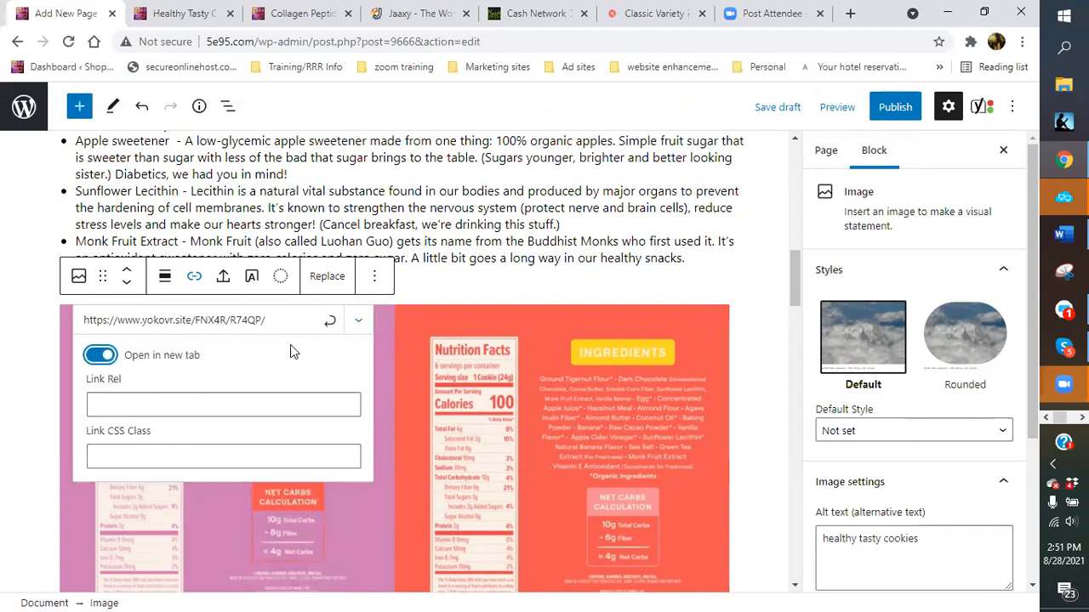
pyautogui.click(330, 321)
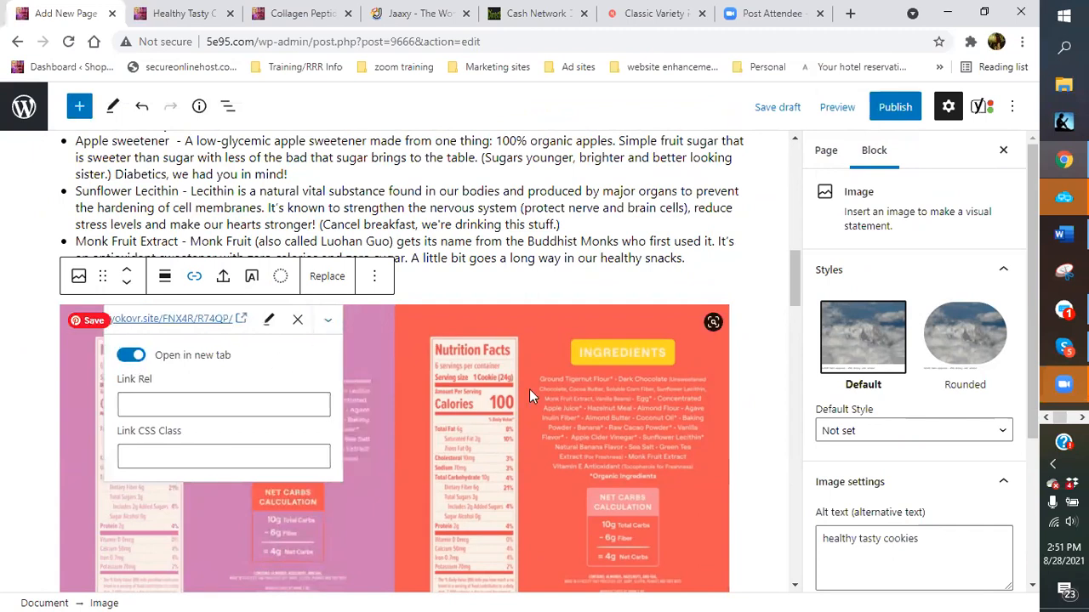
pyautogui.click(759, 378)
# Review the updated Yoast SEO analysis results for the page, including keyphrase, link, image and text length checks.
pyautogui.scroll(-12, 765, 377)
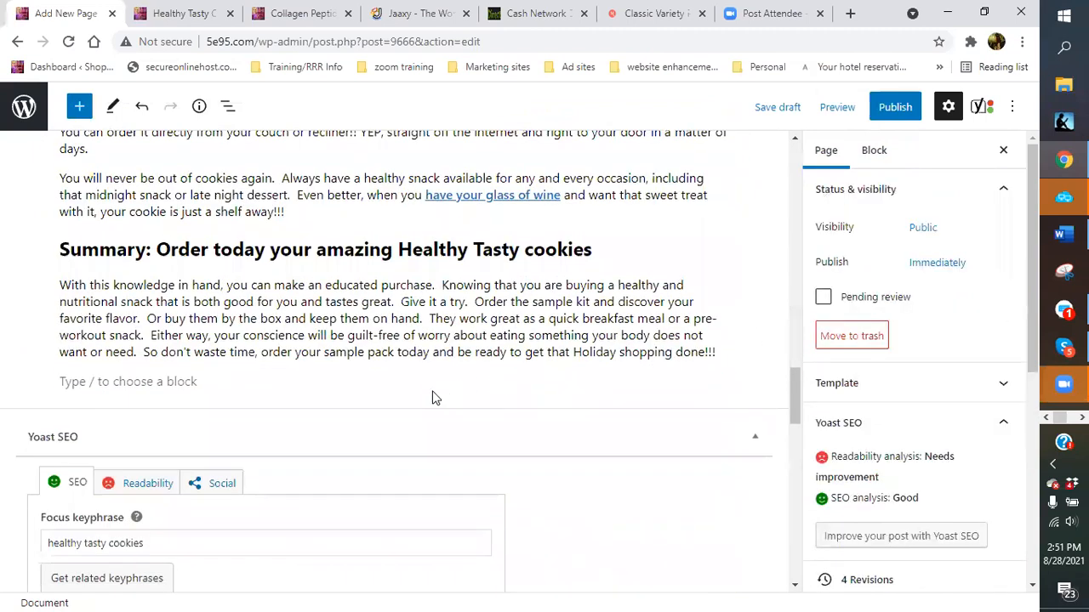
pyautogui.scroll(-15, 432, 398)
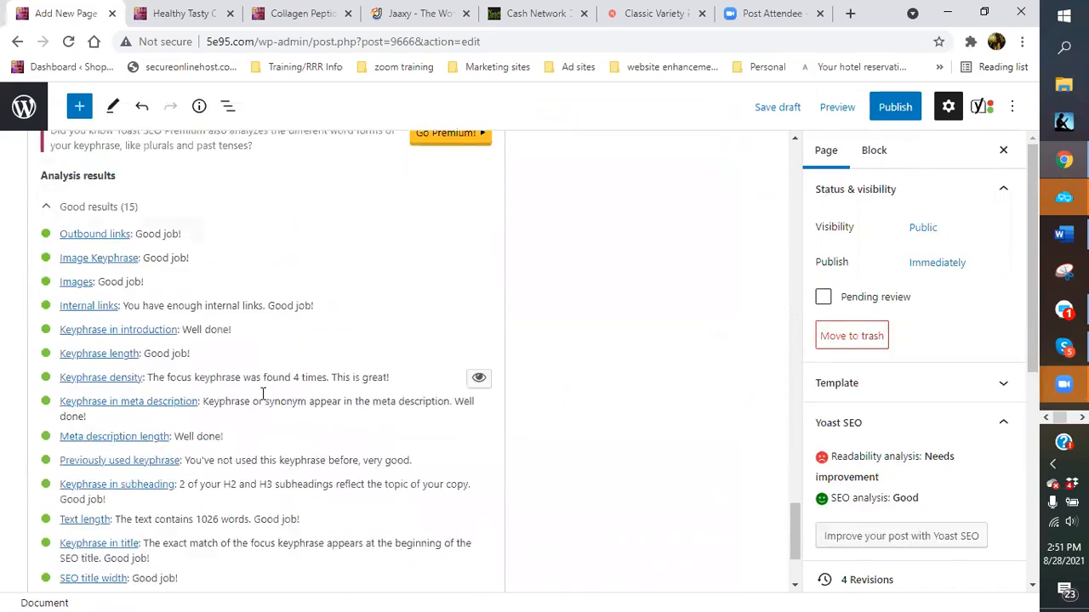
pyautogui.scroll(-1, 256, 396)
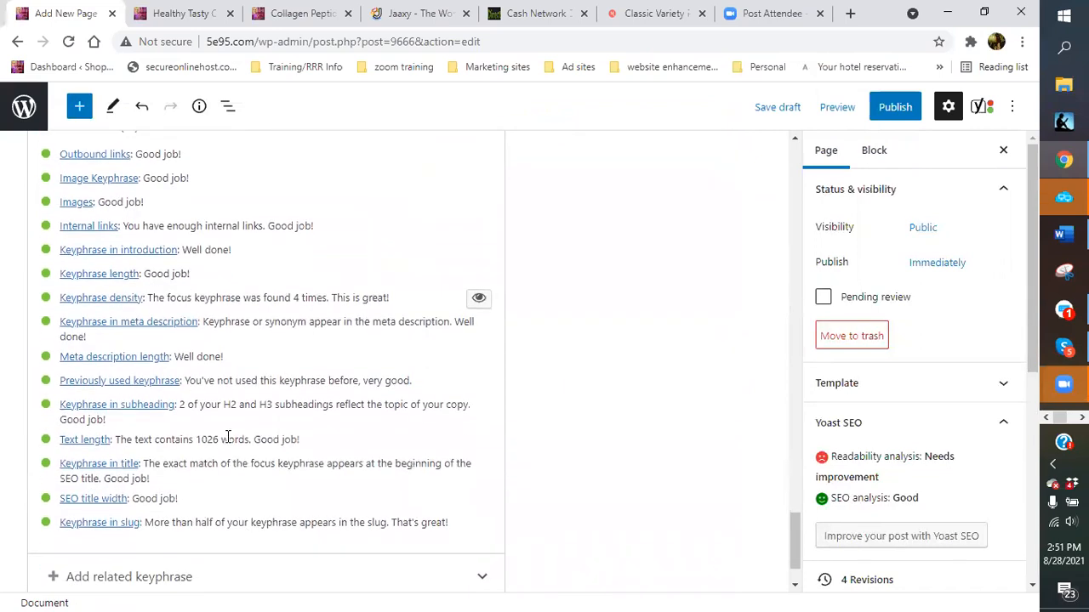
pyautogui.scroll(1, 228, 437)
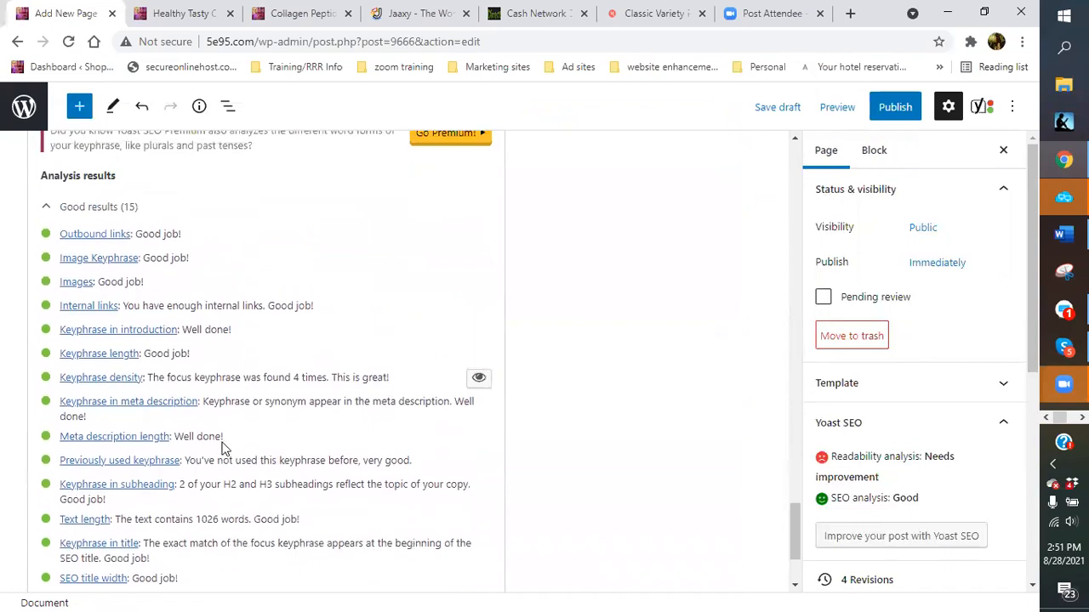
pyautogui.scroll(1, 229, 446)
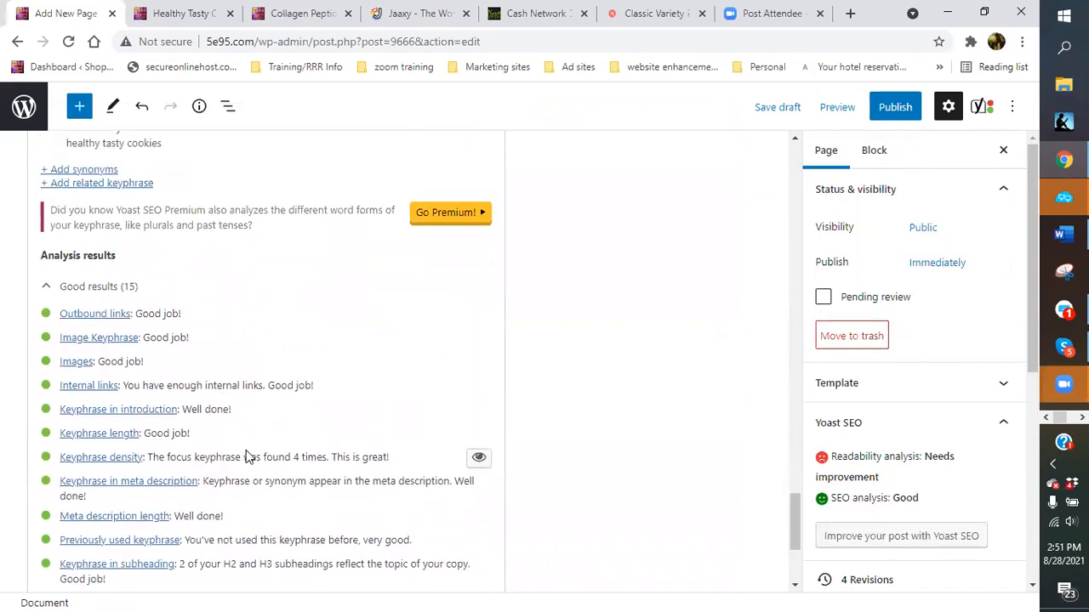
pyautogui.scroll(-2, 304, 471)
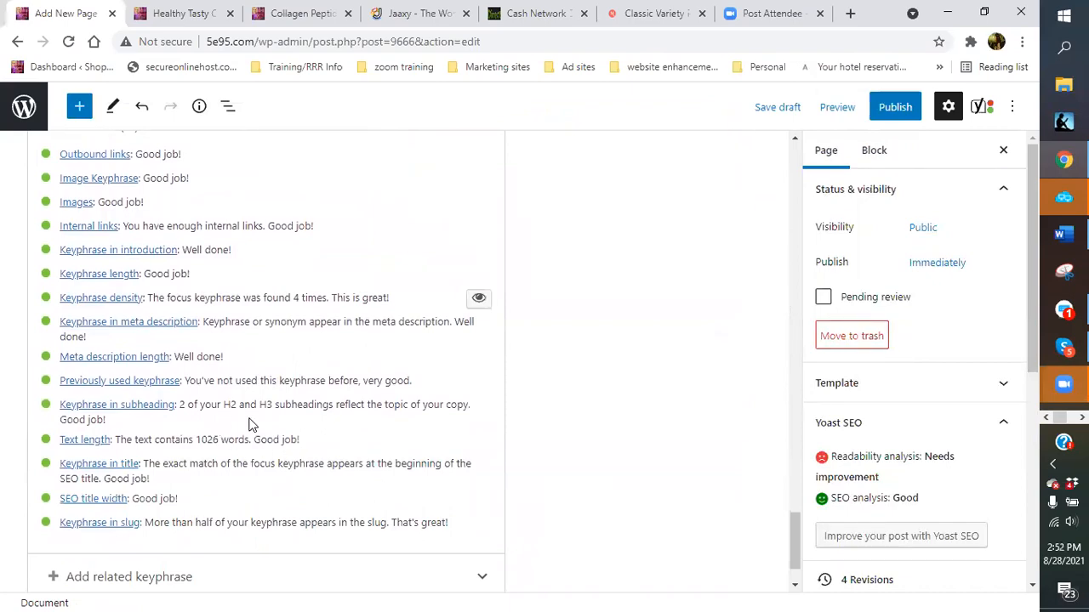
# Look back over the page content and examine the problems and improvements in the Yoast readability analysis.
pyautogui.scroll(8, 255, 425)
pyautogui.scroll(10, 316, 425)
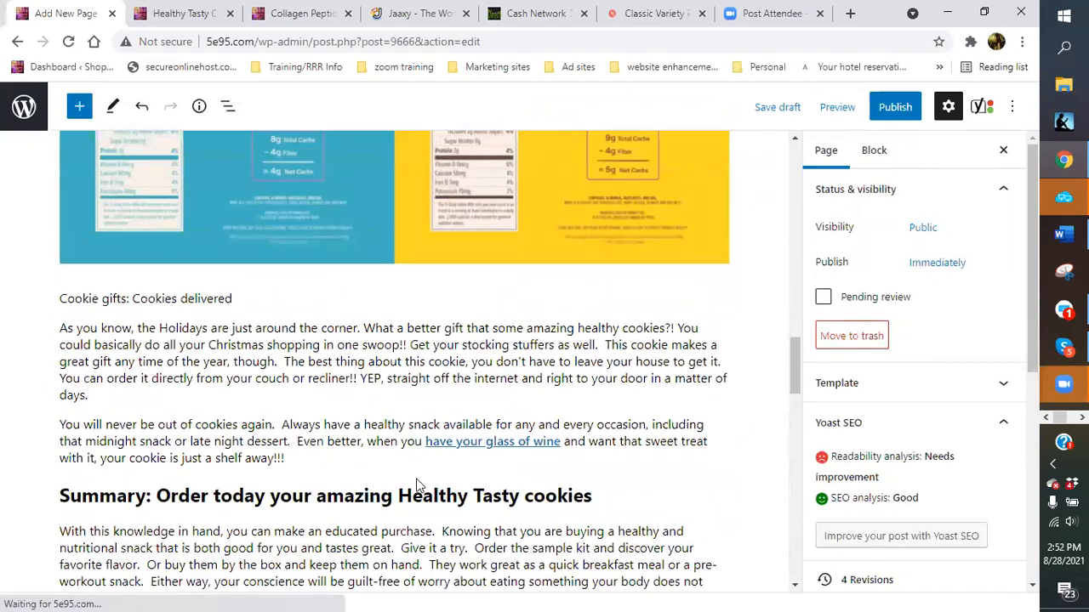
pyautogui.scroll(10, 466, 497)
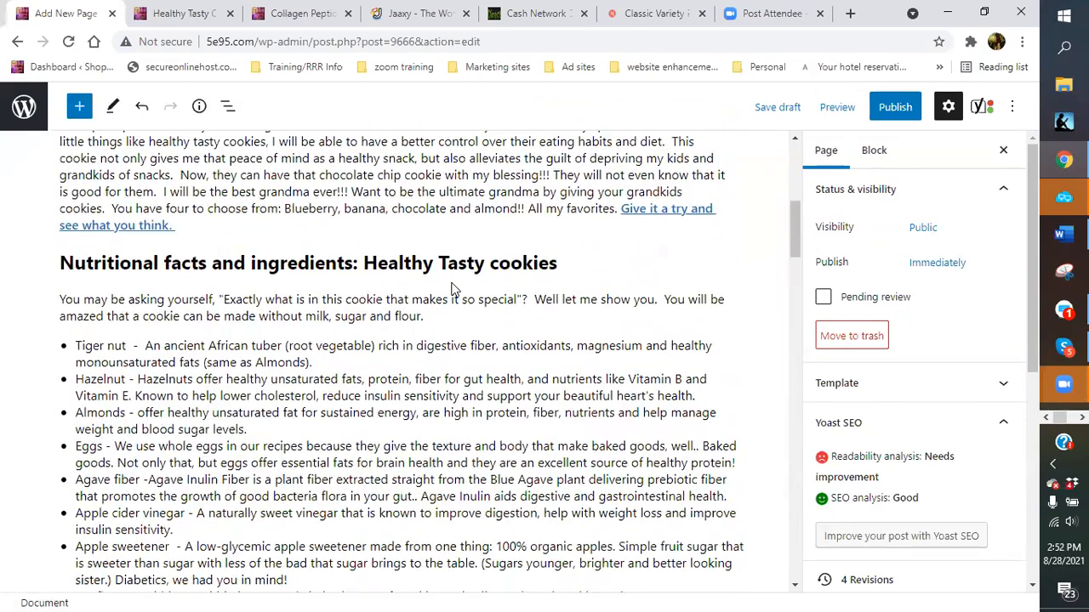
pyautogui.scroll(3, 453, 290)
pyautogui.scroll(-2, 440, 289)
pyautogui.scroll(-12, 371, 357)
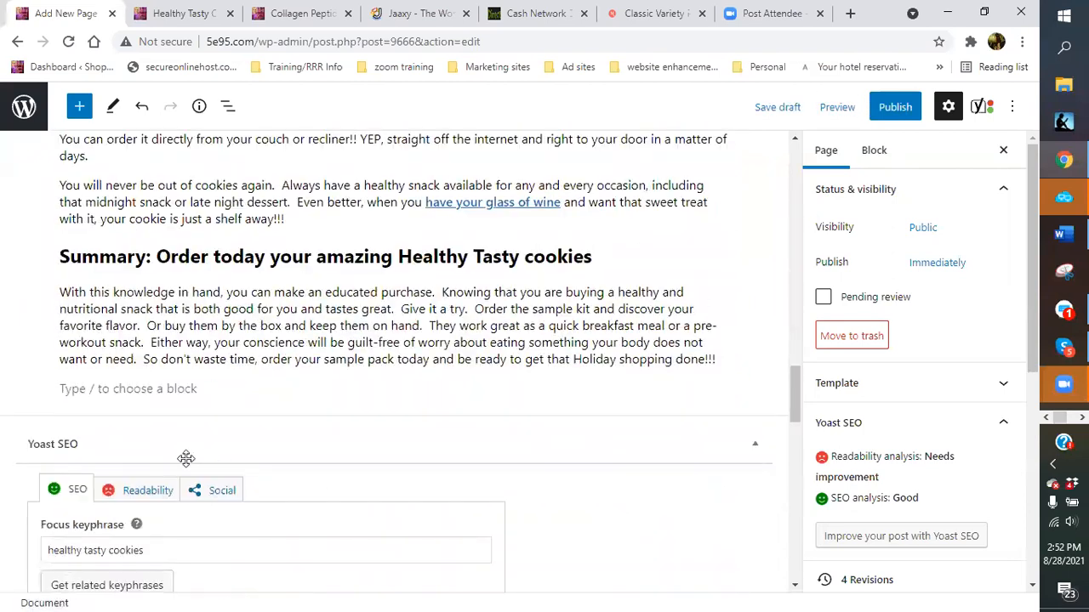
pyautogui.click(146, 492)
pyautogui.scroll(-1, 370, 518)
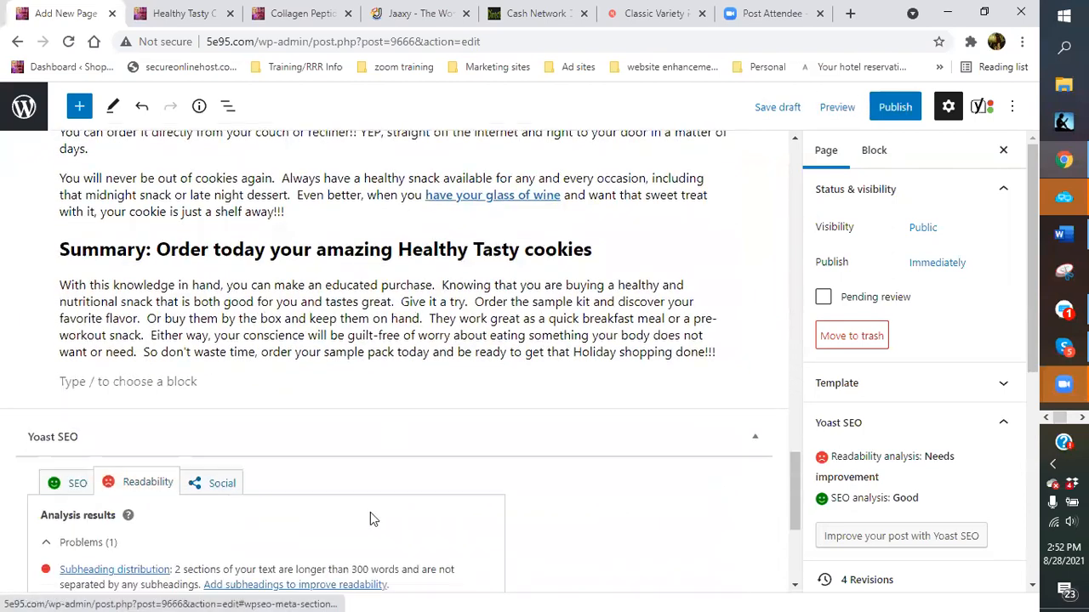
pyautogui.scroll(-2, 370, 519)
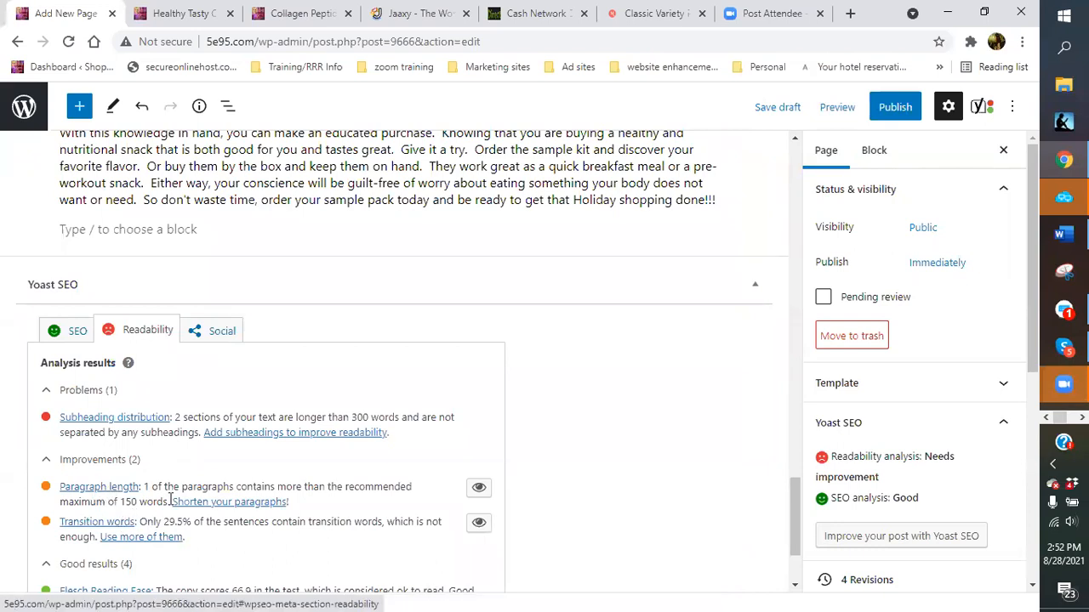
# Highlight the paragraph flagged for length and split it into two paragraphs before "This cookie not only gives me that peace of mind".
pyautogui.click(479, 490)
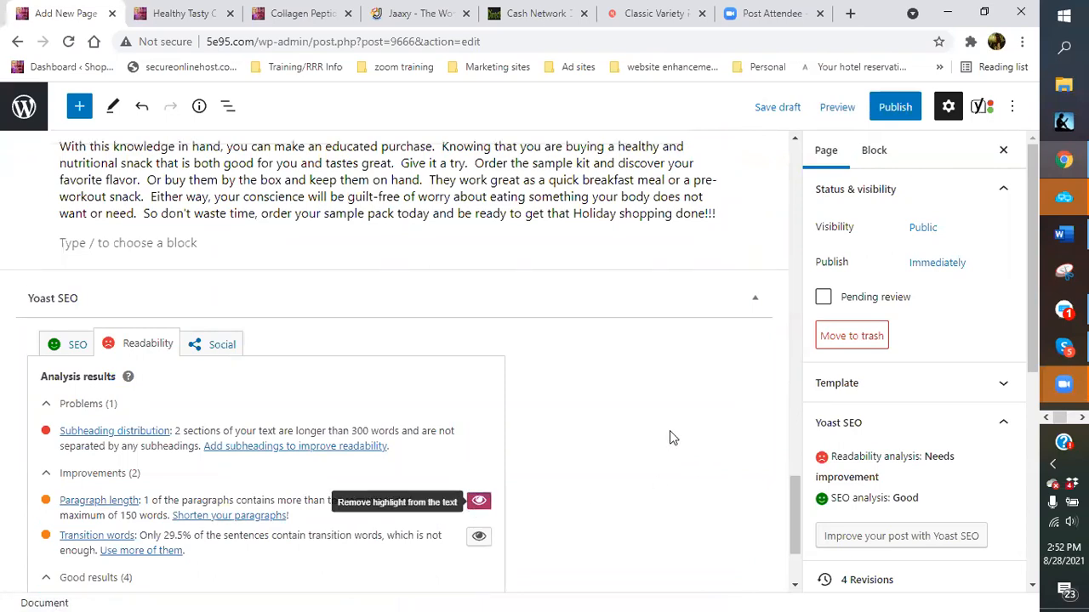
pyautogui.scroll(12, 669, 438)
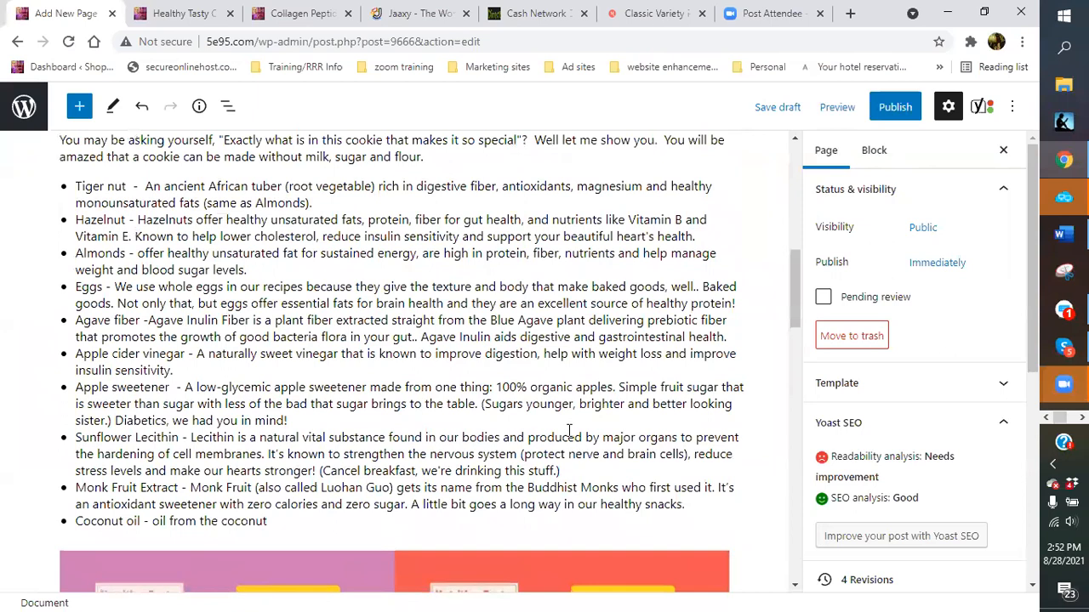
pyautogui.scroll(4, 568, 431)
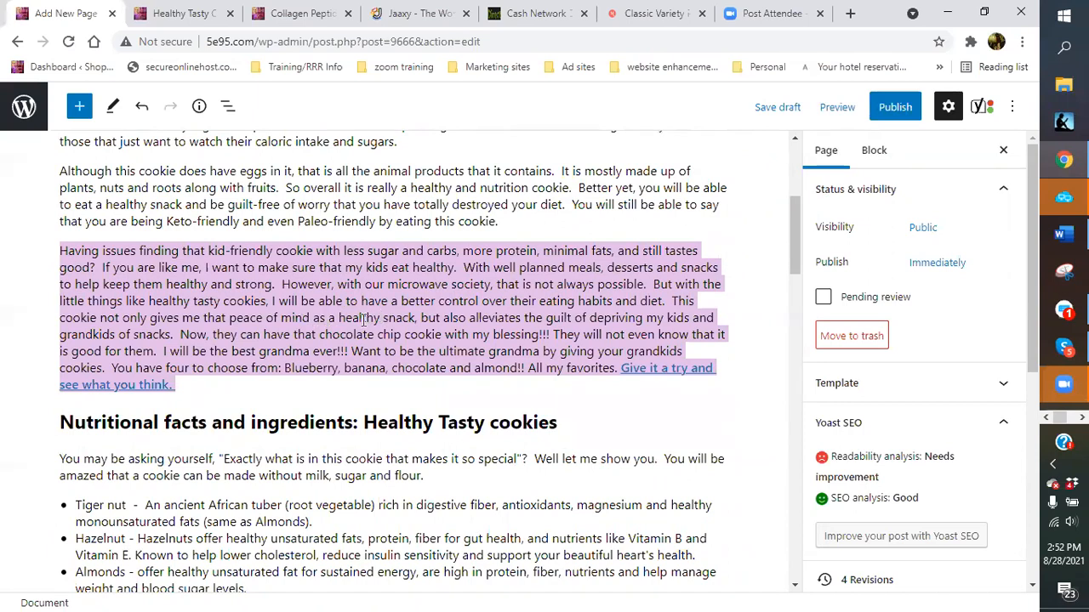
pyautogui.click(672, 302)
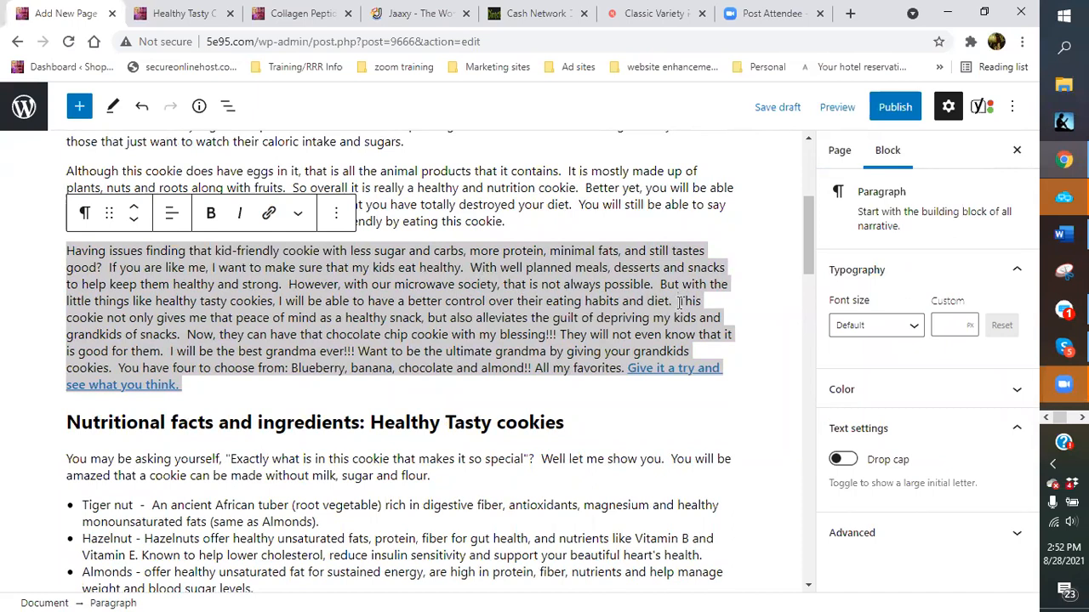
pyautogui.press('Return')
pyautogui.scroll(1, 680, 301)
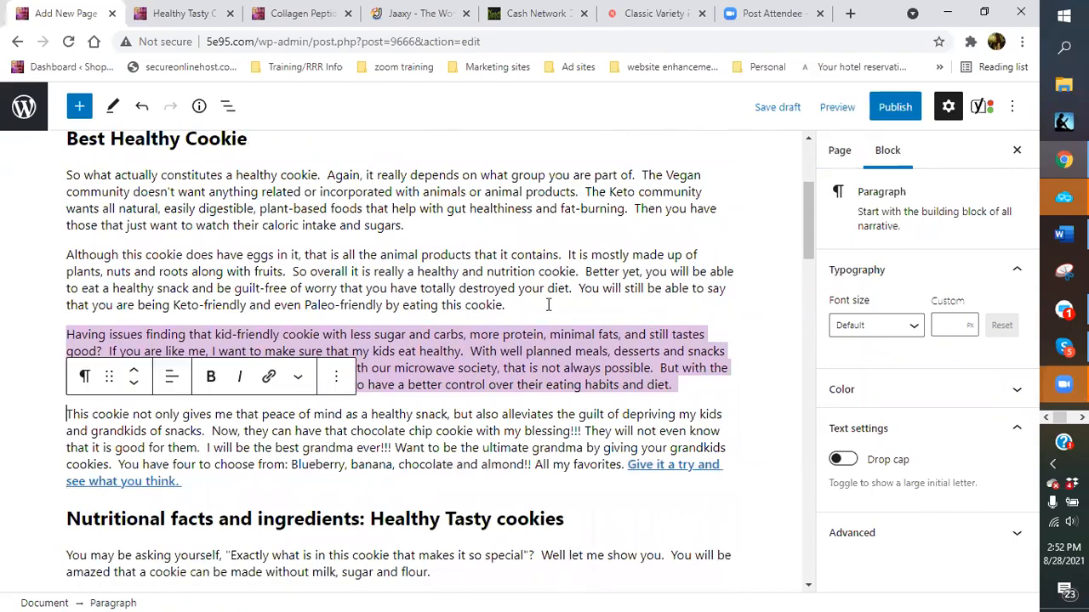
# Review the updated readability results and look through the page for long sections that lack a subheading.
pyautogui.click(548, 304)
pyautogui.scroll(-20, 529, 350)
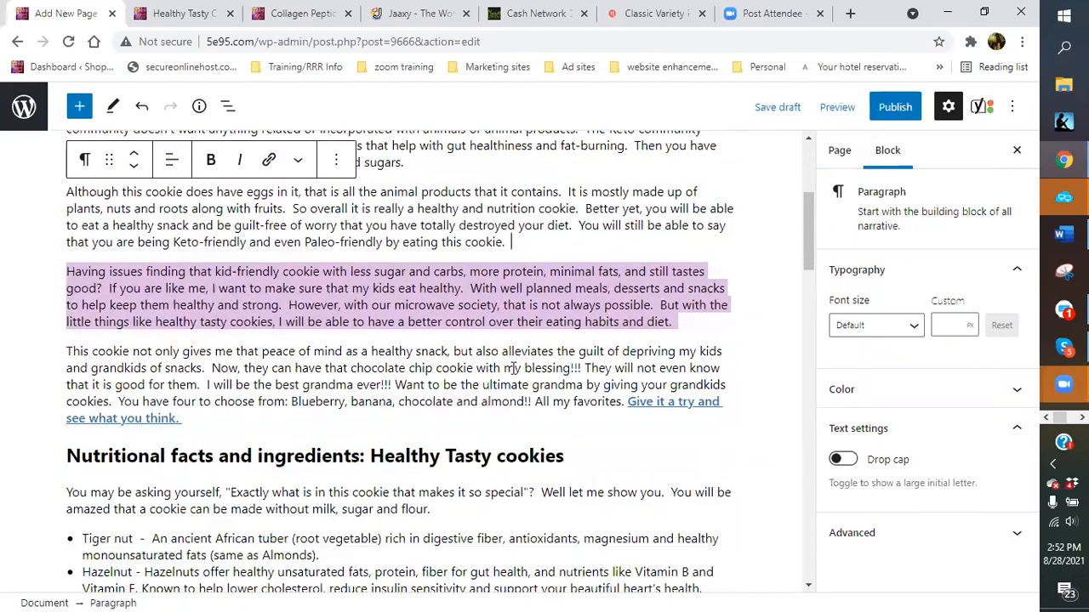
pyautogui.scroll(-1, 474, 382)
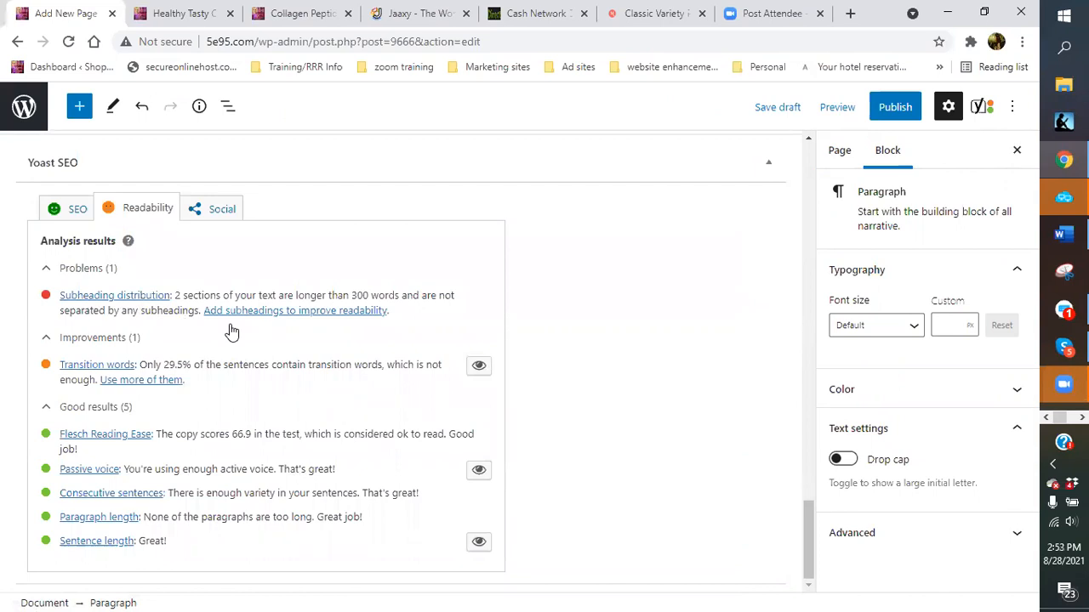
pyautogui.scroll(5, 479, 329)
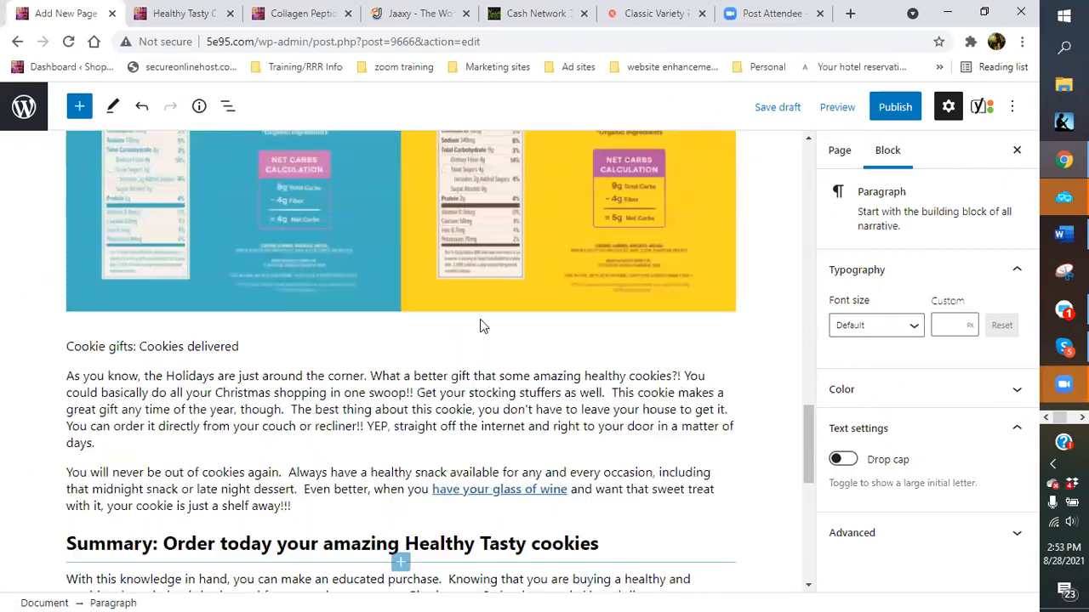
pyautogui.scroll(10, 480, 319)
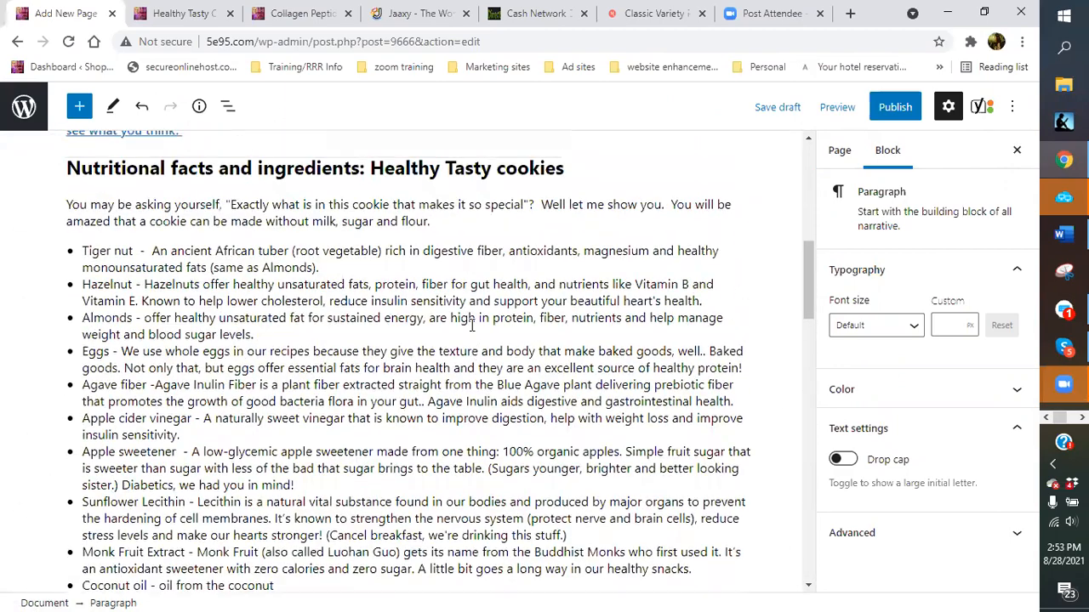
pyautogui.scroll(5, 472, 326)
pyautogui.click(474, 338)
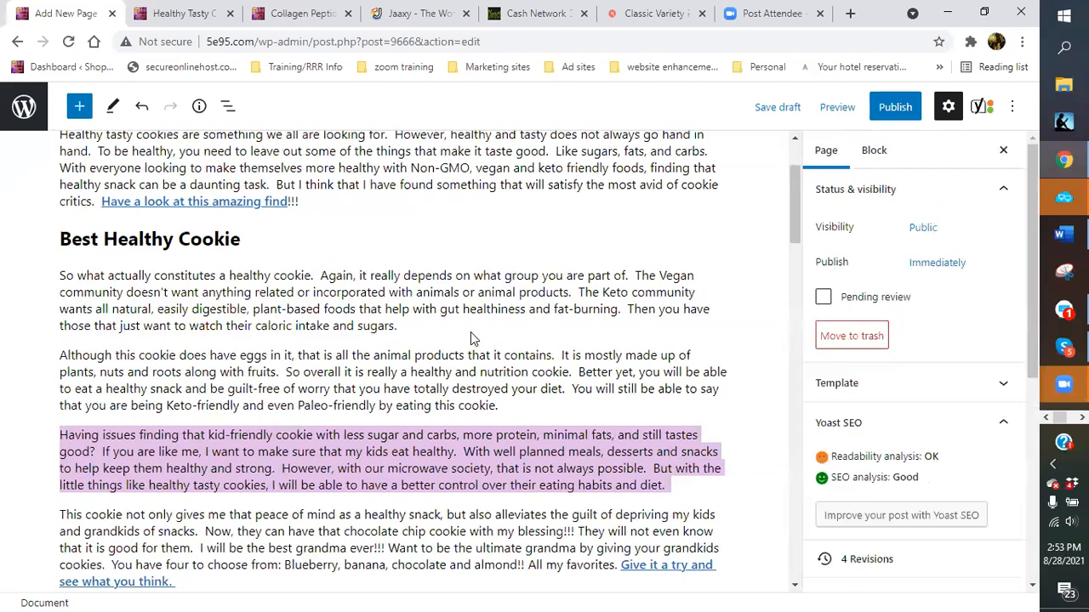
pyautogui.scroll(-1, 178, 332)
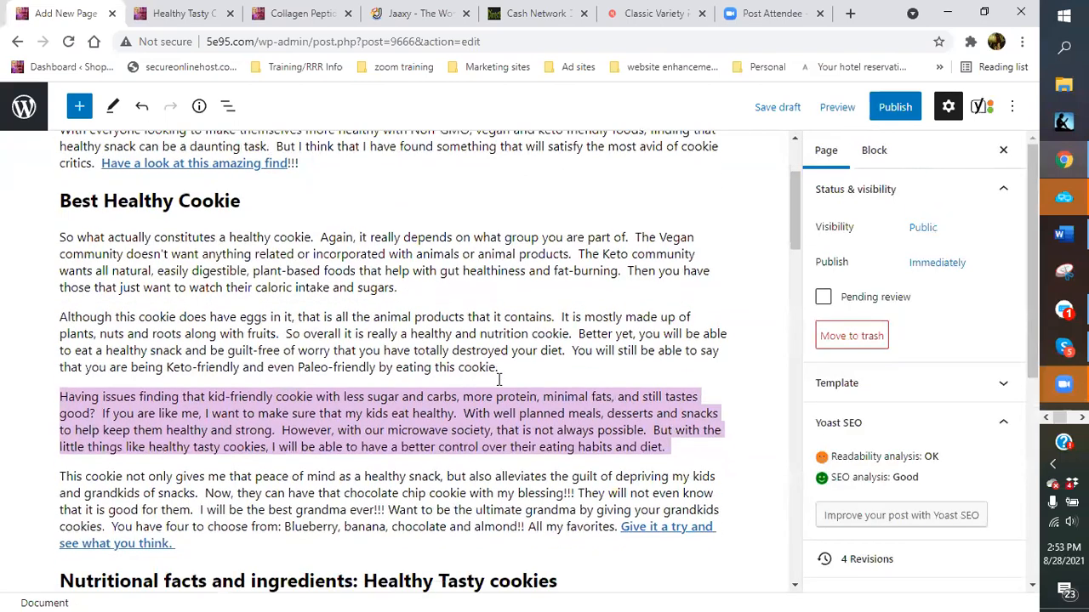
pyautogui.scroll(3, 408, 344)
pyautogui.scroll(-9, 419, 350)
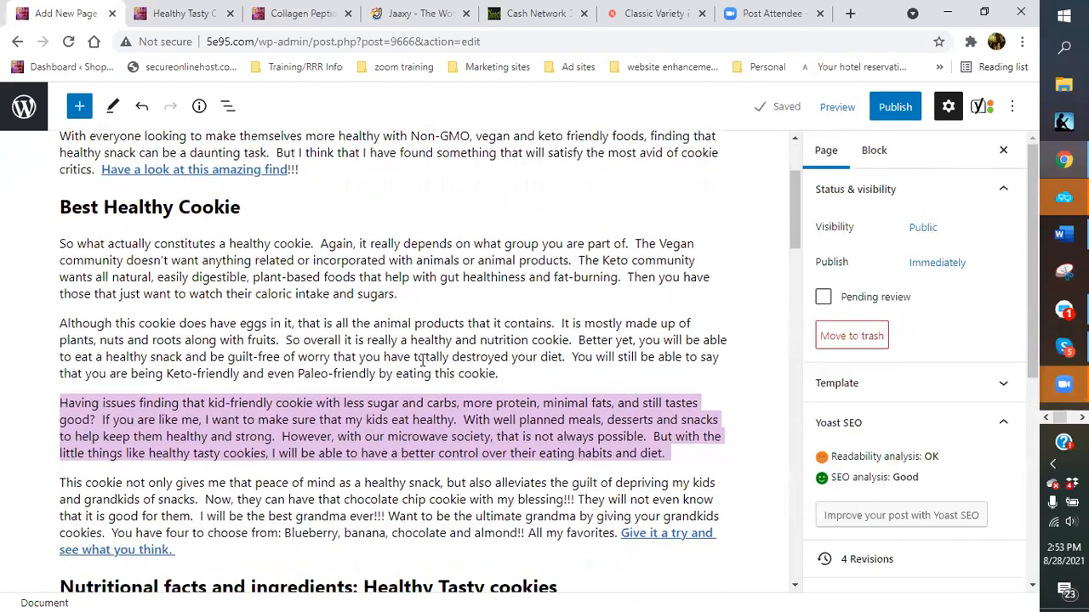
pyautogui.scroll(-2, 399, 374)
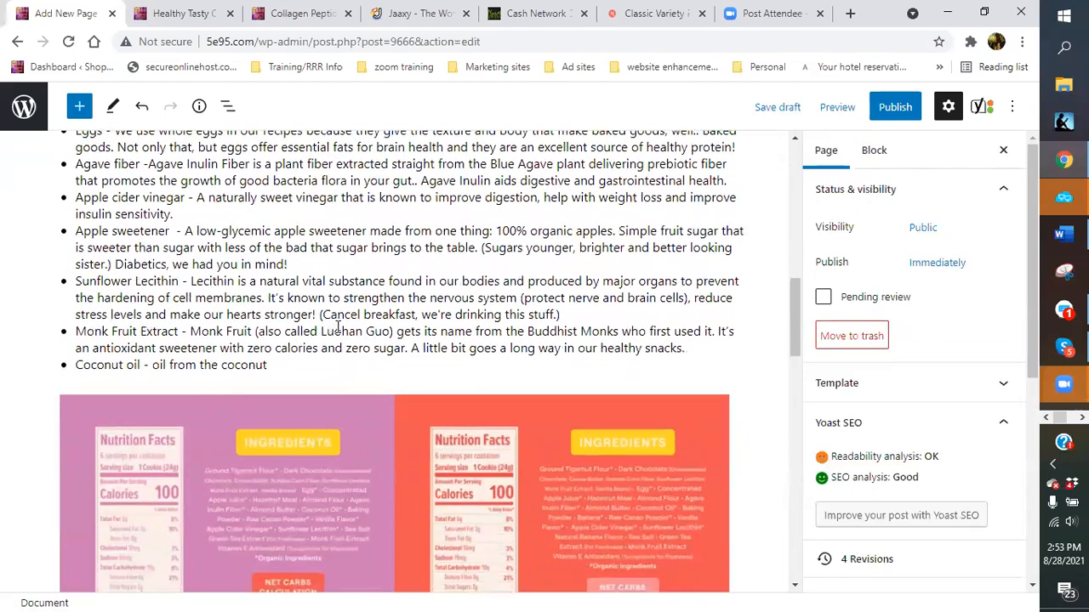
pyautogui.scroll(-10, 334, 331)
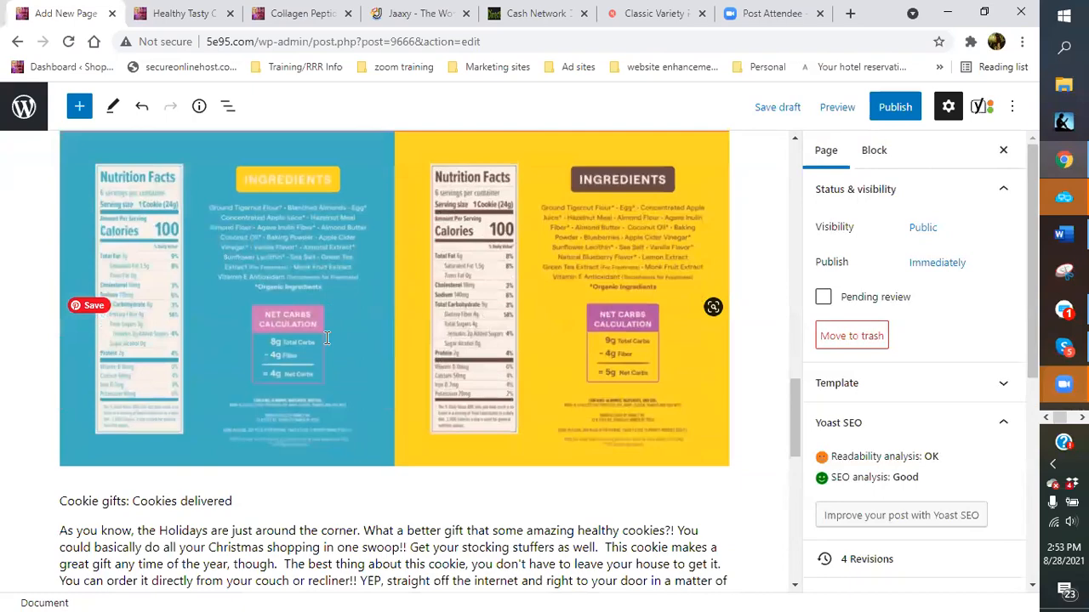
pyautogui.scroll(12, 380, 378)
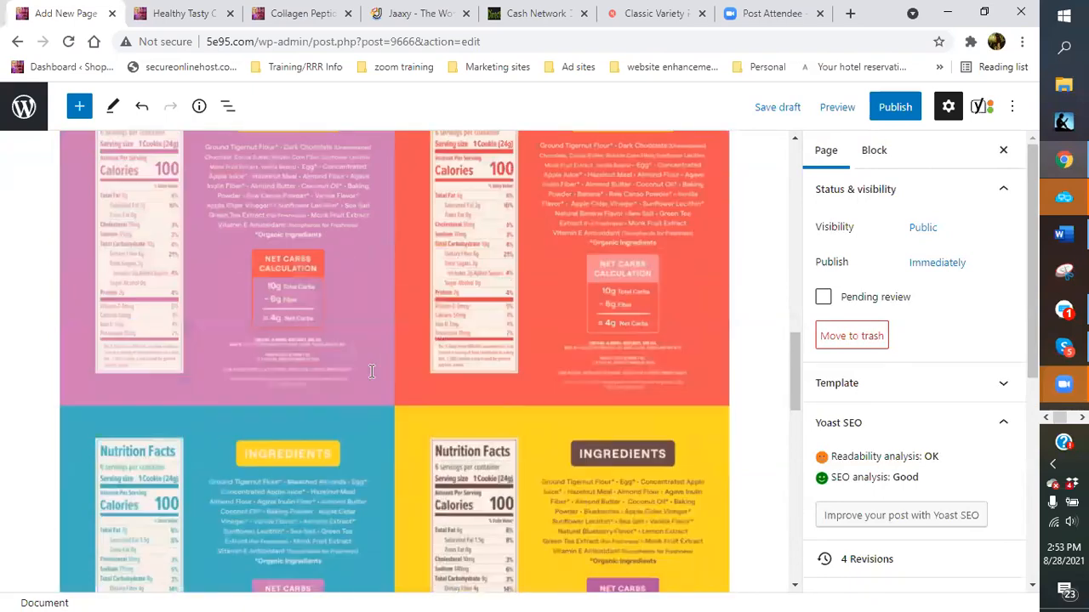
pyautogui.scroll(5, 283, 336)
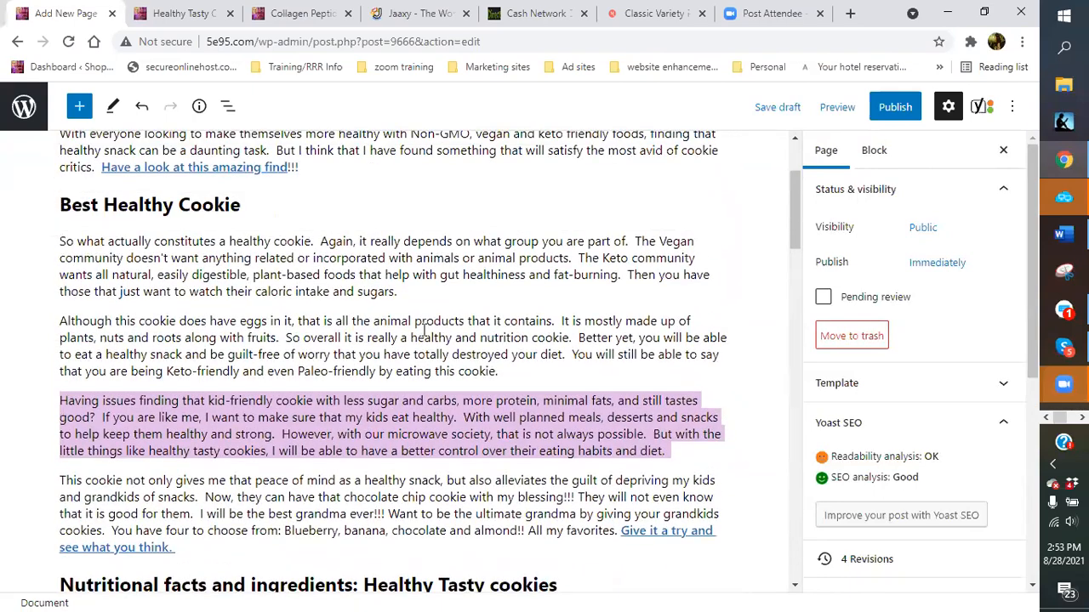
# Insert an H3 heading reading "Kid Healthy Cookies" above the paragraph that starts with "Having issues finding that kid-friendly cookie".
pyautogui.click(516, 374)
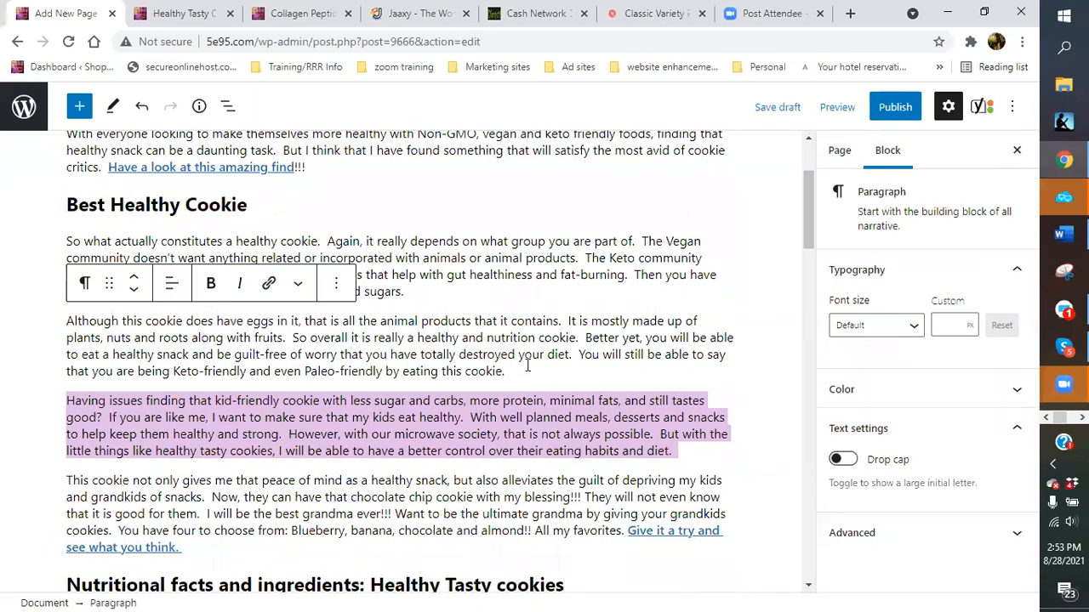
pyautogui.press('Return')
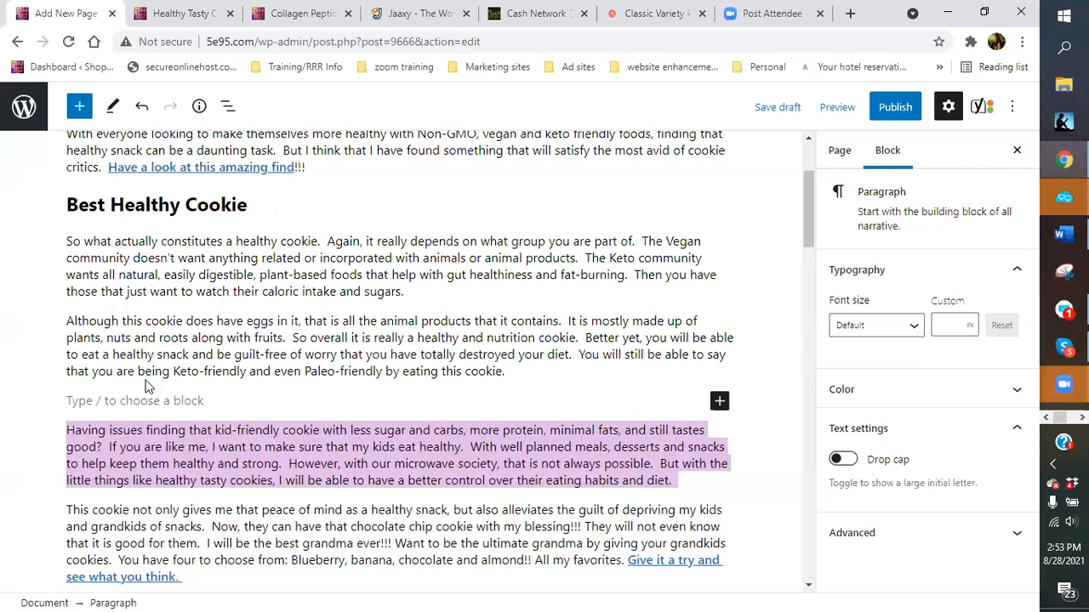
pyautogui.click(719, 403)
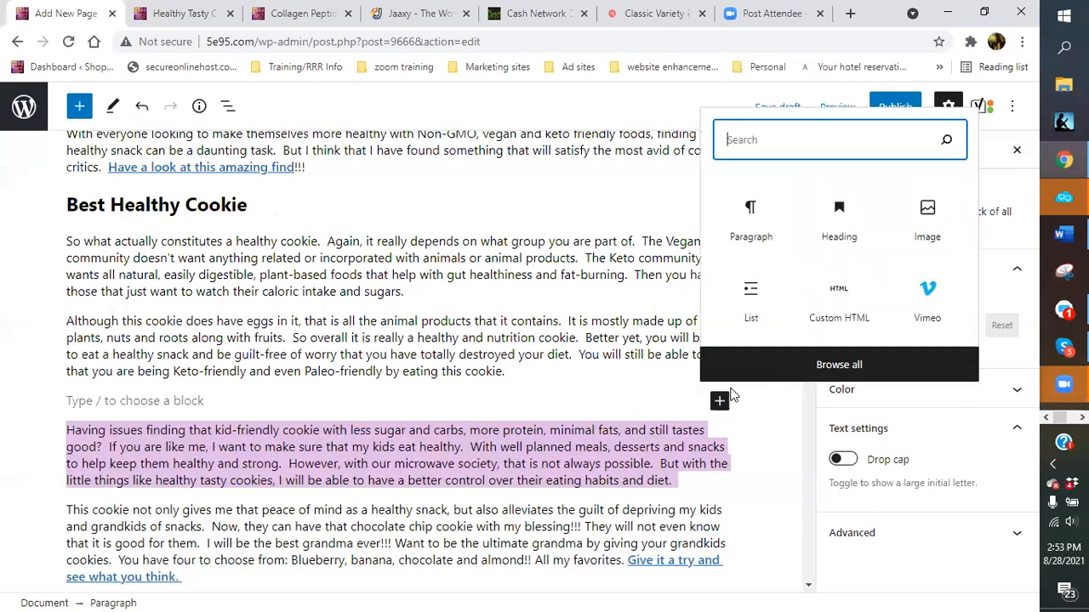
pyautogui.click(838, 221)
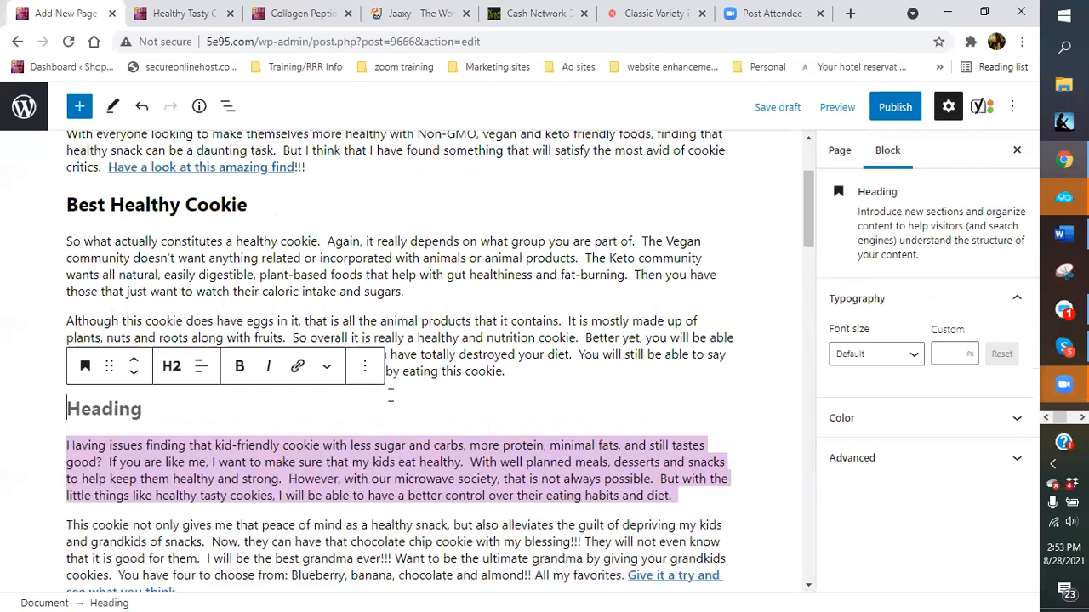
pyautogui.click(172, 367)
pyautogui.click(245, 415)
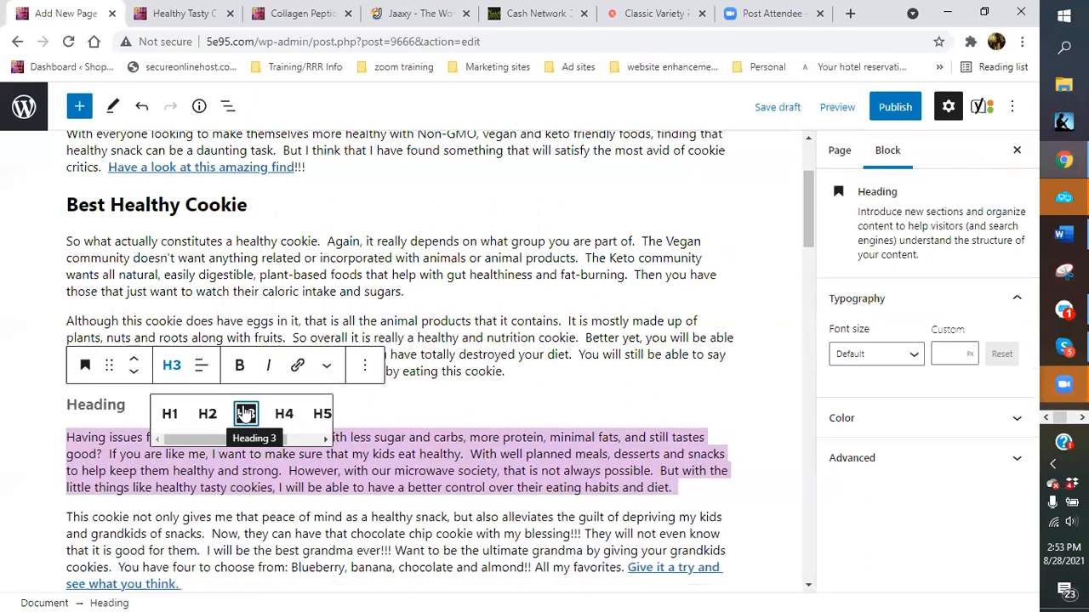
pyautogui.click(107, 406)
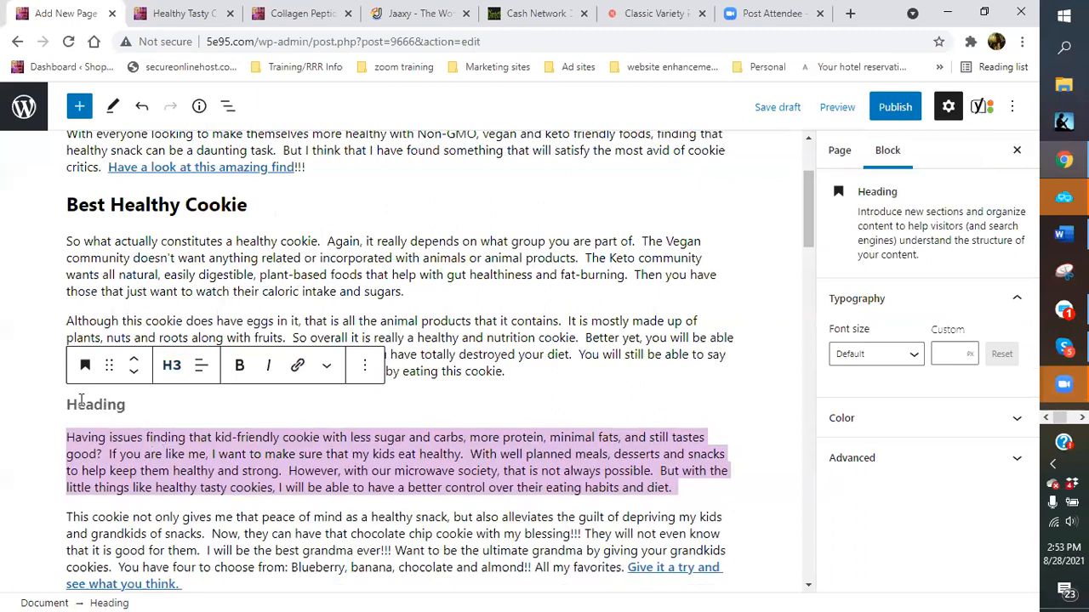
pyautogui.write('Kid')
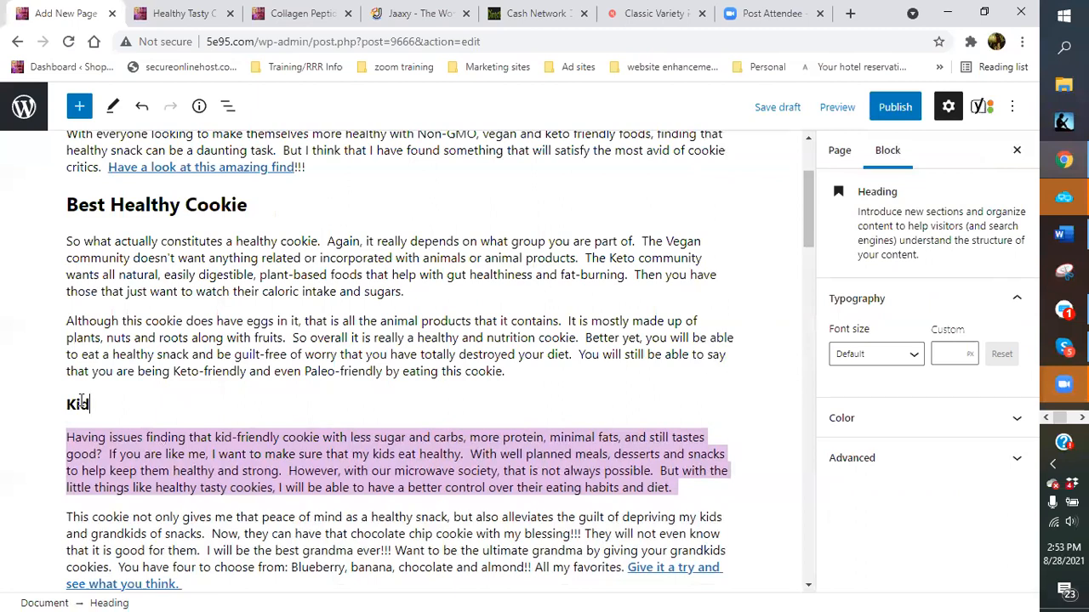
pyautogui.write(' Healthy Cookies')
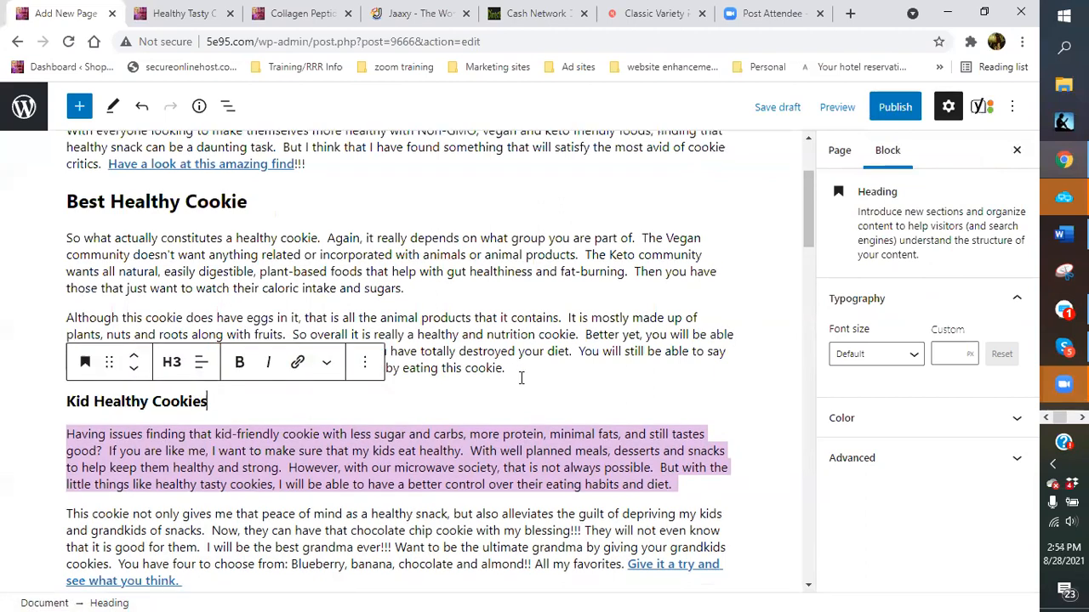
# Recheck the subheading distribution result and examine the nutritional facts and ingredients section for another place to add a subheading.
pyautogui.scroll(-10, 493, 396)
pyautogui.scroll(-15, 514, 390)
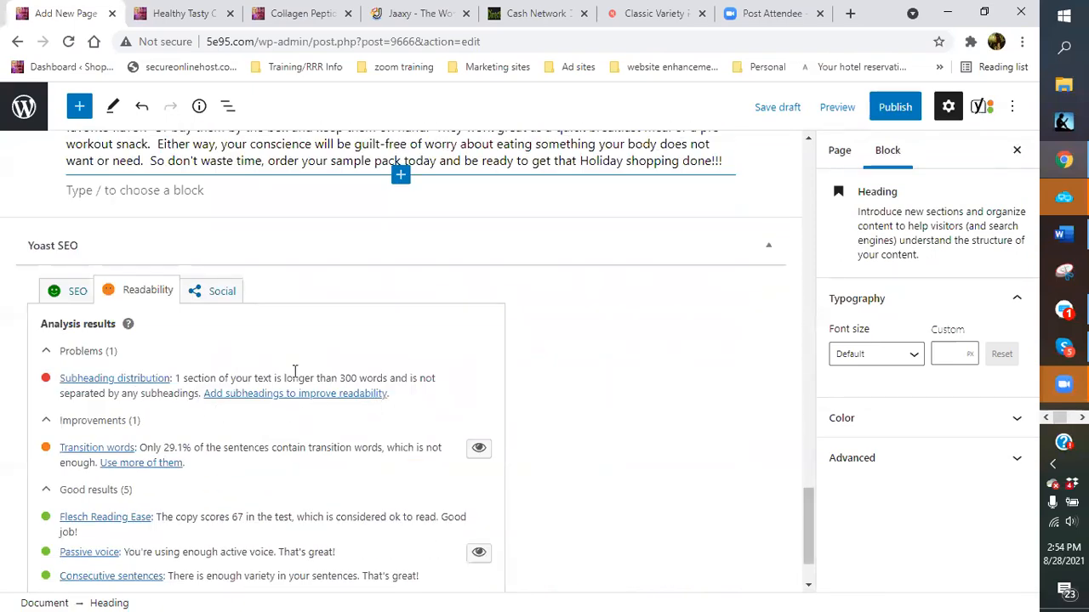
pyautogui.scroll(1, 295, 372)
pyautogui.scroll(8, 294, 372)
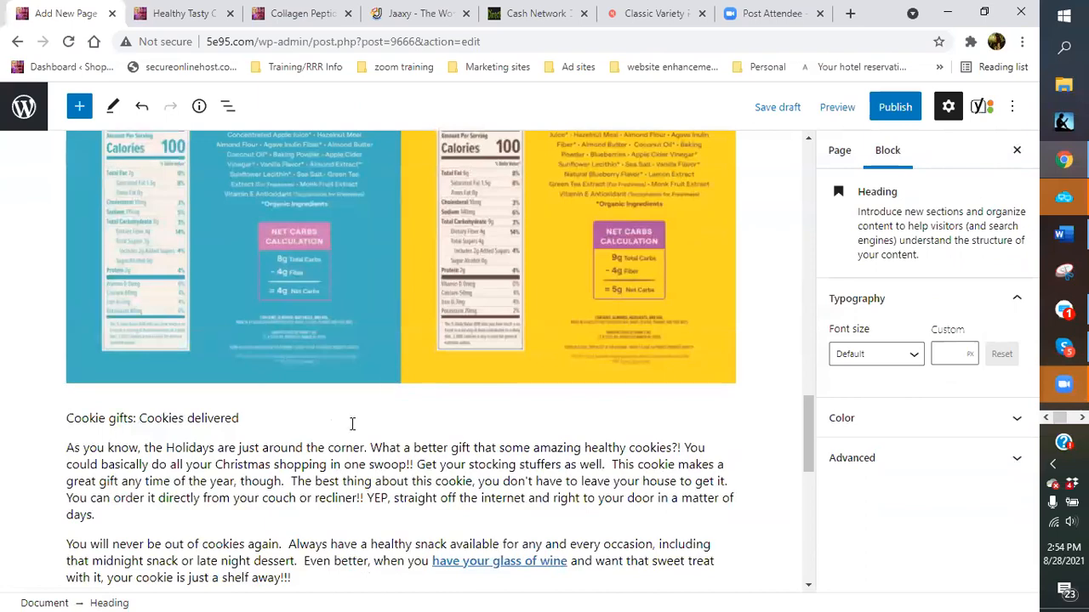
pyautogui.scroll(5, 352, 425)
pyautogui.scroll(8, 346, 398)
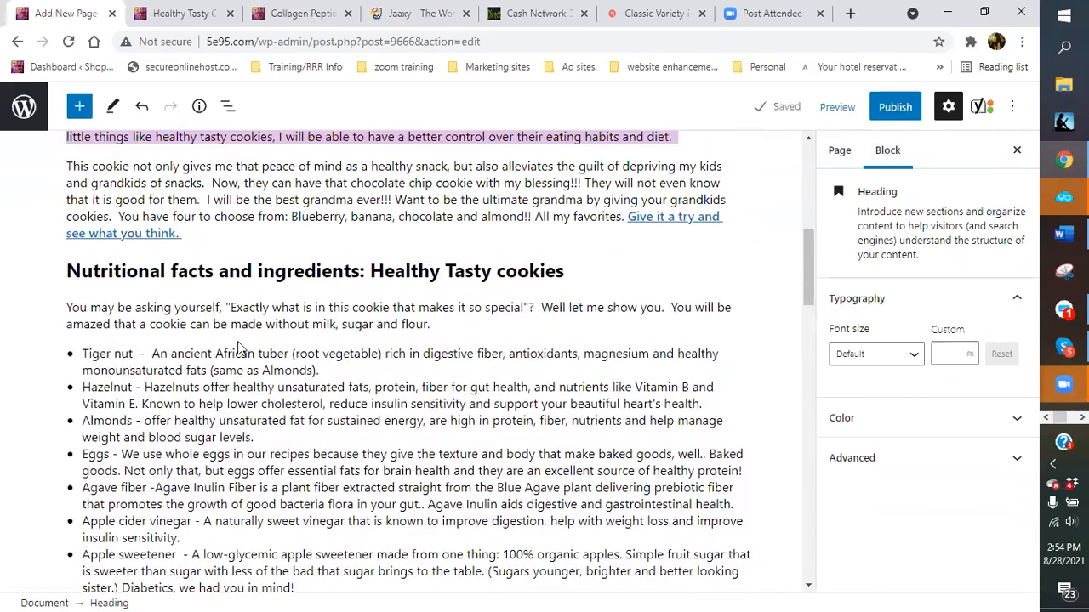
pyautogui.click(233, 340)
pyautogui.press('BackSpace')
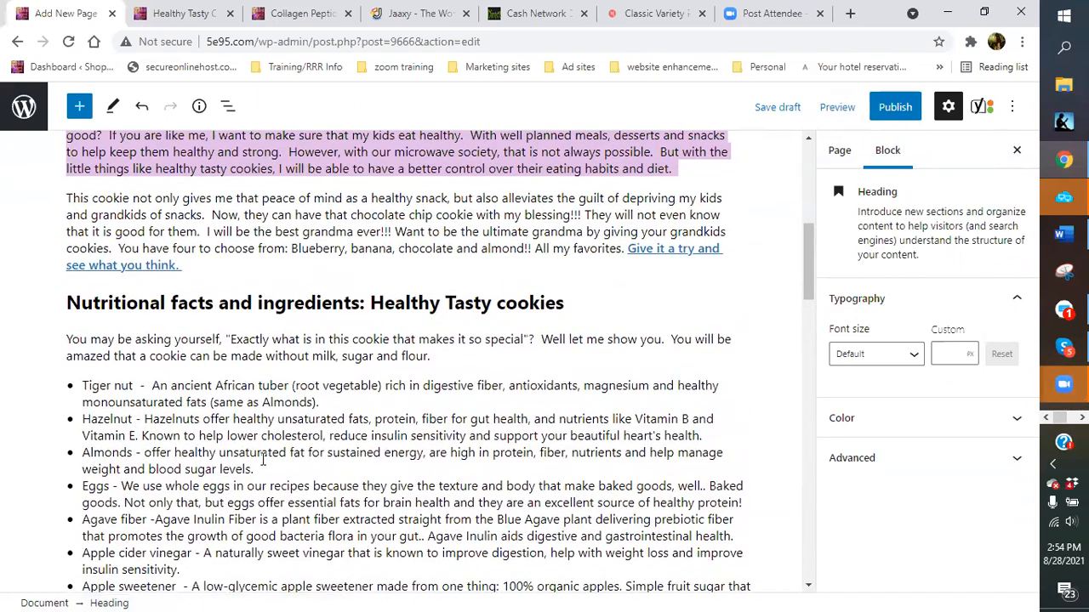
pyautogui.scroll(-1, 281, 454)
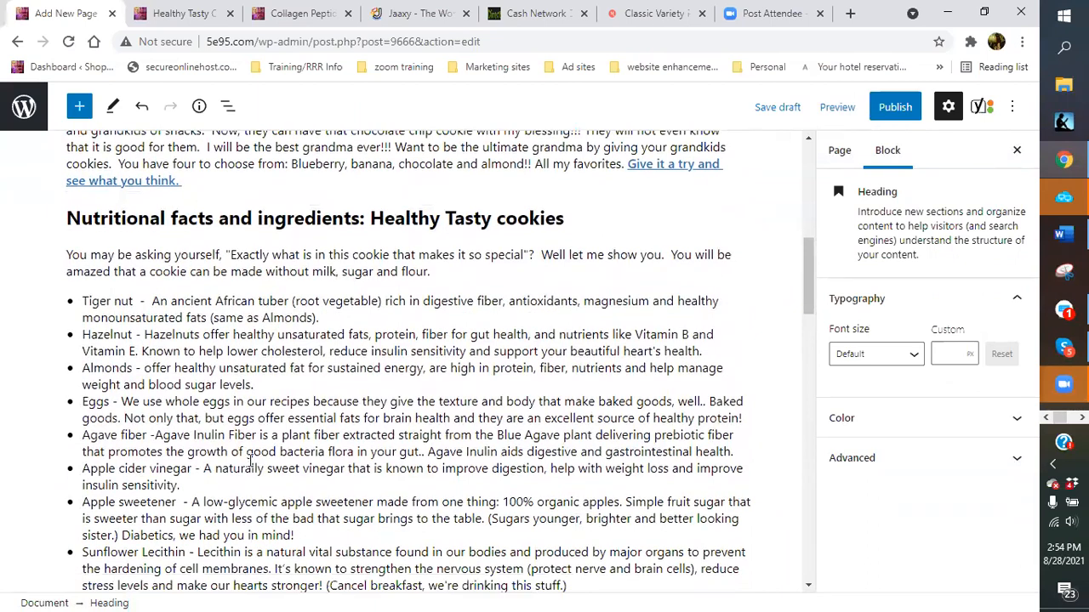
pyautogui.scroll(-2, 227, 385)
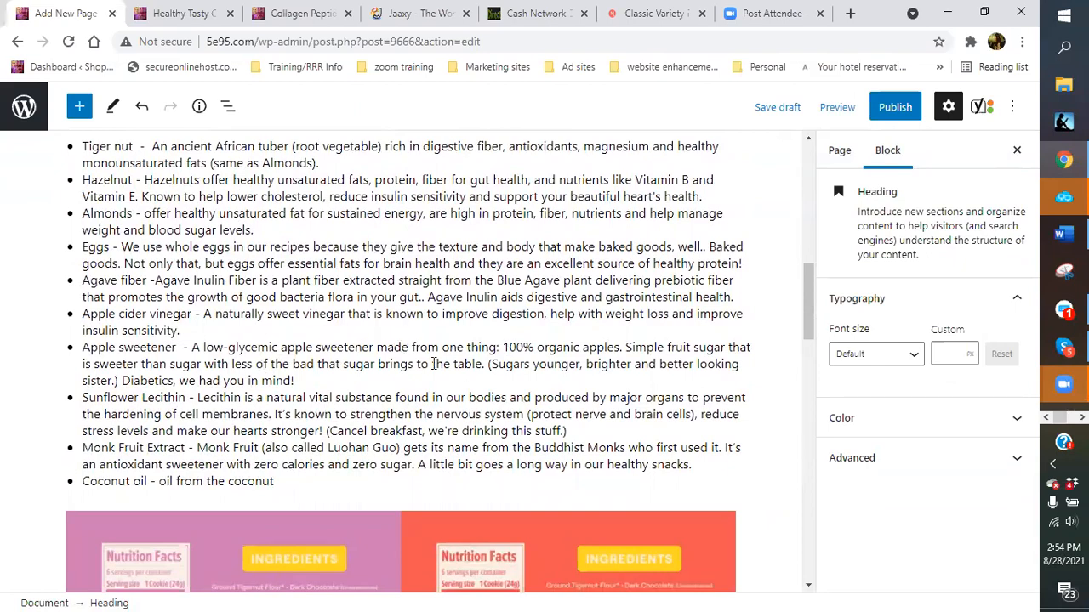
# Recheck the Yoast readability problems and compare them with the sections under Best Healthy Cookie and the nutritional facts heading.
pyautogui.scroll(10, 389, 356)
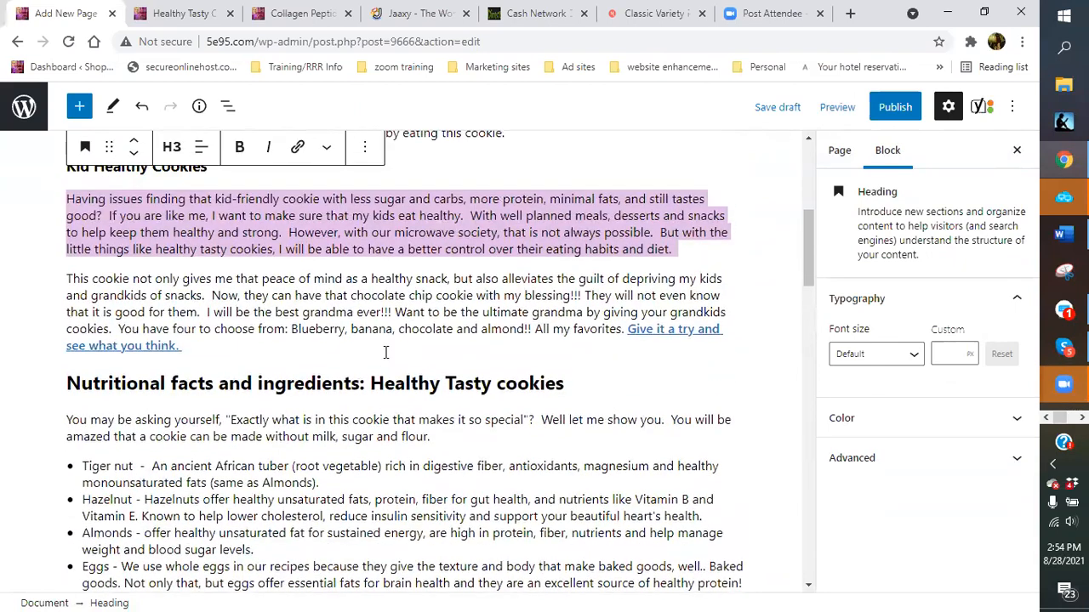
pyautogui.click(523, 394)
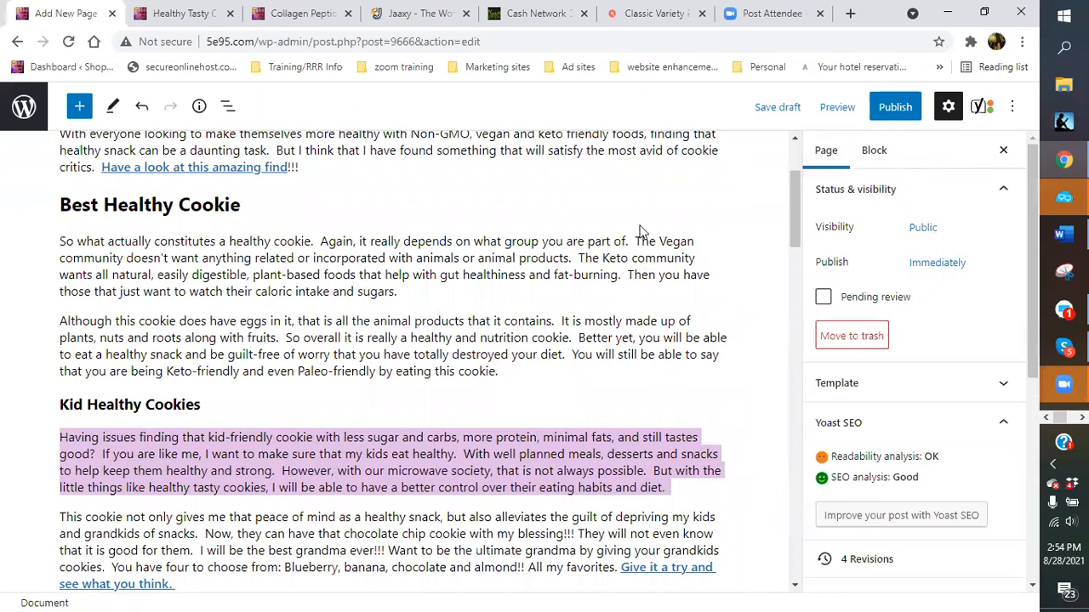
pyautogui.click(771, 109)
pyautogui.click(512, 404)
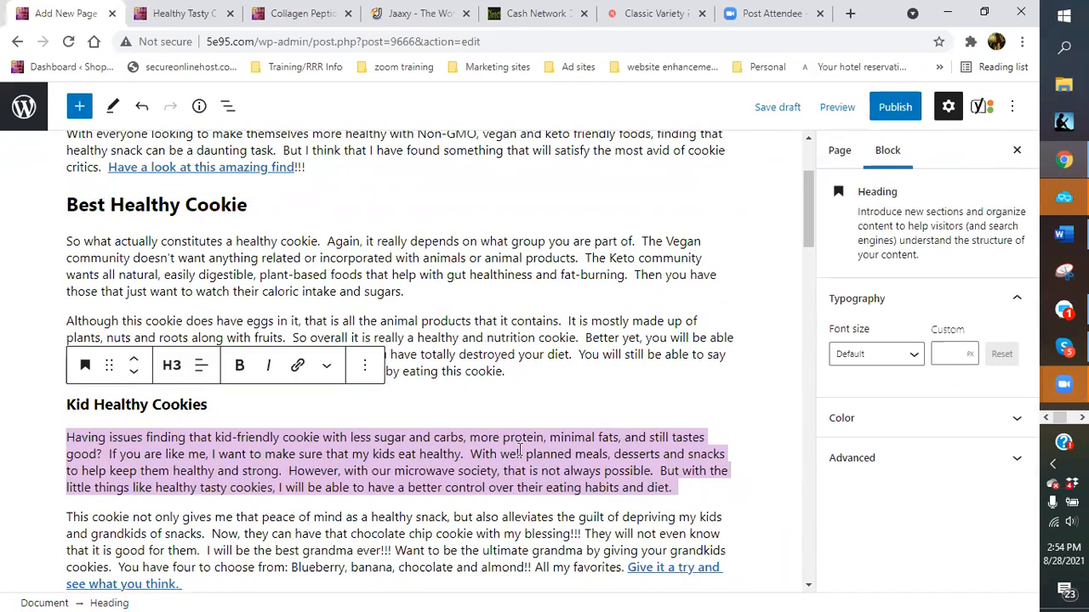
pyautogui.click(519, 451)
pyautogui.scroll(-7, 528, 416)
pyautogui.scroll(-15, 529, 406)
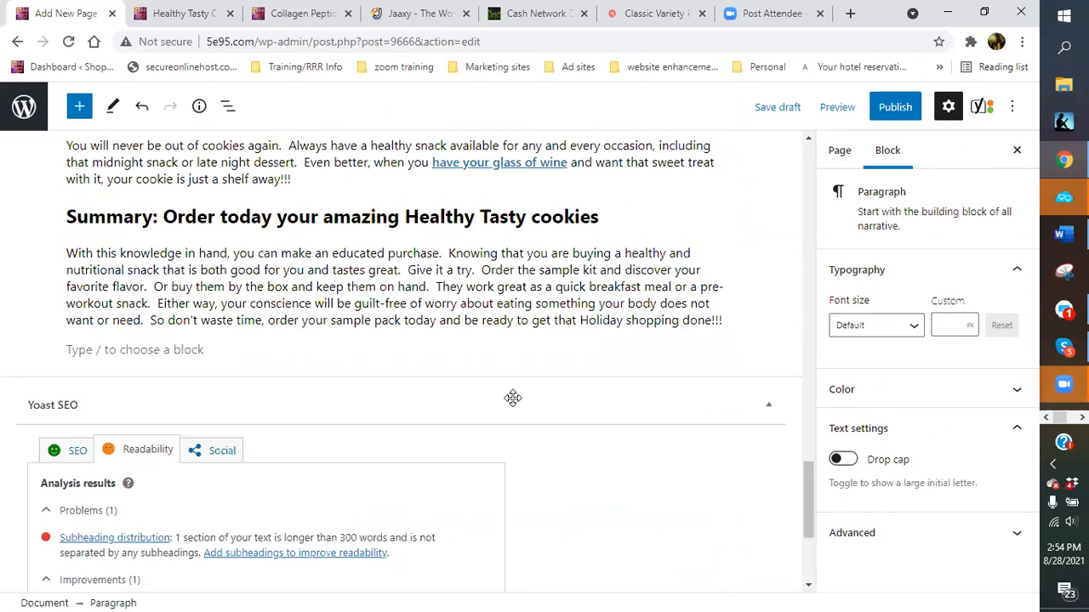
pyautogui.scroll(-3, 512, 398)
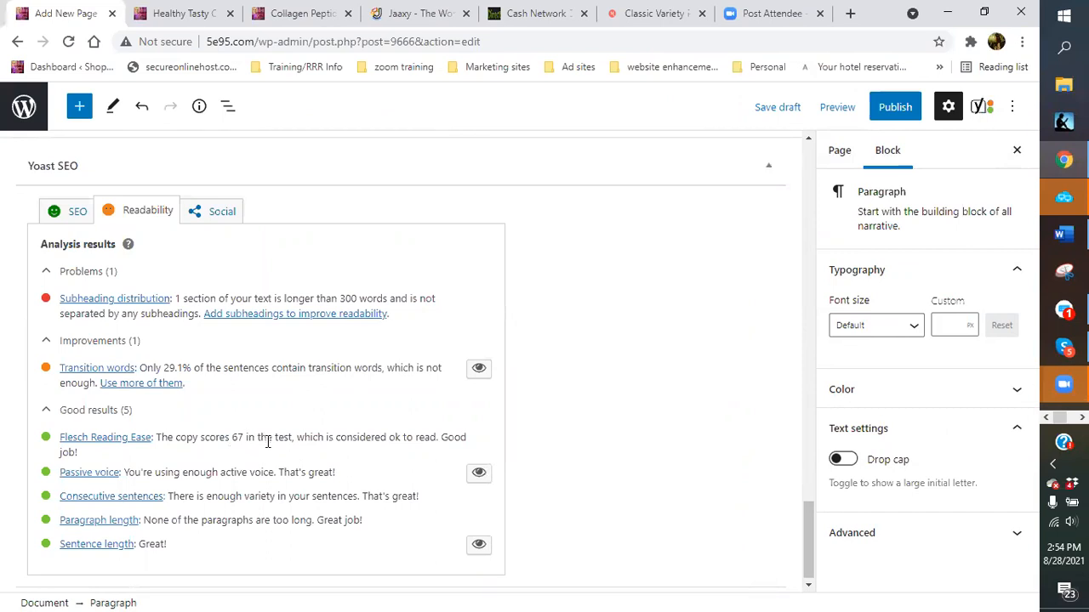
pyautogui.scroll(15, 255, 425)
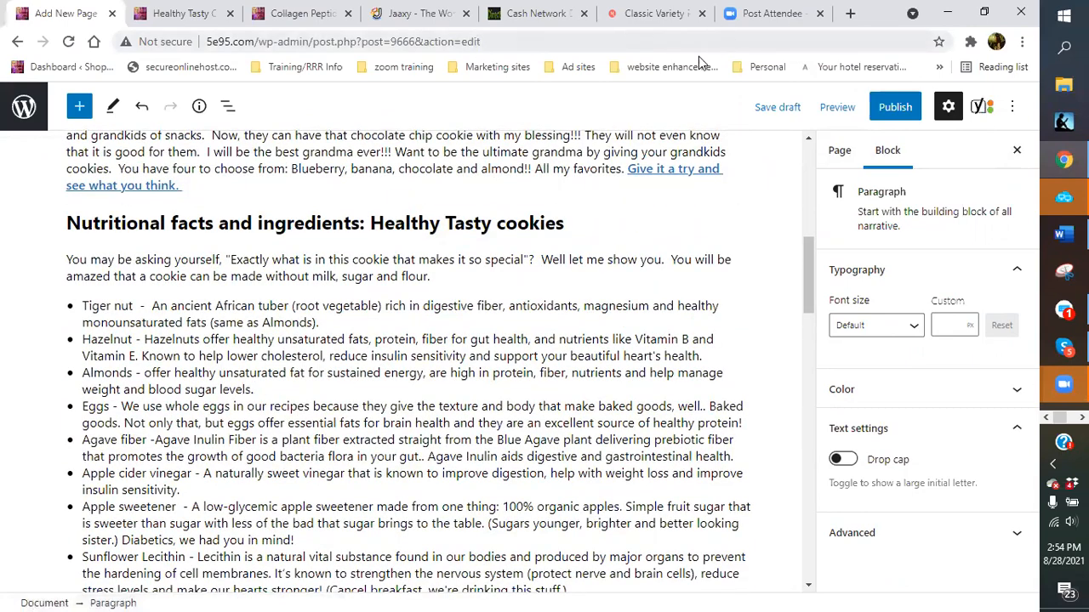
pyautogui.scroll(5, 607, 181)
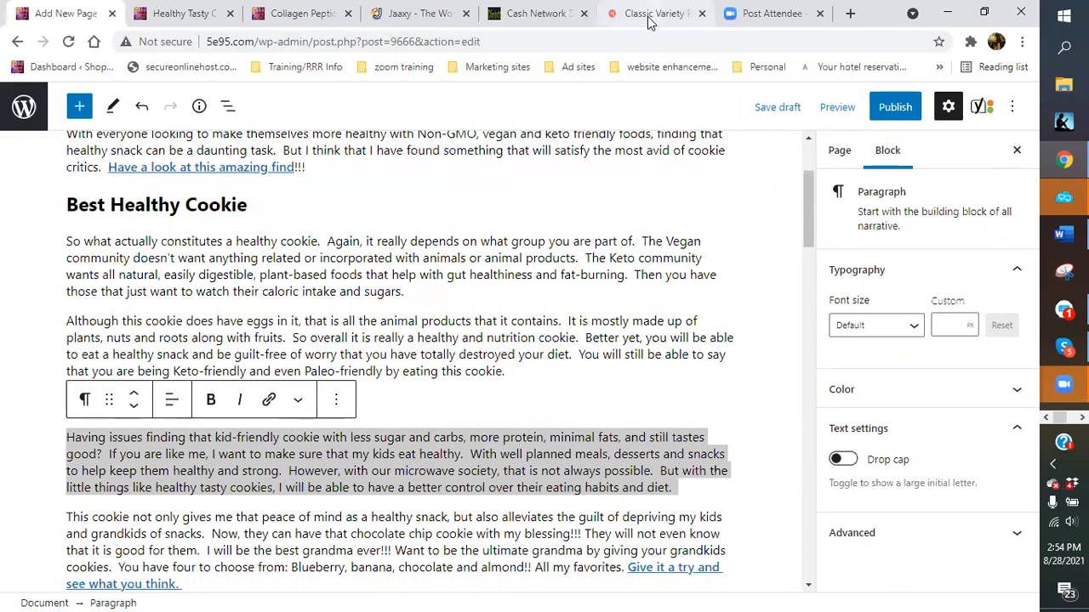
# Switch to the Mmmly product page, close the enlarged nutrition image and browse the shop page down to its Instagram pictures.
pyautogui.click(648, 15)
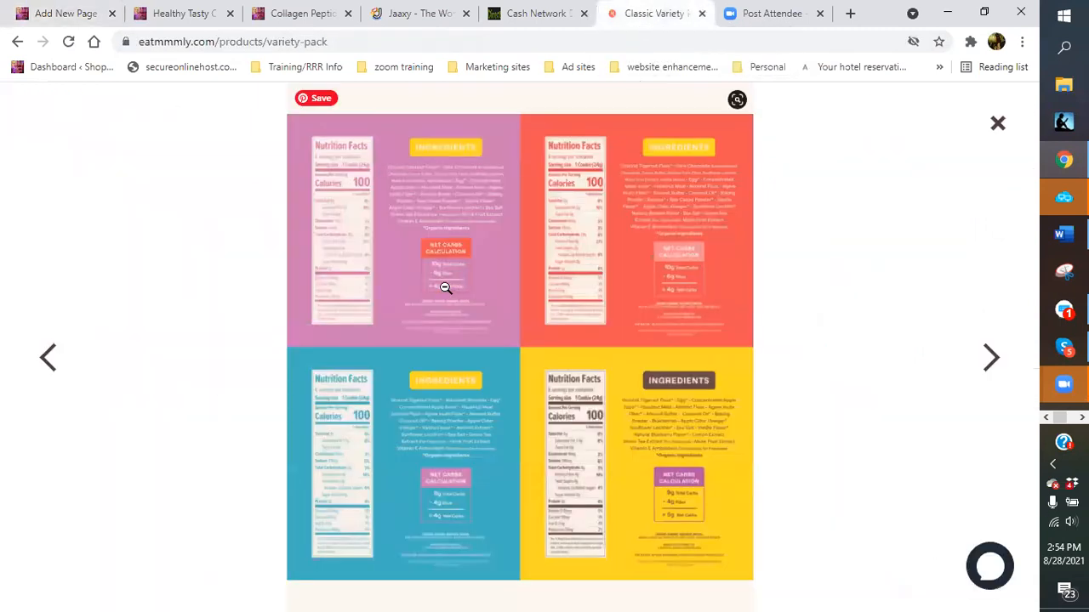
pyautogui.click(978, 136)
pyautogui.scroll(3, 255, 298)
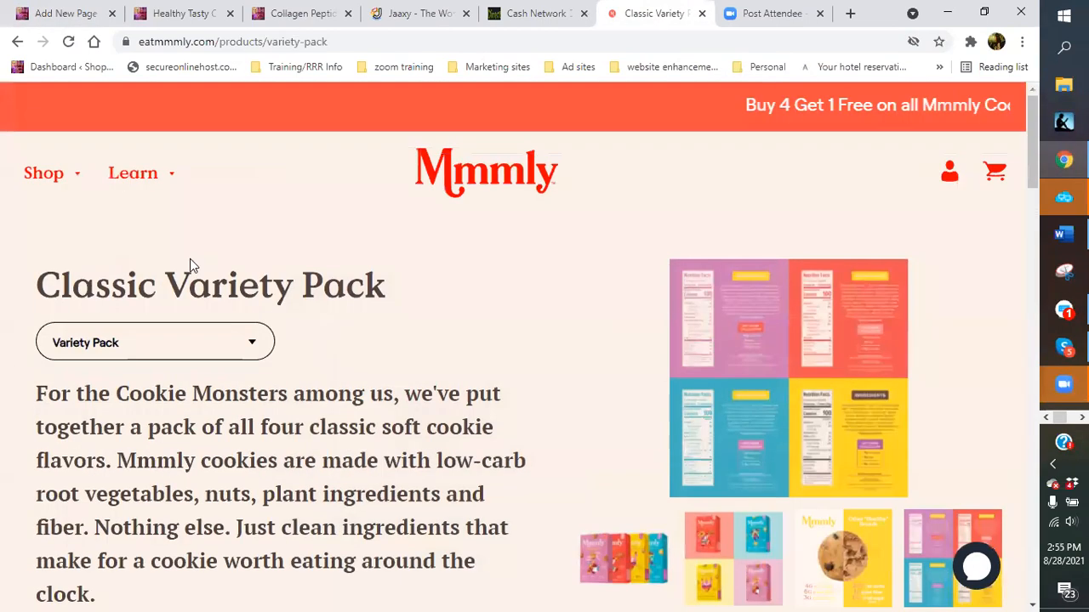
pyautogui.moveTo(21, 174)
pyautogui.click(41, 228)
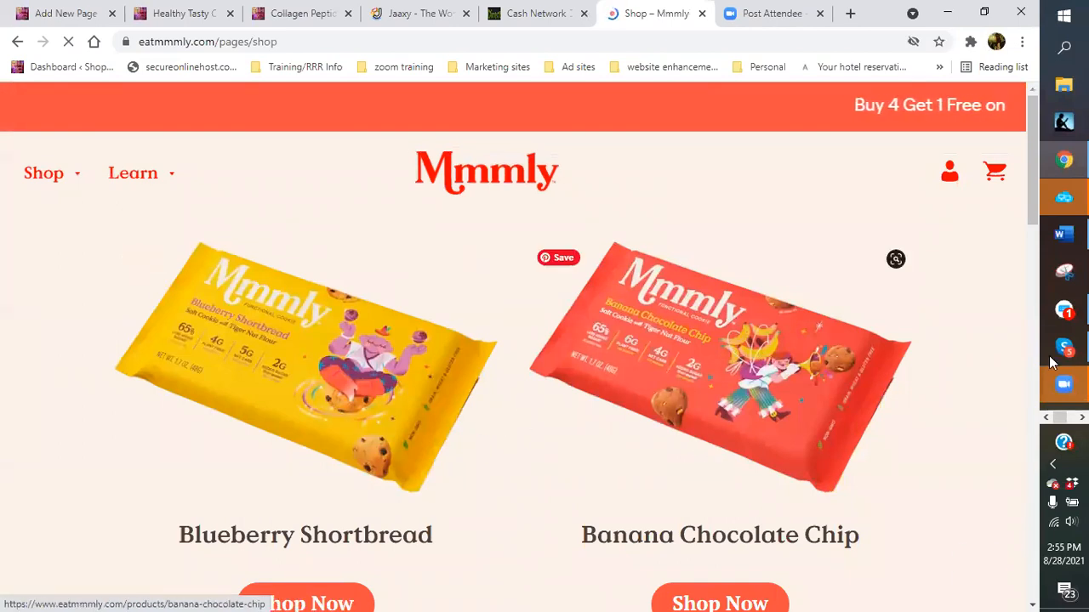
pyautogui.scroll(-7, 428, 338)
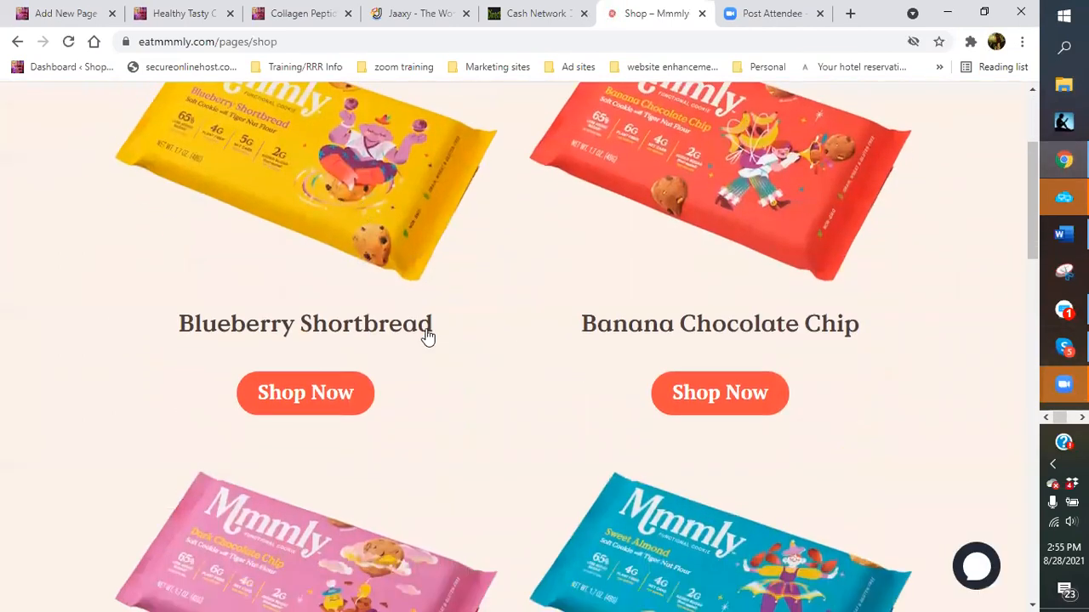
pyautogui.scroll(-8, 429, 339)
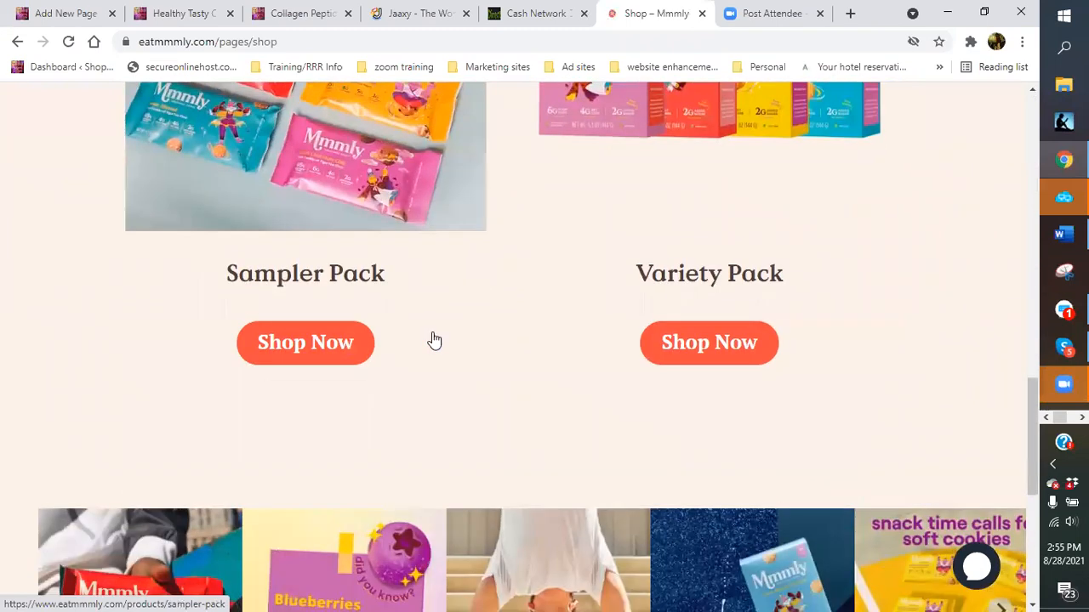
pyautogui.scroll(-4, 434, 340)
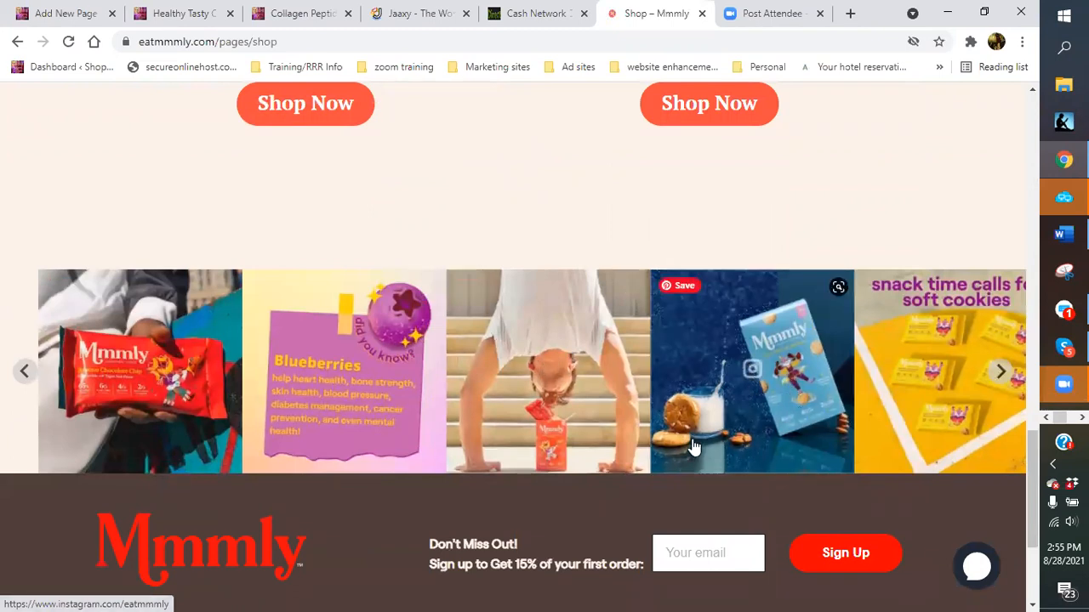
# Go to the eatmmmly Instagram profile from the shop page and open the "A positive mmmindset gives you a glow from within" post.
pyautogui.click(797, 405)
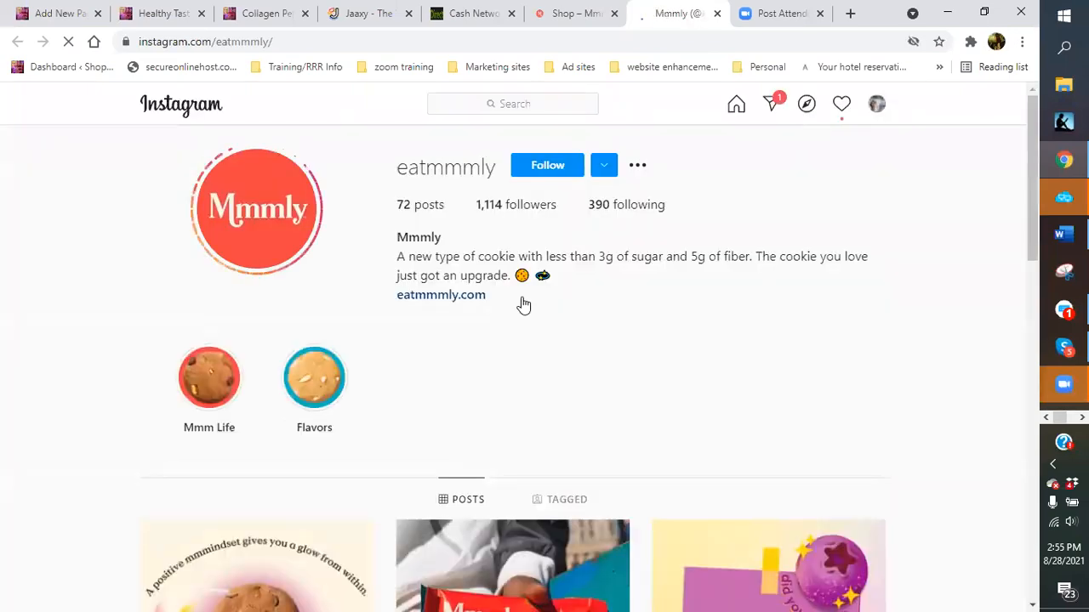
pyautogui.scroll(-2, 705, 306)
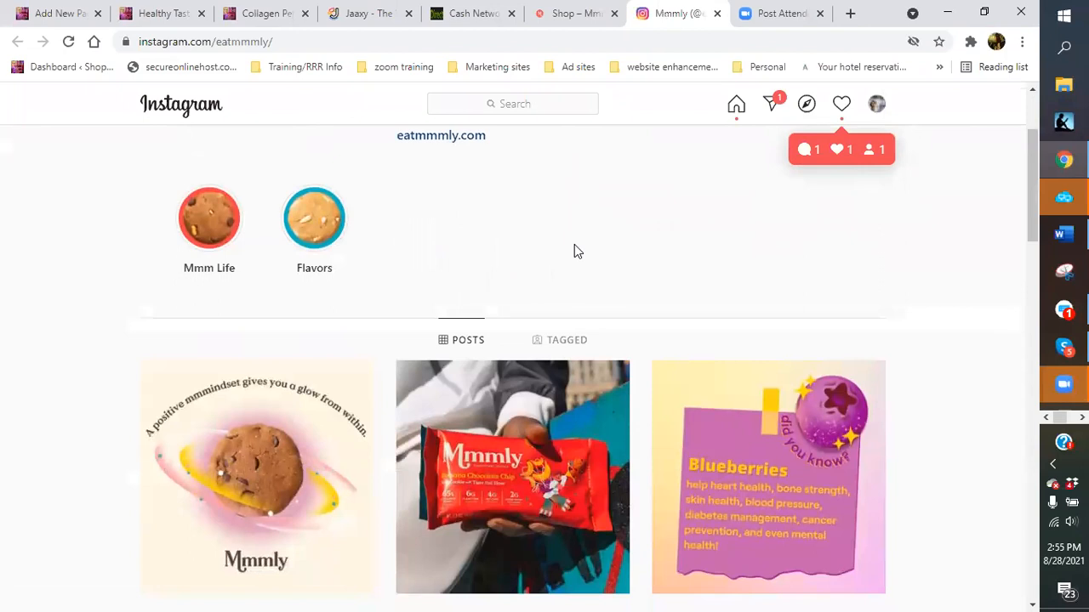
pyautogui.scroll(-2, 399, 289)
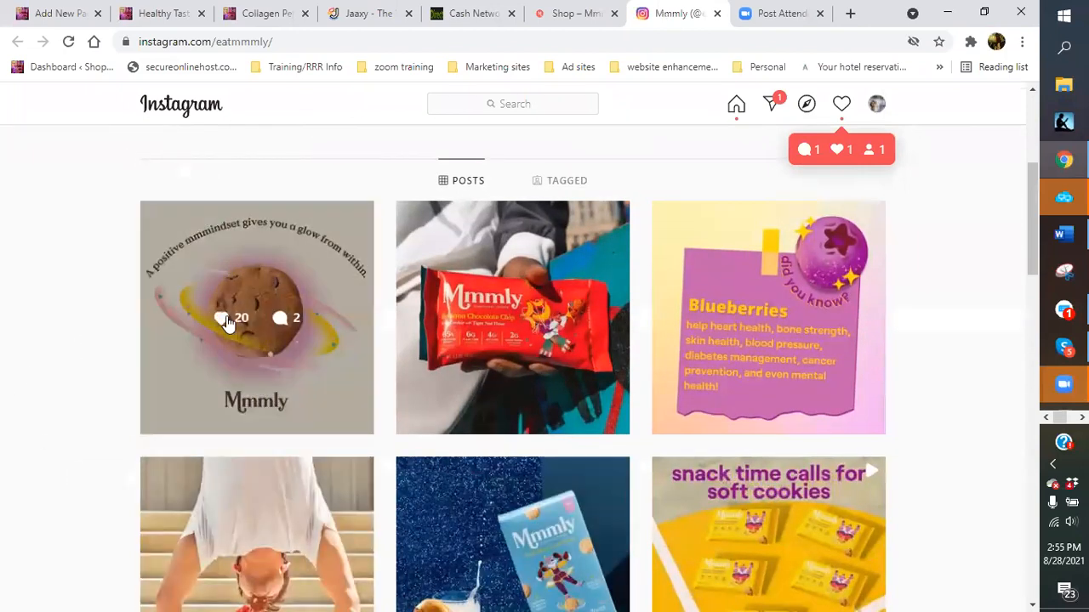
pyautogui.click(249, 283)
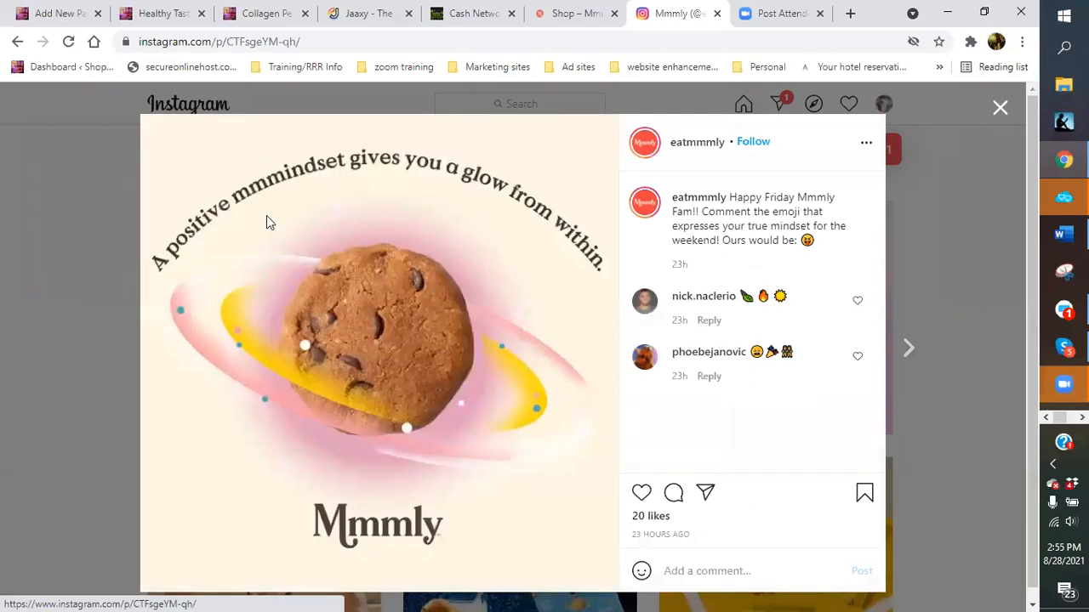
# Capture the post's cookie picture and slogan with Snipping Tool, leaving out the Mmmly logo, and copy the snip.
pyautogui.click(1064, 272)
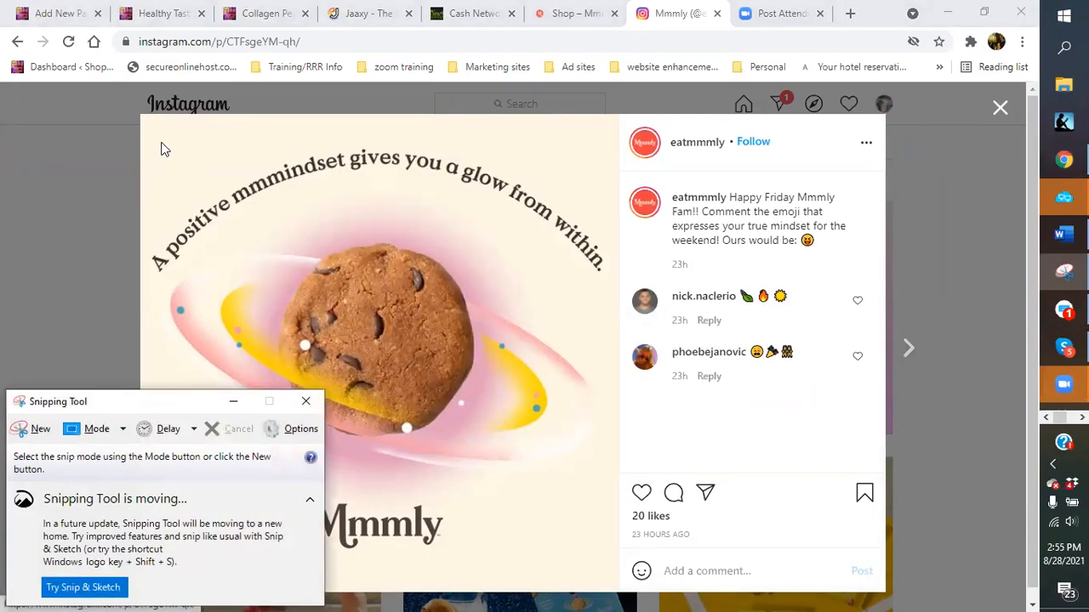
pyautogui.click(34, 429)
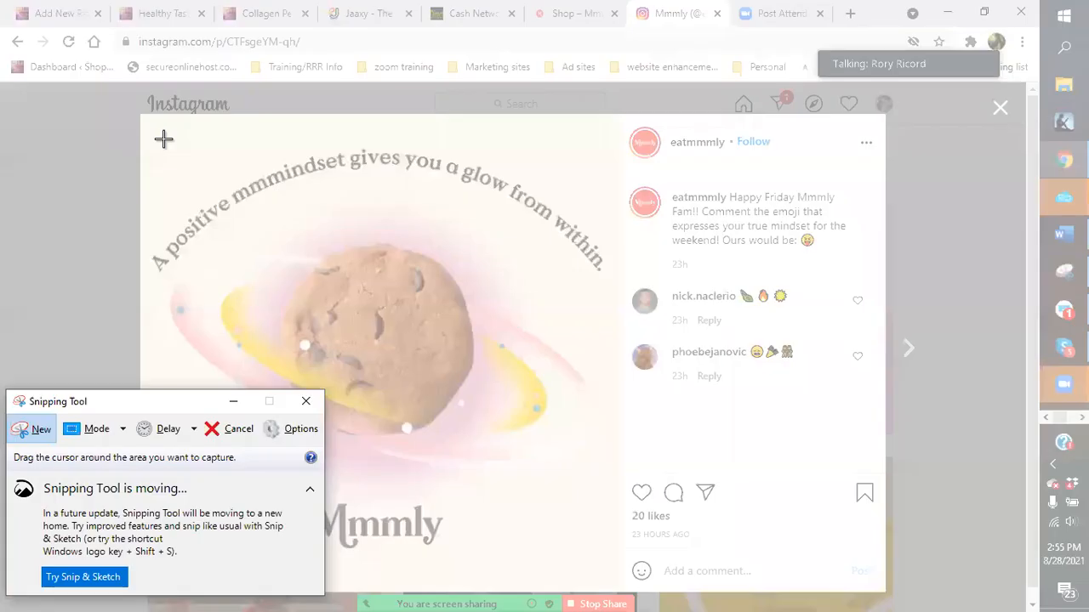
pyautogui.moveTo(143, 133); pyautogui.dragTo(620, 503)
pyautogui.rightClick(292, 201)
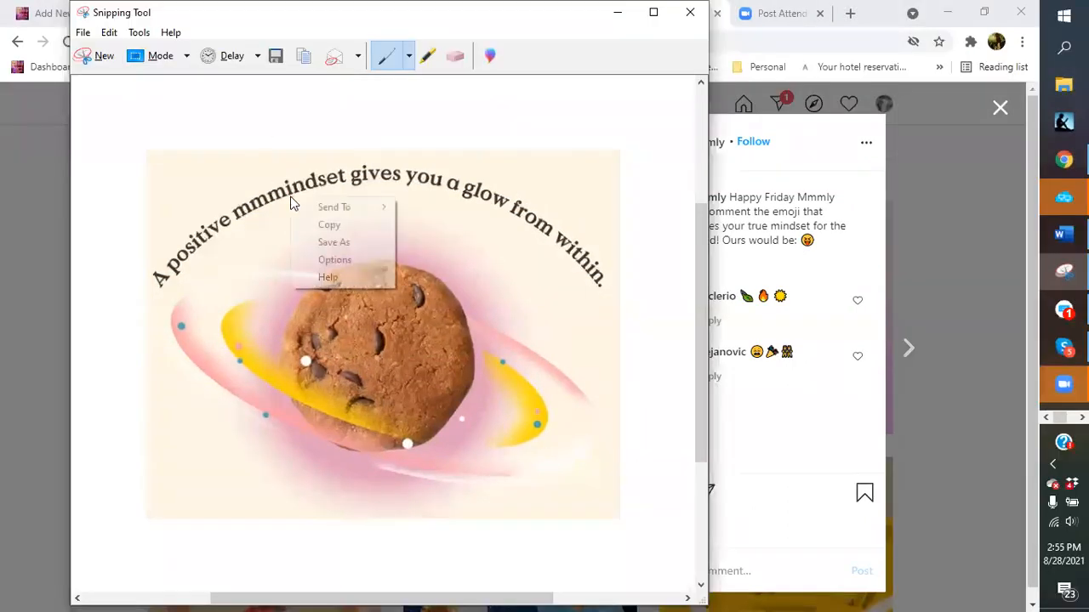
pyautogui.click(323, 228)
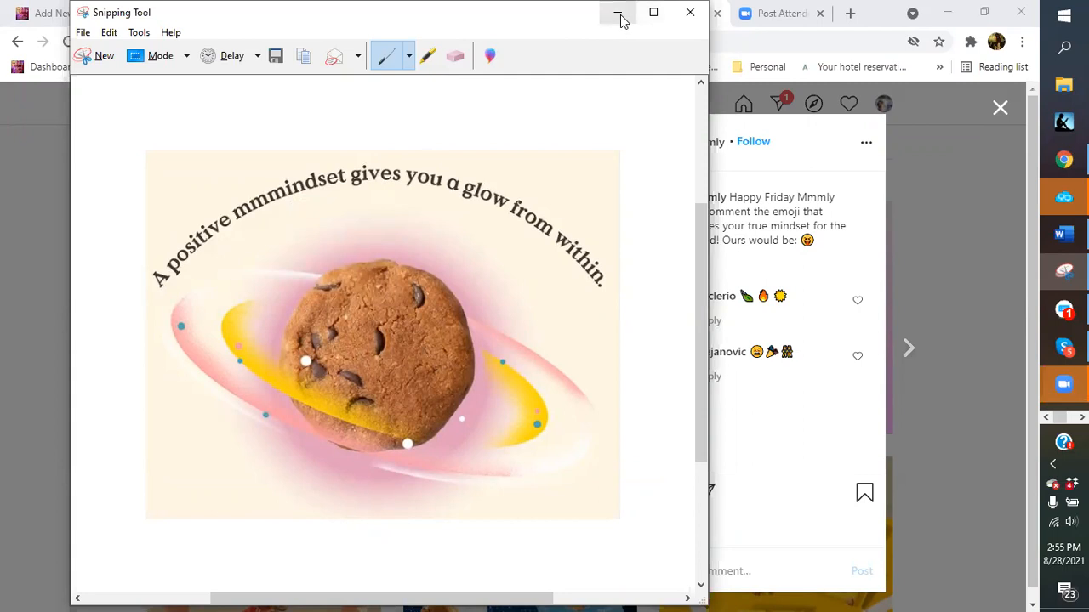
# Close the snip and save it as a PNG file in the healthy cookie folder.
pyautogui.click(689, 12)
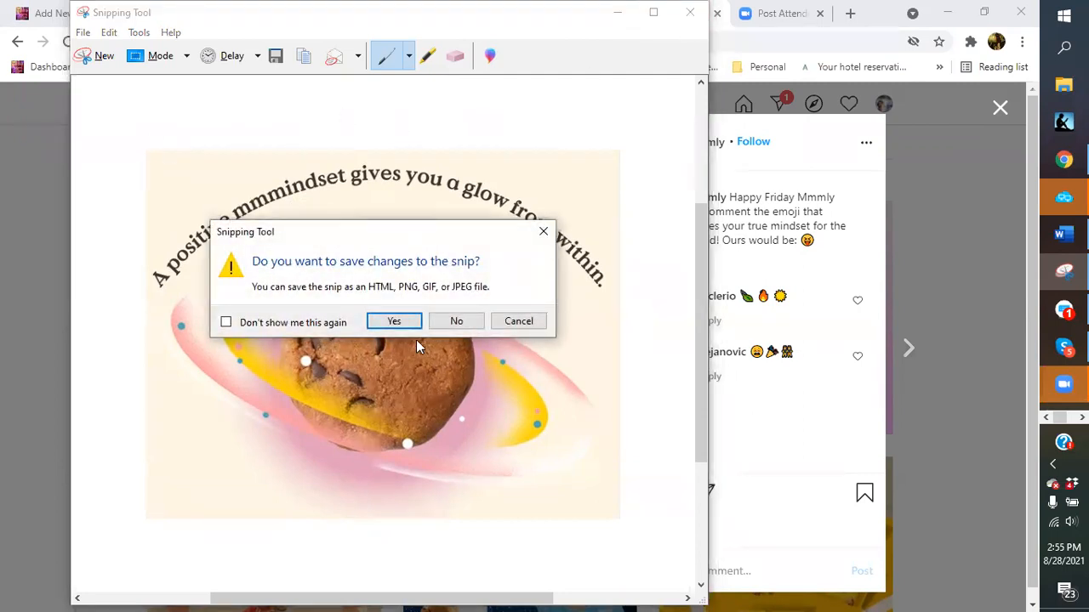
pyautogui.click(373, 319)
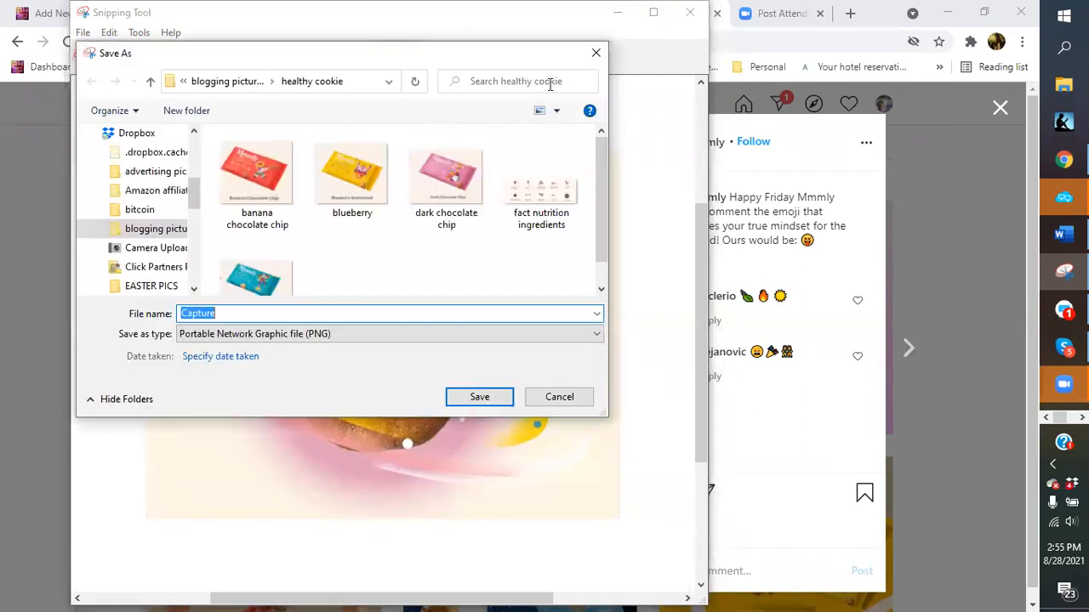
pyautogui.click(479, 397)
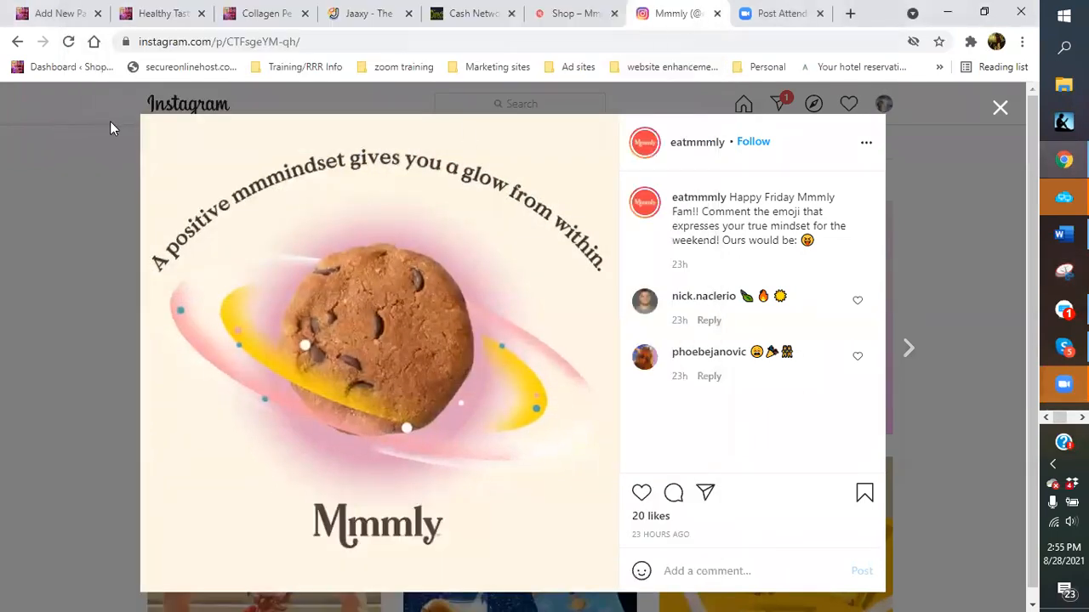
# Back in the WordPress page, paste the copied cookie picture after the paragraph ending in "caloric intake and sugars".
pyautogui.click(80, 14)
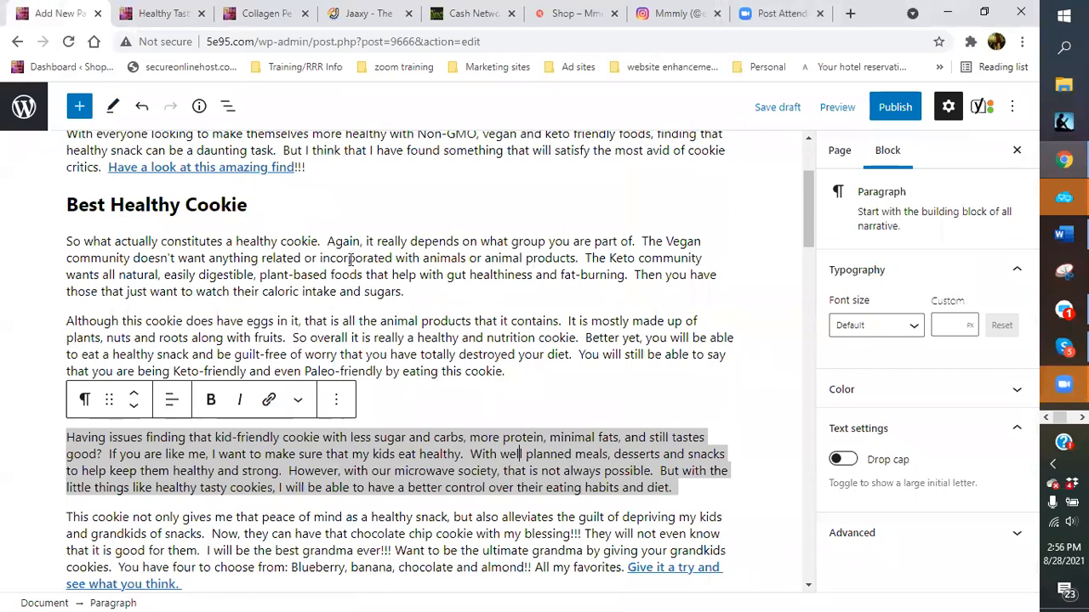
pyautogui.rightClick(438, 292)
pyautogui.click(470, 409)
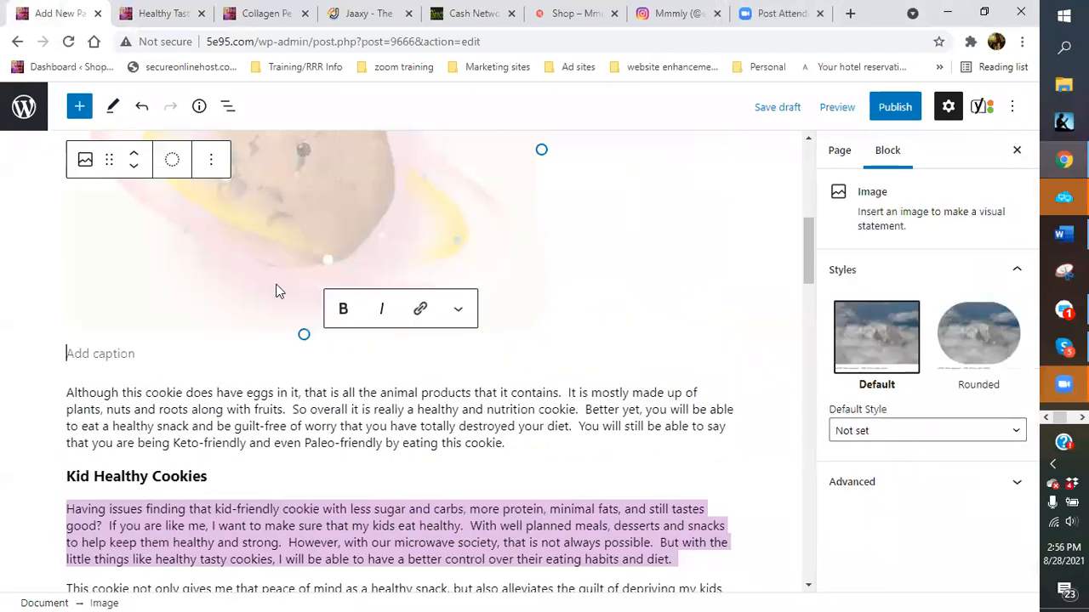
# Shrink the pasted cookie image to about a third of the text width and align it left.
pyautogui.moveTo(532, 388); pyautogui.dragTo(337, 355)
pyautogui.click(194, 176)
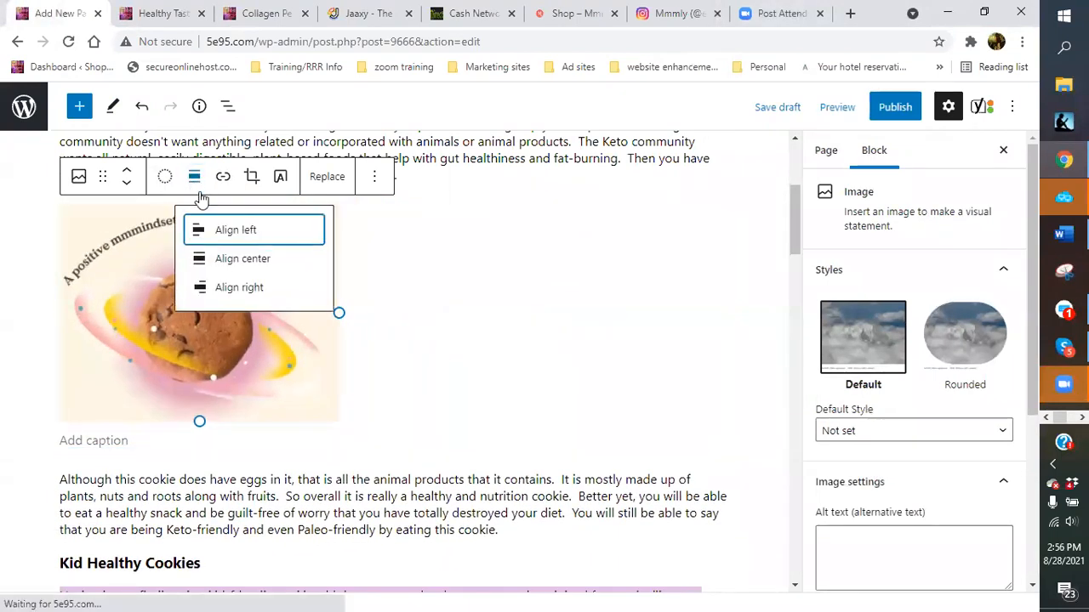
pyautogui.click(212, 235)
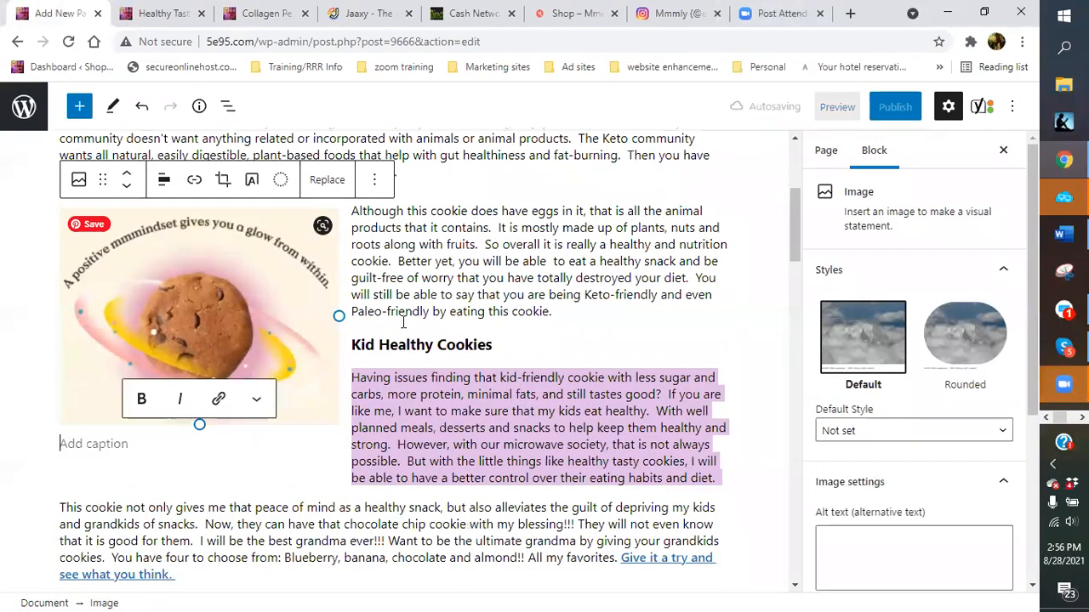
pyautogui.moveTo(339, 312); pyautogui.dragTo(281, 281)
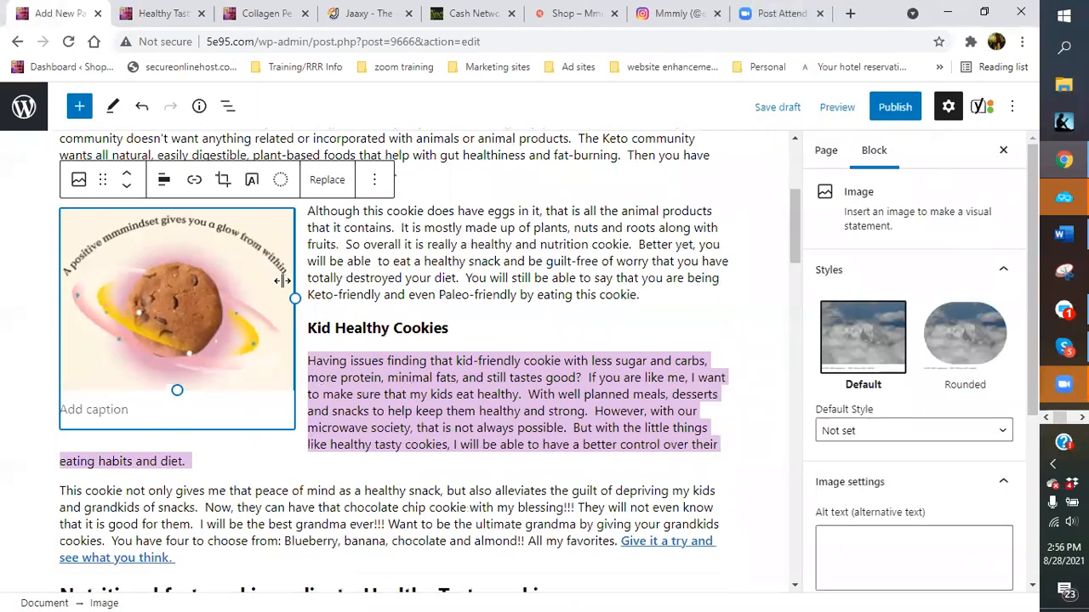
# Move the cookie image up one block, above the paragraph starting with "So what actually constitutes a healthy cookie".
pyautogui.click(132, 179)
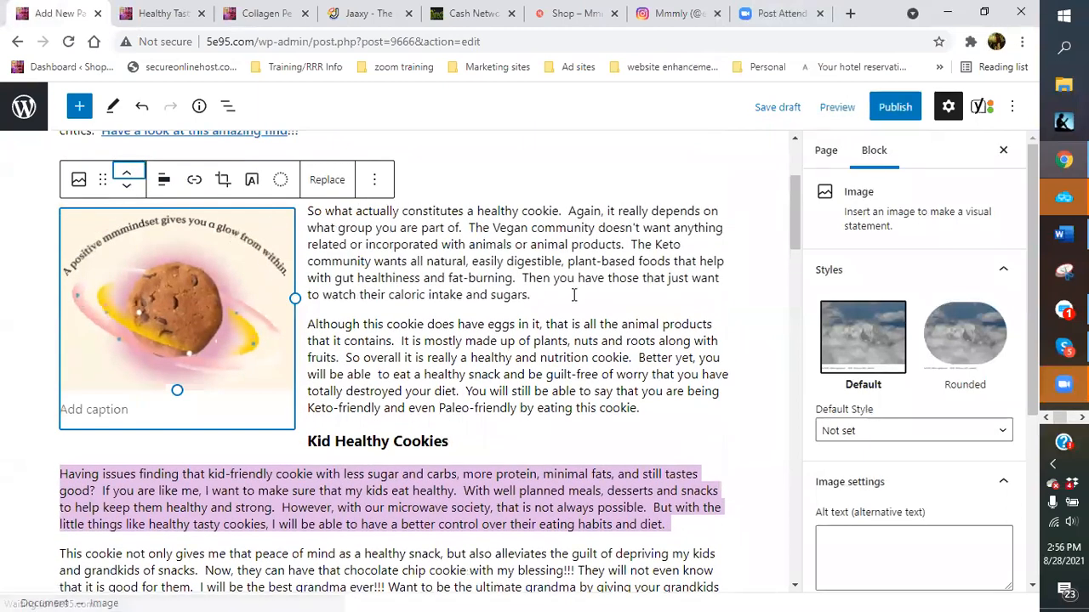
pyautogui.click(575, 295)
pyautogui.moveTo(204, 375)
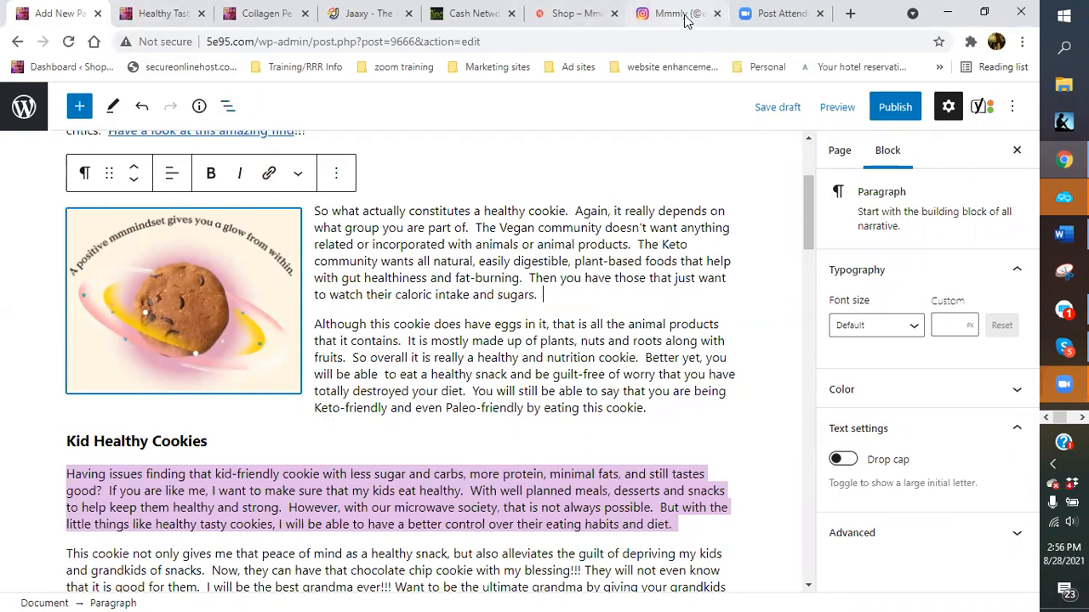
# Close the old Instagram tab and reopen the Mmmly Instagram profile from the picture carousel on the Mmmly shop page.
pyautogui.click(717, 13)
pyautogui.click(591, 18)
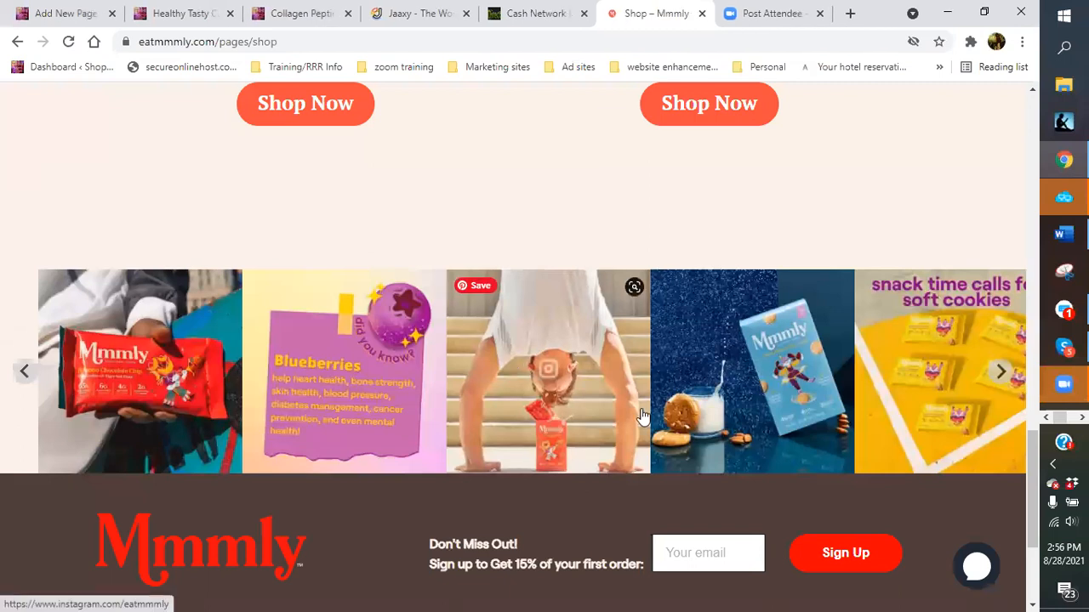
pyautogui.click(1001, 375)
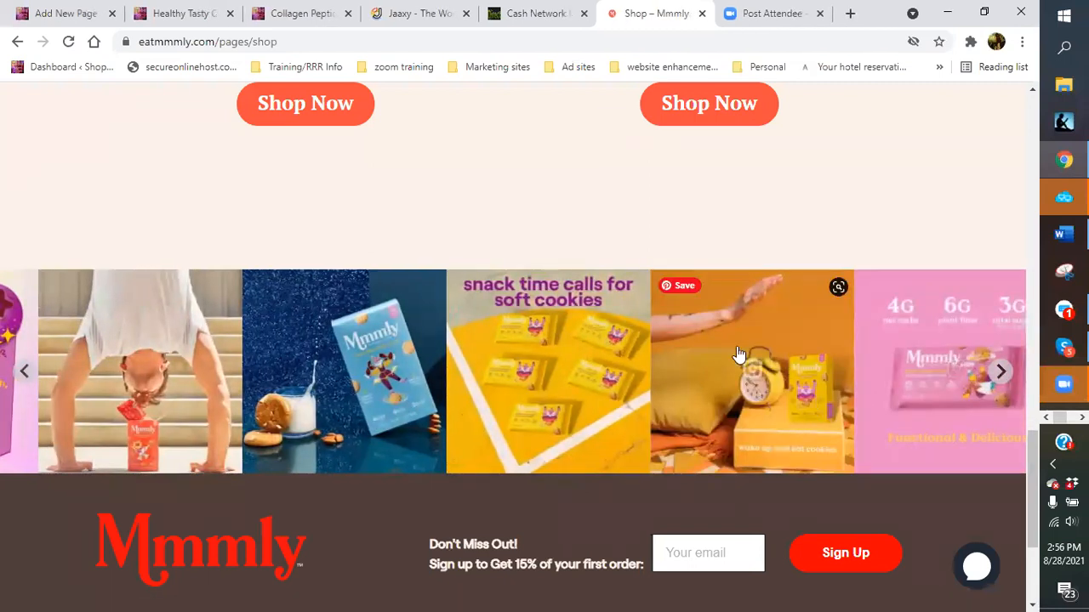
pyautogui.click(798, 347)
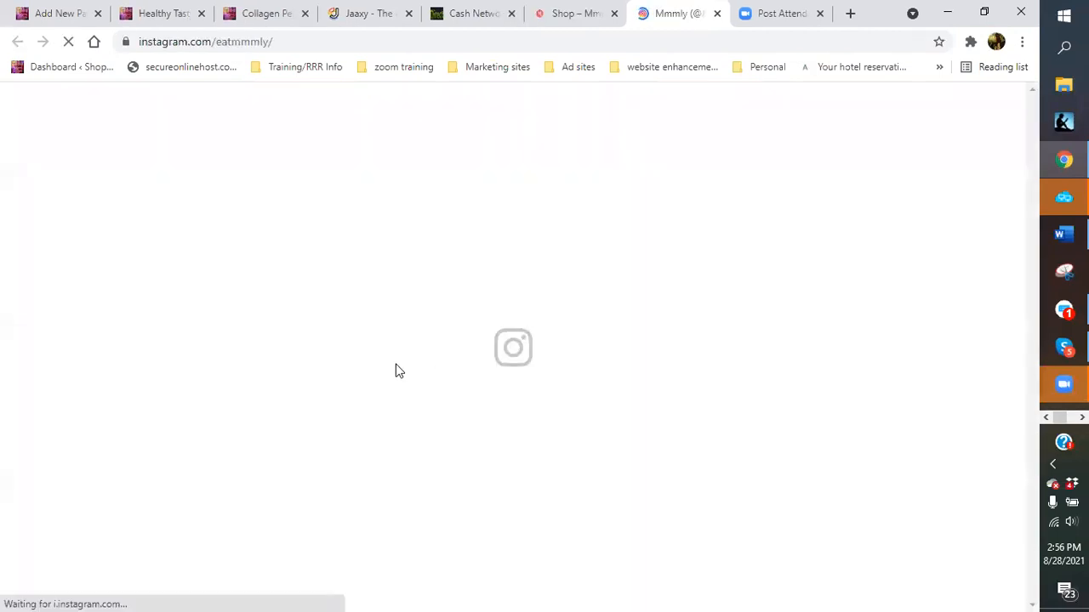
# Open the Mmmly Instagram post showing the blue Sweet Almond cookie box beside a glass of milk.
pyautogui.scroll(-3, 328, 382)
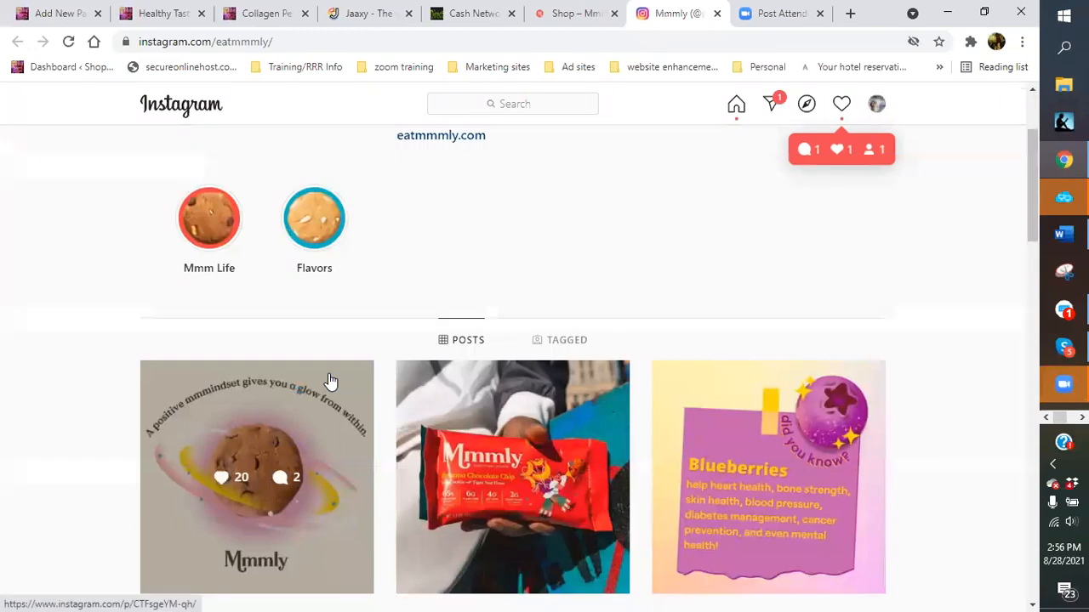
pyautogui.scroll(-3, 813, 412)
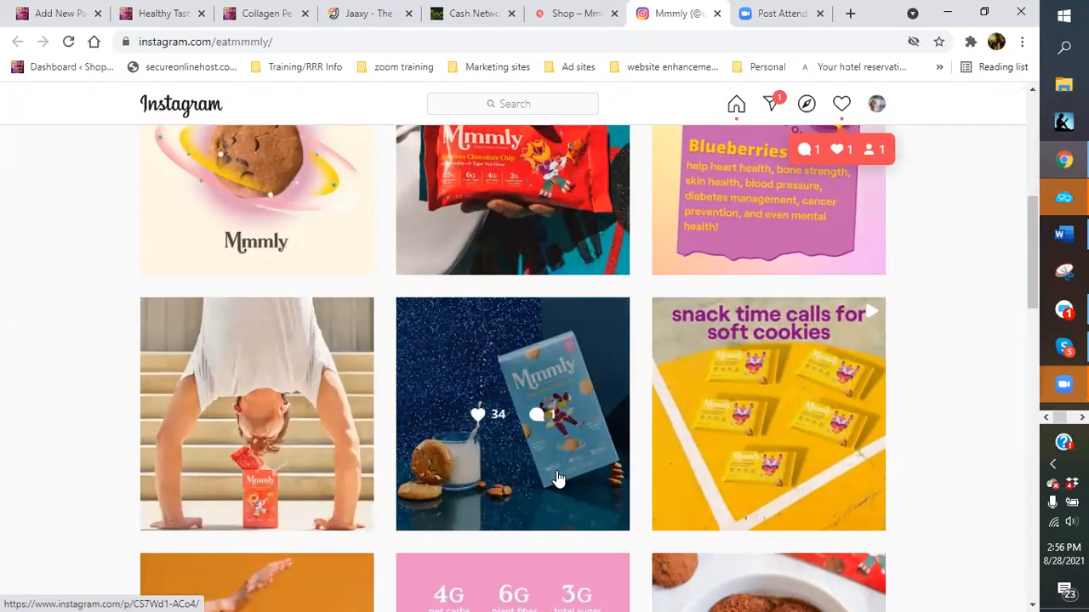
pyautogui.scroll(-1, 557, 479)
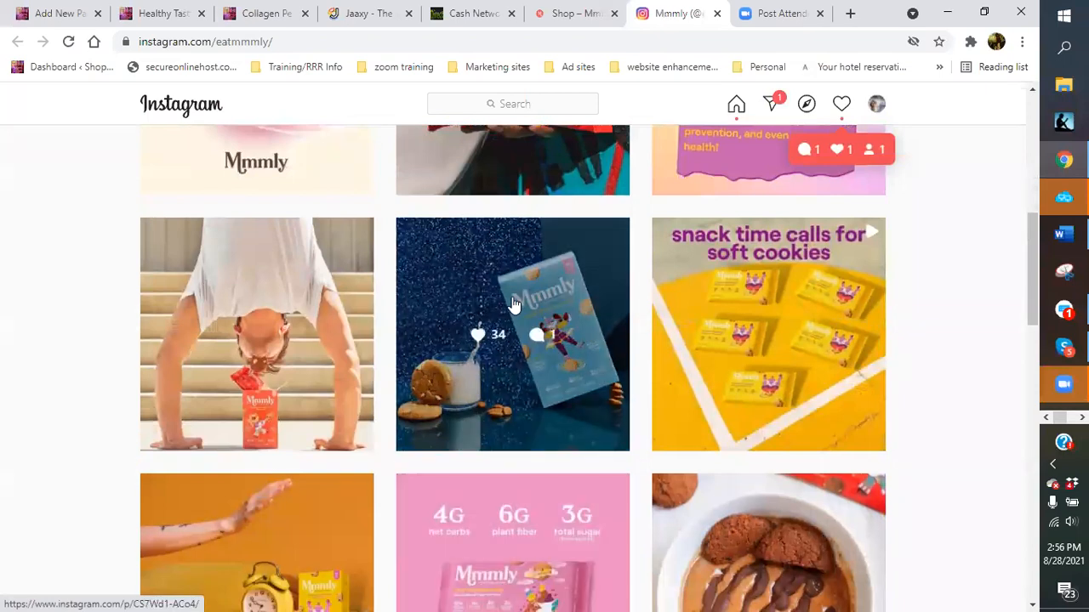
pyautogui.click(513, 305)
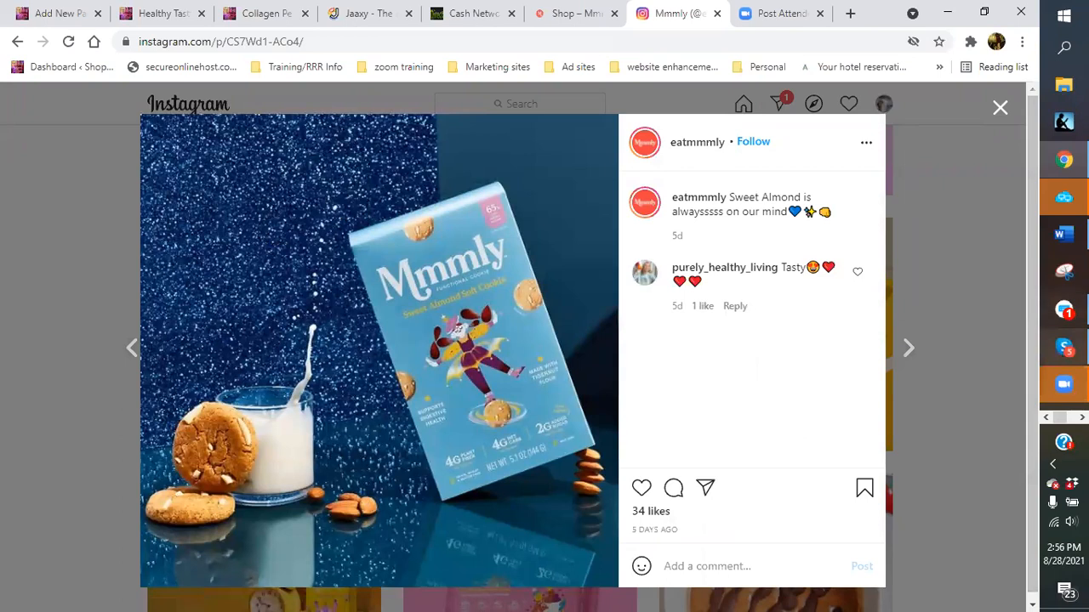
# Capture the Sweet Almond box and milk picture as a new snip with Snipping Tool.
pyautogui.click(1063, 272)
pyautogui.click(24, 431)
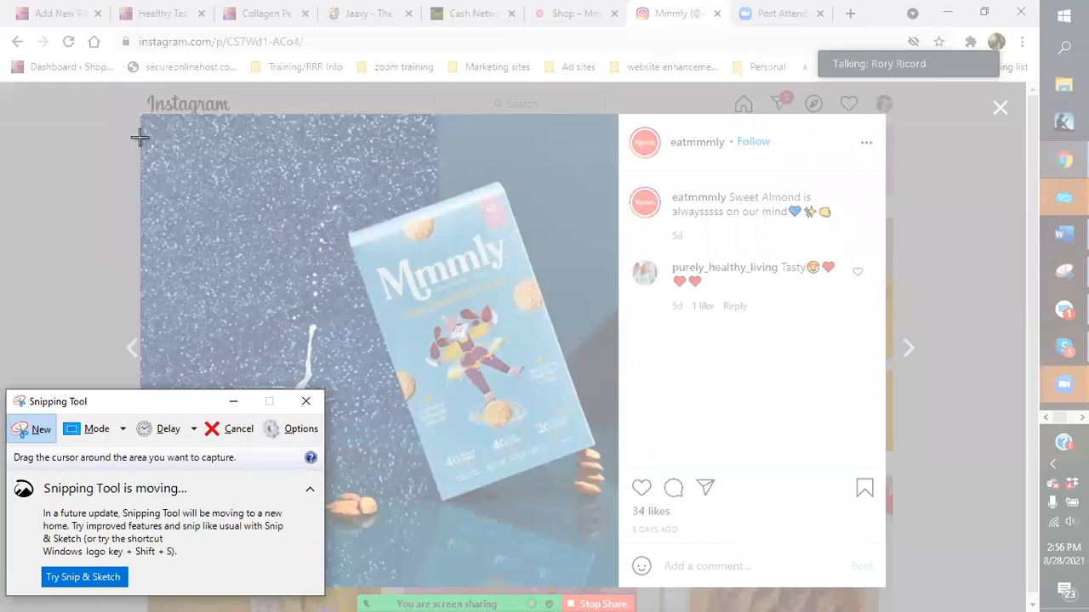
pyautogui.moveTo(142, 129); pyautogui.dragTo(603, 551)
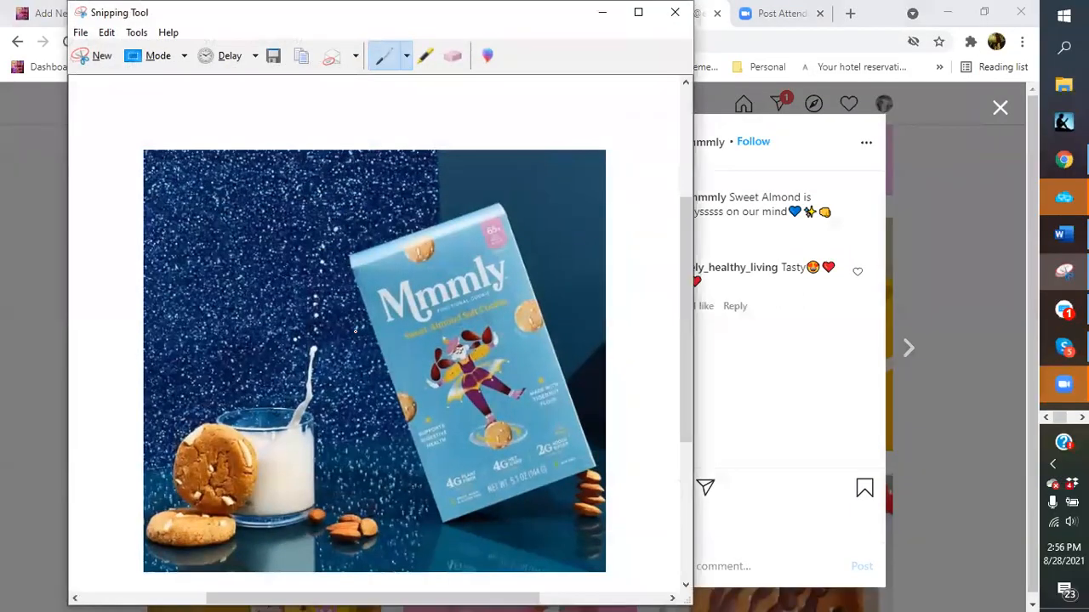
# Save the snip as a PNG named "cookie snack" in the healthy cookie folder and close it.
pyautogui.click(83, 34)
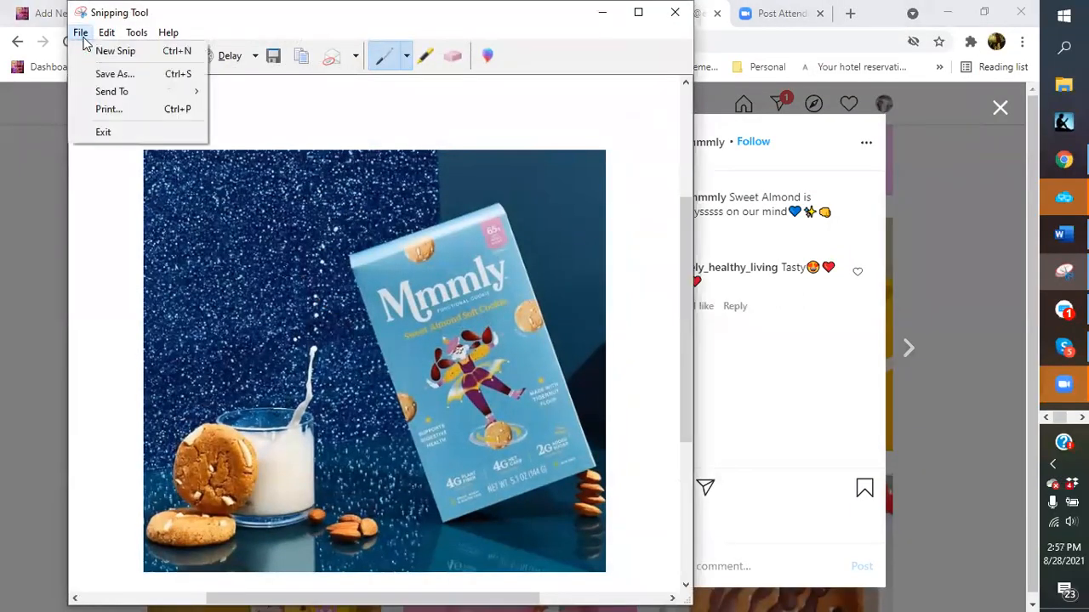
pyautogui.click(107, 74)
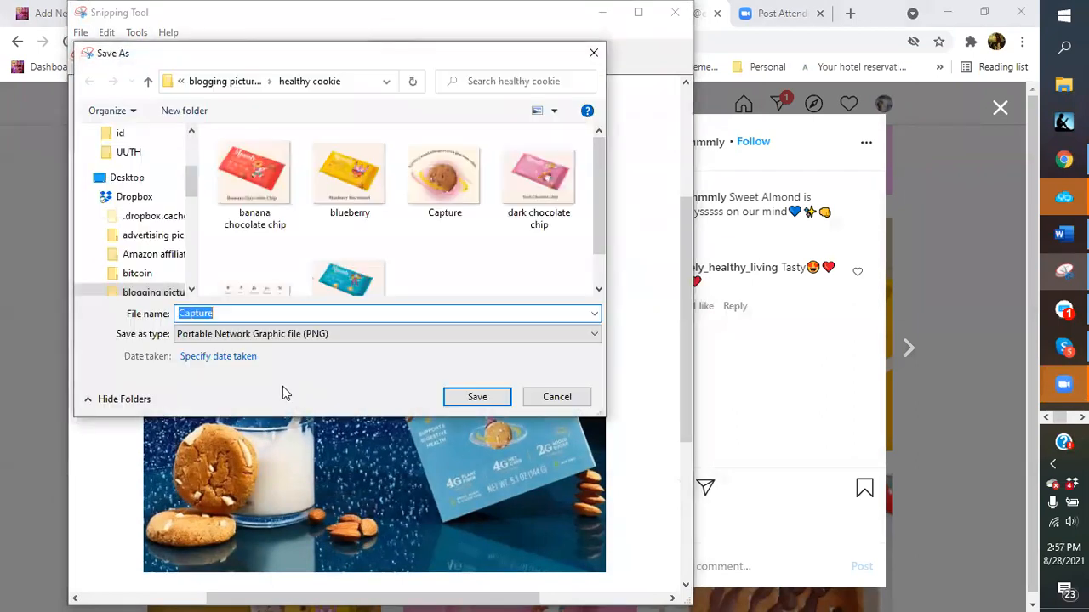
pyautogui.write('cookie snack')
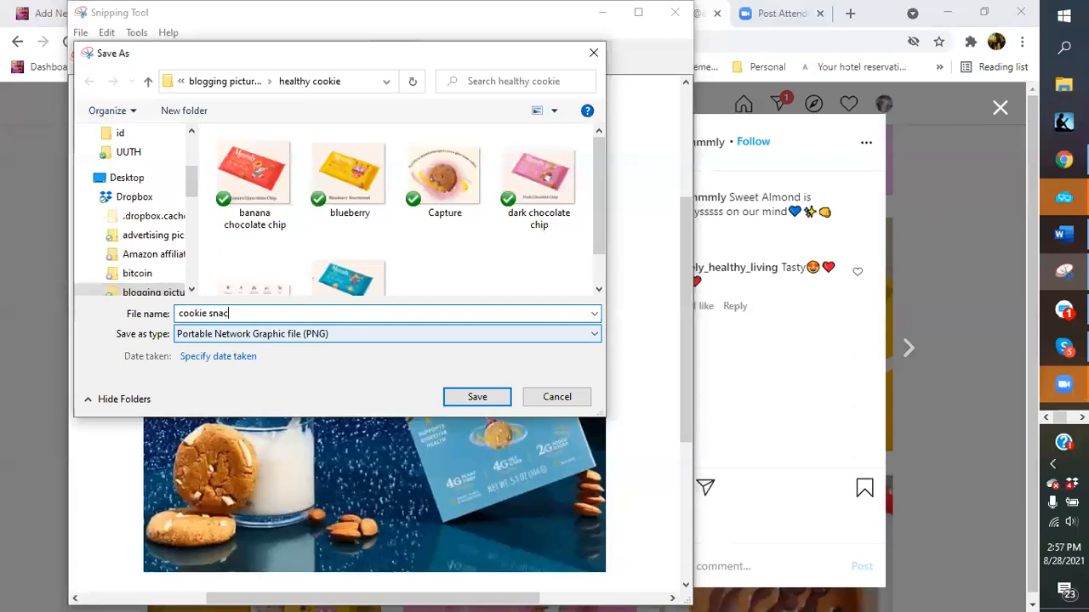
pyautogui.click(488, 402)
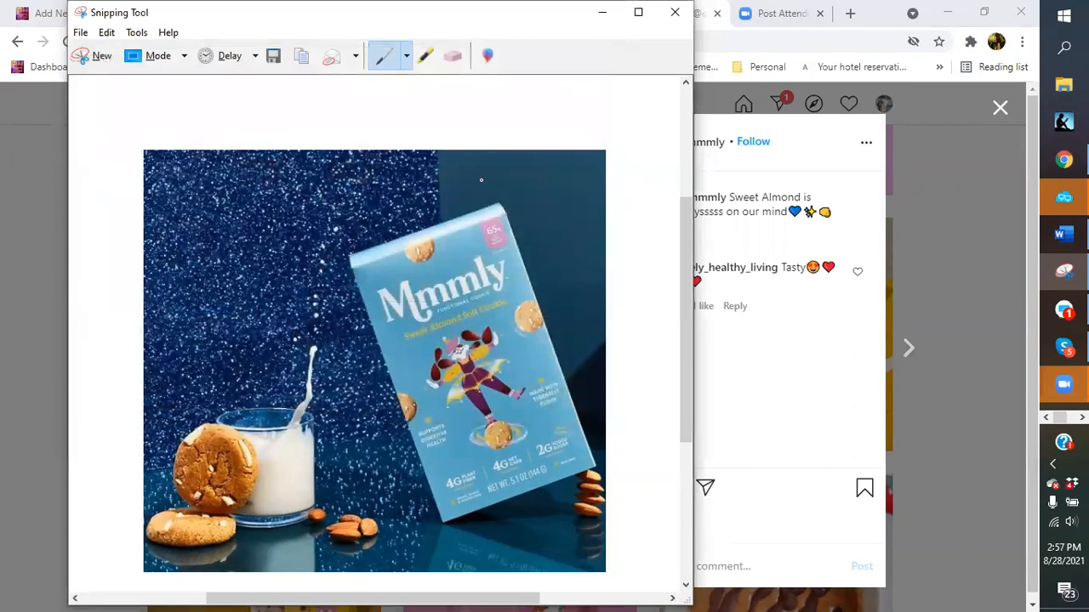
pyautogui.click(674, 12)
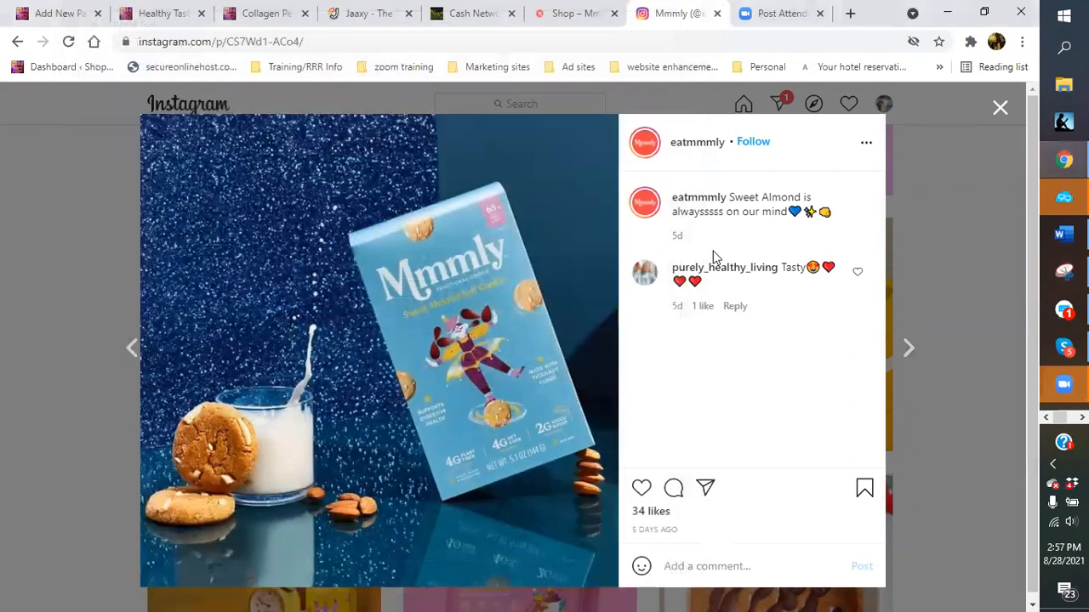
# Advance to the "wake up and eat cookies" post with the alarm clock and open Snipping Tool.
pyautogui.click(911, 349)
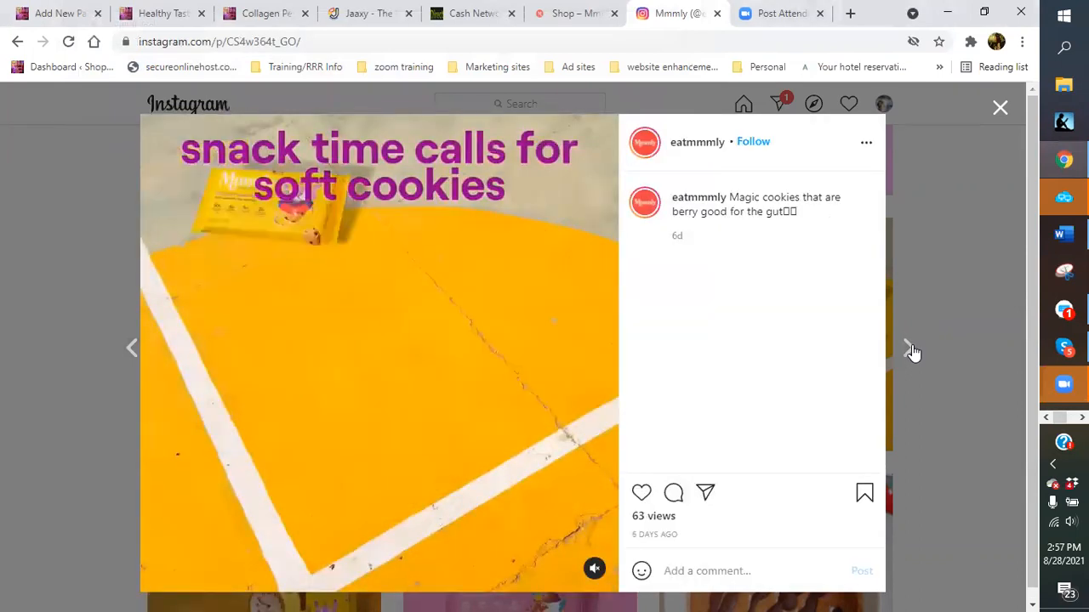
pyautogui.click(908, 348)
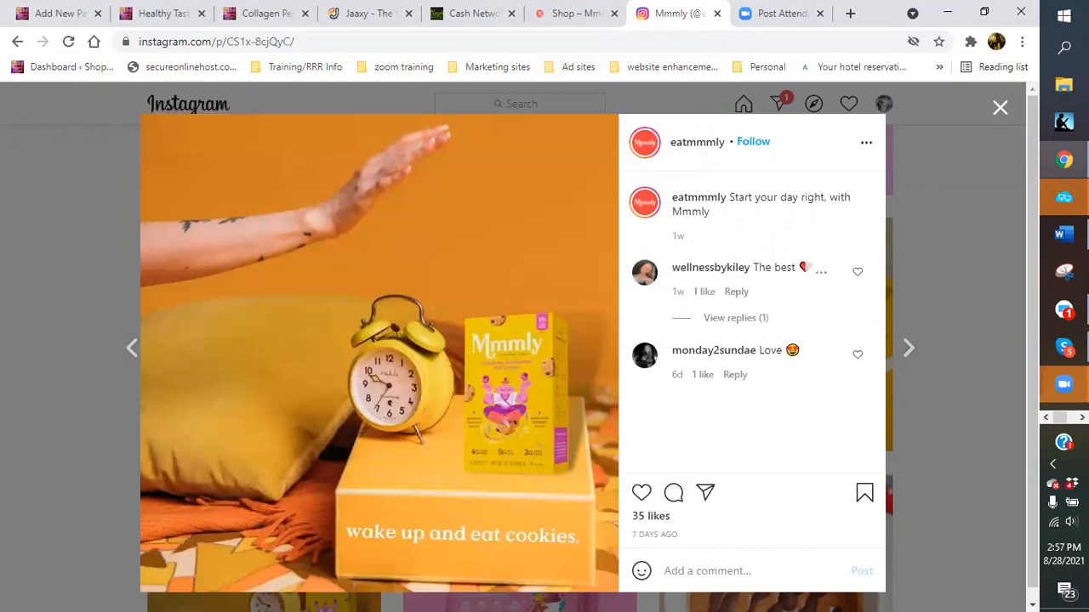
pyautogui.click(1063, 272)
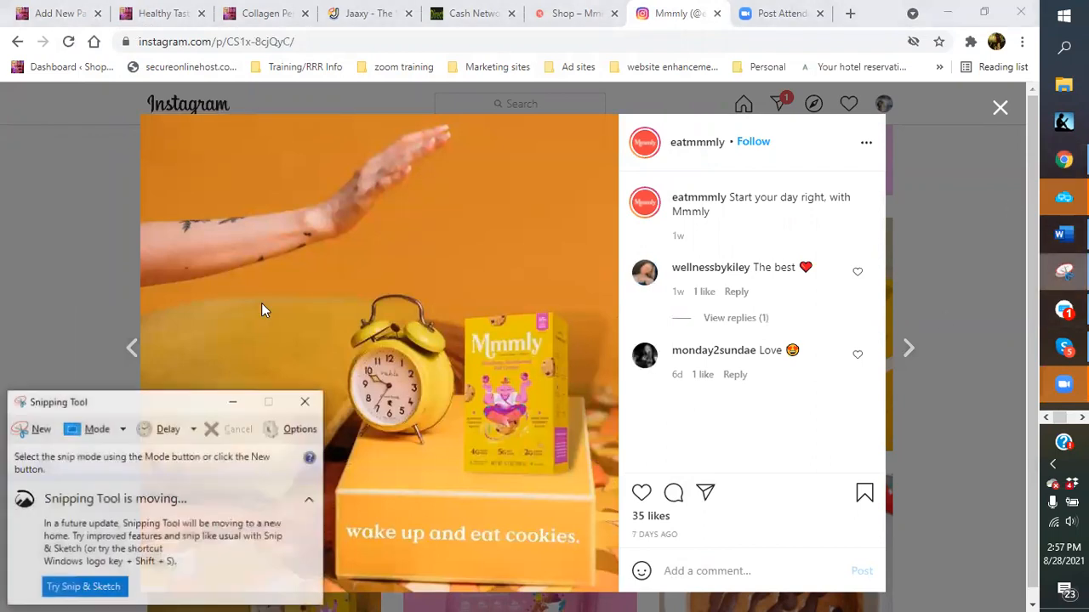
# Capture the Mmmly alarm-clock photo from the Instagram post with the Snipping Tool and copy the snip.
pyautogui.click(34, 429)
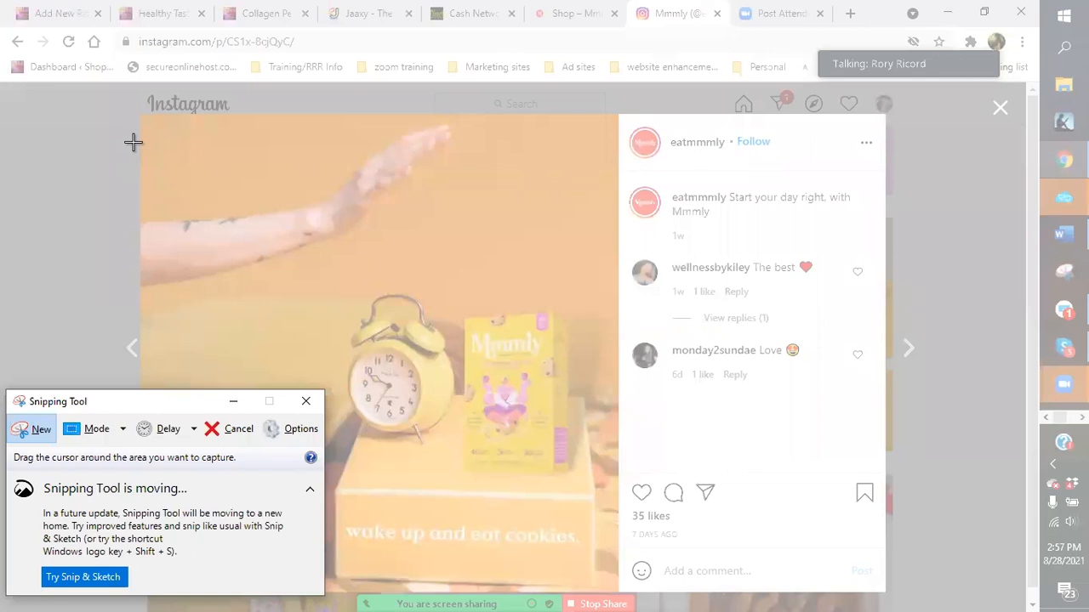
pyautogui.moveTo(139, 125); pyautogui.dragTo(612, 585)
pyautogui.rightClick(328, 269)
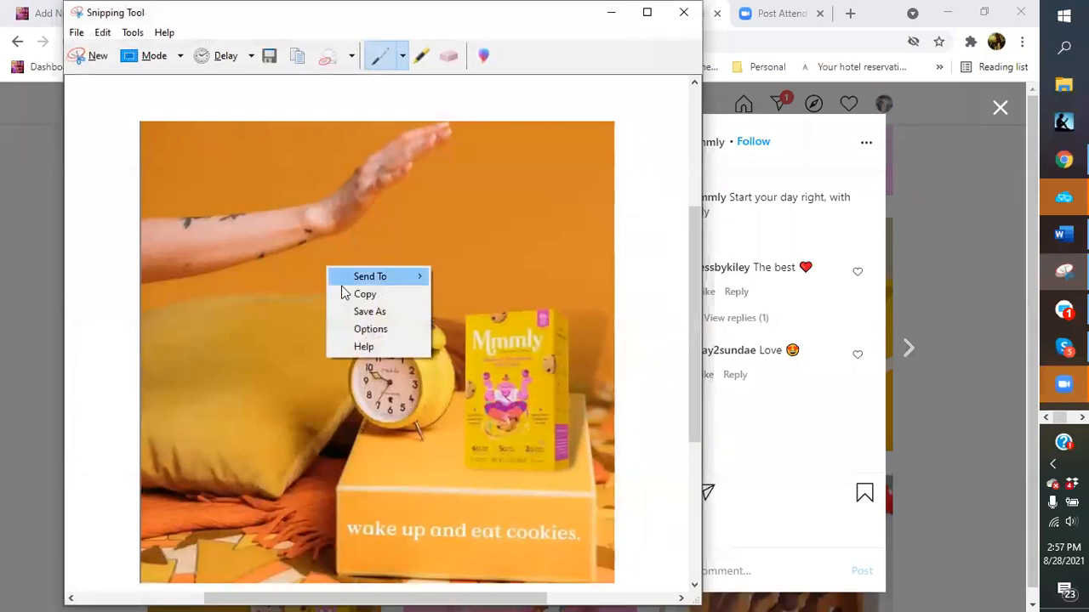
pyautogui.click(359, 294)
pyautogui.click(620, 17)
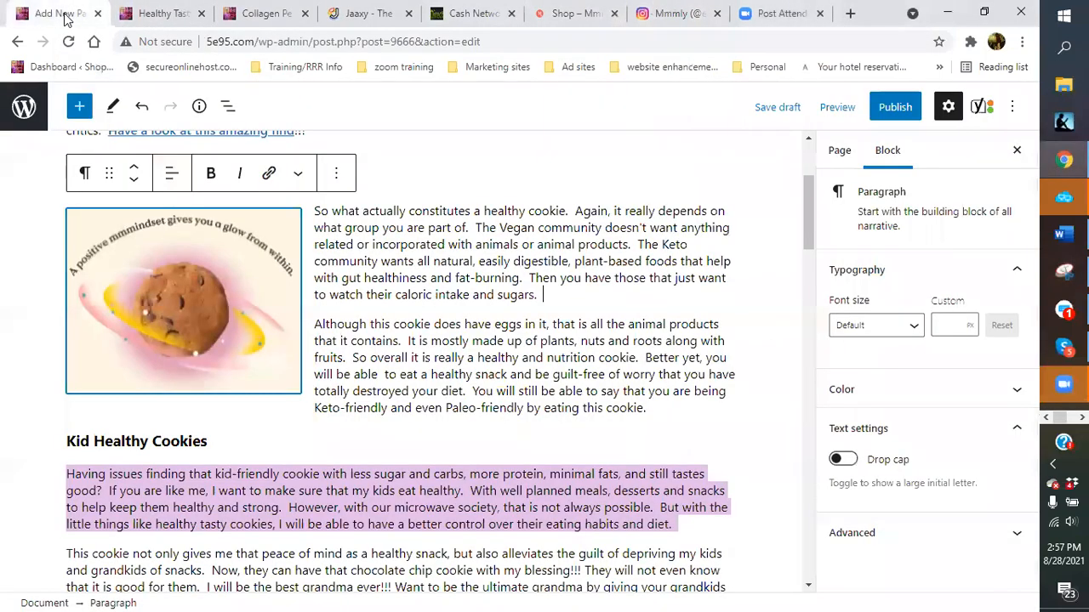
# Switch to the WordPress page editor, shrink the nutrition facts image to a little over half the text width and center it.
pyautogui.click(68, 17)
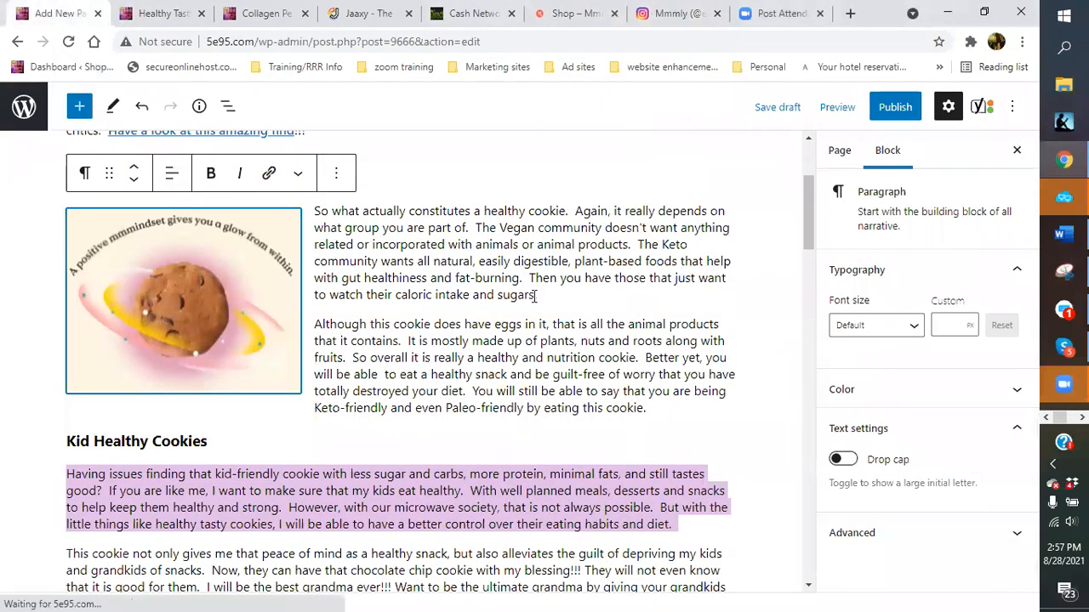
pyautogui.scroll(-2, 468, 439)
pyautogui.scroll(-4, 449, 416)
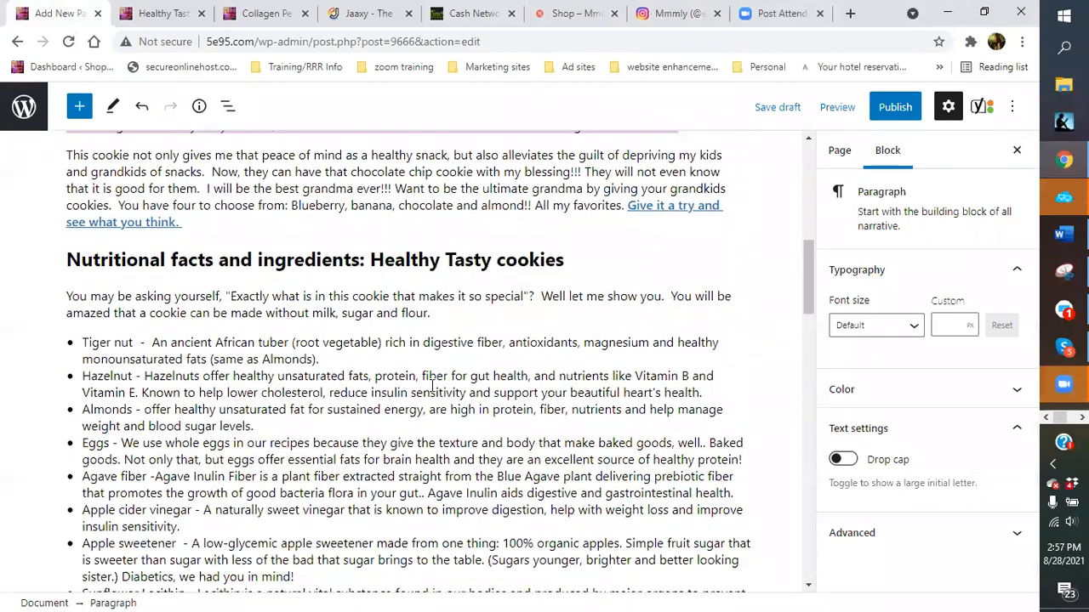
pyautogui.scroll(3, 418, 365)
pyautogui.scroll(-3, 425, 495)
pyautogui.scroll(-4, 424, 494)
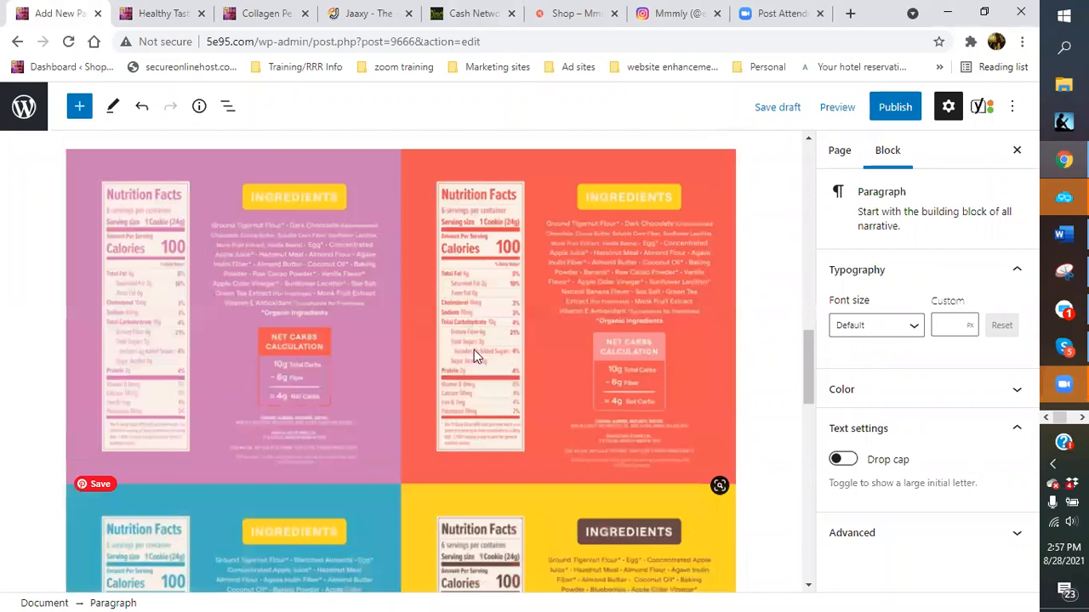
pyautogui.click(473, 350)
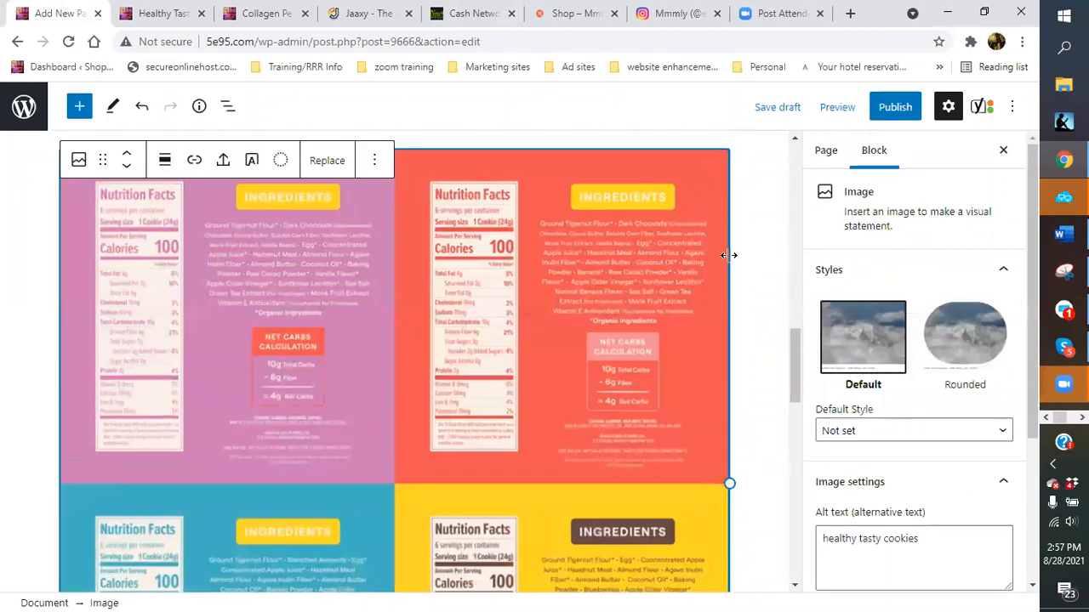
pyautogui.moveTo(705, 474); pyautogui.dragTo(440, 298)
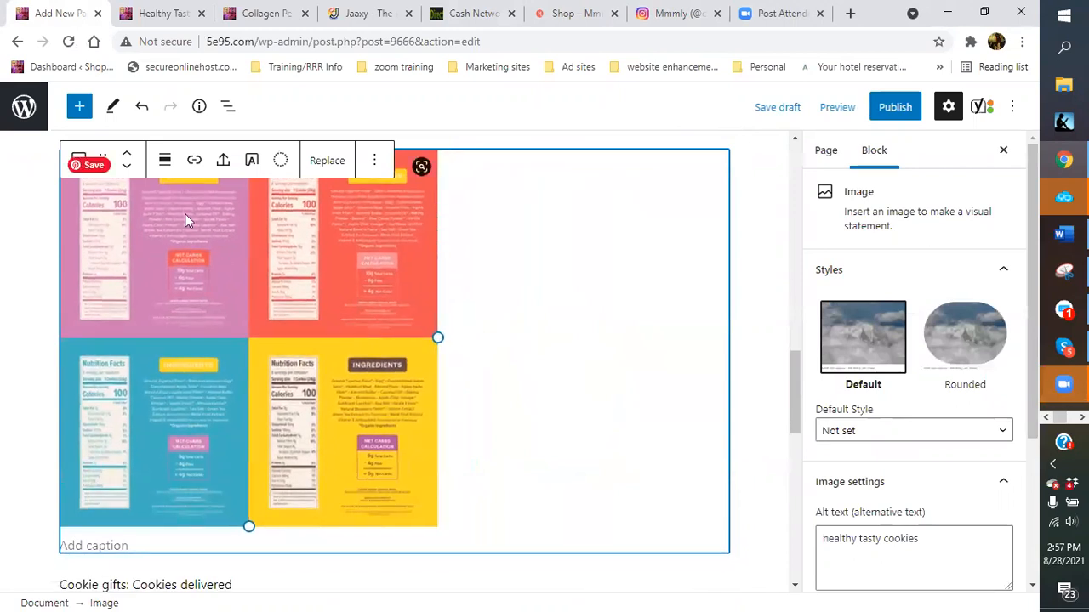
pyautogui.click(165, 160)
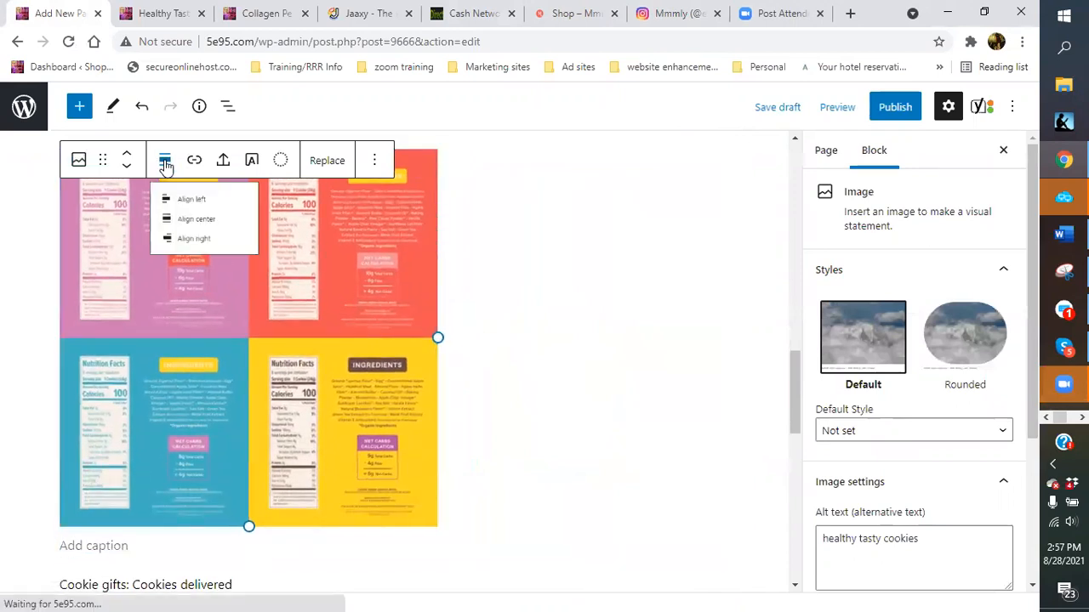
pyautogui.click(212, 242)
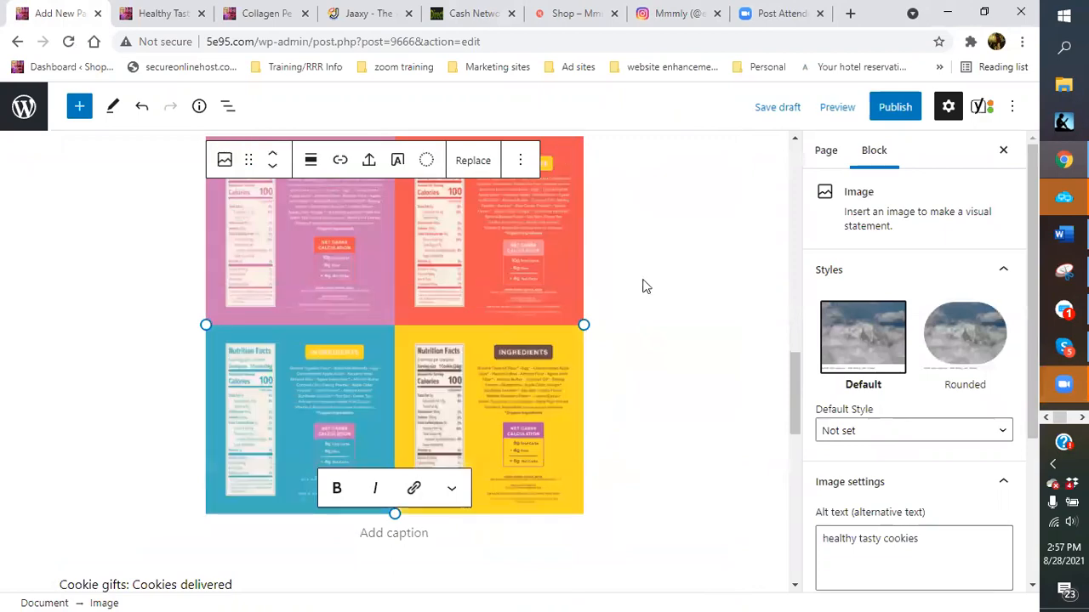
# Shrink the cookie image under the "Best Healthy Cookie" heading to about a quarter of the text width.
pyautogui.scroll(4, 644, 284)
pyautogui.scroll(11, 644, 285)
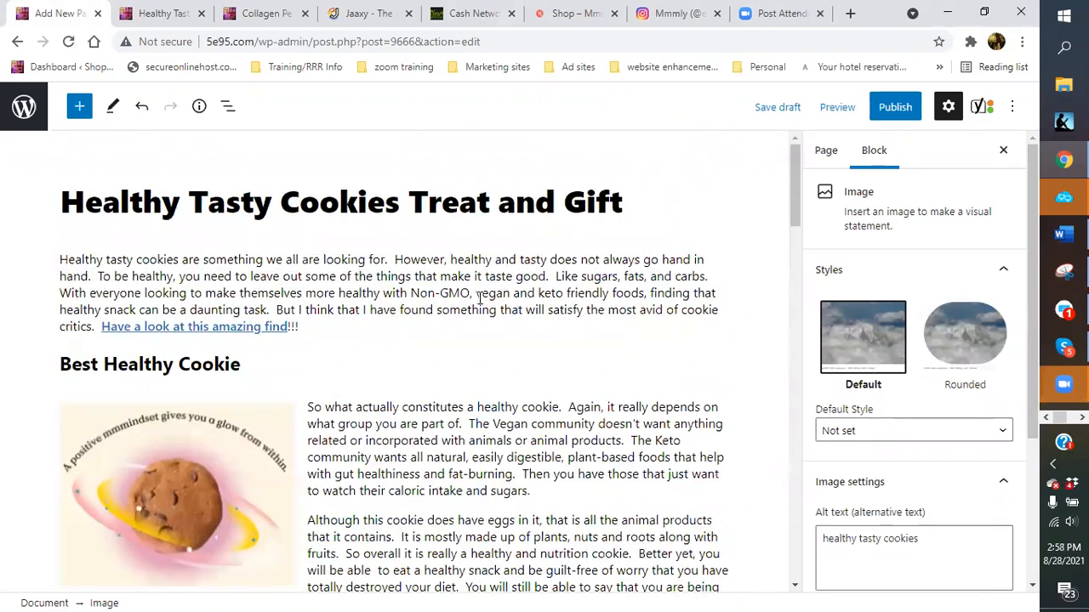
pyautogui.scroll(-4, 255, 272)
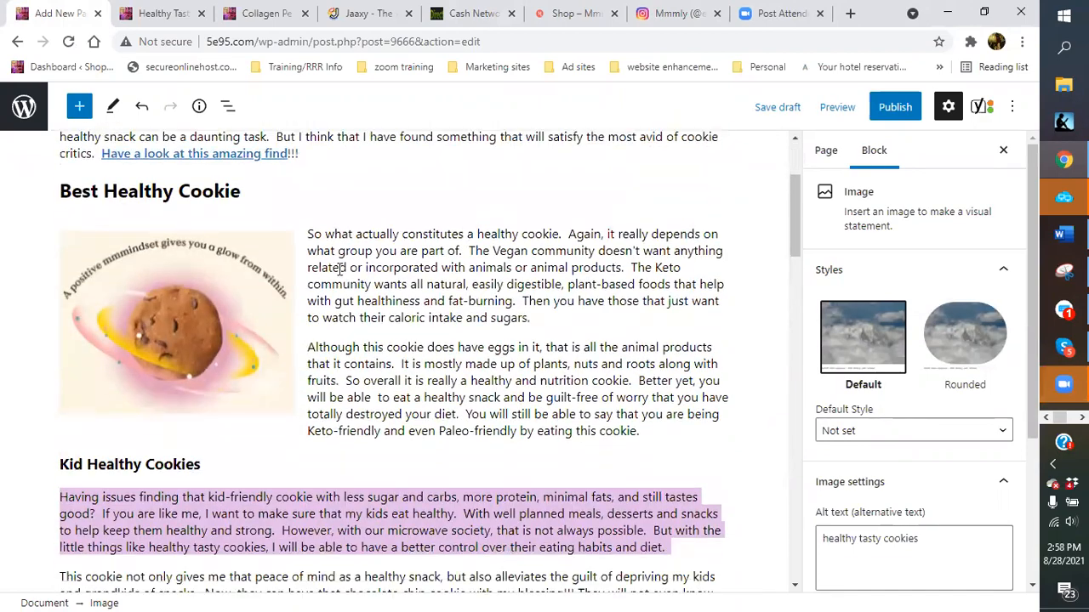
pyautogui.click(228, 208)
pyautogui.moveTo(293, 181); pyautogui.dragTo(228, 162)
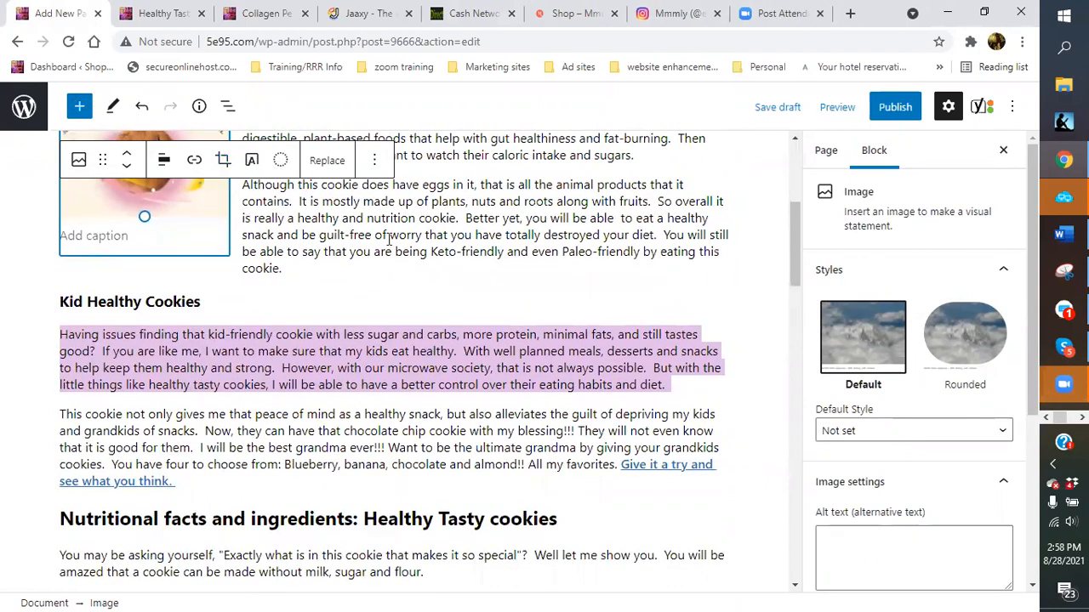
# Paste the copied photo after "healthy and" in the Summary paragraph and shrink it to about half its pasted width.
pyautogui.scroll(-3, 409, 310)
pyautogui.scroll(-12, 408, 310)
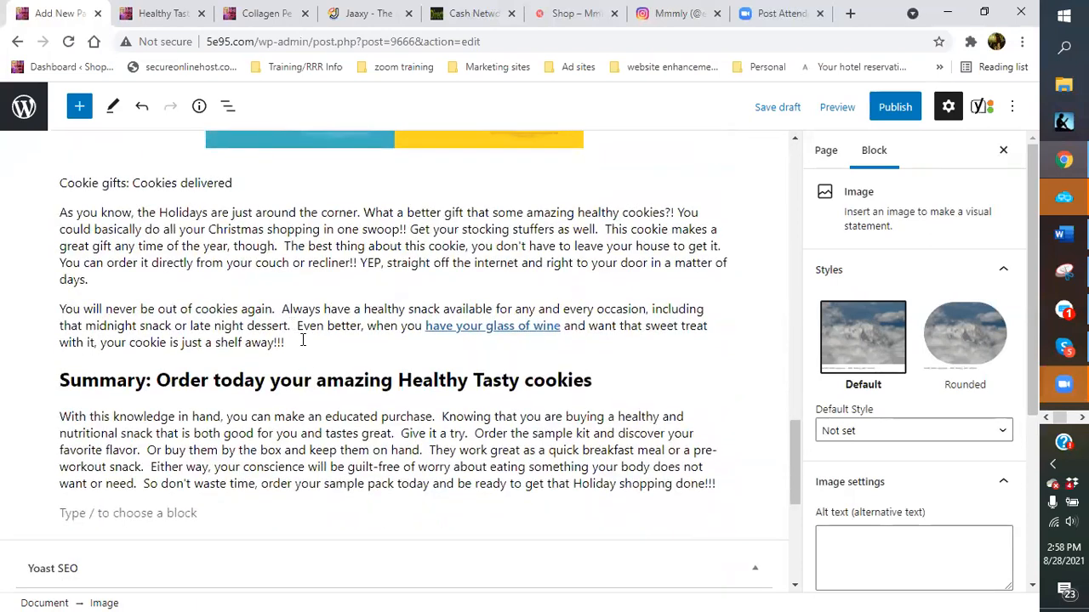
pyautogui.click(706, 418)
pyautogui.rightClick(706, 418)
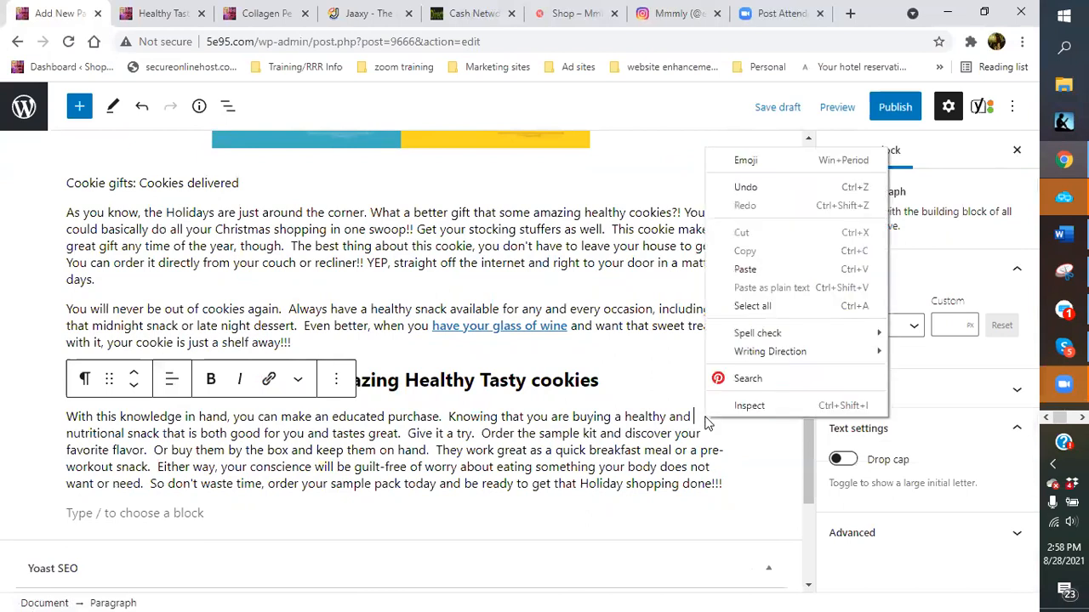
pyautogui.click(750, 272)
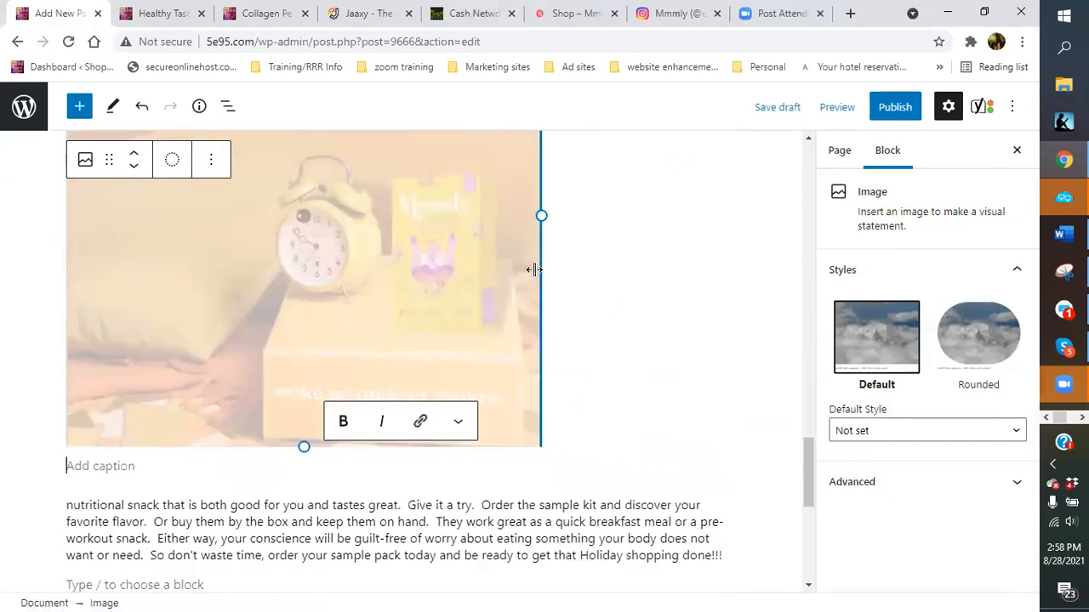
pyautogui.moveTo(534, 215); pyautogui.dragTo(294, 218)
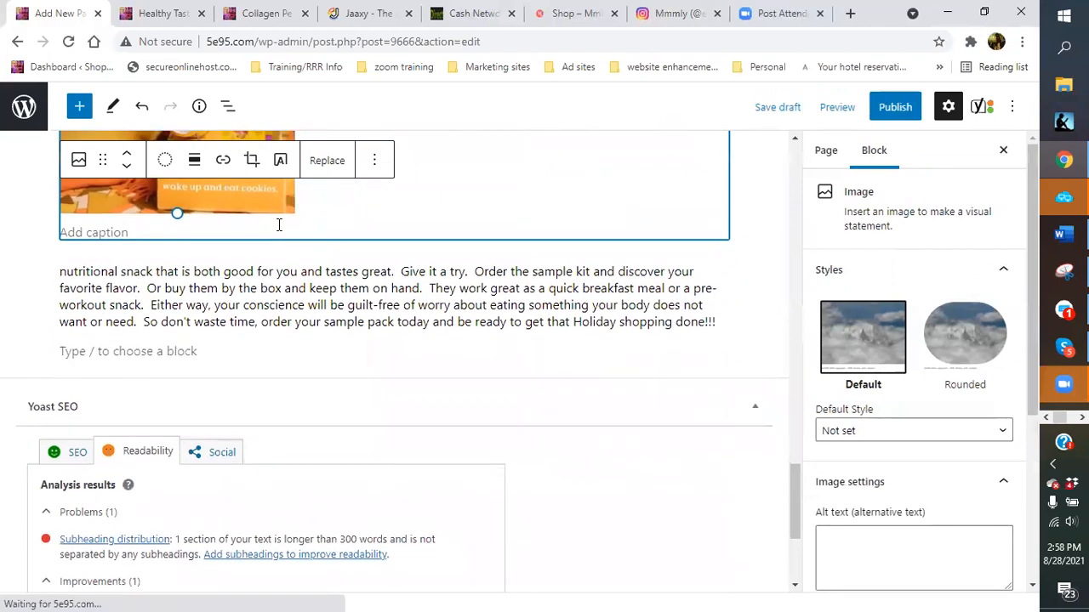
# Move the alarm-clock photo below the remaining Summary text and align it right.
pyautogui.click(129, 167)
pyautogui.scroll(5, 364, 332)
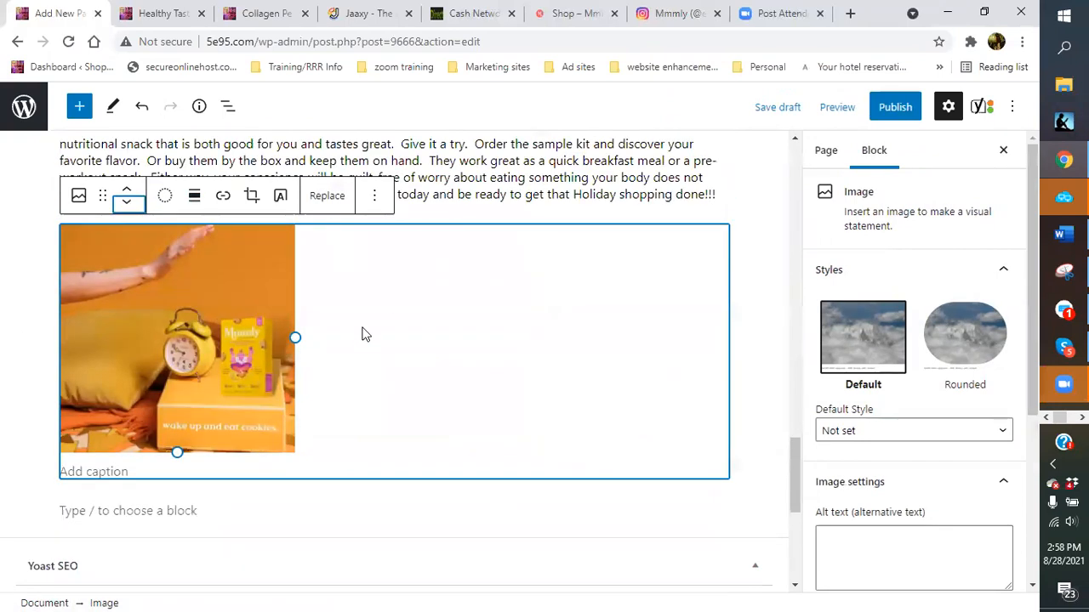
pyautogui.click(194, 434)
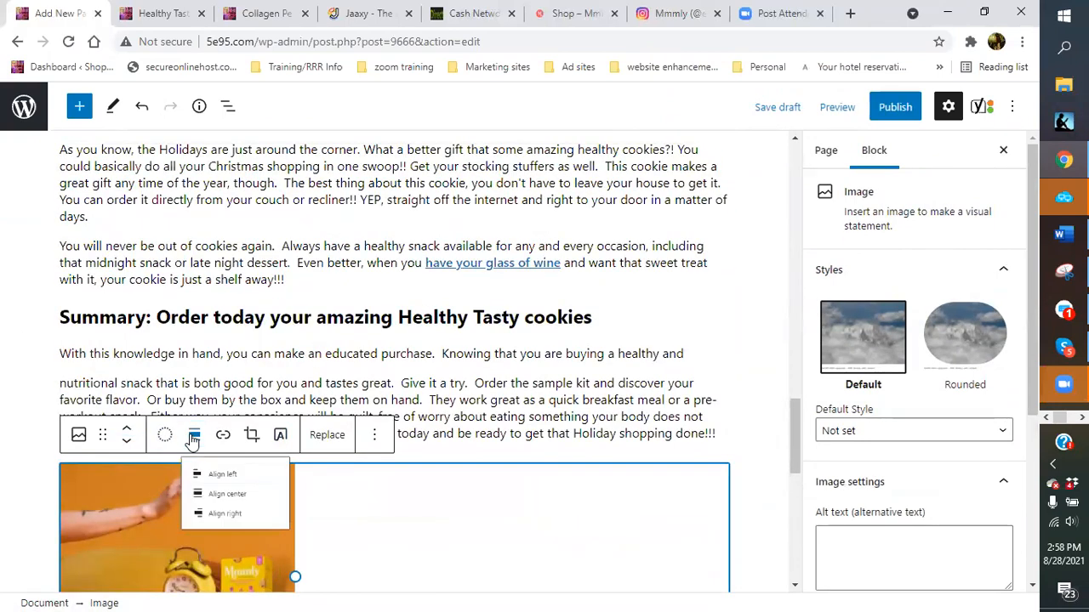
pyautogui.click(223, 547)
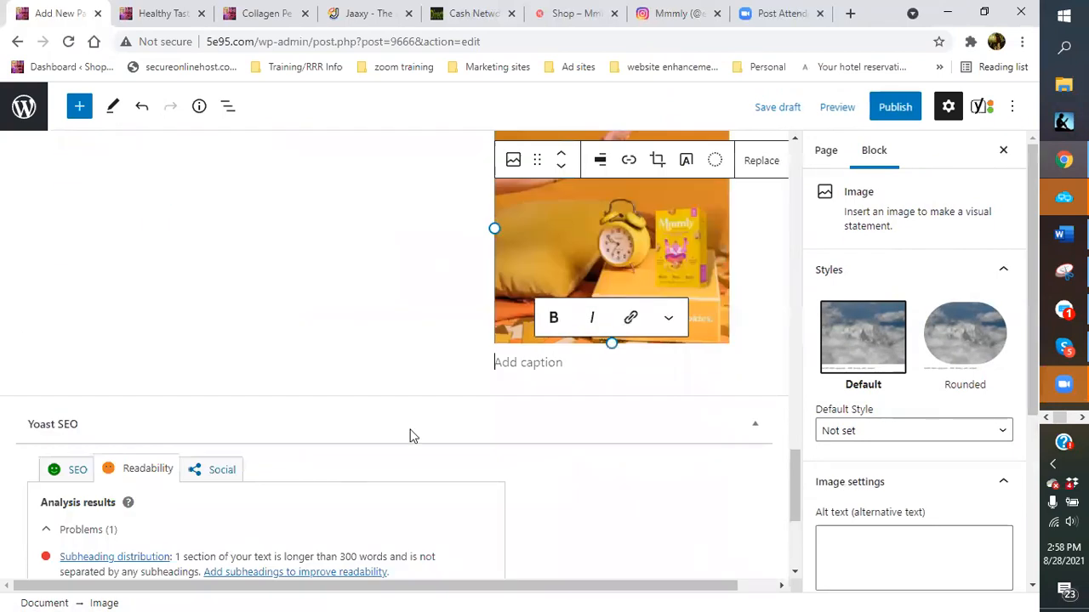
# Move the alarm-clock photo up beside the first Summary paragraph and reduce it to about a quarter of the text width.
pyautogui.scroll(3, 542, 276)
pyautogui.click(560, 319)
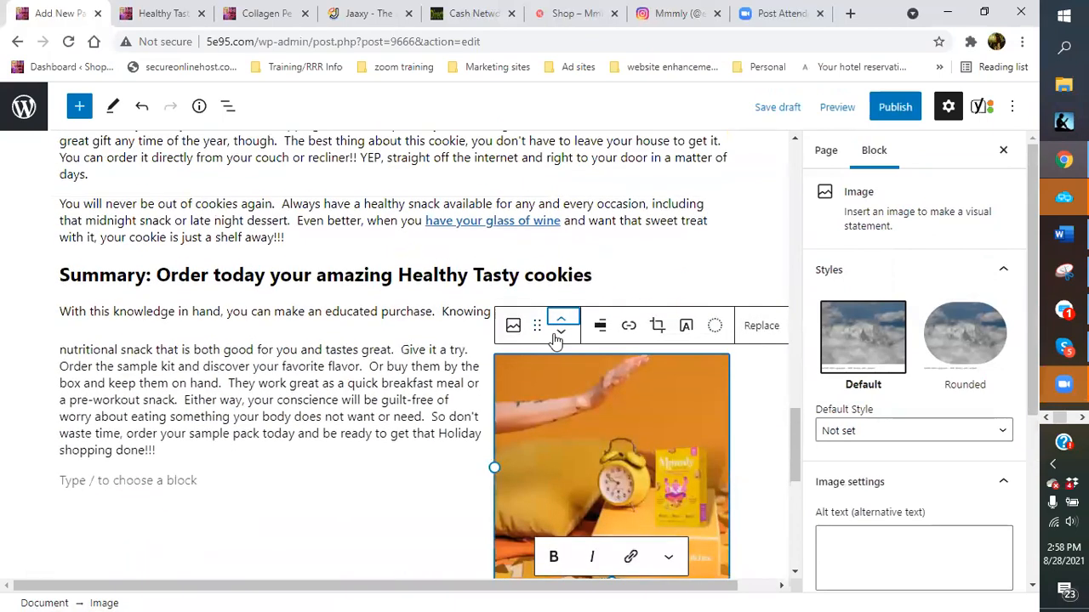
pyautogui.moveTo(500, 470); pyautogui.dragTo(561, 436)
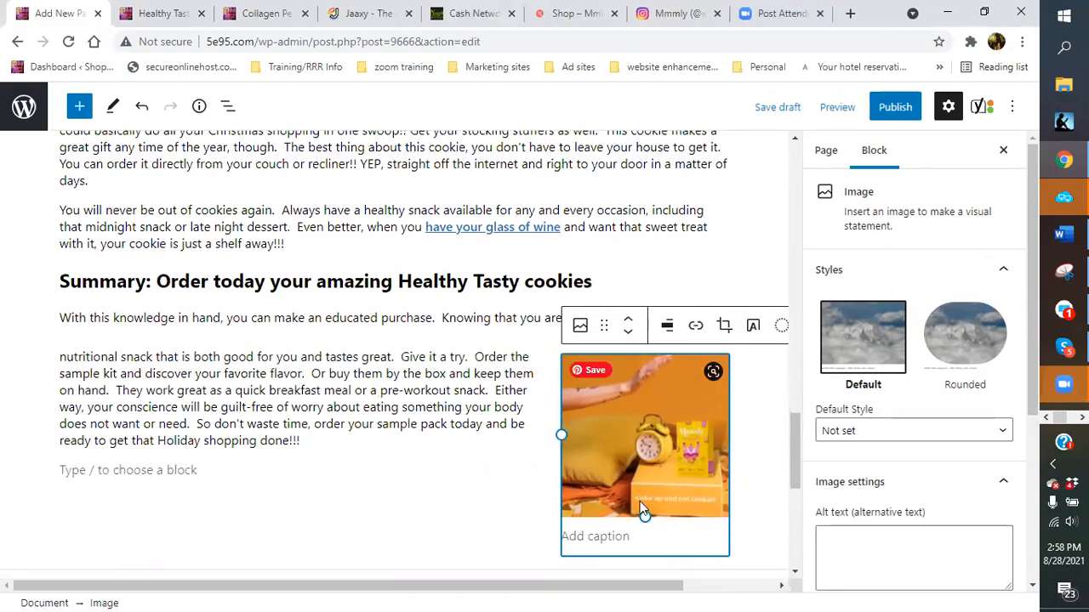
pyautogui.click(761, 416)
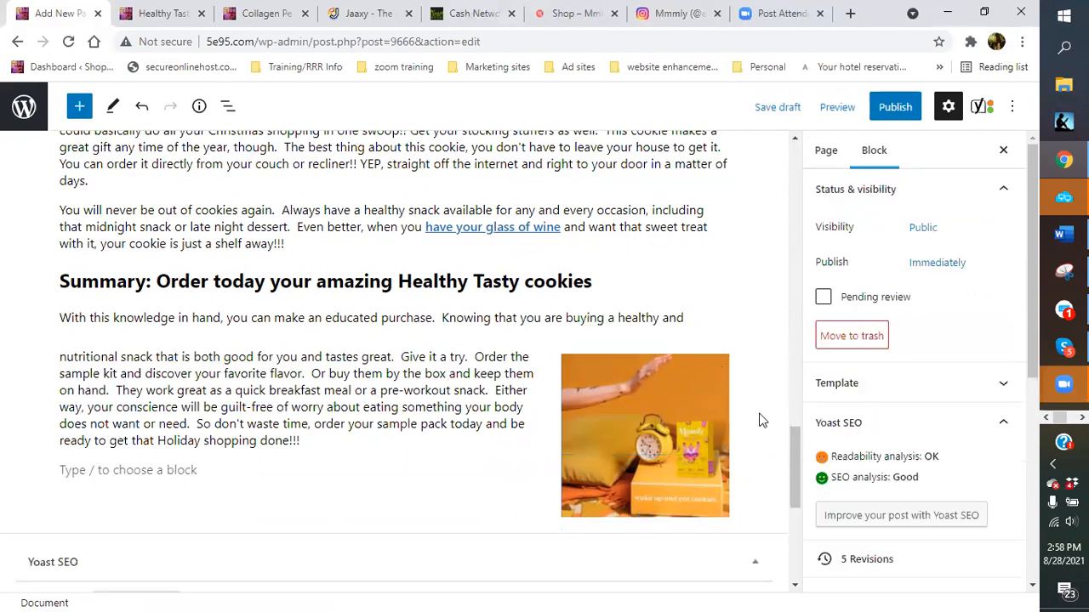
pyautogui.click(621, 414)
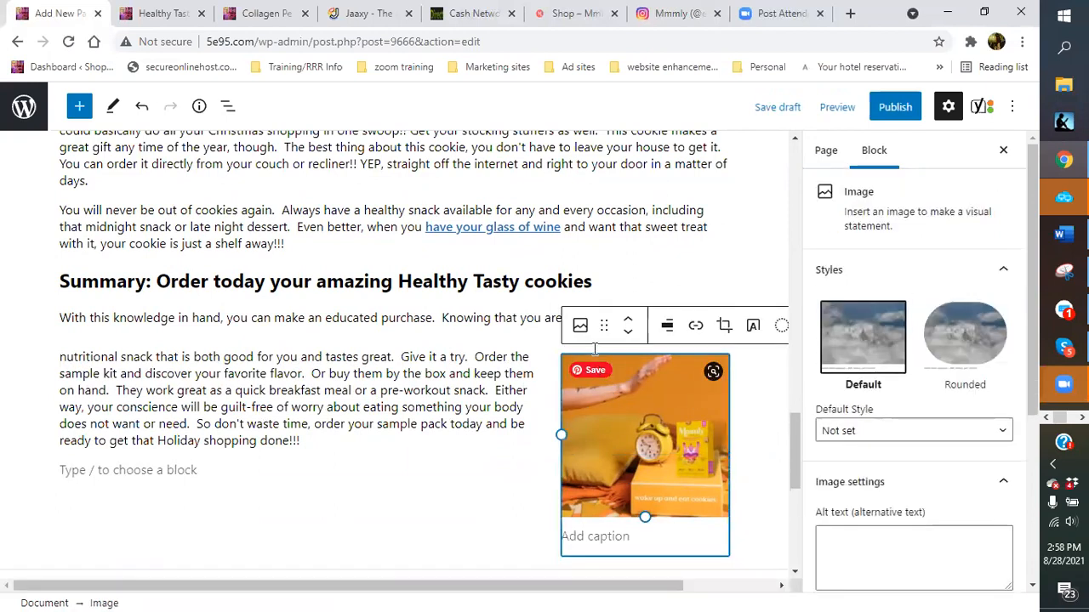
pyautogui.click(628, 319)
pyautogui.click(486, 528)
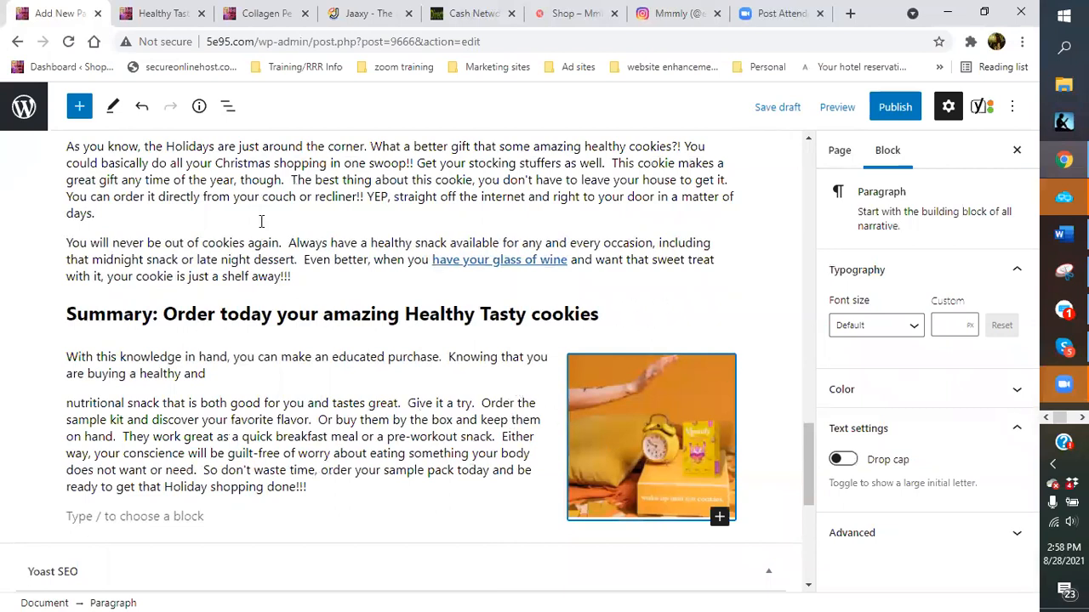
# Shrink the centered nutrition facts image further, to roughly 40 percent of the text width.
pyautogui.scroll(3, 255, 263)
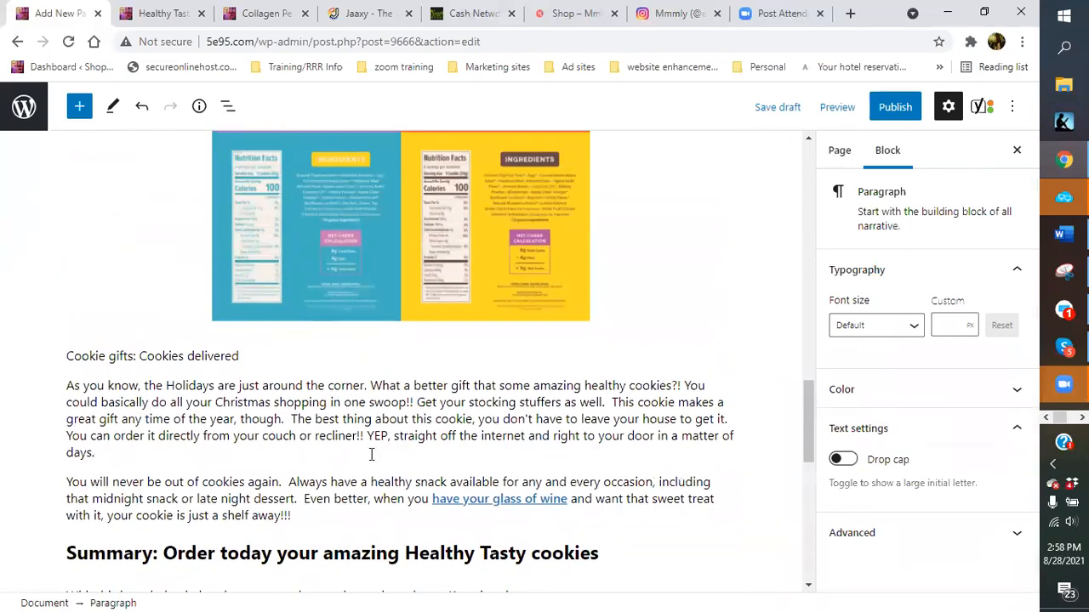
pyautogui.scroll(3, 396, 263)
pyautogui.click(417, 409)
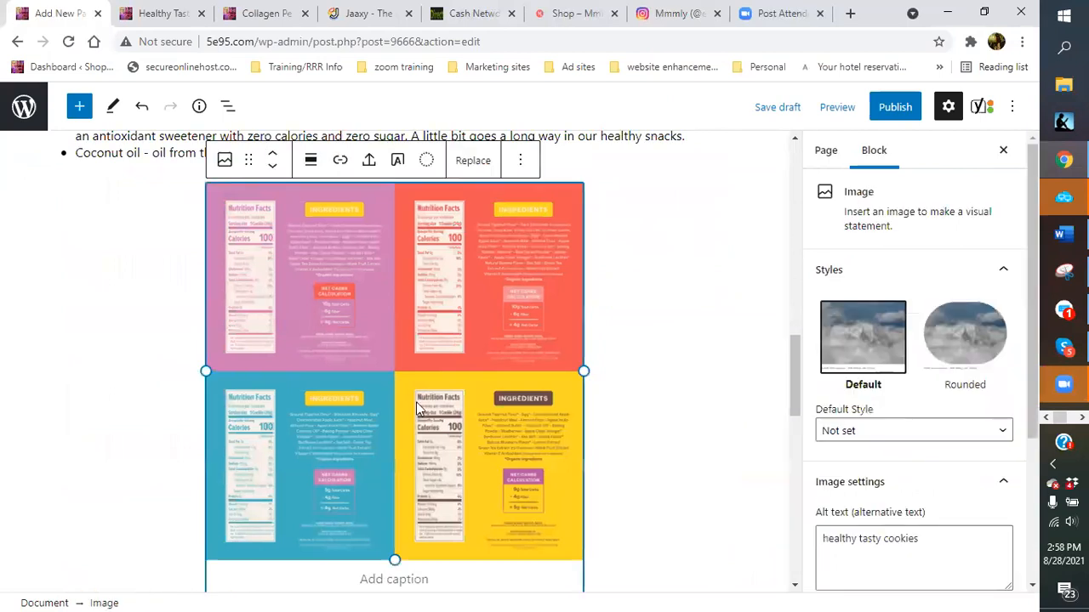
pyautogui.moveTo(584, 371); pyautogui.dragTo(525, 313)
# Add the alt text "healthy tasty cookies" to the cookie image under the "Best Healthy Cookie" heading.
pyautogui.scroll(2, 627, 301)
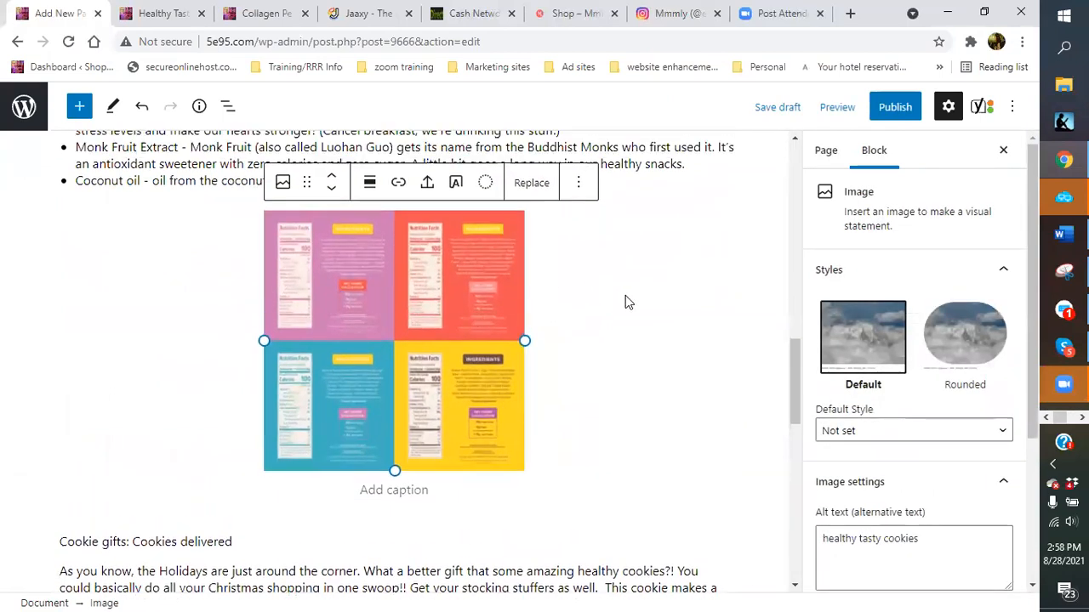
pyautogui.scroll(10, 657, 318)
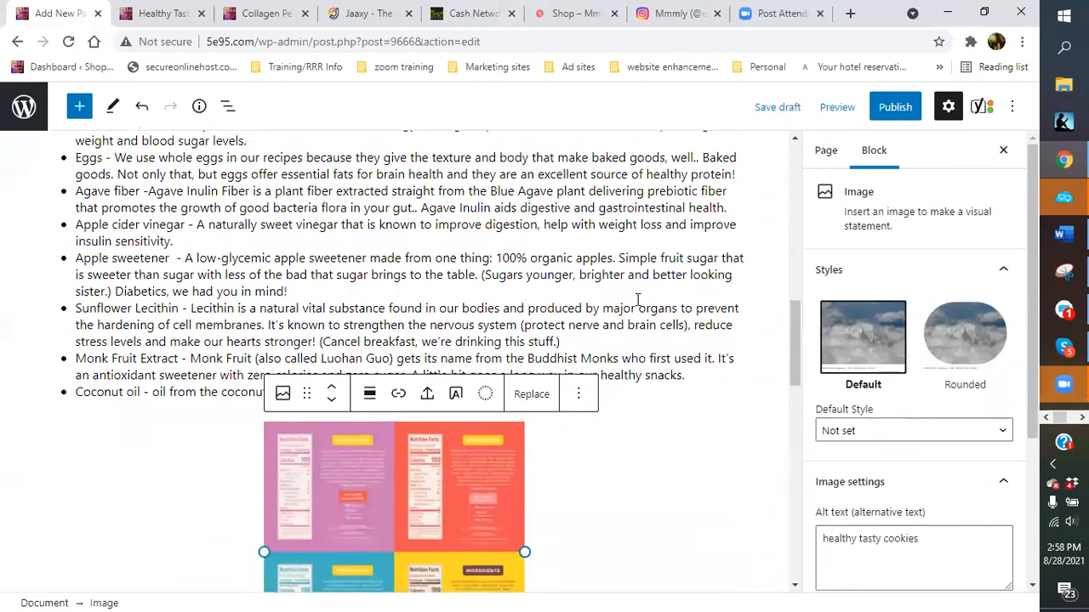
pyautogui.scroll(3, 569, 301)
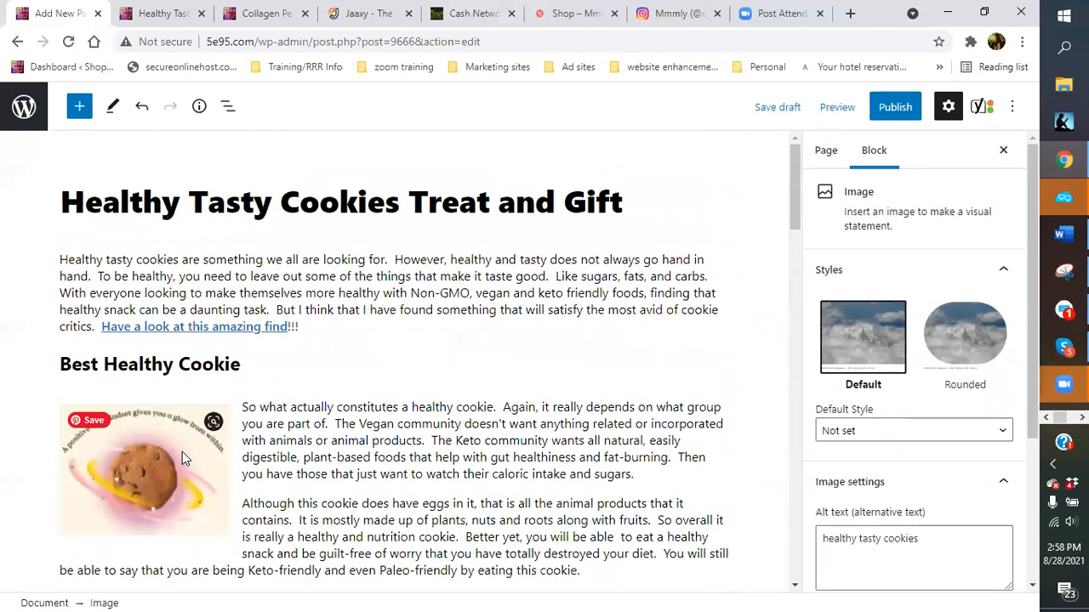
pyautogui.click(180, 460)
pyautogui.click(835, 554)
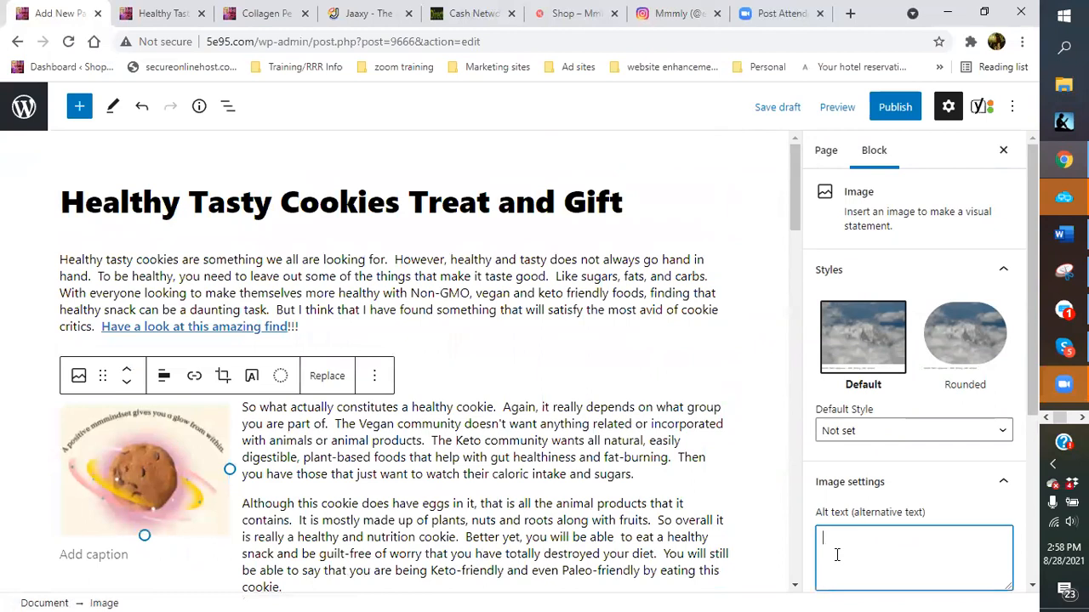
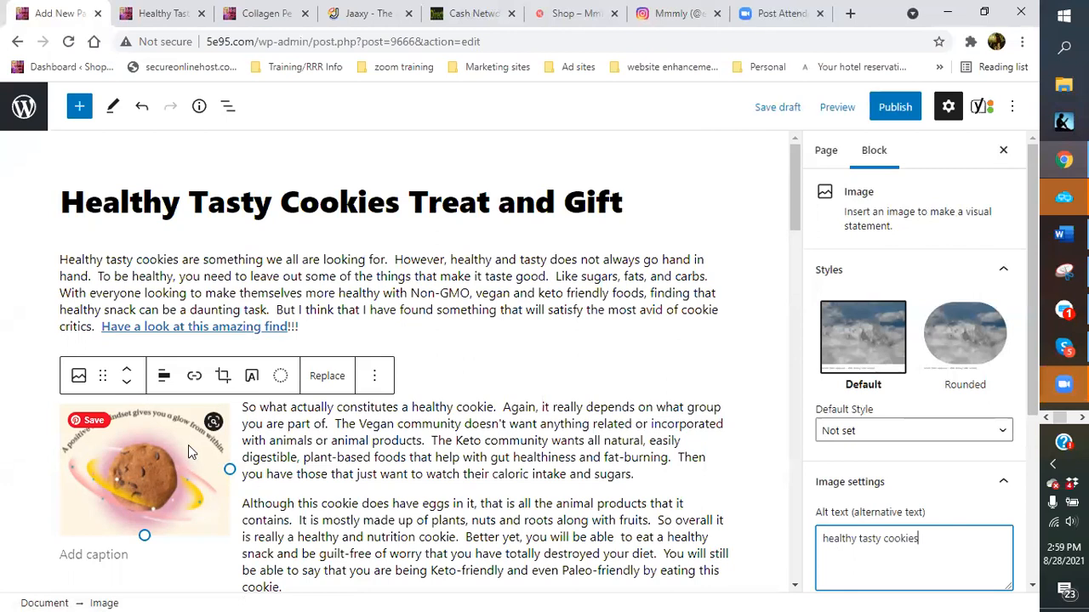
# Copy the address of the "Have a look at this amazing find" link in the introduction.
pyautogui.rightClick(260, 327)
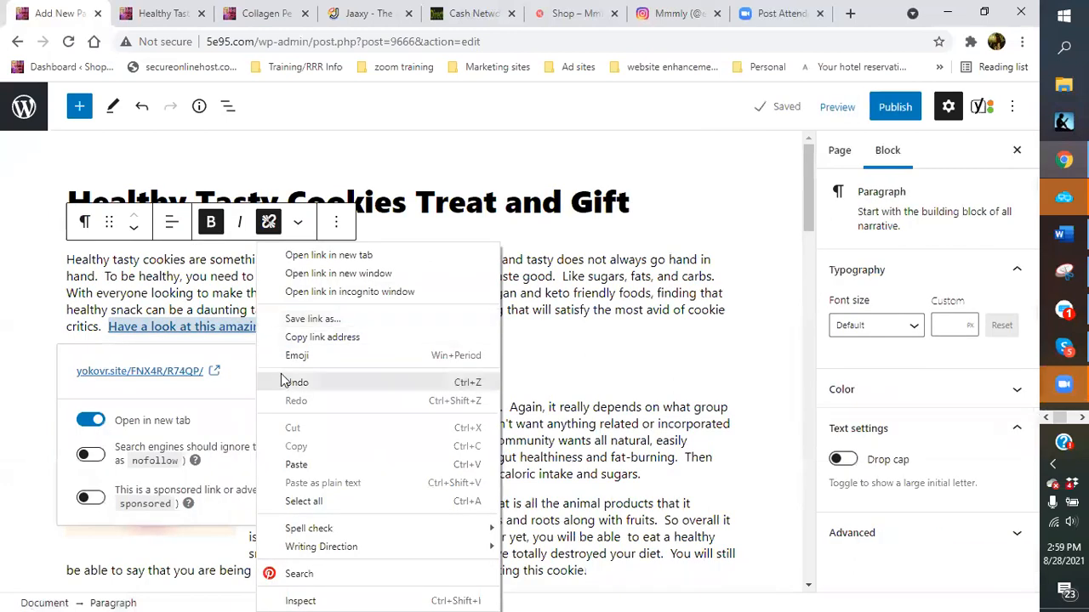
pyautogui.click(317, 337)
pyautogui.click(394, 367)
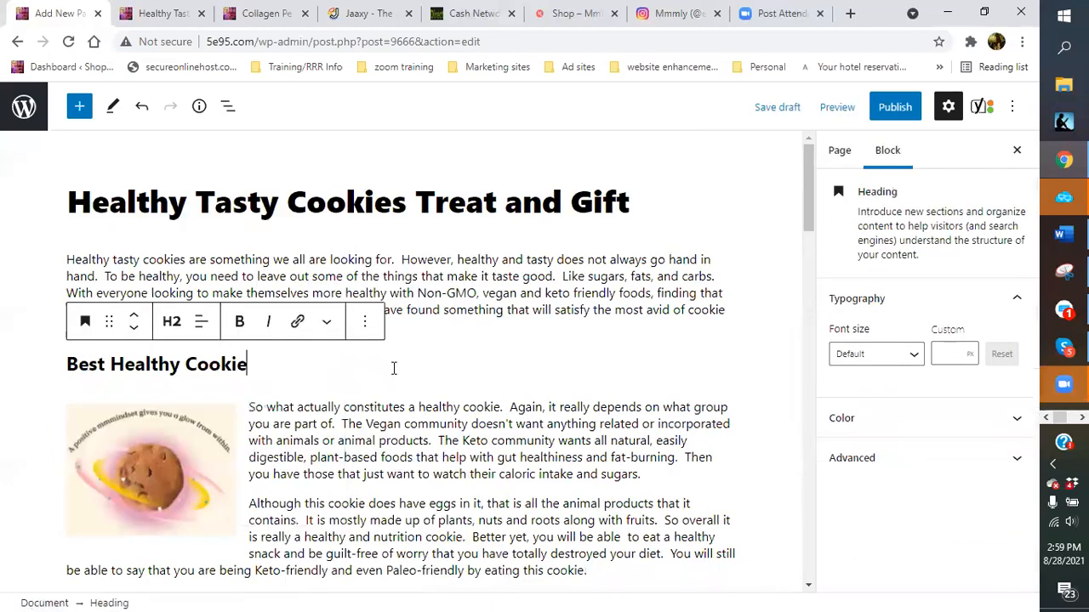
pyautogui.click(173, 445)
pyautogui.click(194, 375)
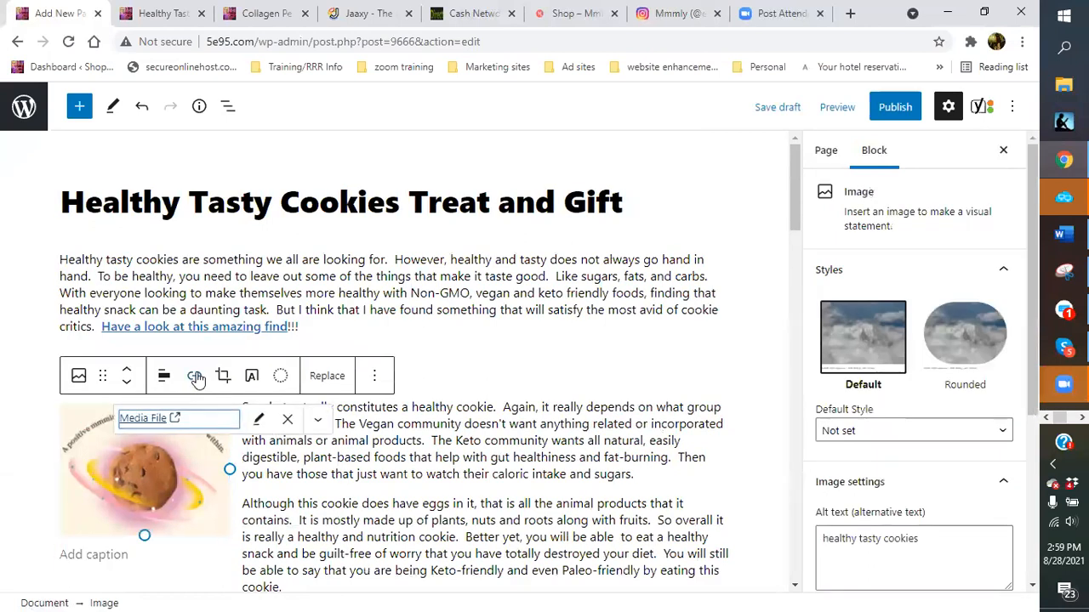
pyautogui.click(288, 421)
pyautogui.click(288, 421)
pyautogui.rightClick(188, 419)
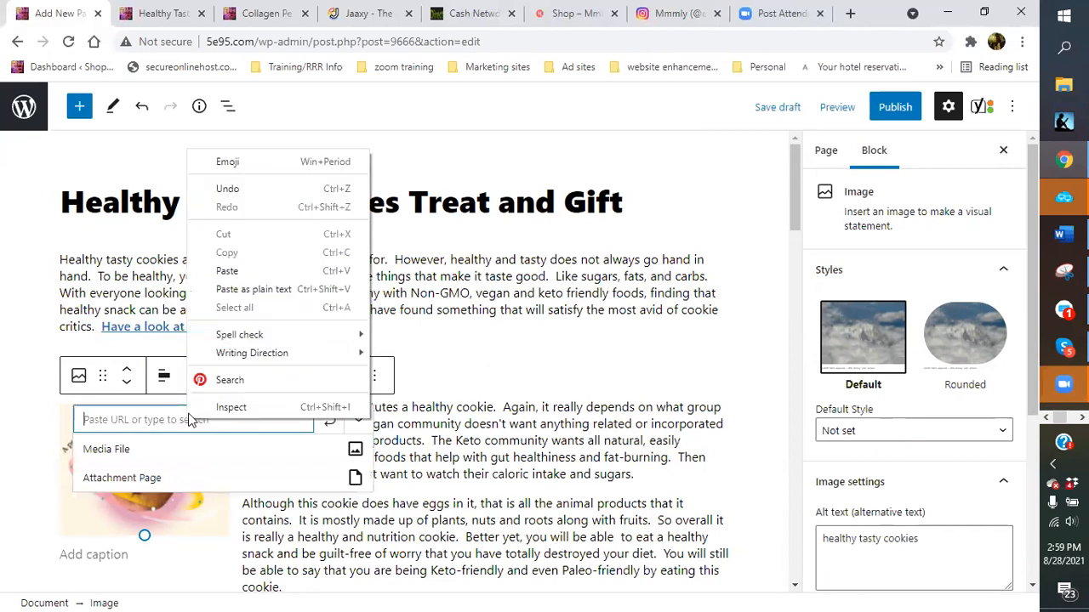
pyautogui.click(234, 266)
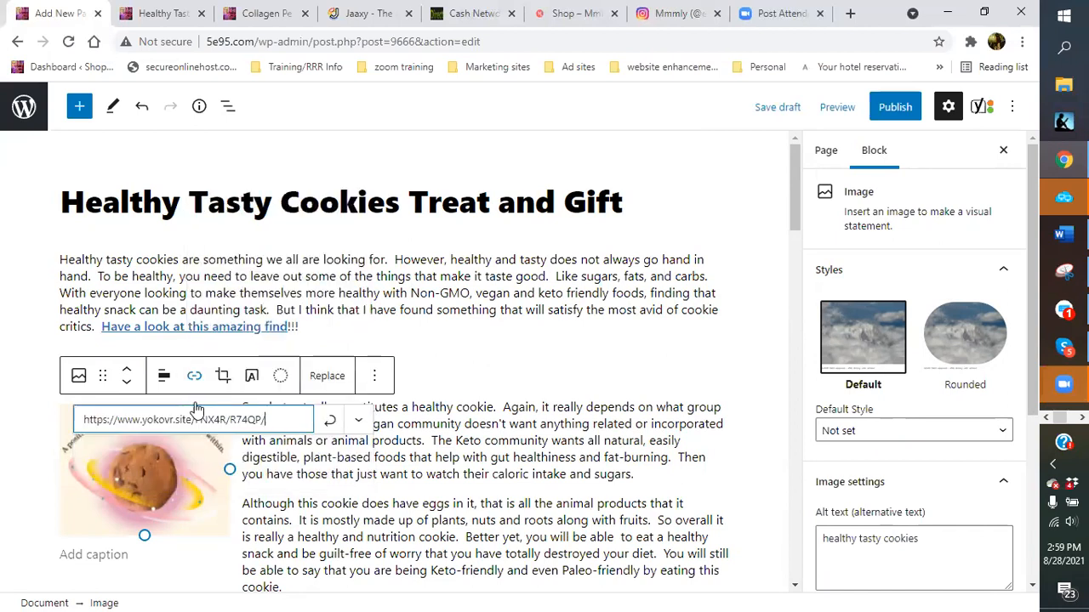
pyautogui.click(358, 419)
pyautogui.click(99, 454)
pyautogui.click(330, 425)
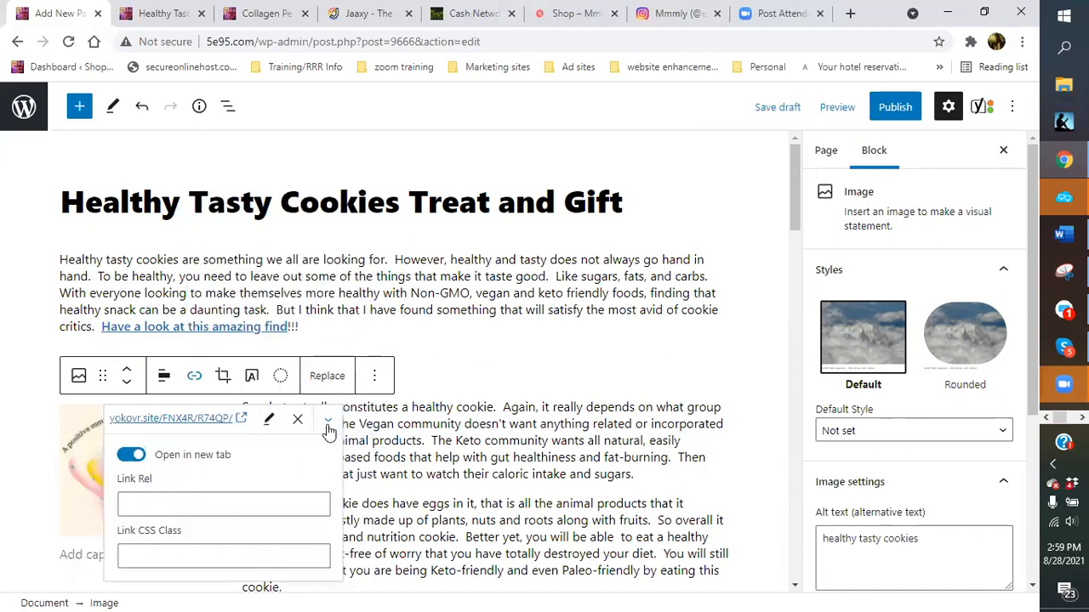
# Add the alt text "healthy tasty cookies" to the alarm-clock photo in the Summary section.
pyautogui.scroll(-5, 749, 479)
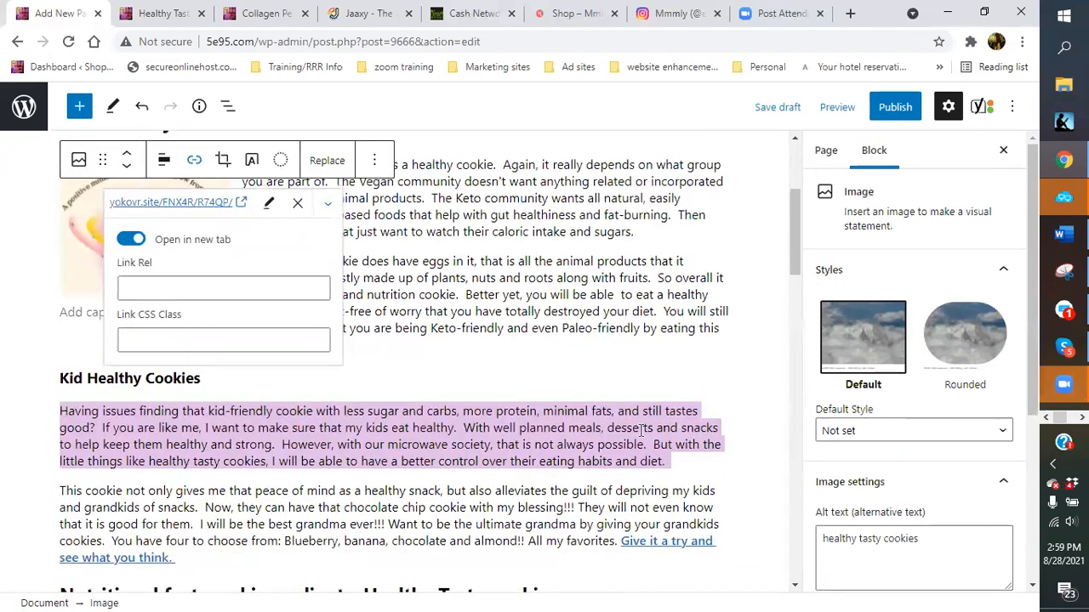
pyautogui.scroll(-3, 750, 357)
pyautogui.click(750, 358)
pyautogui.scroll(-12, 741, 360)
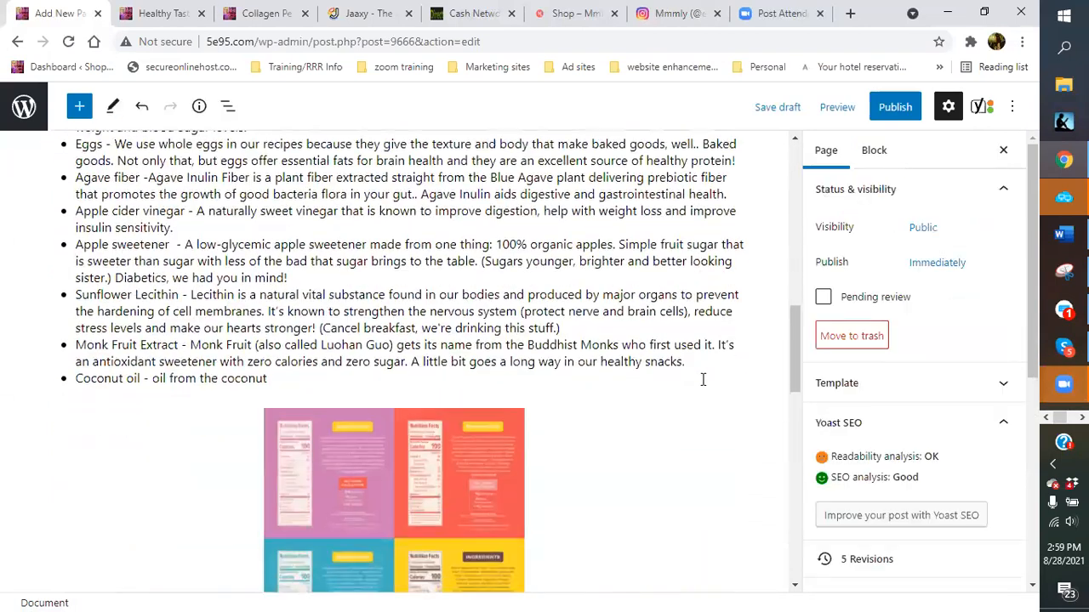
pyautogui.scroll(-3, 617, 393)
pyautogui.click(645, 387)
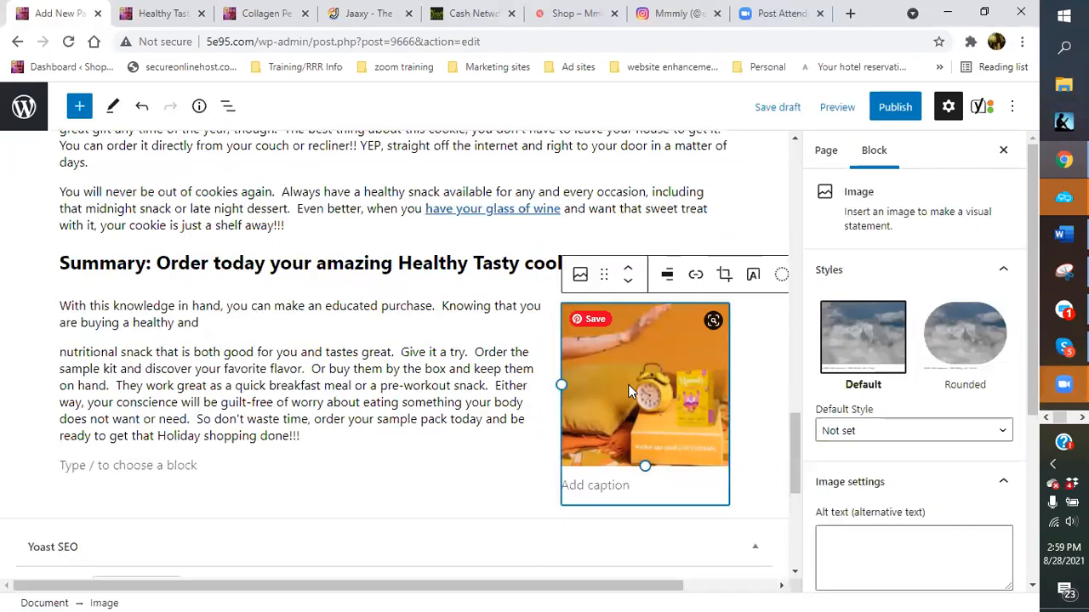
pyautogui.click(883, 564)
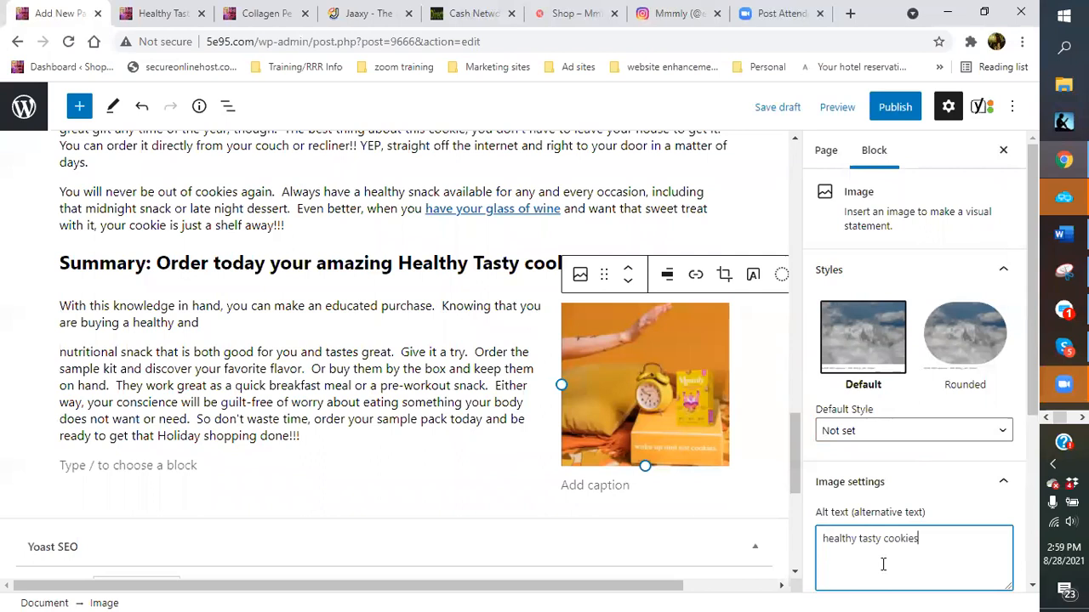
pyautogui.click(696, 275)
pyautogui.click(775, 321)
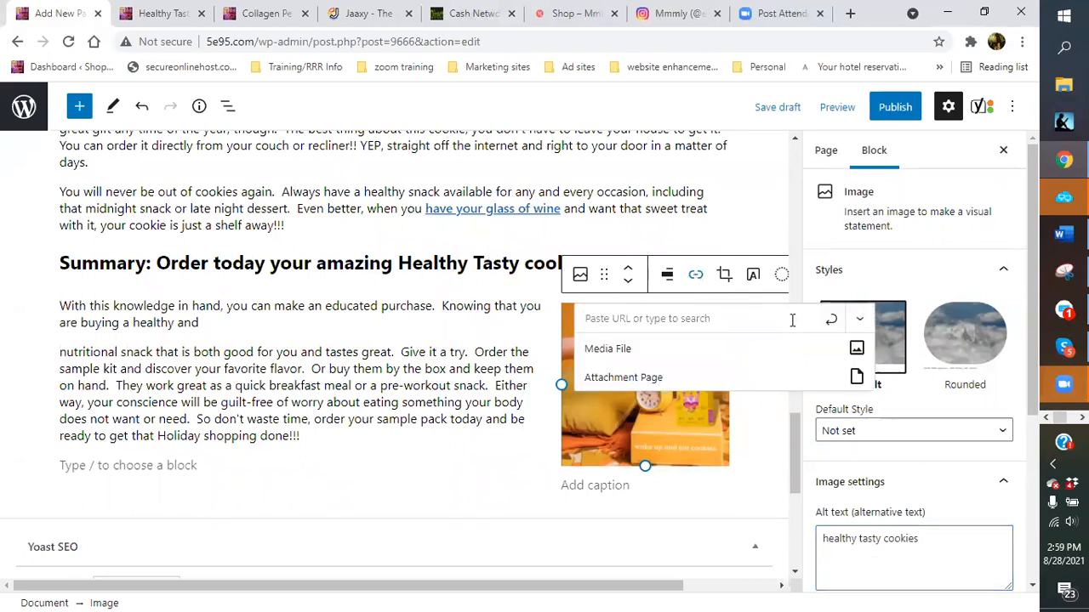
pyautogui.rightClick(659, 319)
pyautogui.click(700, 440)
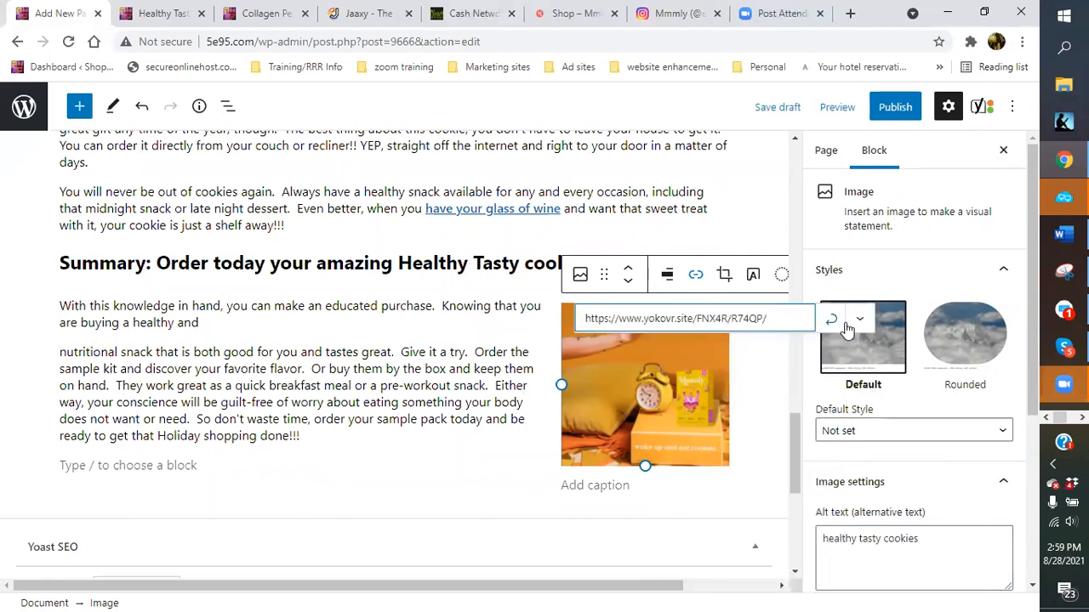
pyautogui.click(859, 319)
pyautogui.click(602, 354)
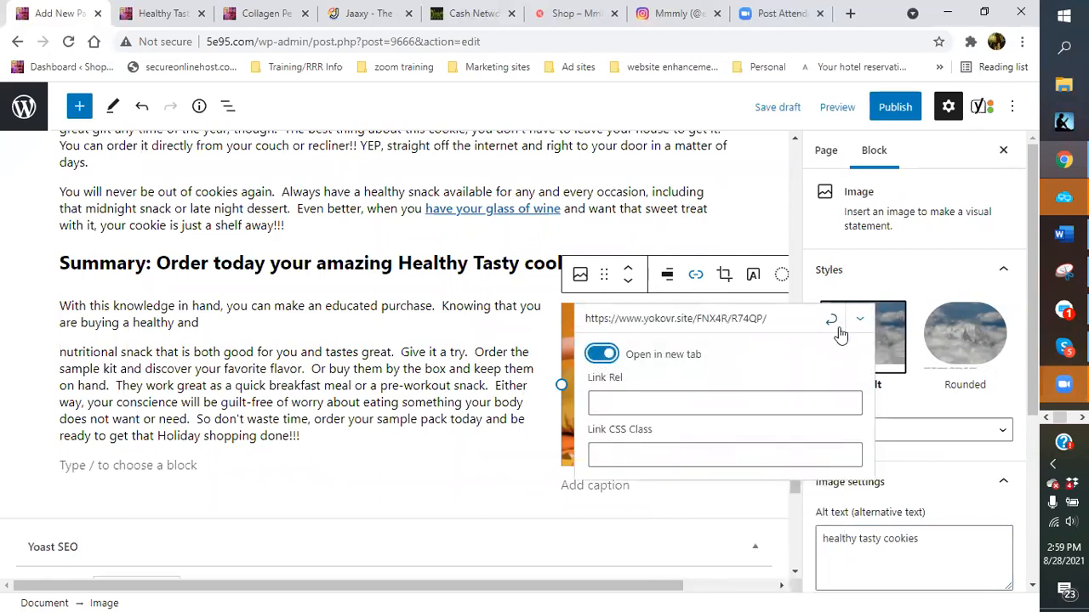
pyautogui.click(830, 322)
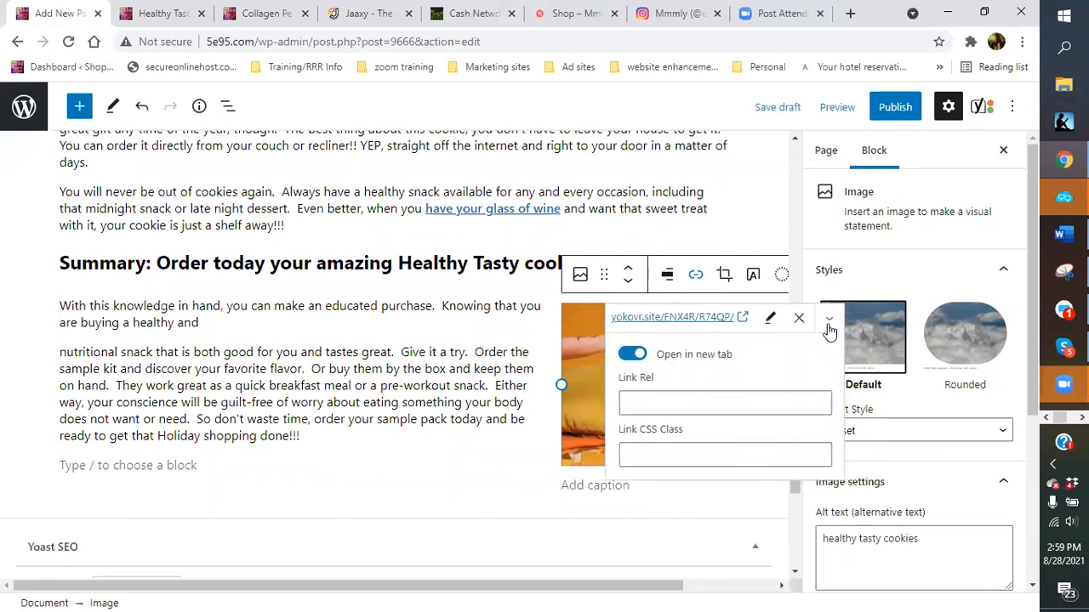
pyautogui.click(439, 497)
# Apply the Rounded style to the alarm-clock photo and to the cookie image under "Best Healthy Cookie".
pyautogui.click(644, 396)
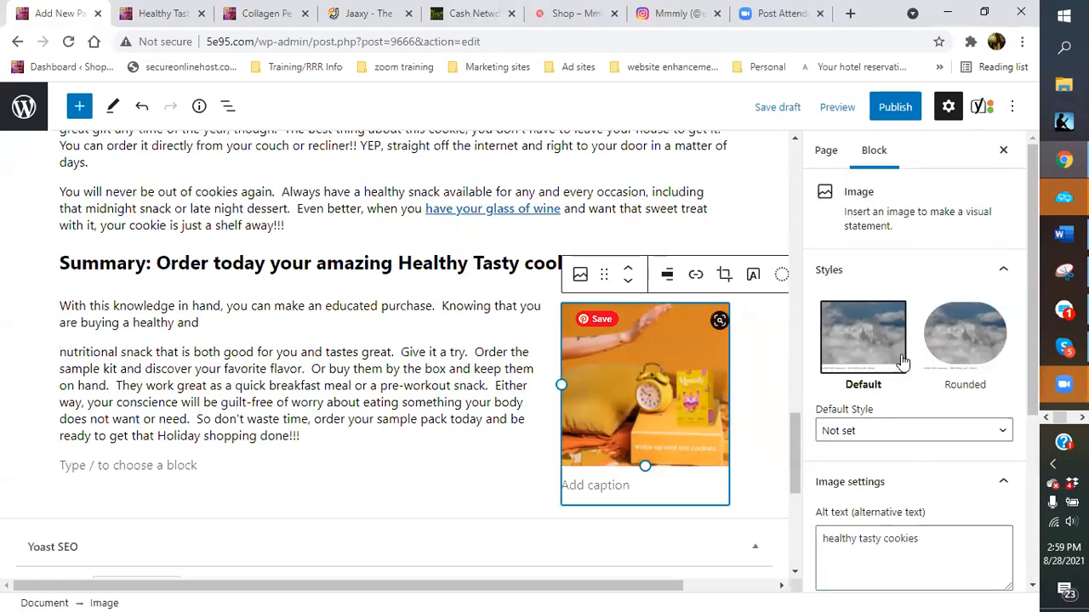
pyautogui.click(982, 341)
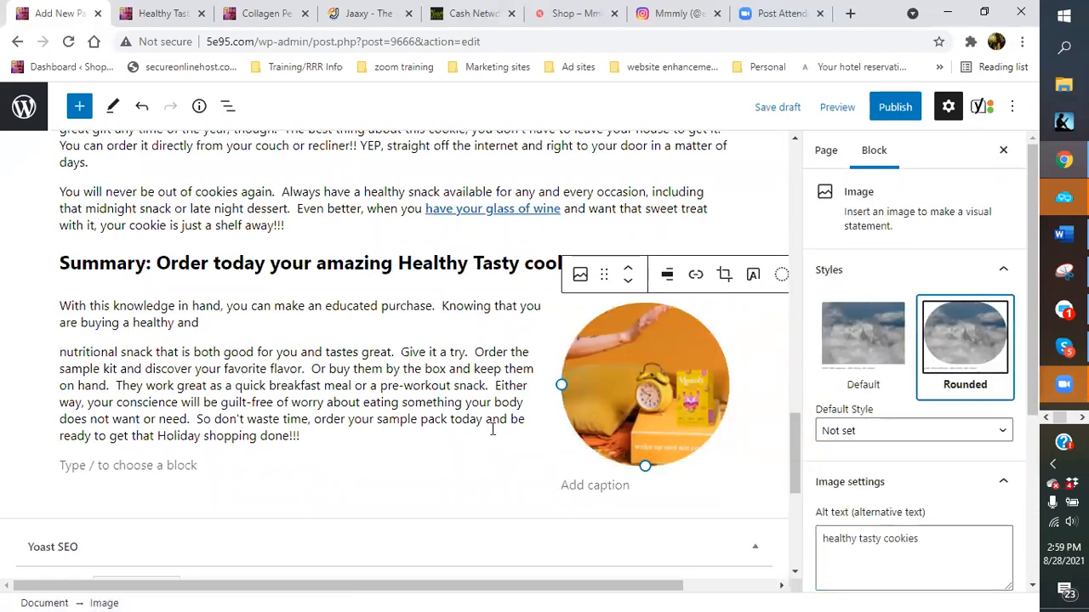
pyautogui.scroll(5, 444, 360)
pyautogui.scroll(15, 424, 374)
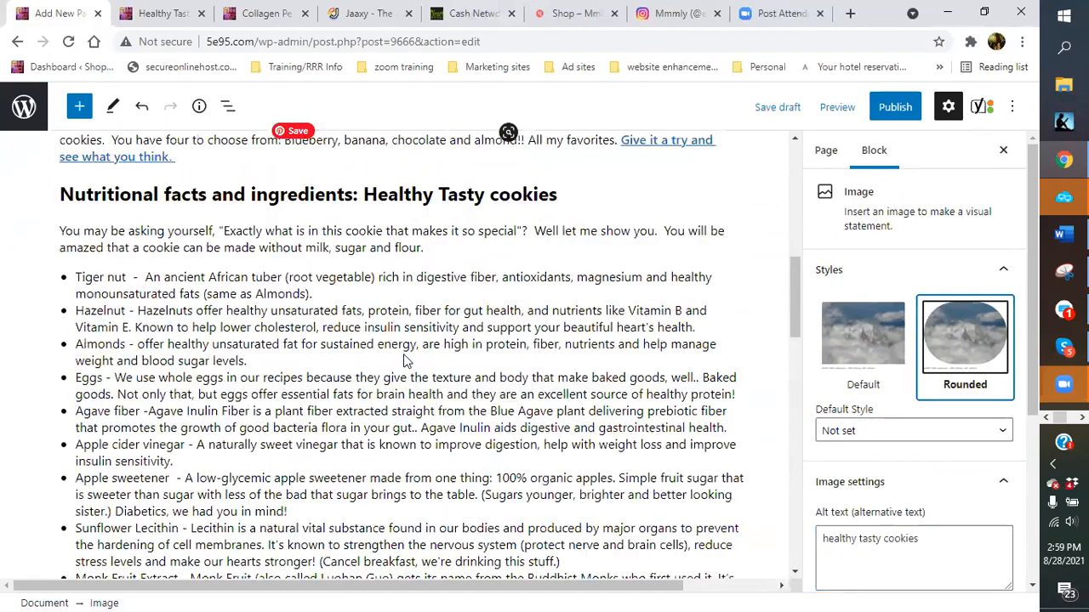
pyautogui.click(192, 397)
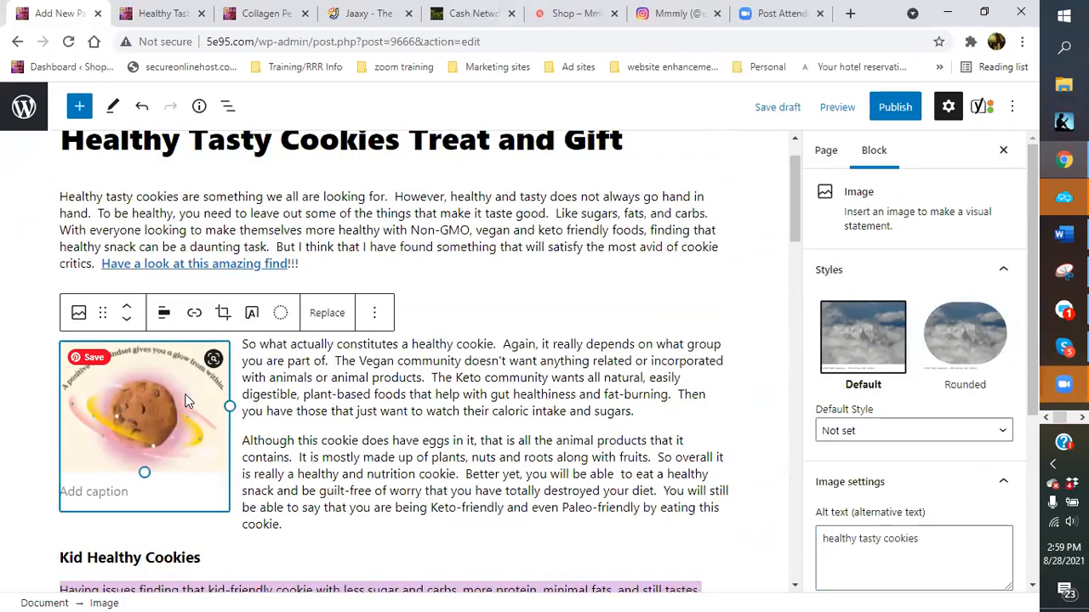
pyautogui.click(958, 338)
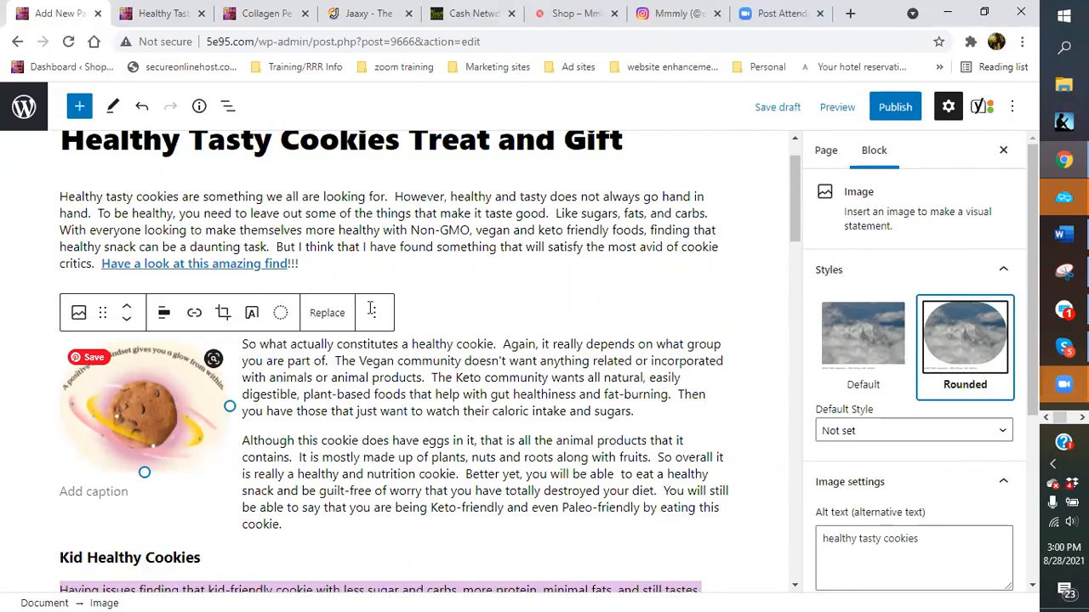
# Check the Yoast SEO readability analysis and look over the cookie image and the surrounding sections of the page.
pyautogui.scroll(1, 556, 343)
pyautogui.scroll(-3, 557, 352)
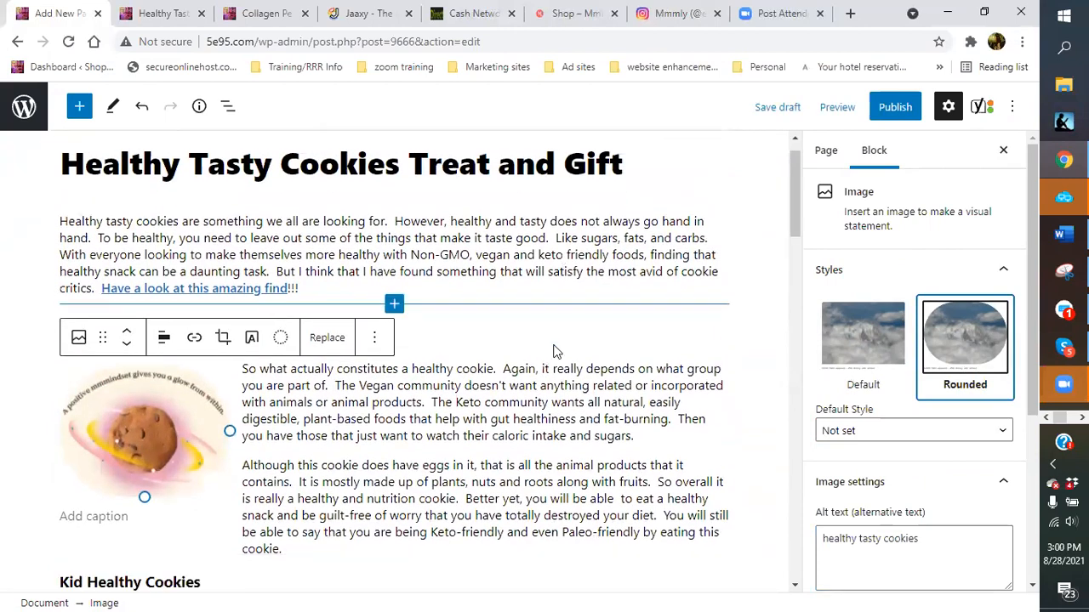
pyautogui.scroll(-20, 498, 358)
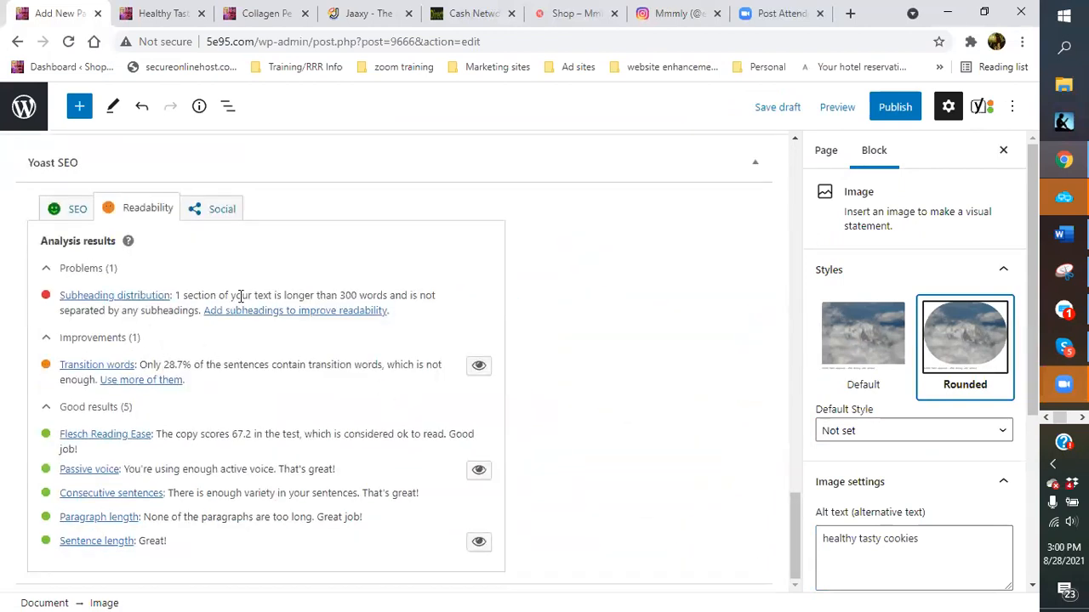
pyautogui.scroll(20, 432, 319)
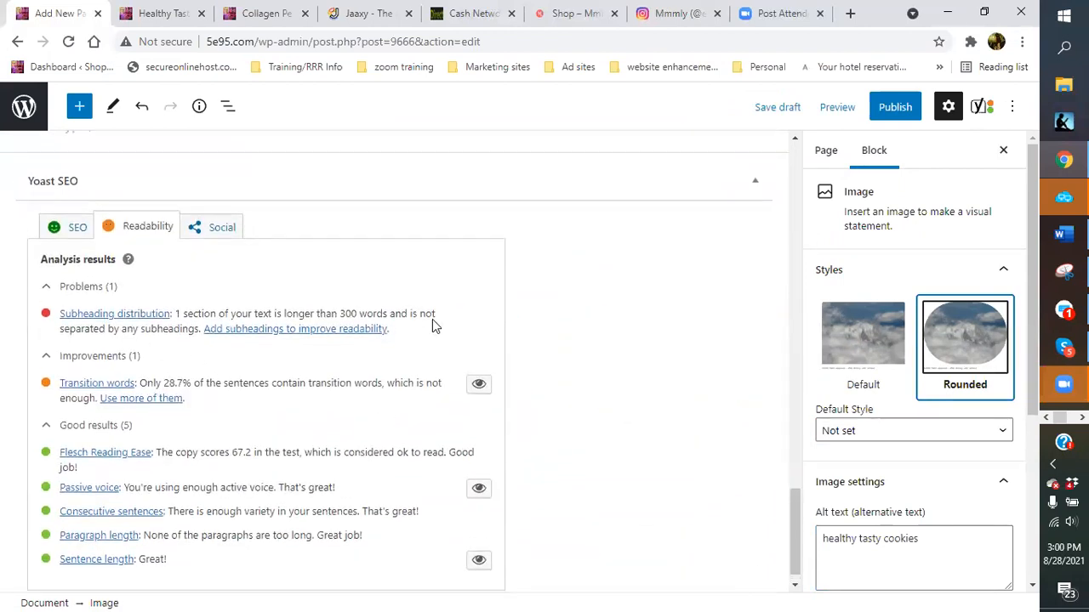
pyautogui.scroll(5, 433, 319)
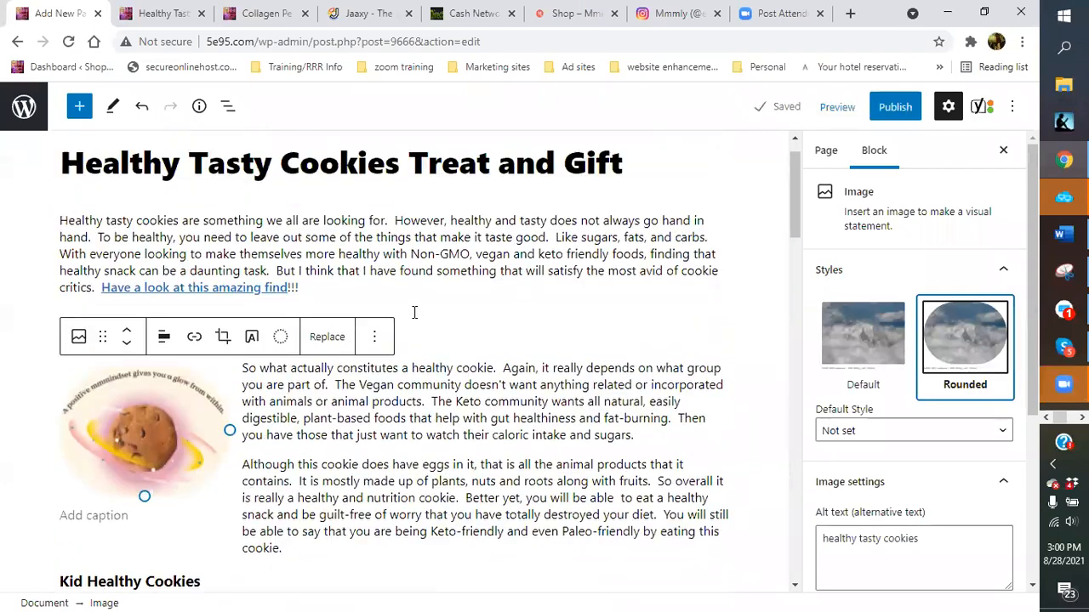
pyautogui.scroll(-2, 459, 416)
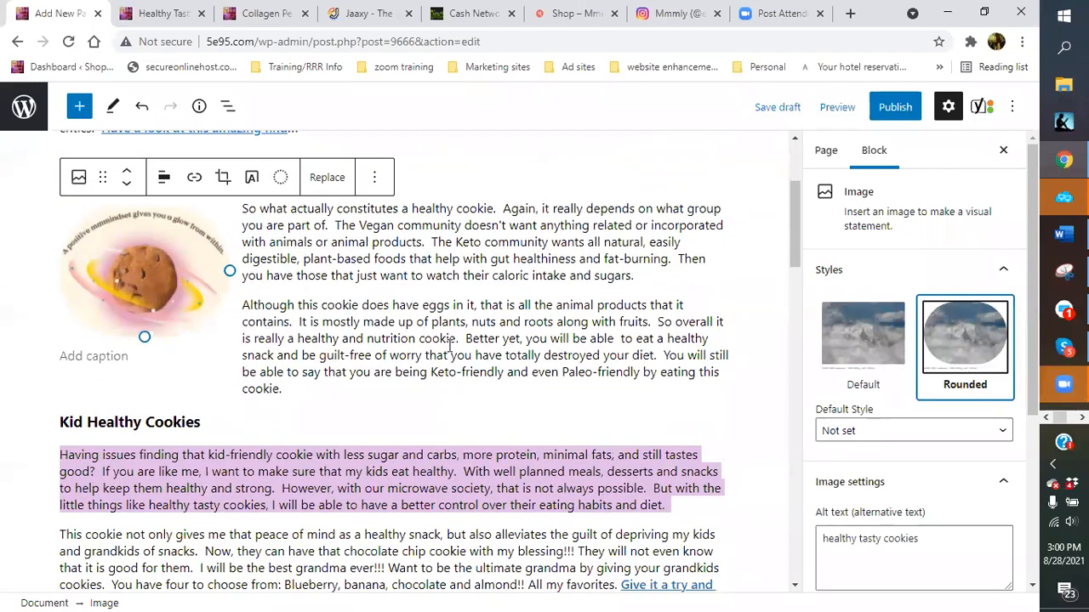
pyautogui.scroll(2, 489, 290)
pyautogui.scroll(-2, 489, 292)
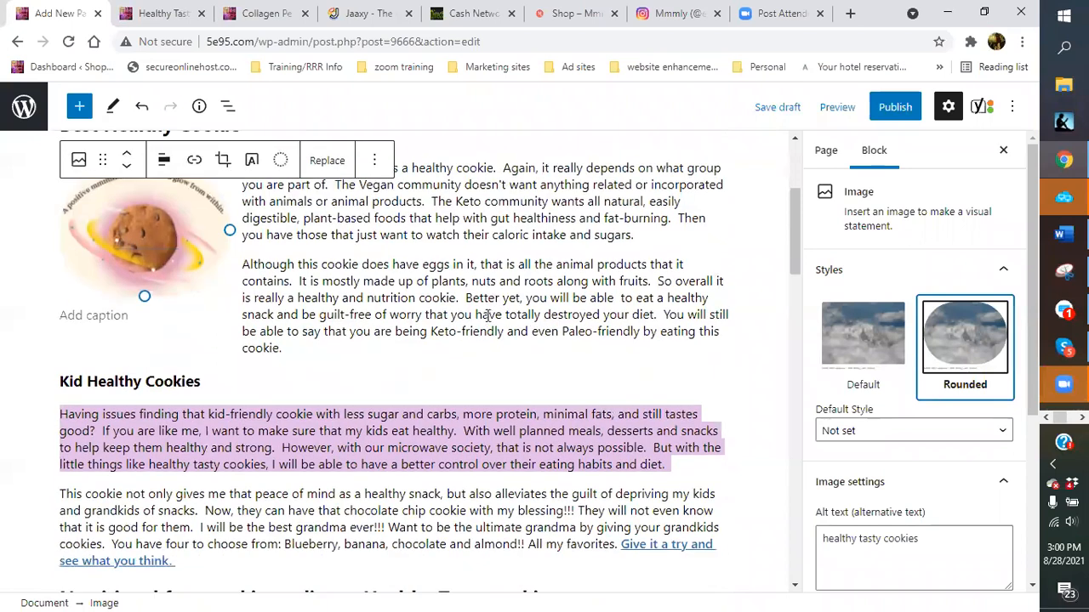
pyautogui.scroll(-1, 476, 298)
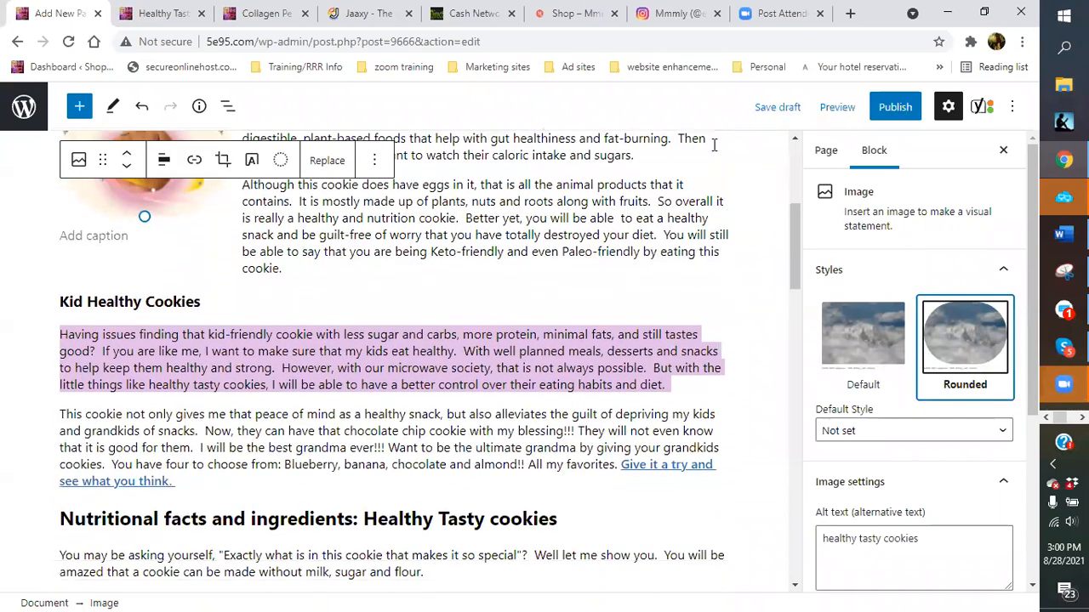
# Save the page draft and reload its preview in the other browser tab.
pyautogui.click(775, 115)
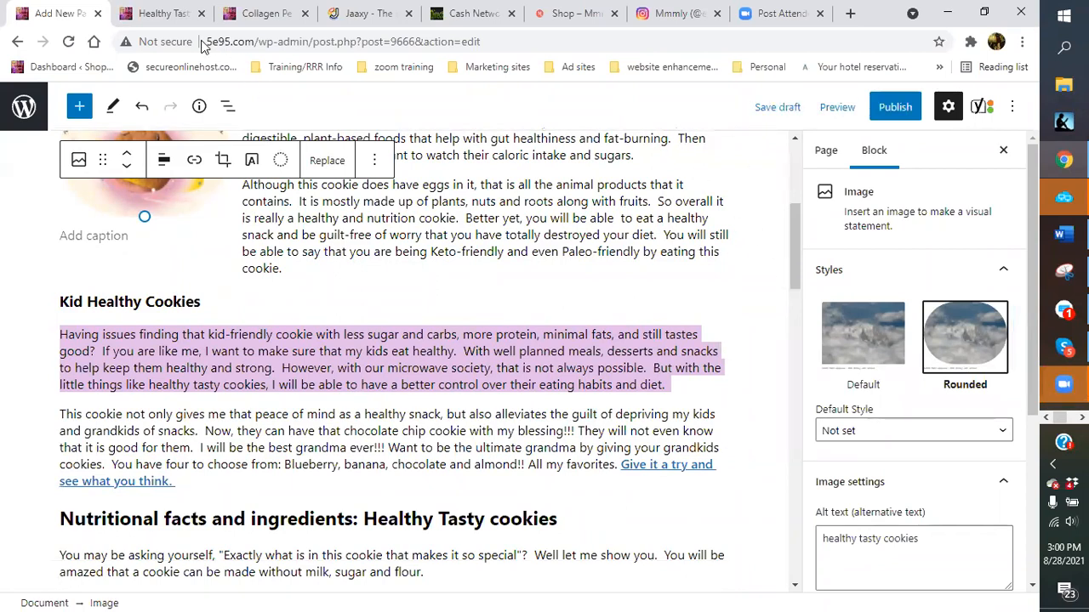
pyautogui.click(177, 15)
pyautogui.scroll(-6, 711, 313)
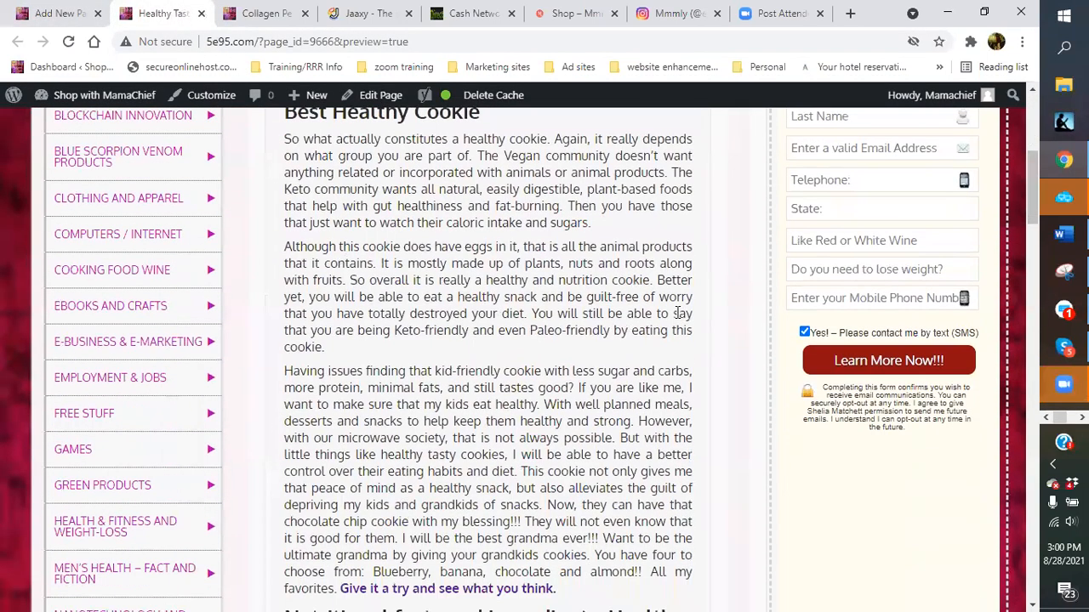
pyautogui.scroll(7, 379, 243)
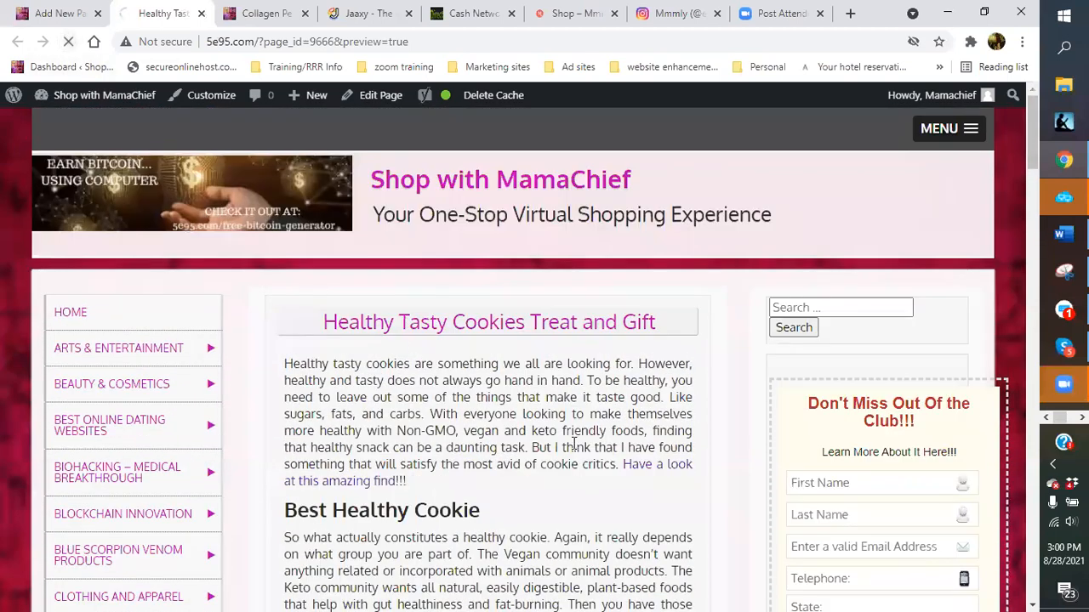
# Look over the previewed page from the introduction through the ingredient list to the nutrition-facts image and the Cookie gifts section.
pyautogui.scroll(-1, 579, 445)
pyautogui.scroll(1, 637, 375)
pyautogui.scroll(-5, 637, 376)
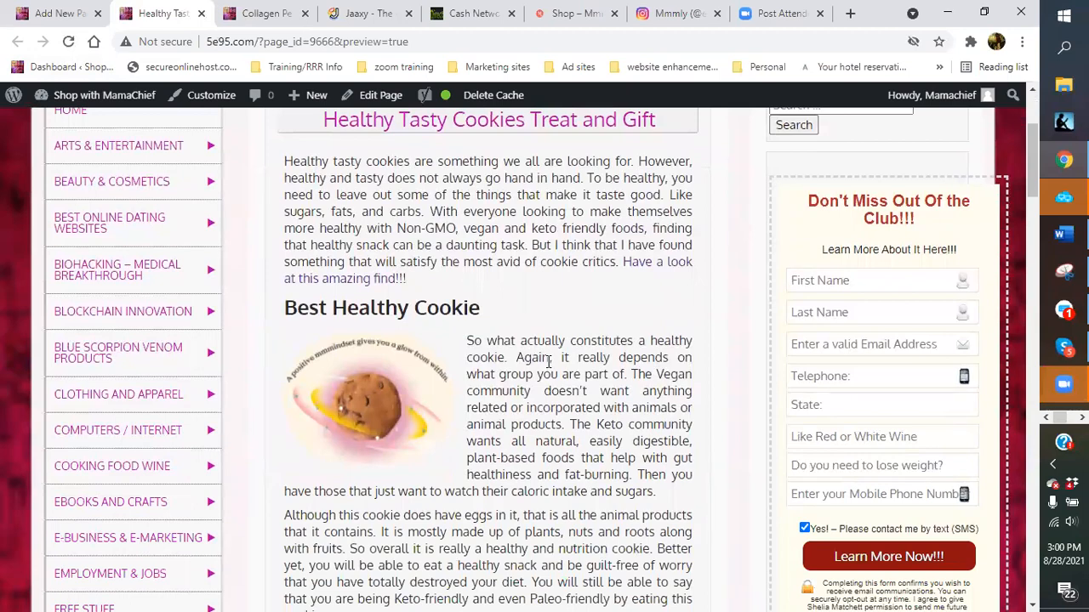
pyautogui.scroll(-5, 549, 361)
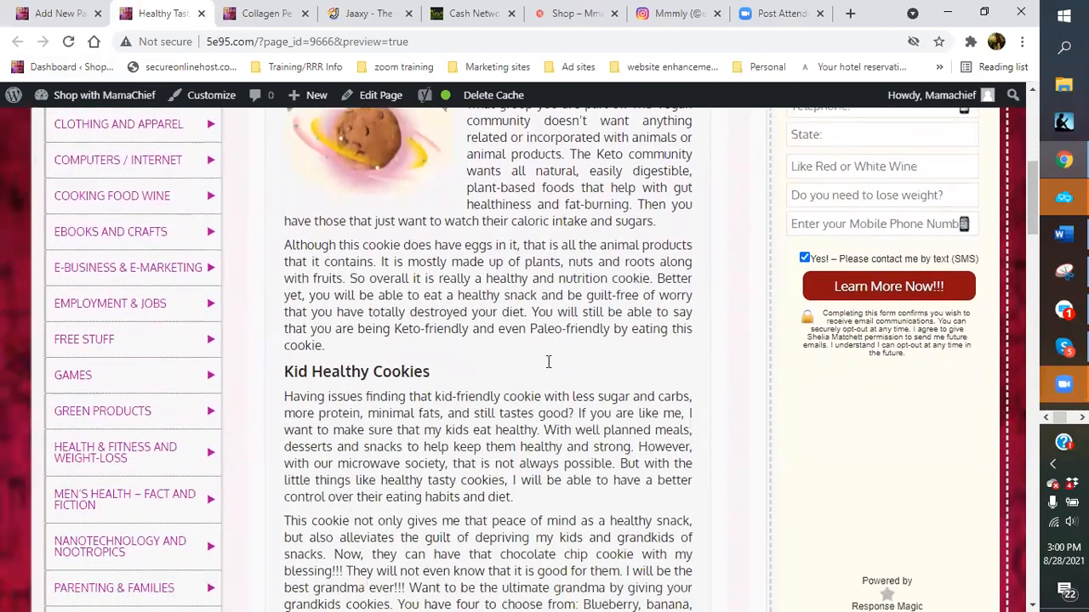
pyautogui.scroll(-5, 536, 360)
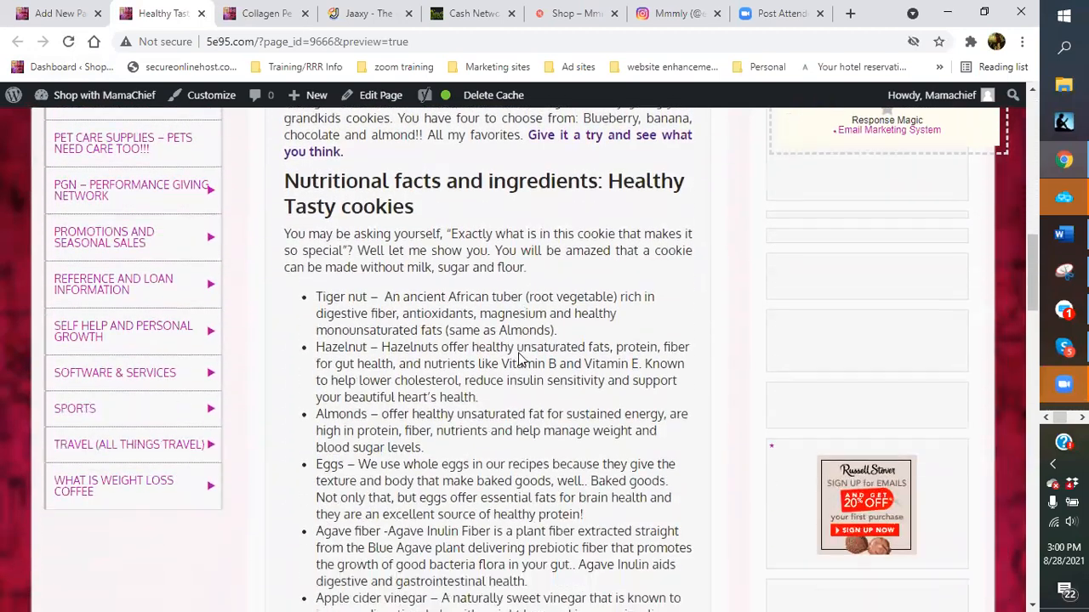
pyautogui.scroll(-4, 518, 356)
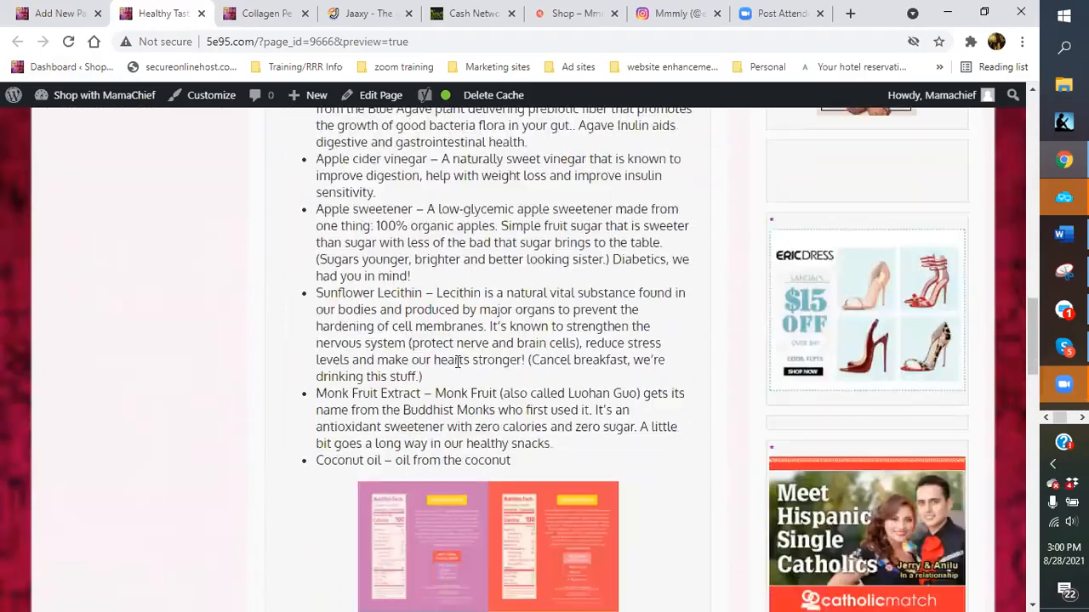
pyautogui.scroll(14, 457, 362)
pyautogui.scroll(-6, 457, 366)
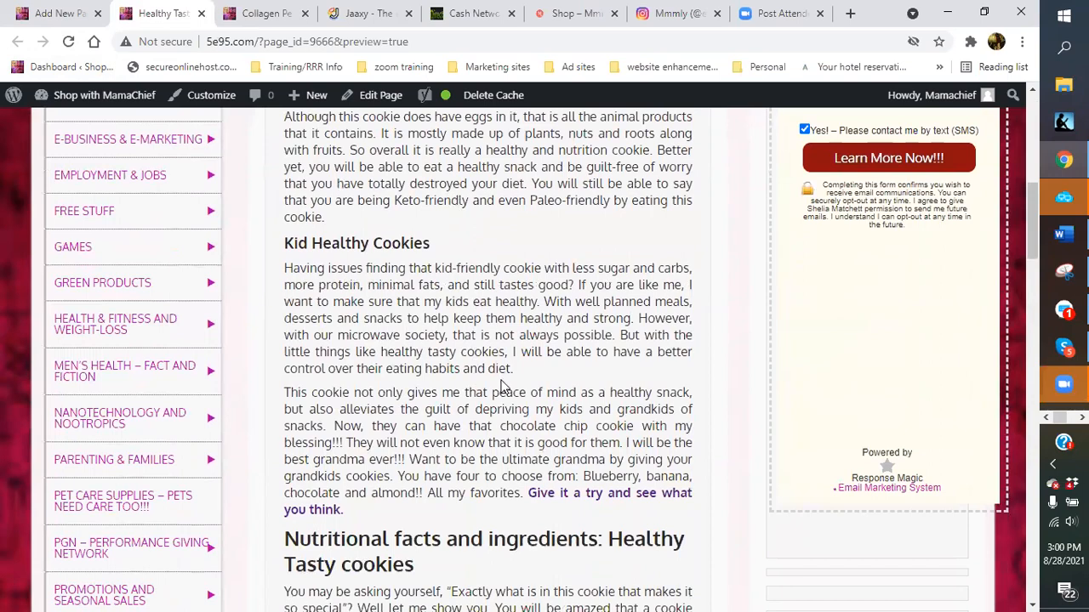
pyautogui.scroll(-2, 502, 387)
pyautogui.scroll(-6, 500, 380)
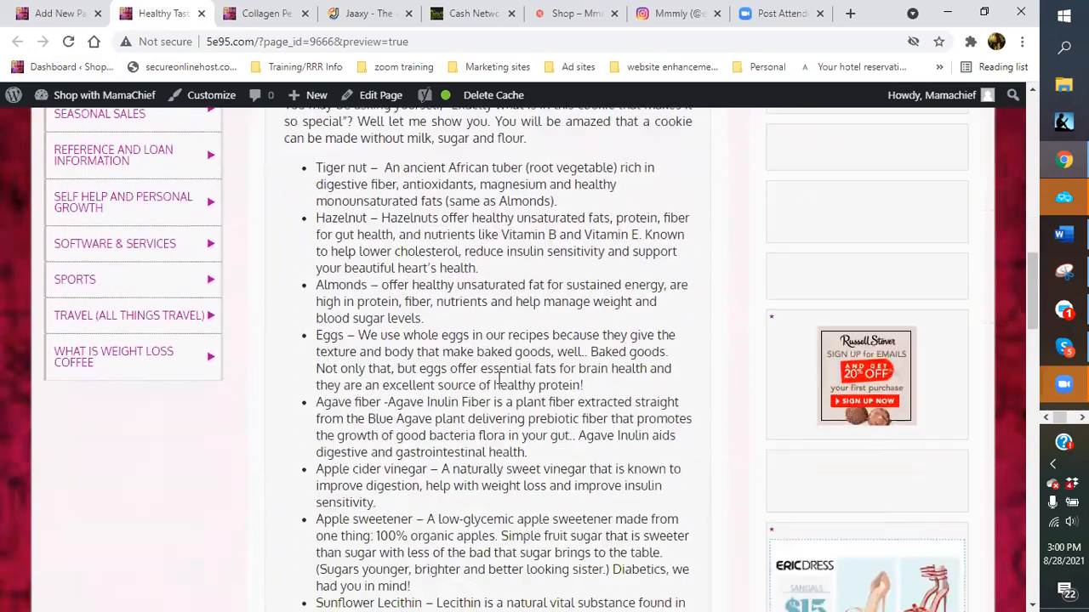
pyautogui.scroll(-6, 435, 315)
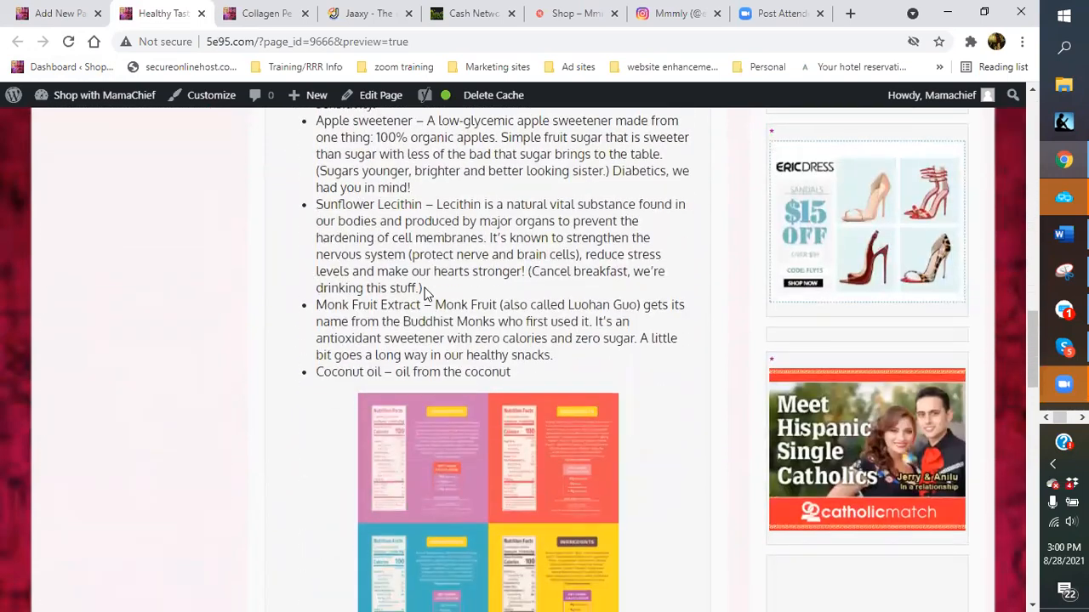
pyautogui.scroll(4, 421, 298)
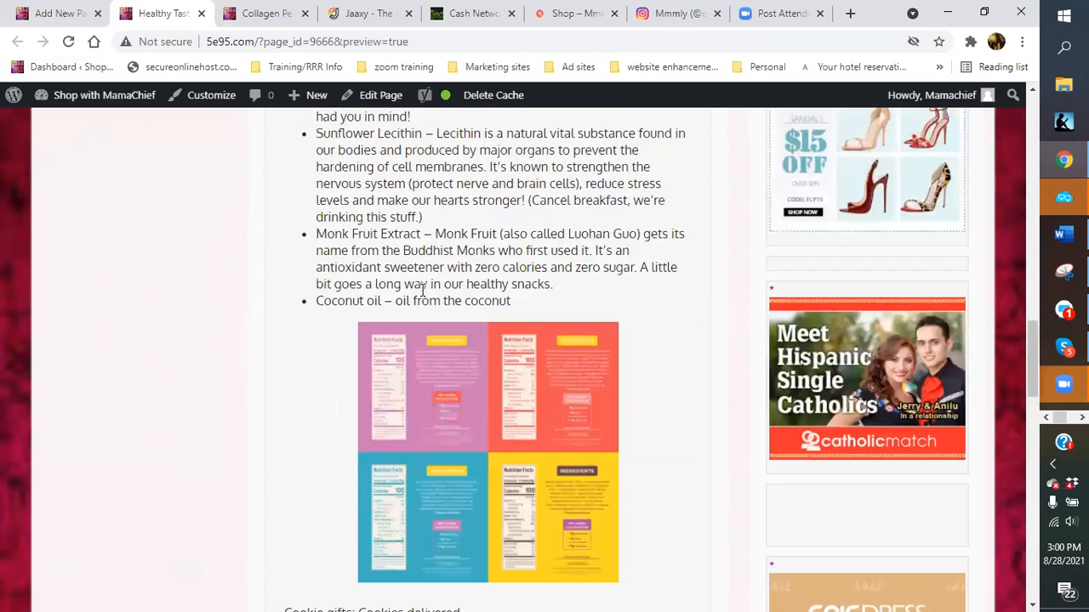
pyautogui.scroll(-2, 418, 302)
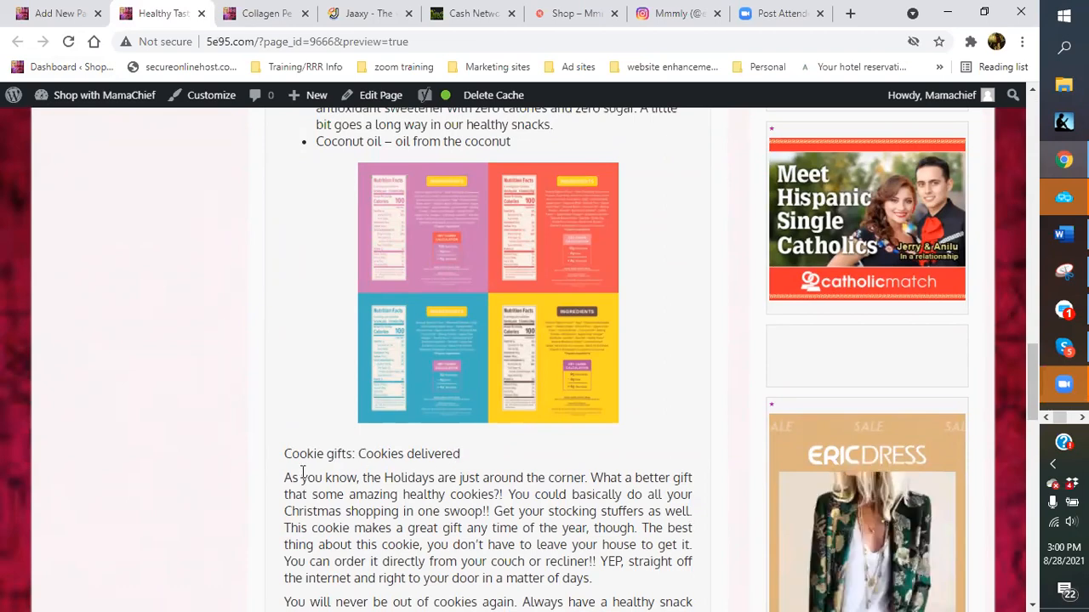
# Return to the page editor and transform the "Cookie gifts: Cookies delivered" paragraph into a heading.
pyautogui.click(64, 13)
pyautogui.scroll(-15, 201, 414)
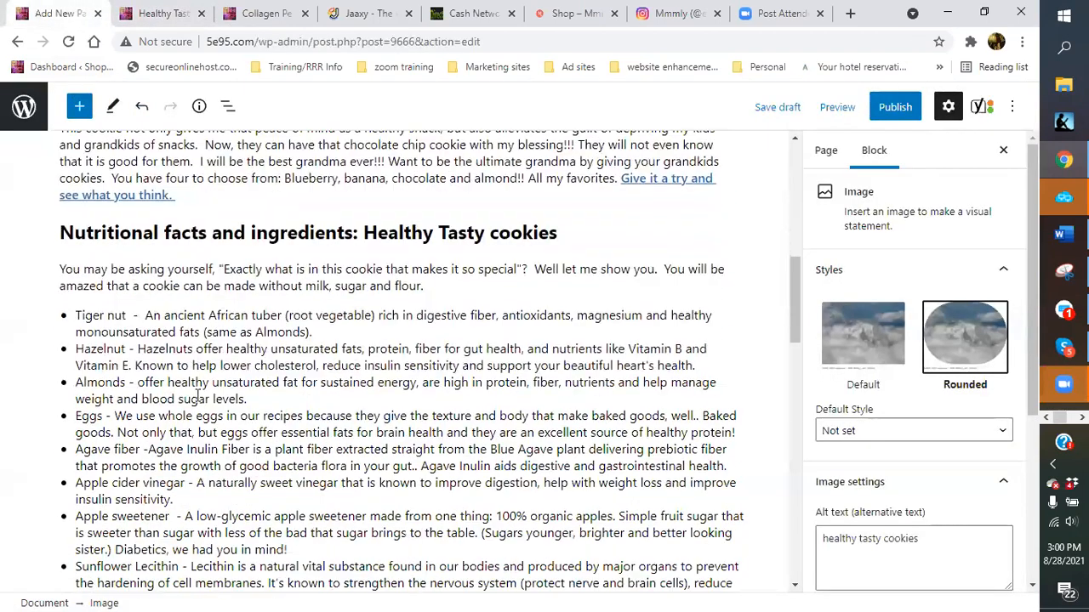
pyautogui.scroll(-2, 179, 366)
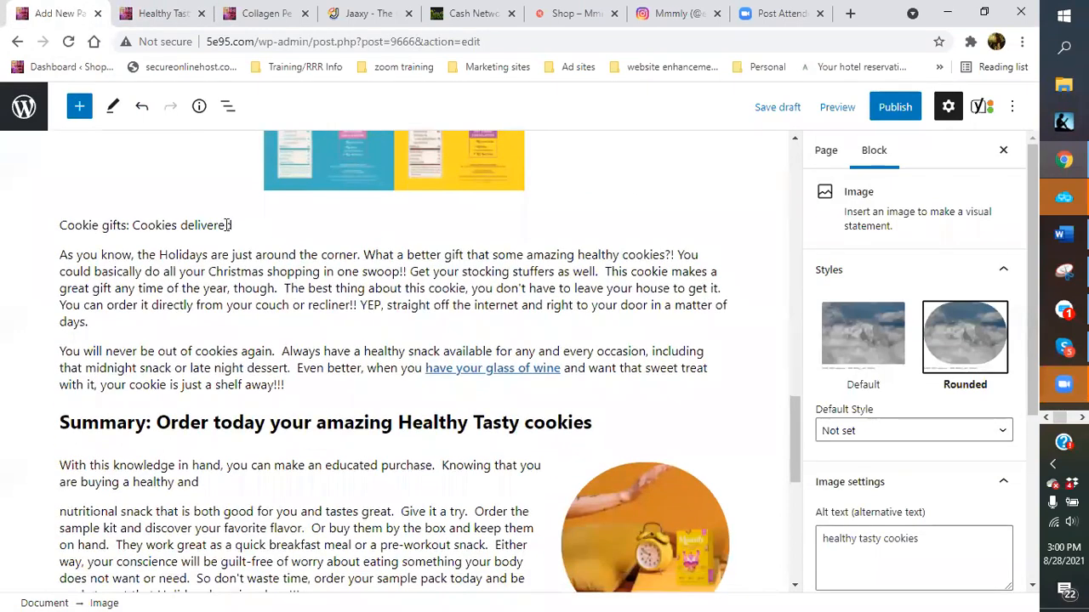
pyautogui.click(228, 224)
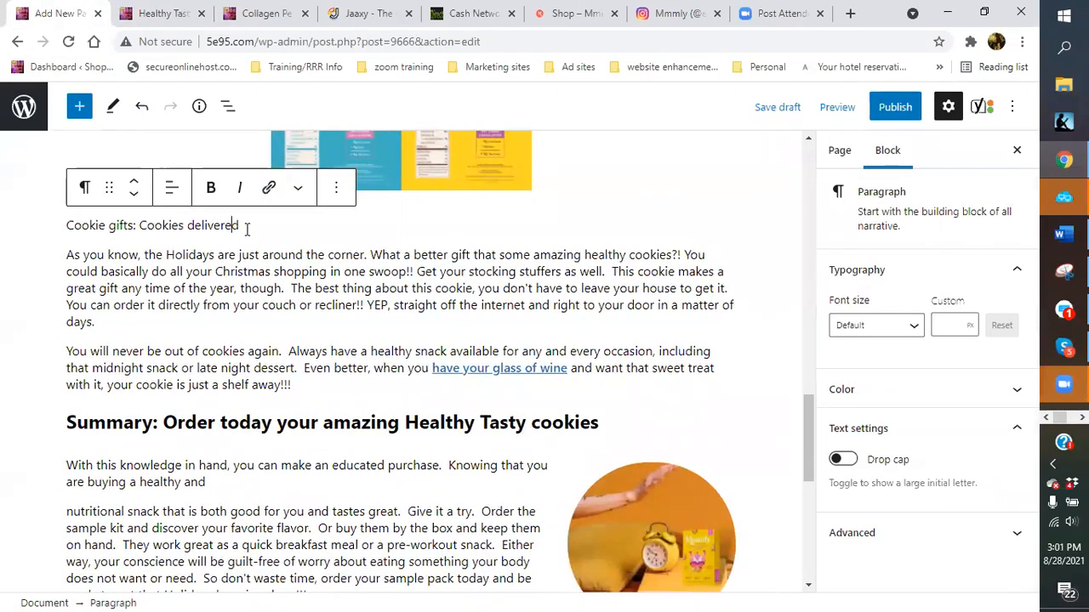
pyautogui.click(85, 188)
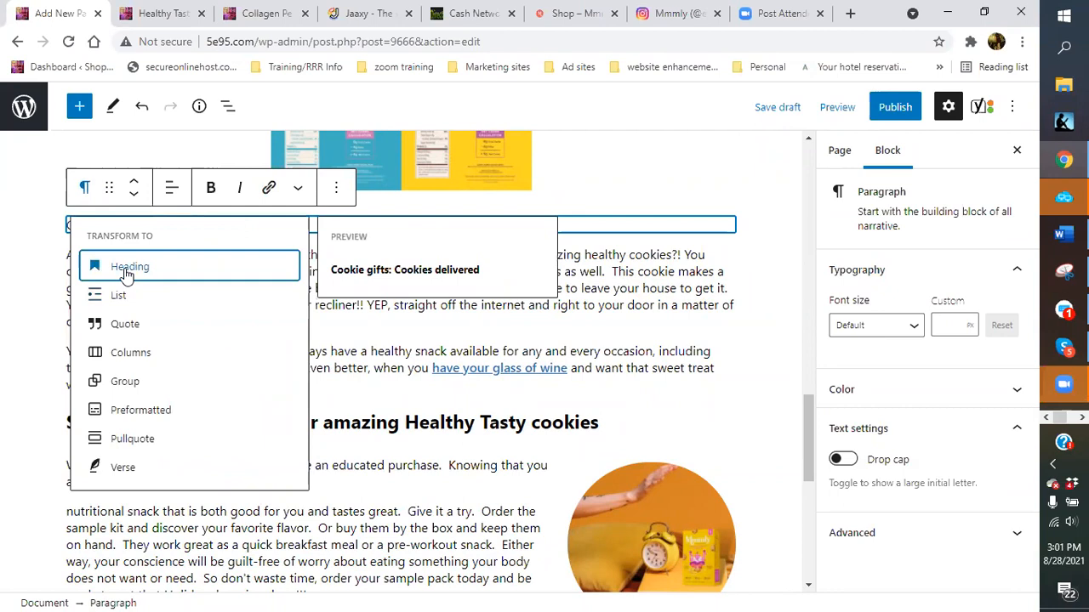
pyautogui.click(128, 265)
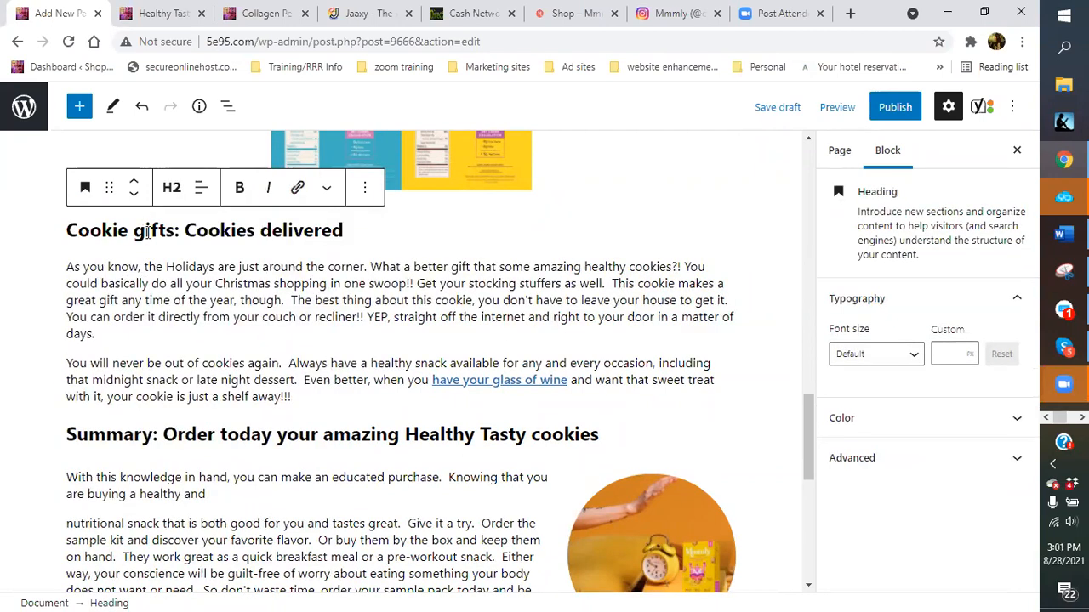
# Capitalize the words "Gifts" and "Delivered" so the heading reads "Cookie Gifts: Cookies Delivered".
pyautogui.press('BackSpace')
pyautogui.write('G')
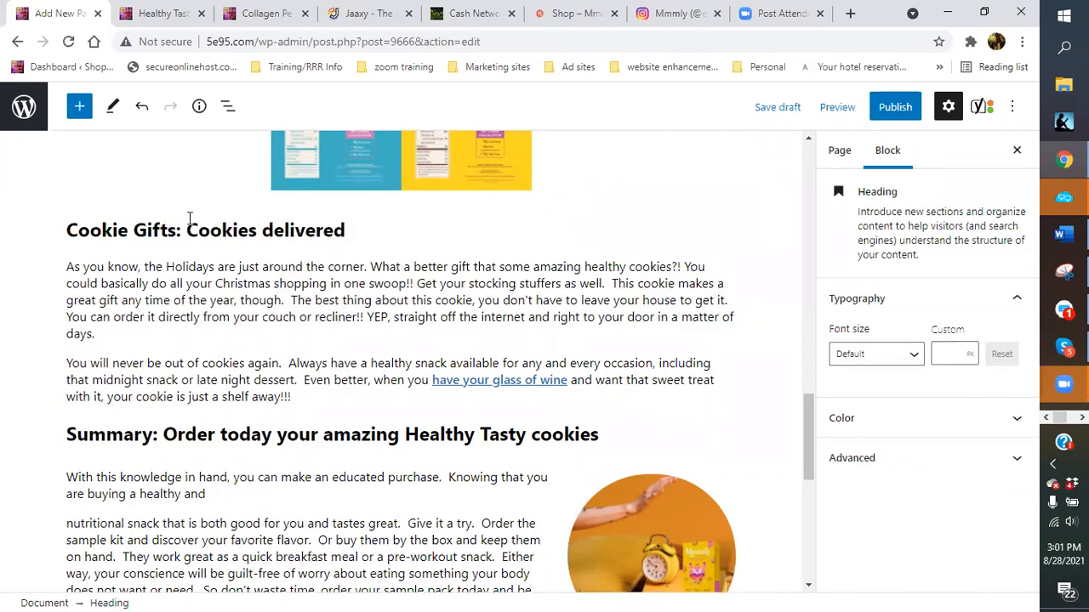
pyautogui.click(264, 230)
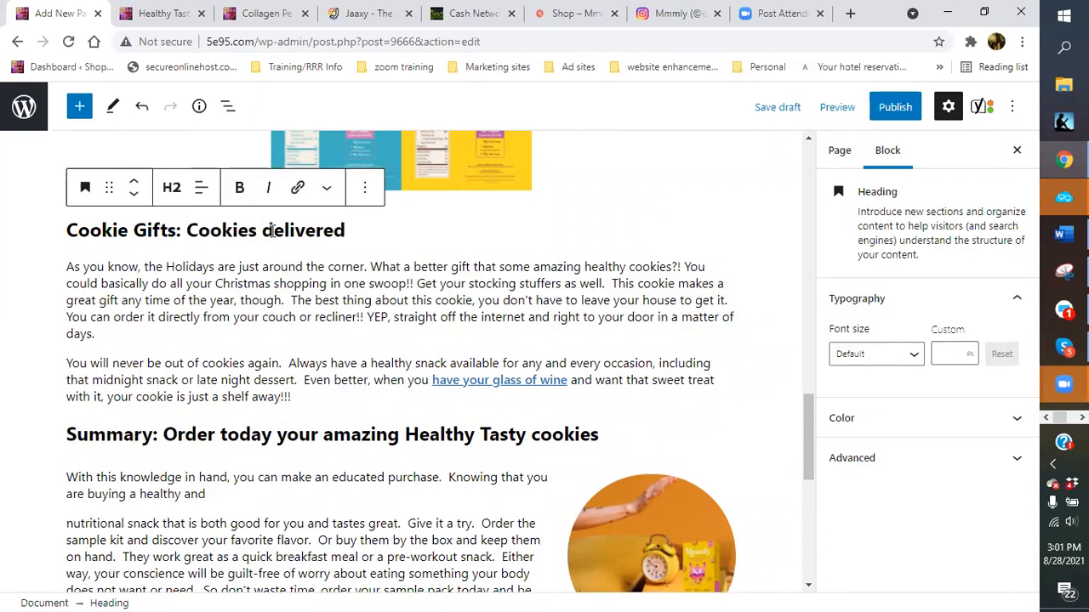
pyautogui.press('Delete')
pyautogui.write('D')
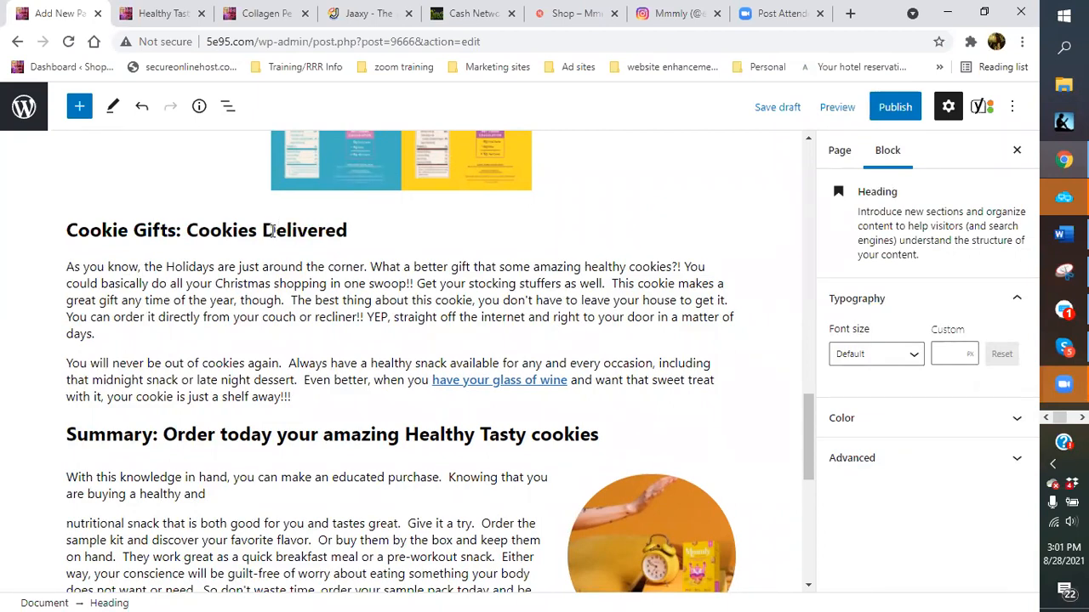
# Check the Yoast SEO readability analysis and look back over the nutrition-facts image and ingredient list.
pyautogui.scroll(-6, 491, 304)
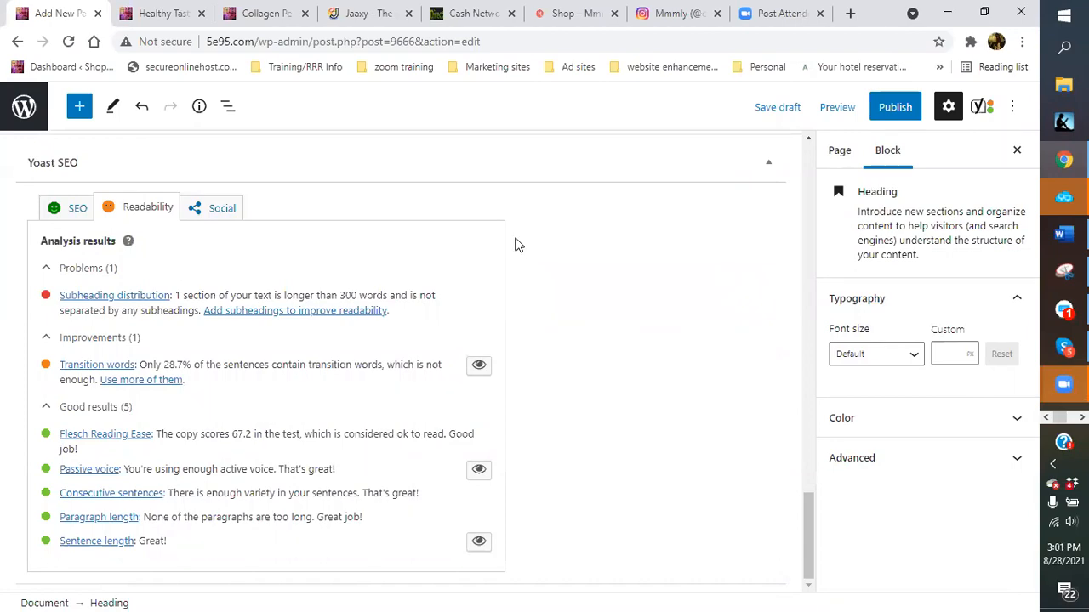
pyautogui.scroll(6, 557, 280)
pyautogui.scroll(4, 473, 286)
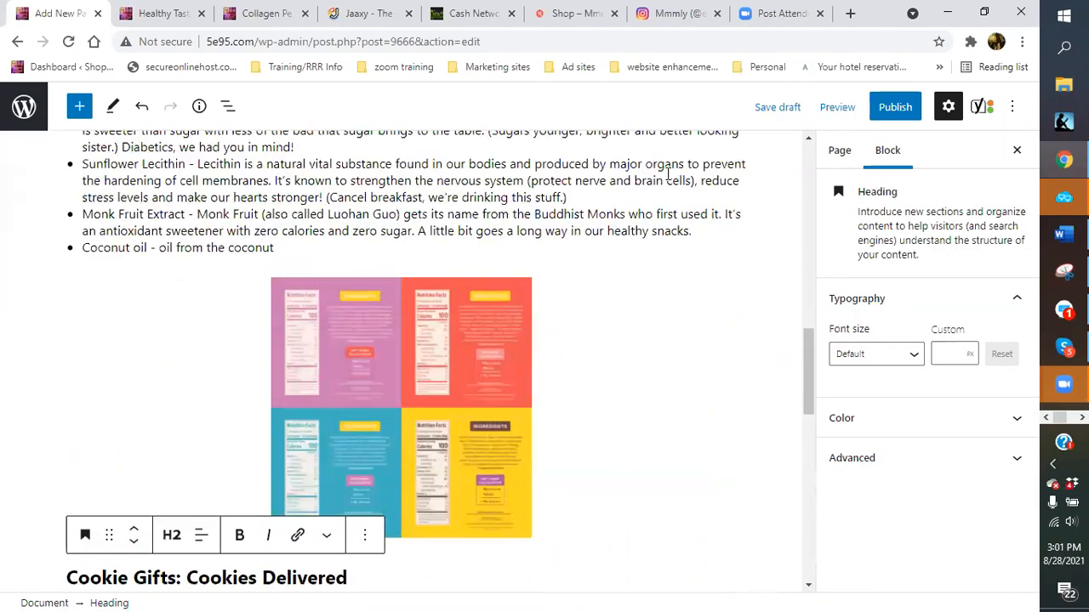
pyautogui.scroll(3, 603, 272)
# Reload the page preview in the other browser tab and save the draft in the editor.
pyautogui.click(170, 14)
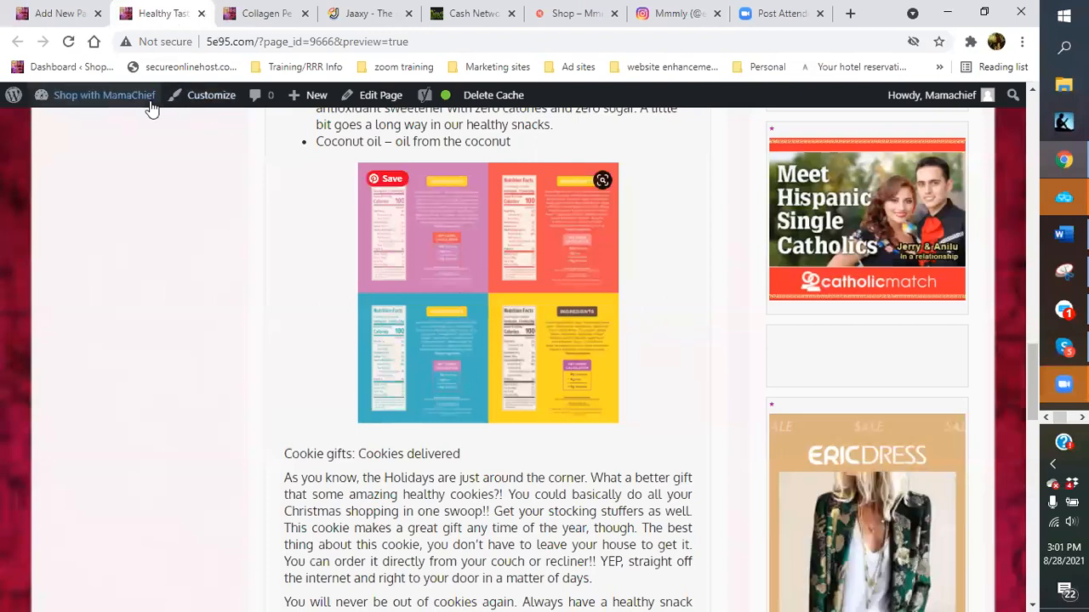
pyautogui.click(69, 42)
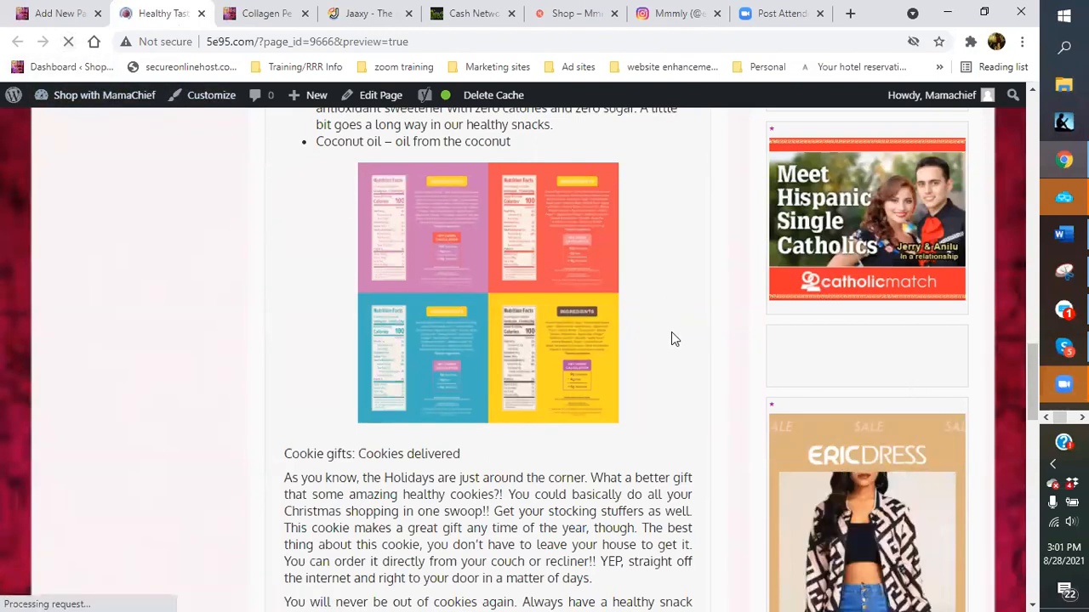
pyautogui.click(67, 14)
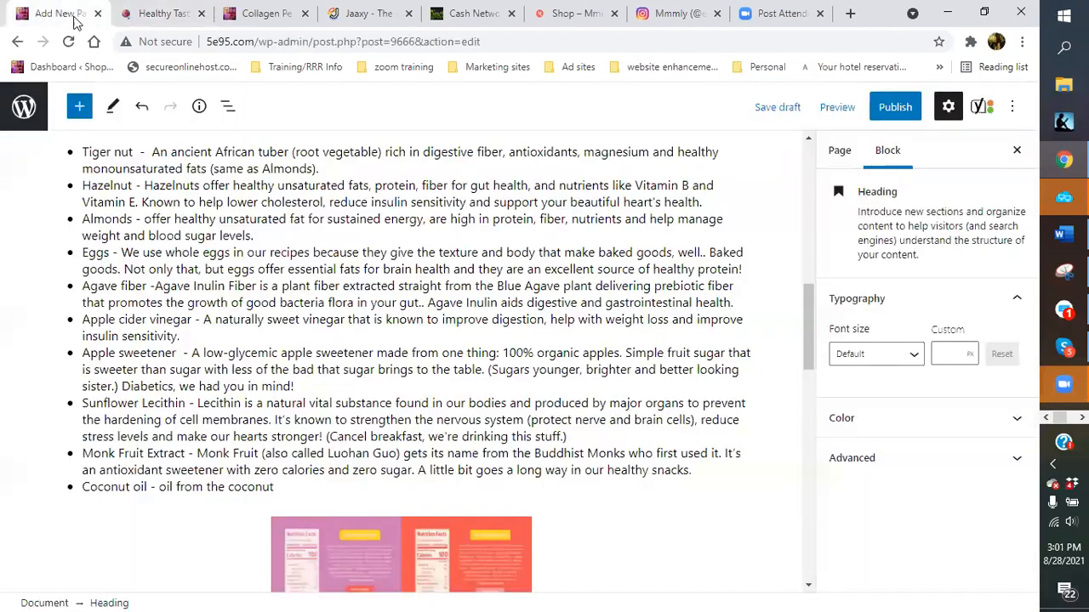
pyautogui.click(783, 111)
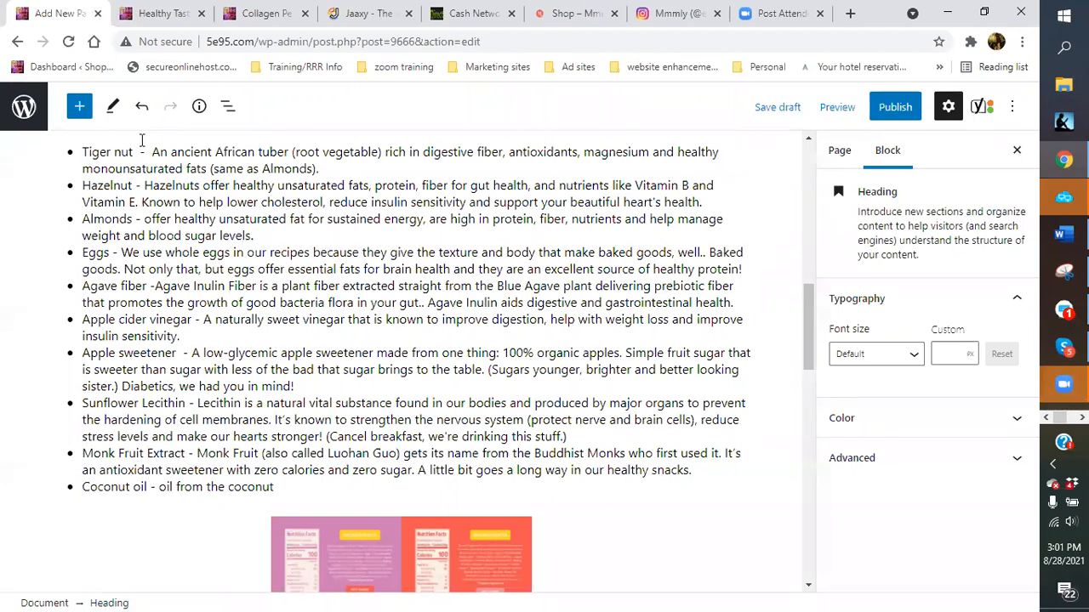
# Close the existing preview tab and open a fresh preview of the page in a new tab.
pyautogui.click(170, 13)
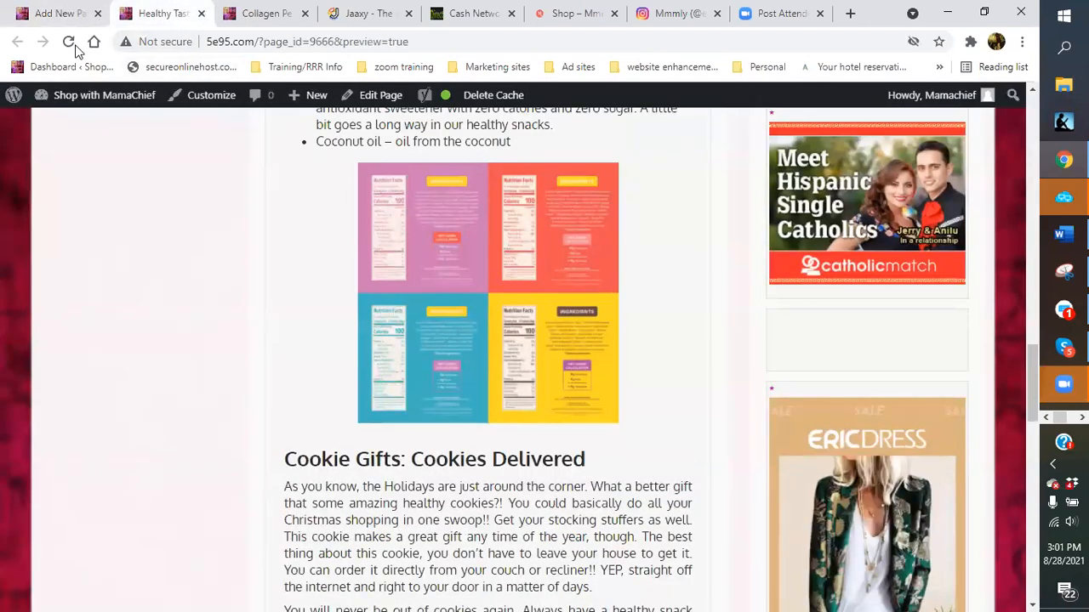
pyautogui.click(201, 13)
pyautogui.click(50, 15)
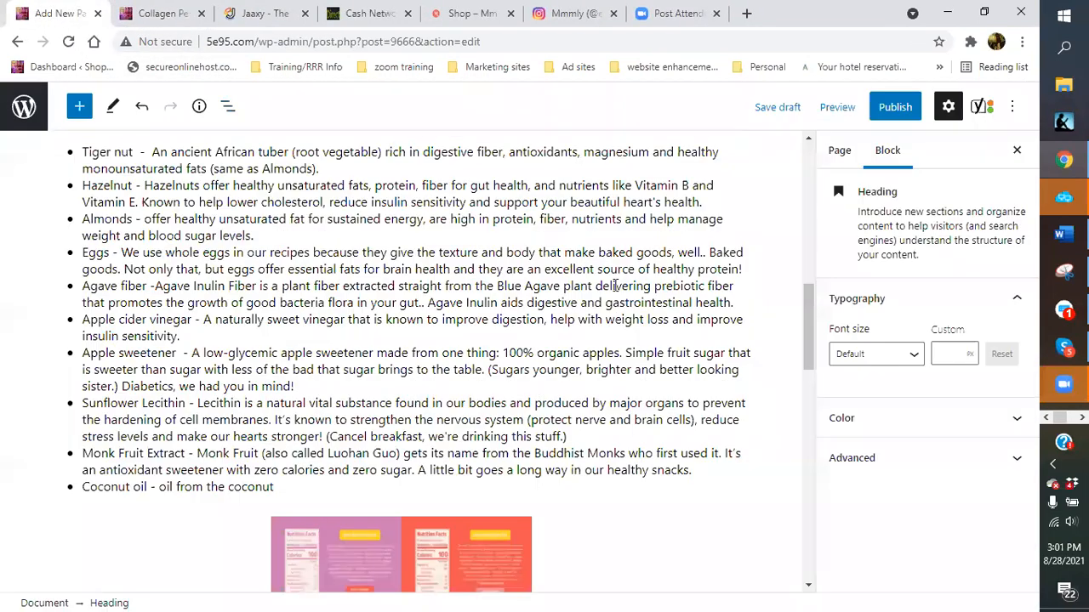
pyautogui.click(837, 107)
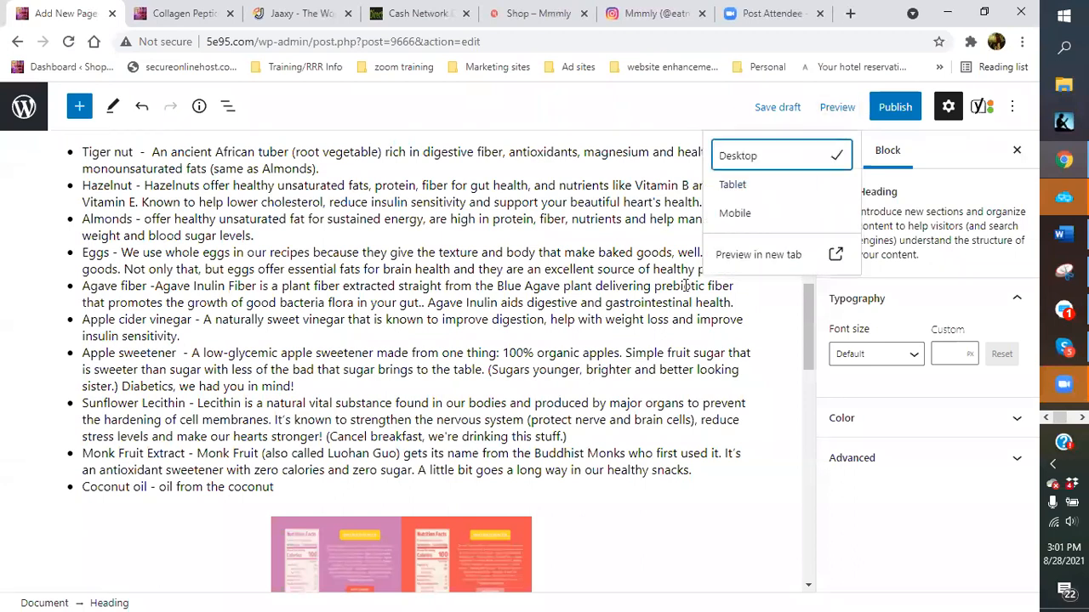
pyautogui.click(761, 254)
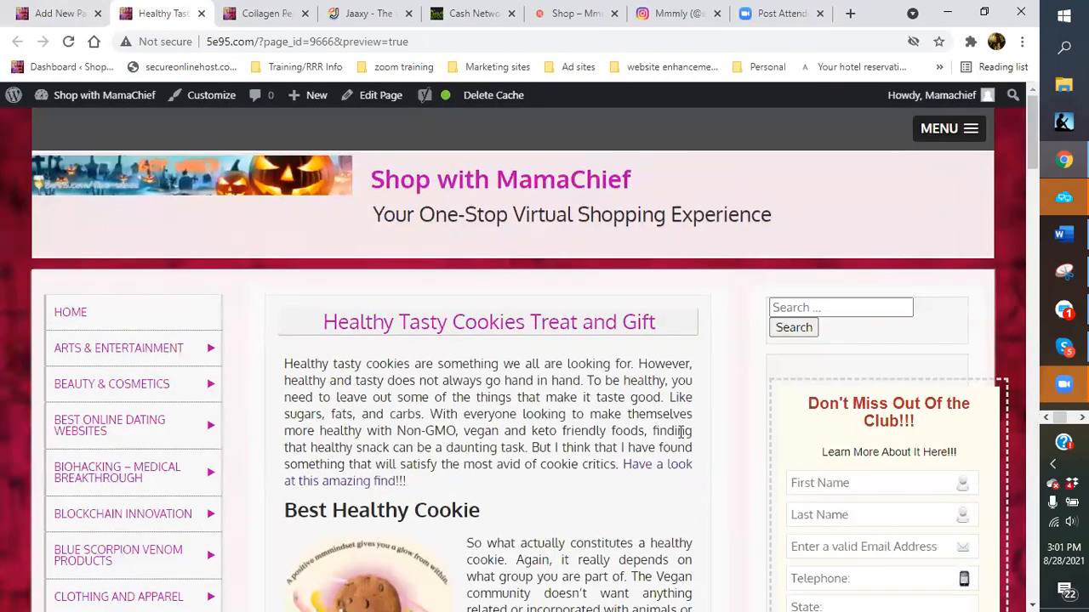
# Review the new preview, examining the cookie image, the nutrition-facts image, the "Cookie Gifts: Cookies Delivered" heading and the ingredient list.
pyautogui.scroll(-1, 689, 433)
pyautogui.scroll(-5, 693, 436)
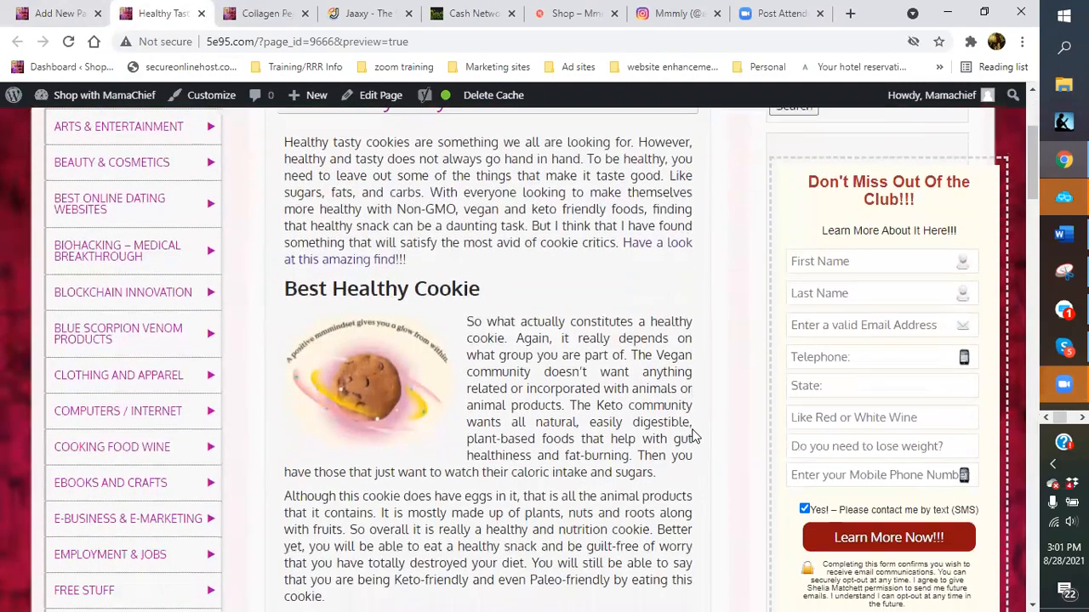
pyautogui.scroll(-10, 687, 426)
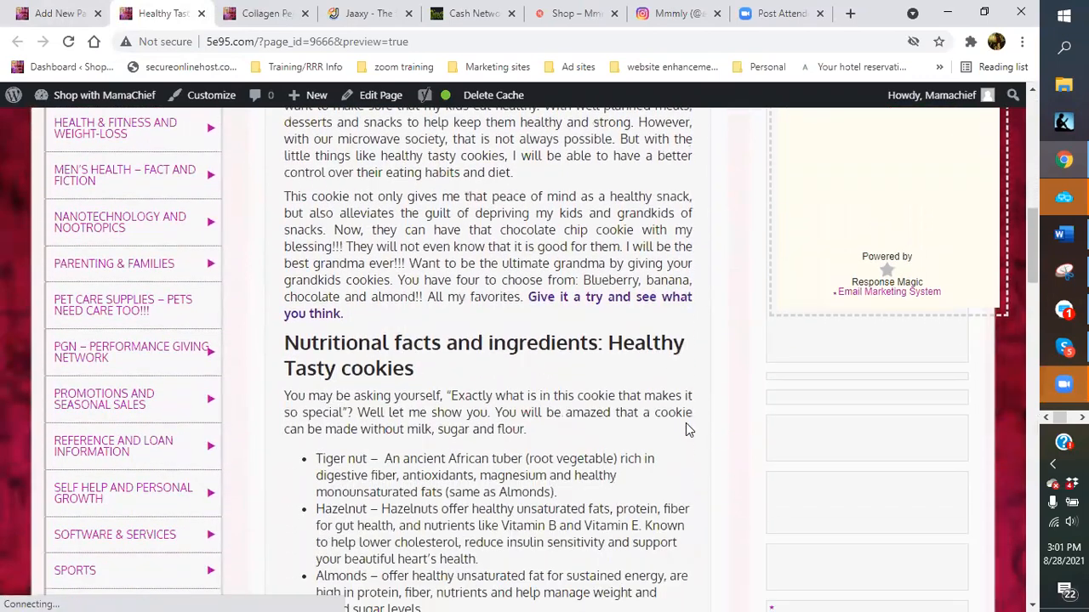
pyautogui.scroll(-4, 686, 431)
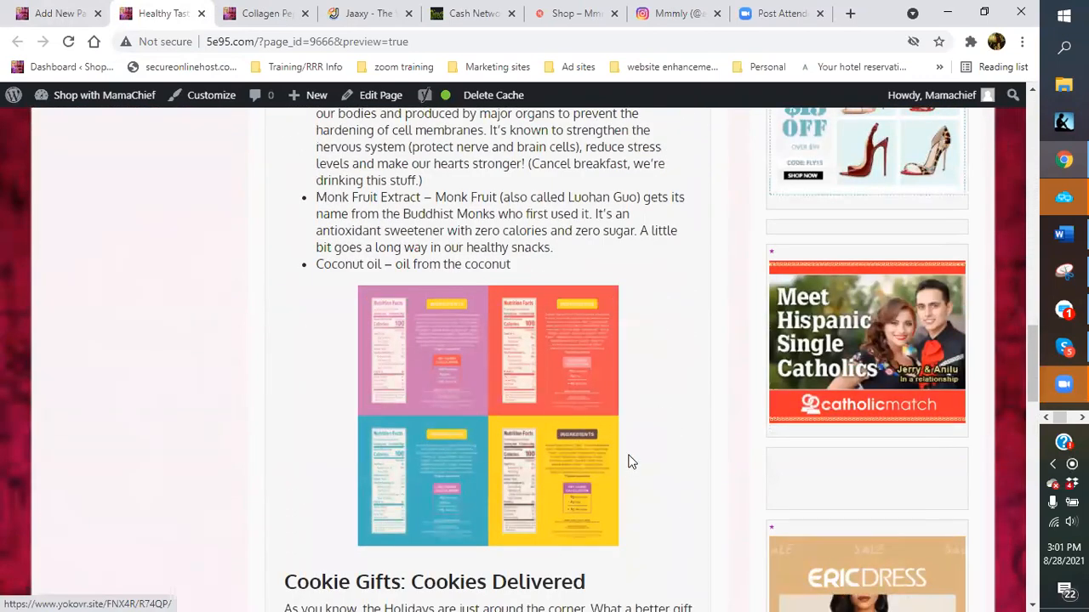
pyautogui.scroll(-1, 627, 457)
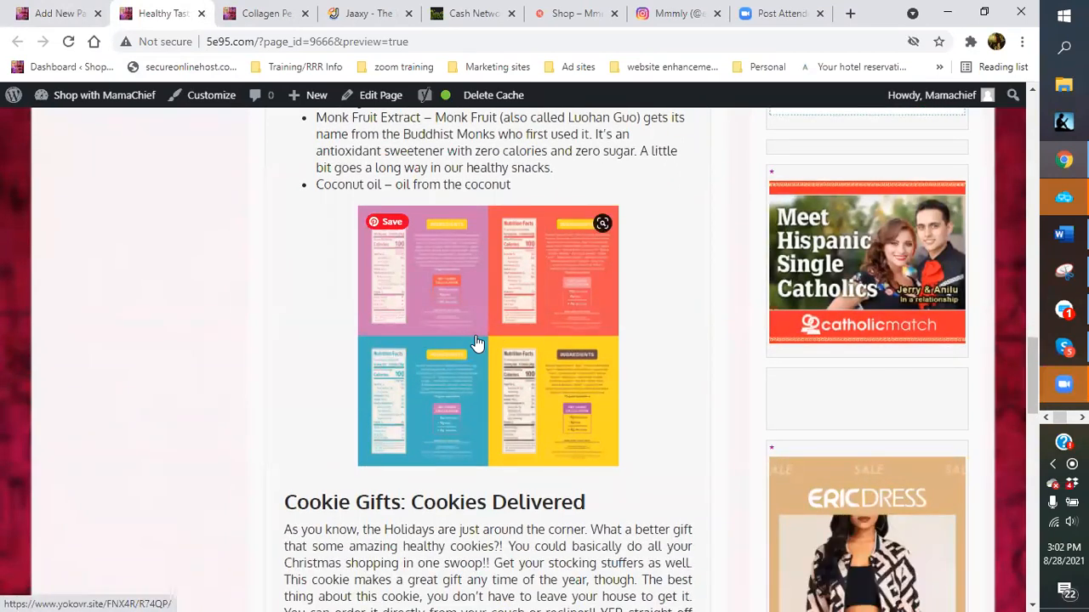
pyautogui.scroll(5, 479, 340)
pyautogui.scroll(-5, 548, 289)
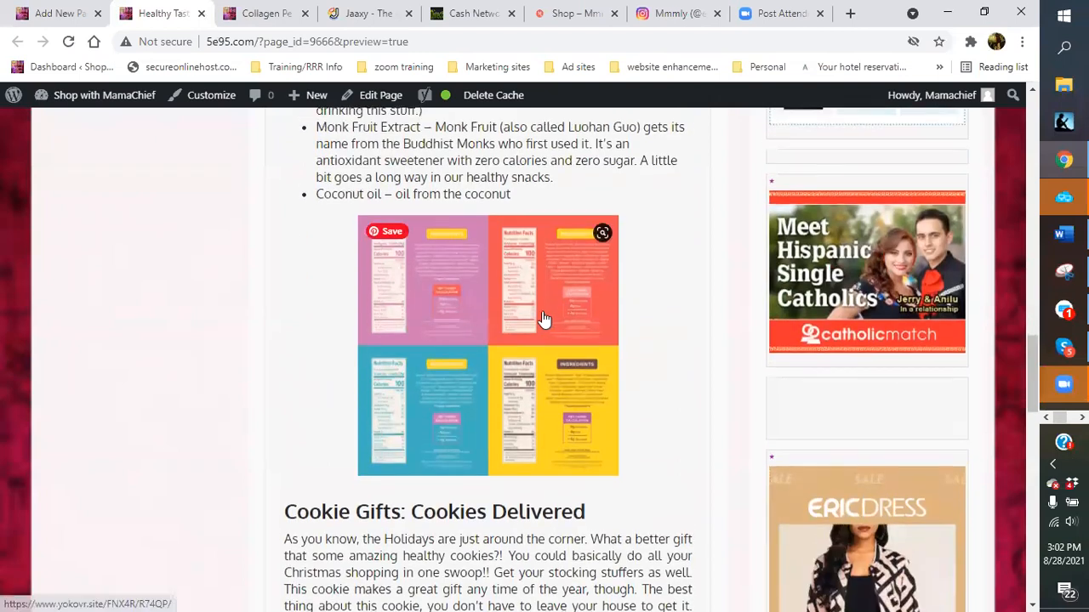
pyautogui.scroll(3, 511, 289)
pyautogui.scroll(1, 484, 283)
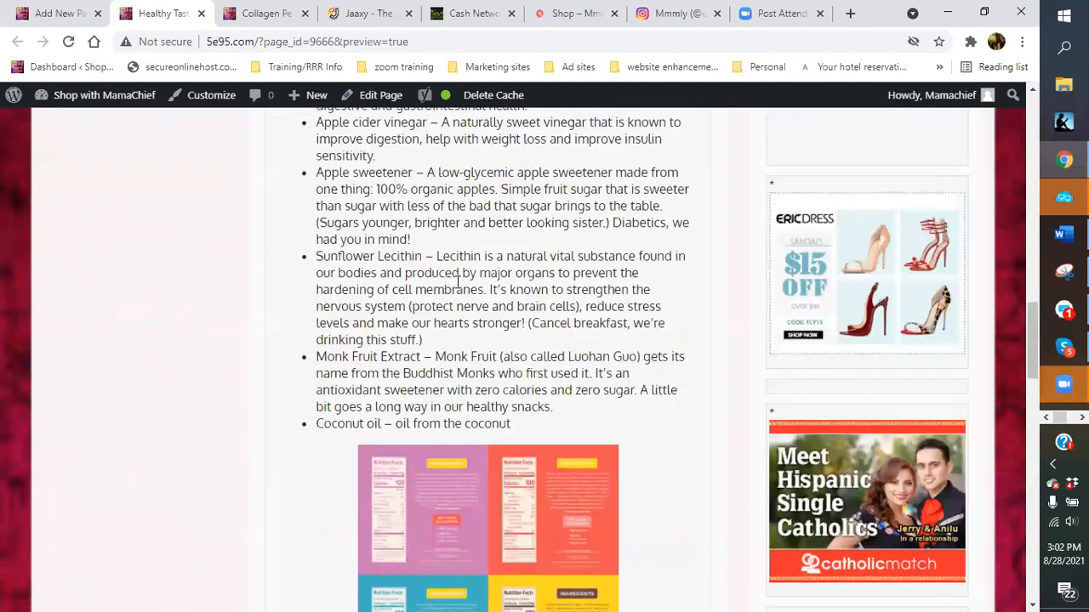
pyautogui.scroll(1, 457, 280)
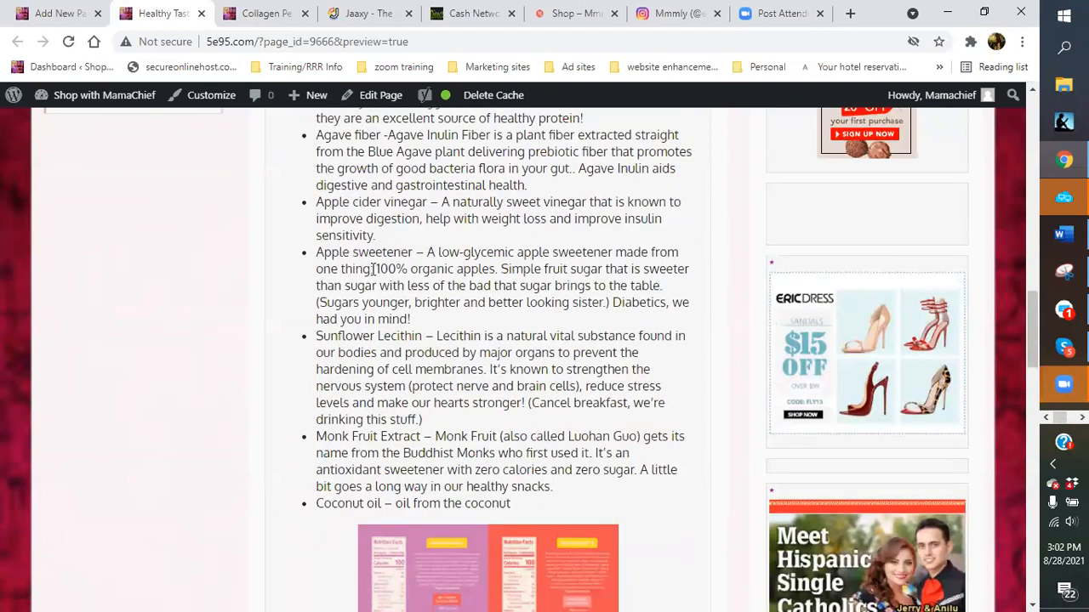
pyautogui.scroll(3, 378, 268)
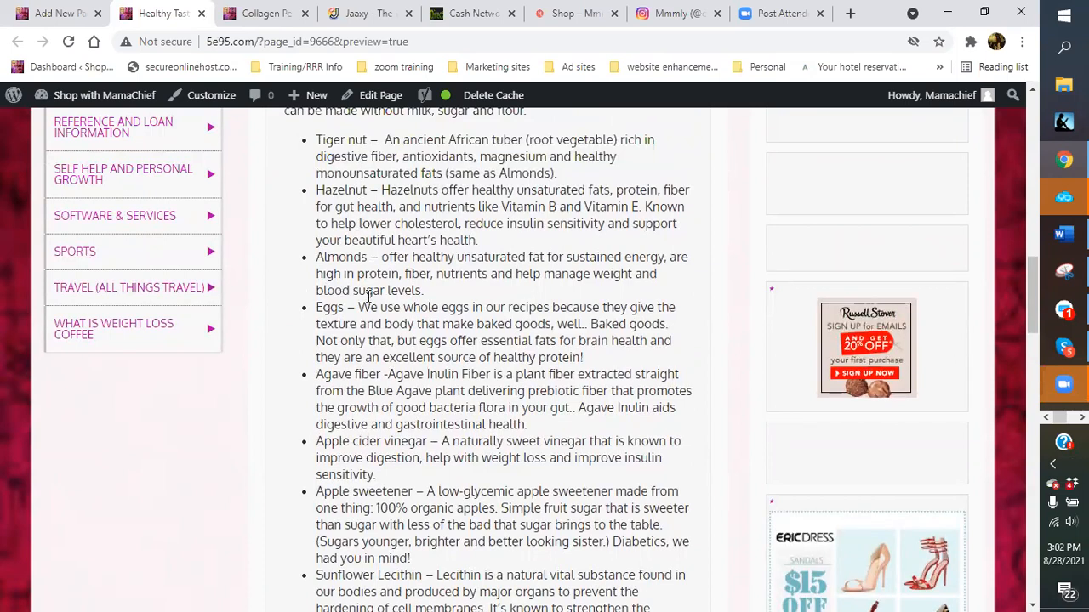
# Read through the ingredient list in the page preview down to coconut oil, and return to the page editor.
pyautogui.scroll(-1, 369, 295)
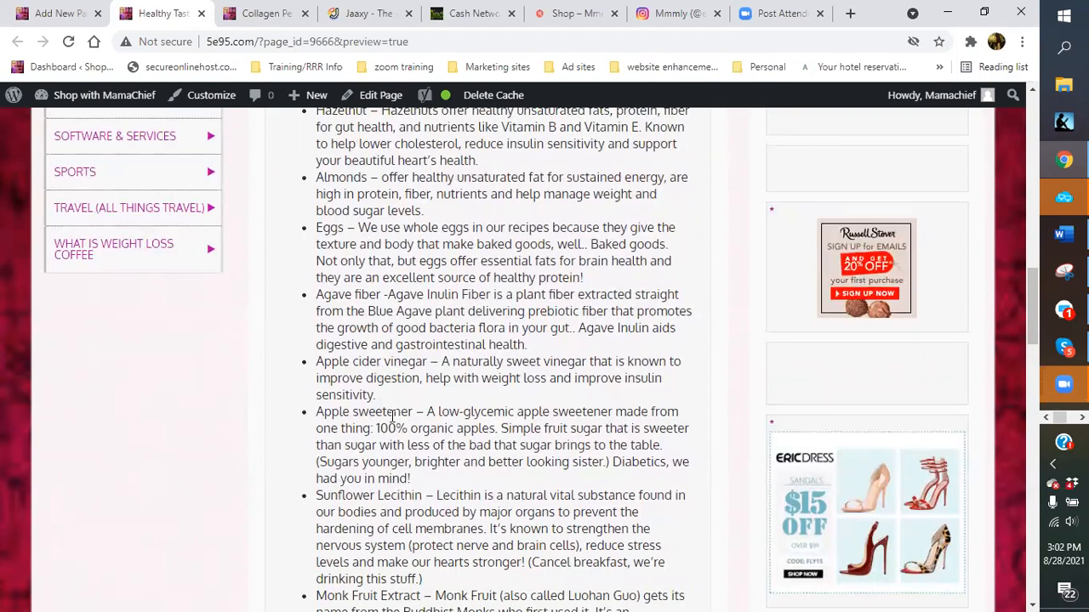
pyautogui.scroll(-1, 396, 425)
pyautogui.scroll(-1, 395, 425)
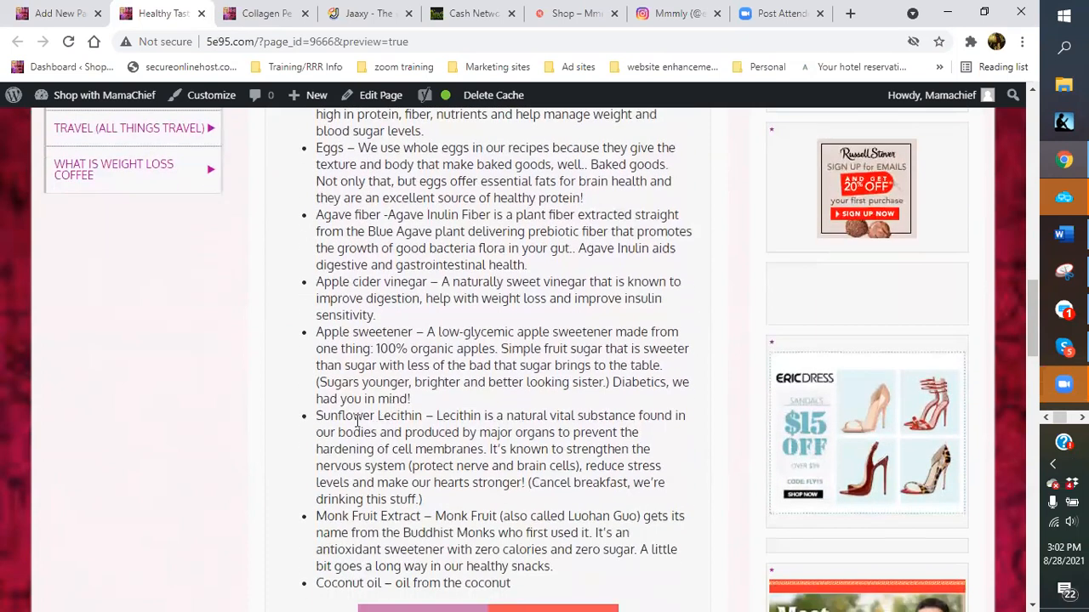
pyautogui.scroll(3, 343, 238)
pyautogui.scroll(-4, 365, 246)
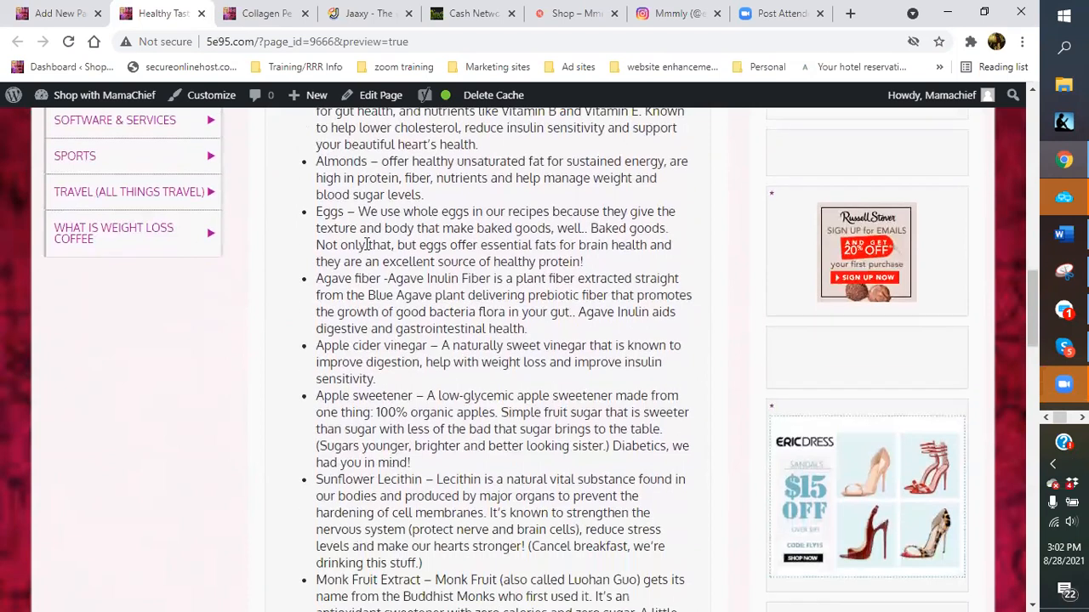
pyautogui.scroll(-1, 381, 441)
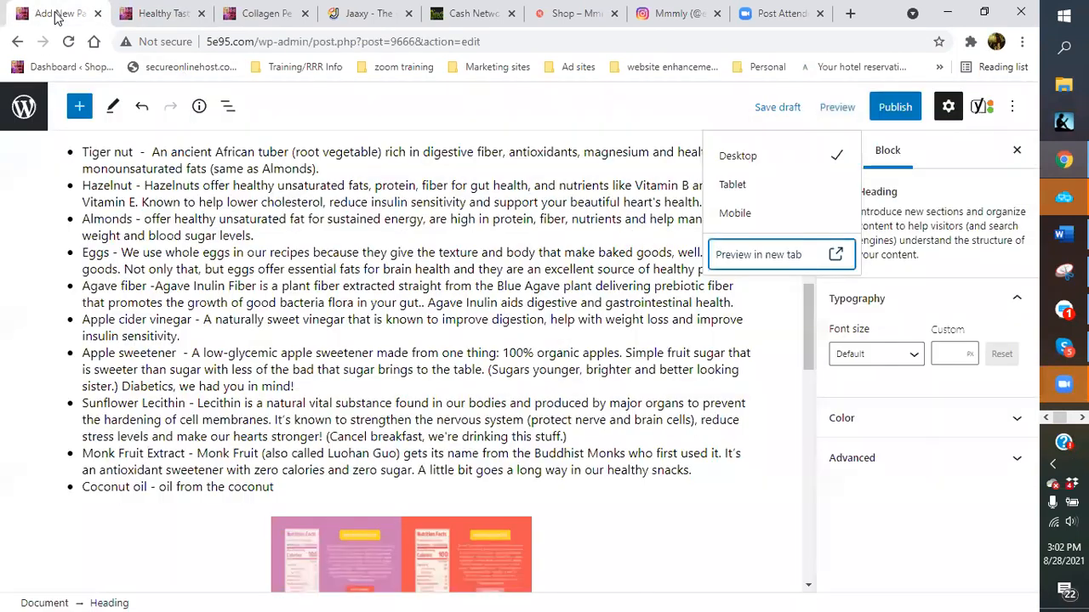
pyautogui.click(56, 15)
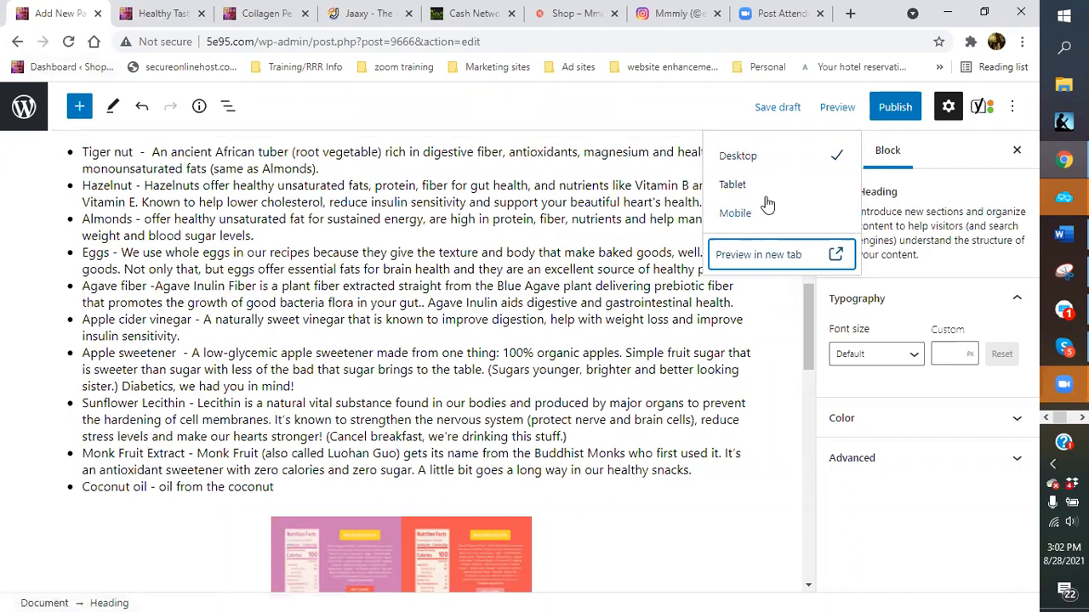
pyautogui.click(642, 114)
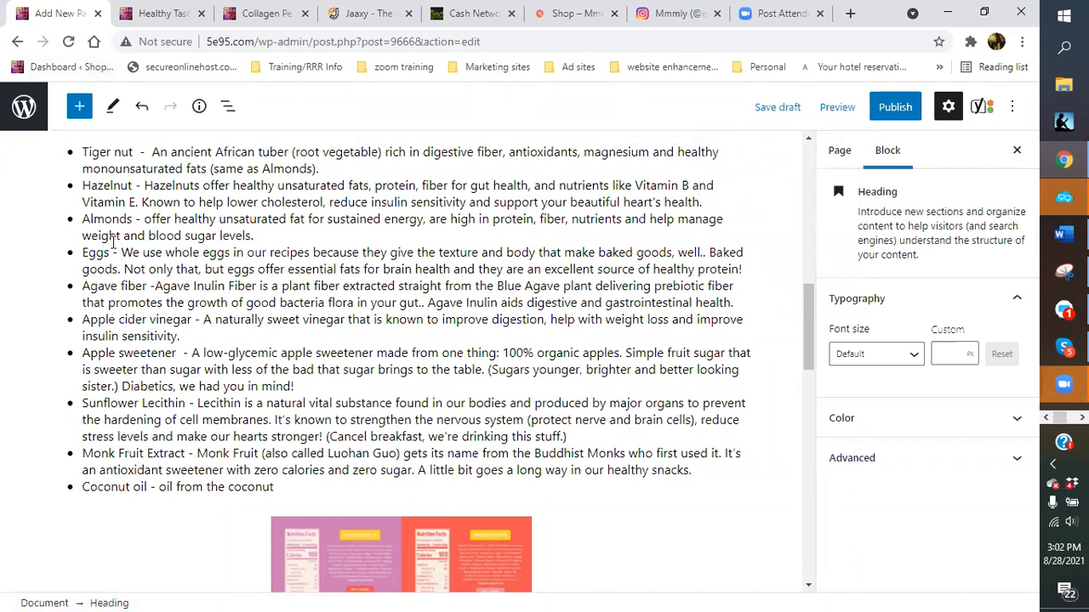
pyautogui.click(740, 290)
pyautogui.scroll(-1, 741, 289)
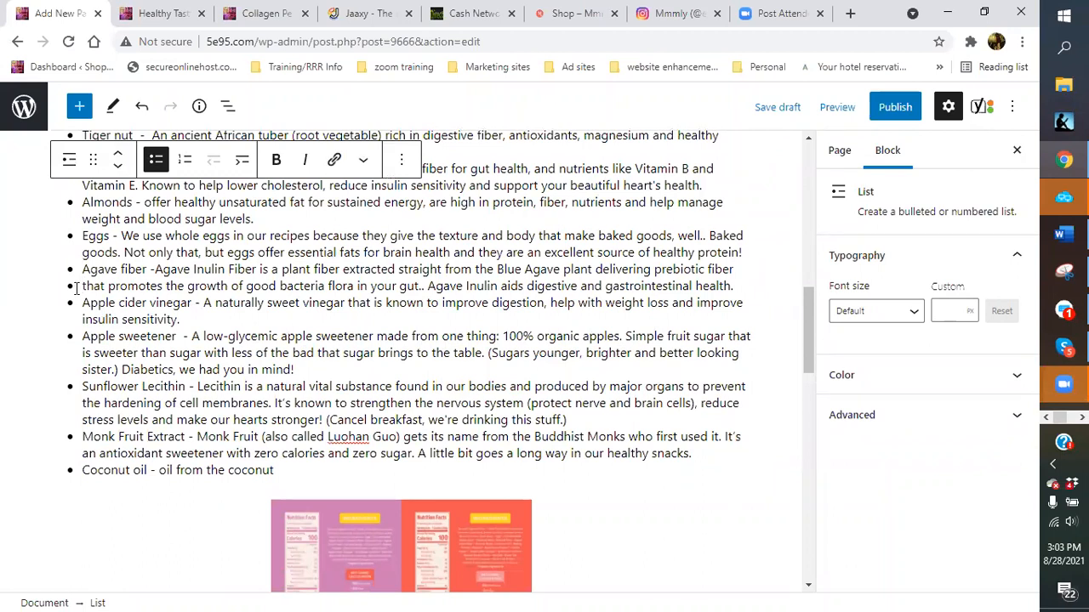
pyautogui.press('BackSpace')
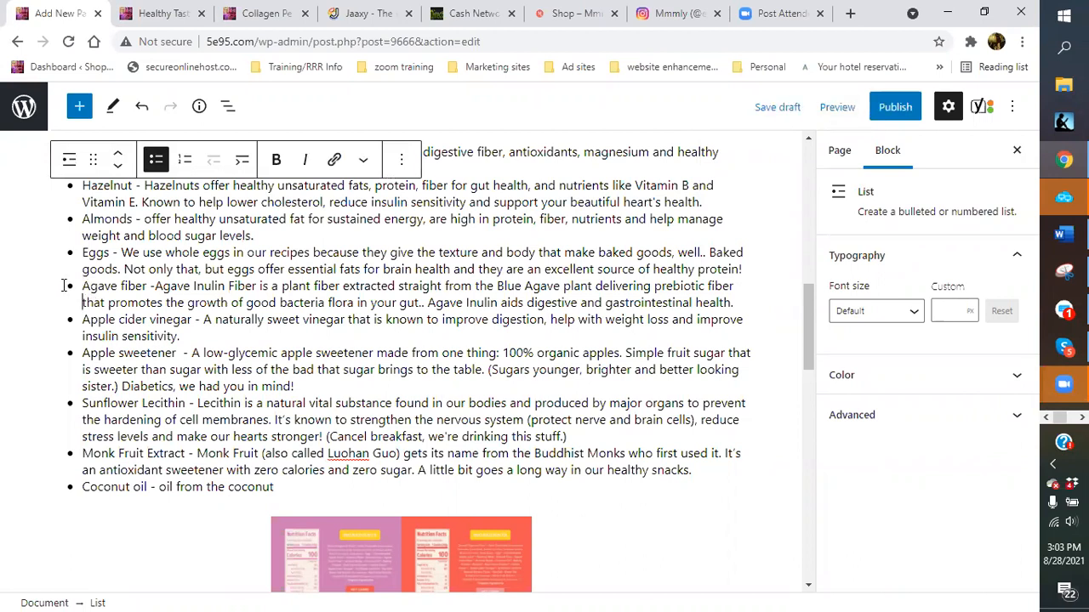
pyautogui.scroll(-2, 65, 286)
pyautogui.click(289, 328)
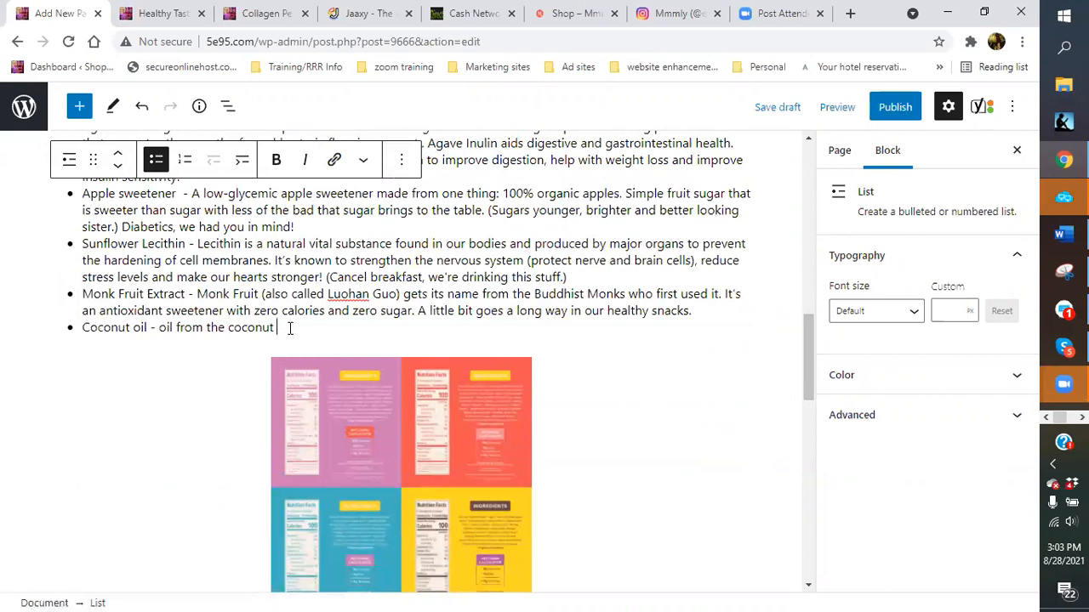
pyautogui.press('Return')
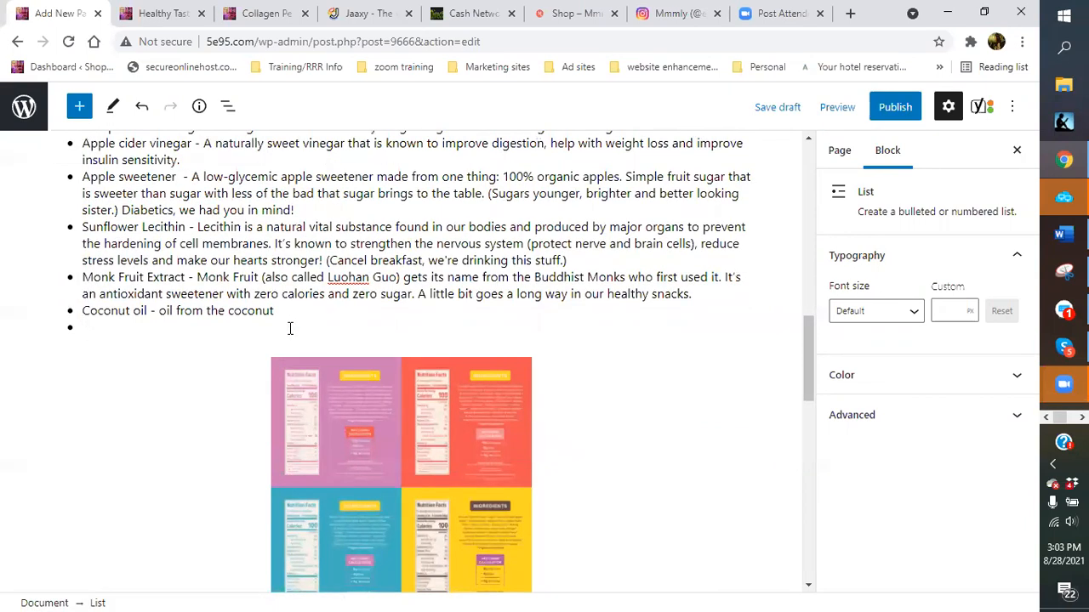
pyautogui.press('BackSpace')
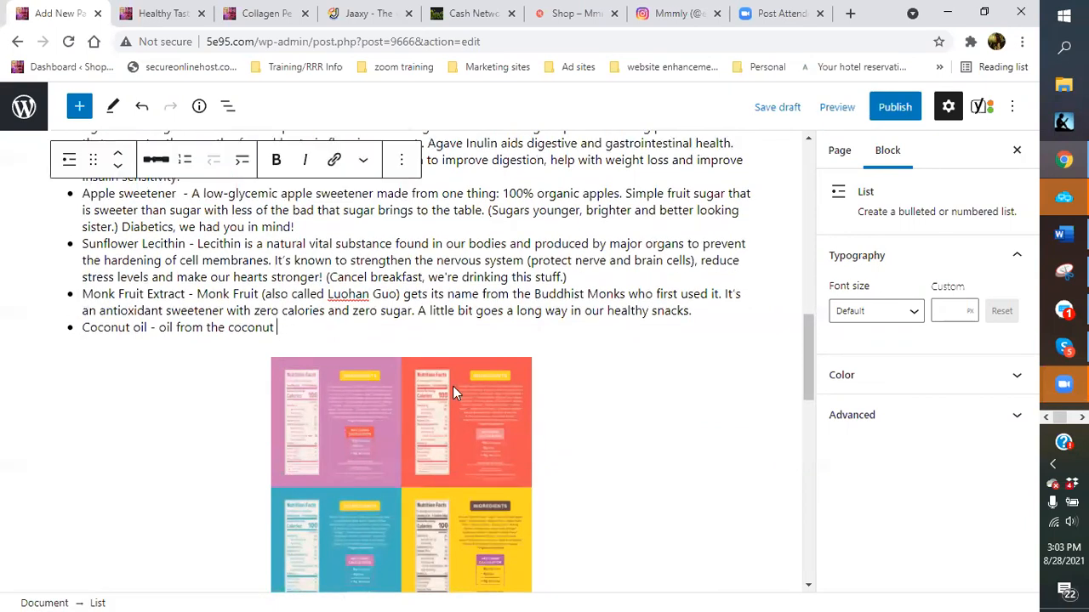
# Insert an H4 heading reading "Fruits:" between the ingredient list and the nutrition-facts image.
pyautogui.scroll(-2, 671, 358)
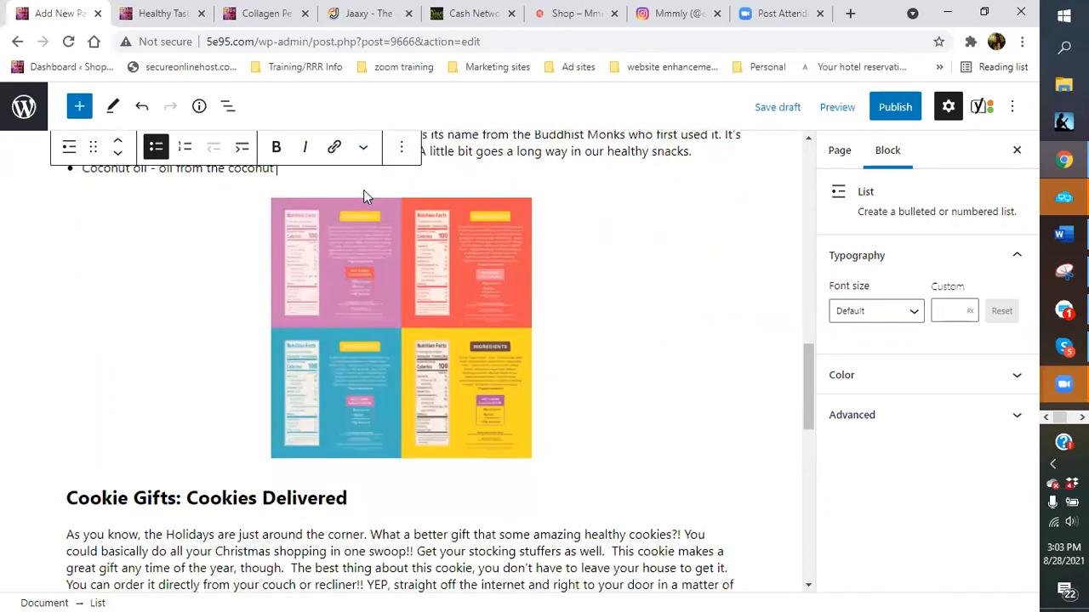
pyautogui.scroll(2, 363, 190)
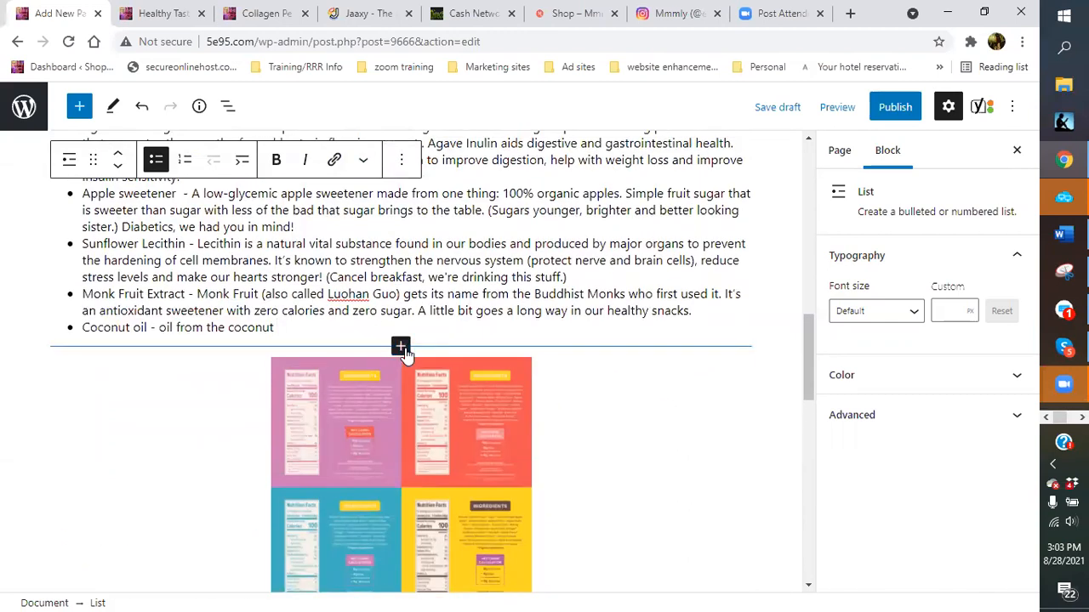
pyautogui.click(400, 346)
pyautogui.click(397, 494)
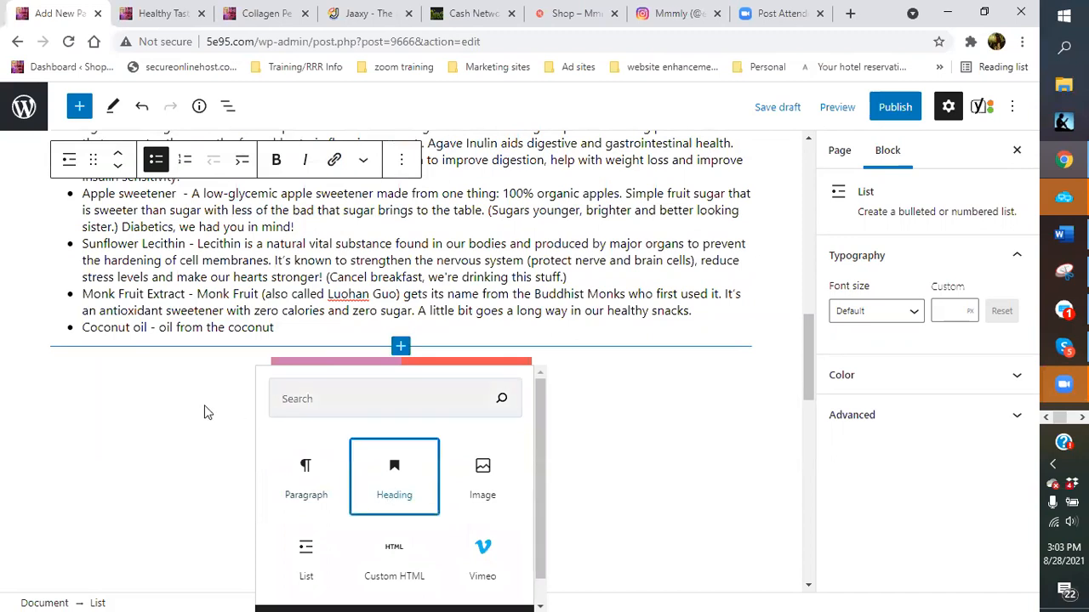
pyautogui.click(174, 334)
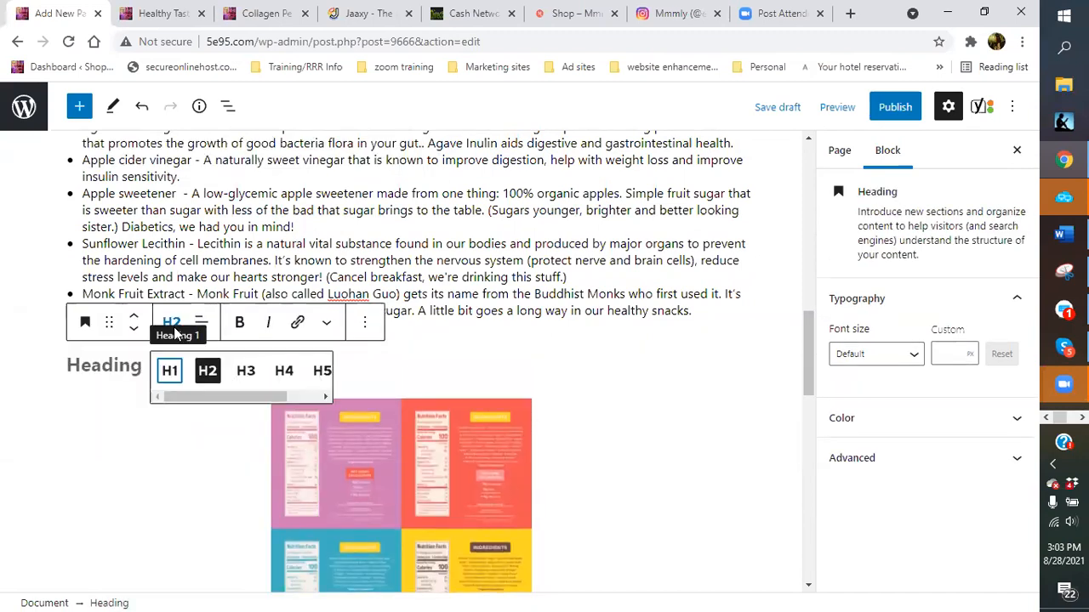
pyautogui.click(283, 371)
pyautogui.click(109, 363)
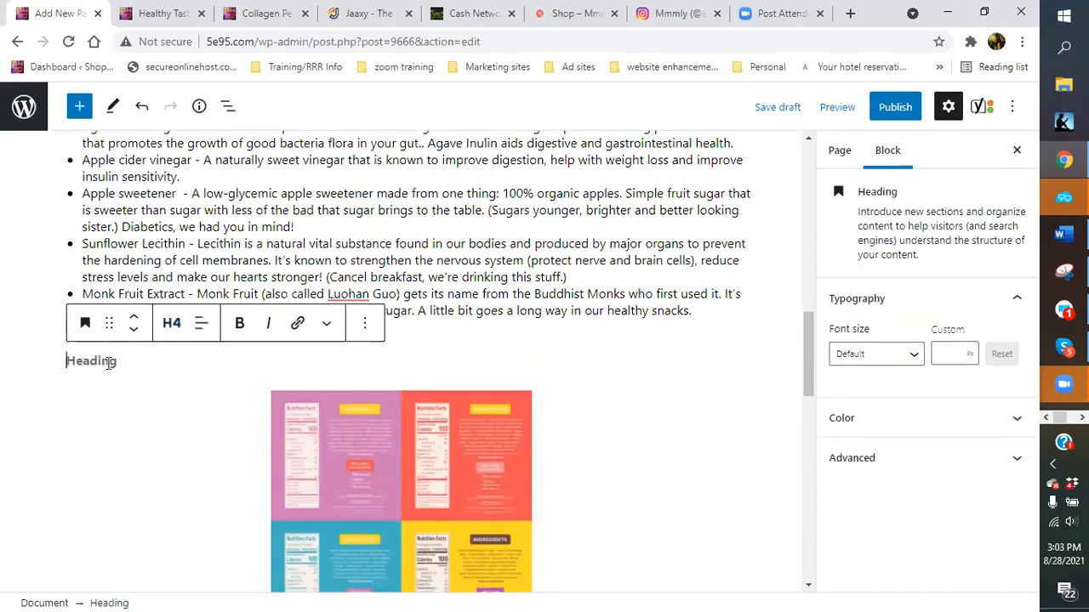
pyautogui.write('Feu')
pyautogui.write('ru')
pyautogui.write('its:')
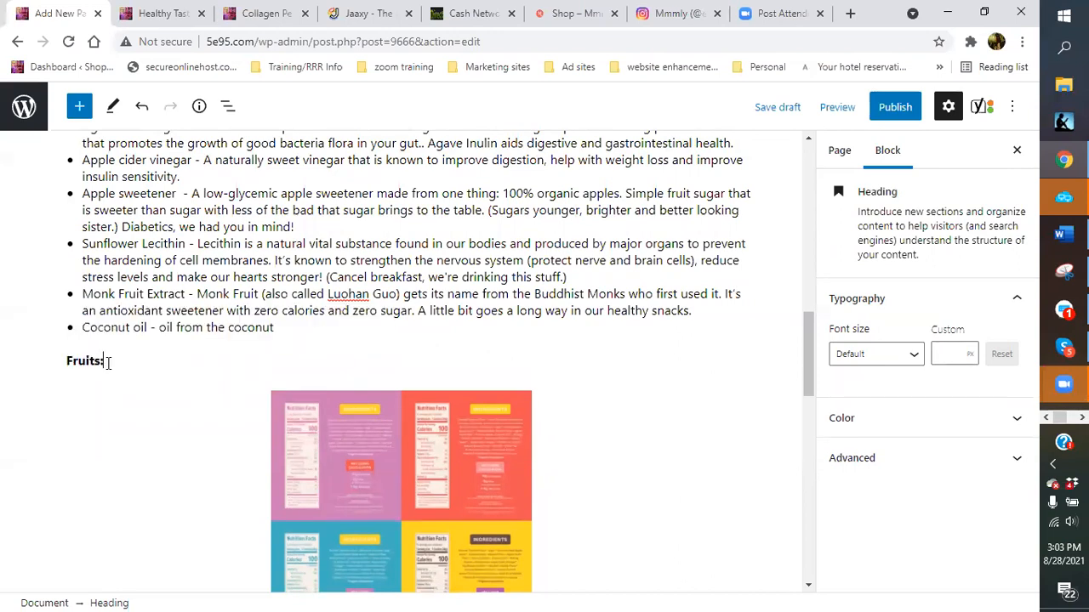
# Cut the agave fiber, apple cider vinegar and apple sweetener items out of the ingredient list.
pyautogui.scroll(1, 109, 361)
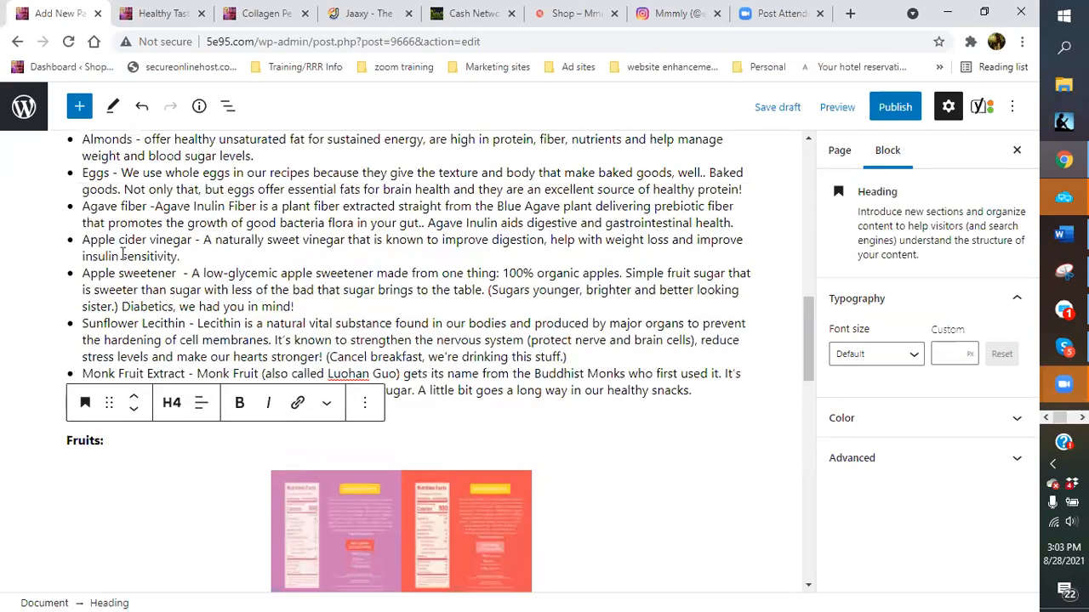
pyautogui.moveTo(57, 210); pyautogui.dragTo(298, 310)
pyautogui.hotkey('ctrl', 'c')
pyautogui.rightClick(295, 306)
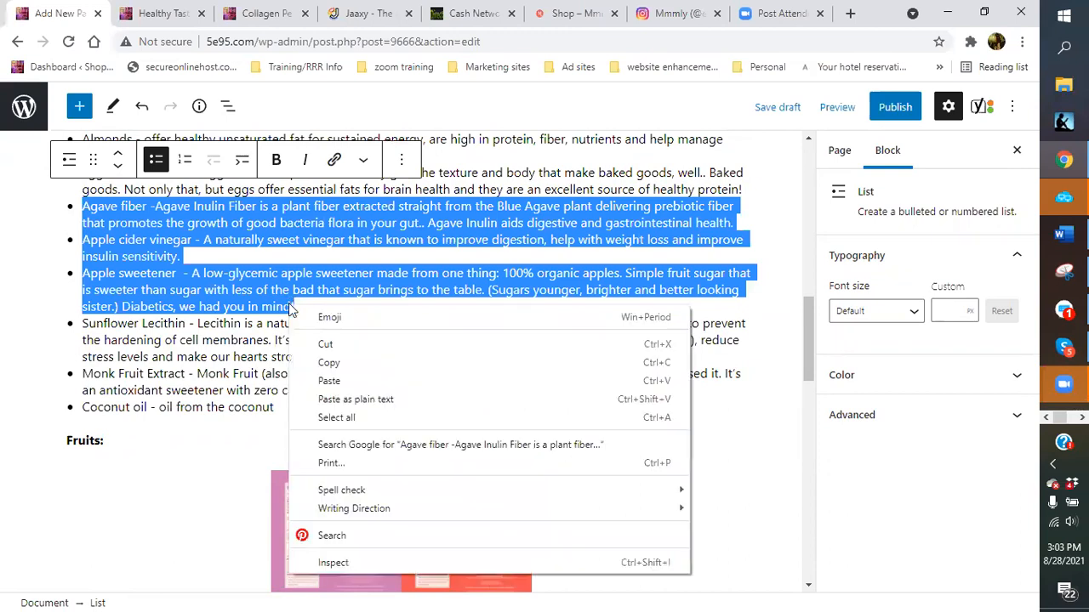
pyautogui.click(327, 345)
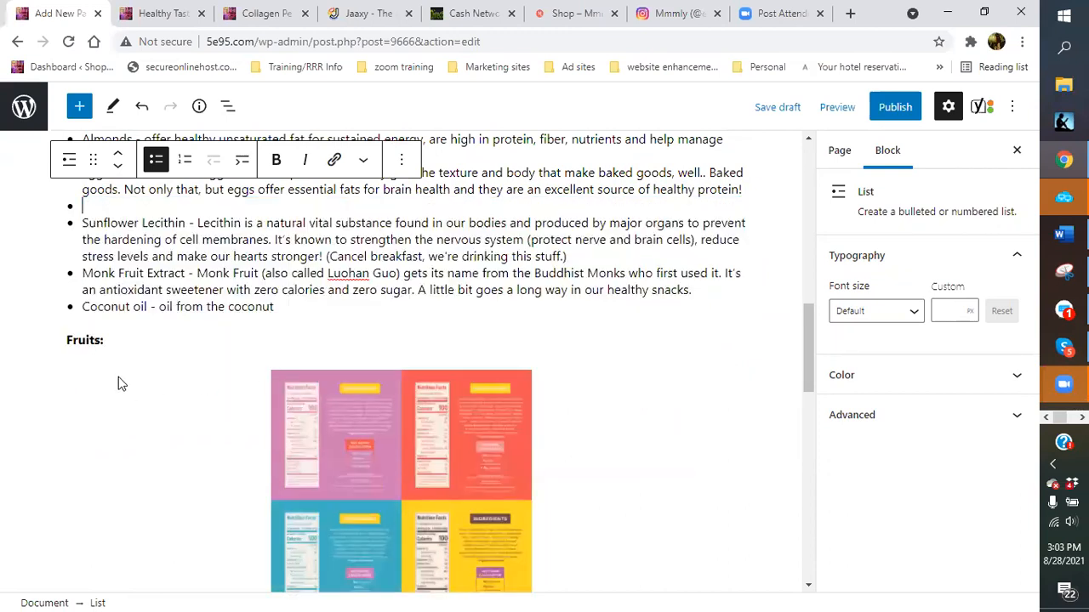
# Add a bulleted list below the "Fruits:" heading and paste the cut agave and apple items into it.
pyautogui.click(116, 345)
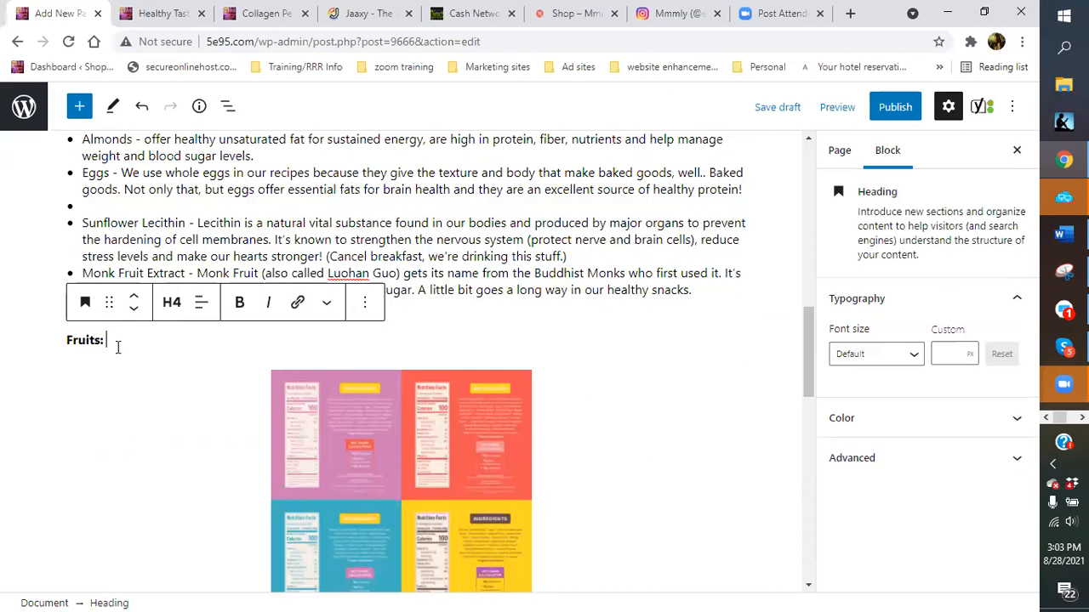
pyautogui.press('Return')
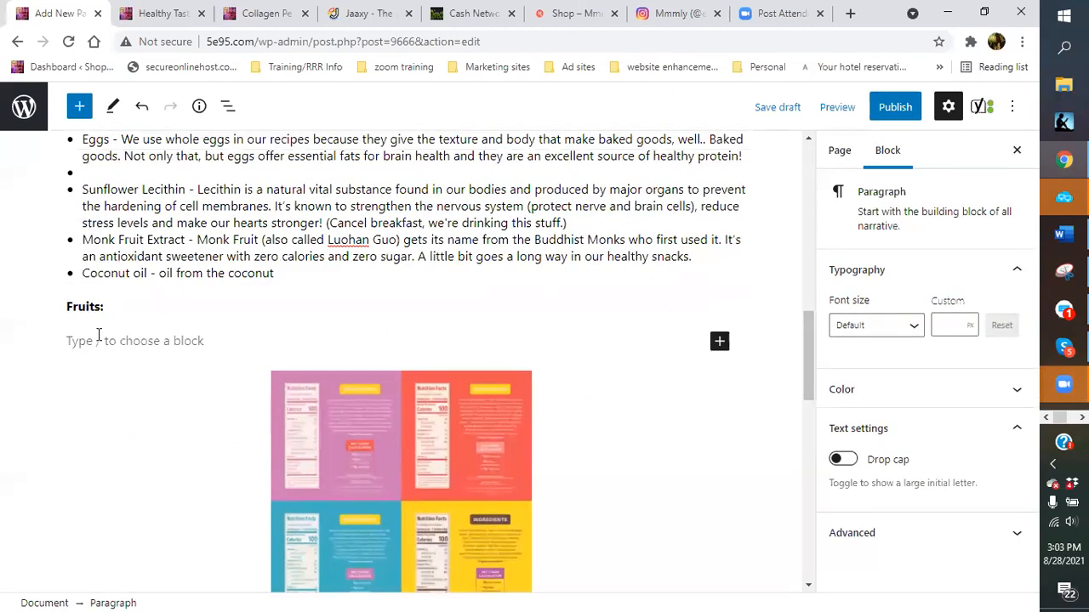
pyautogui.click(718, 341)
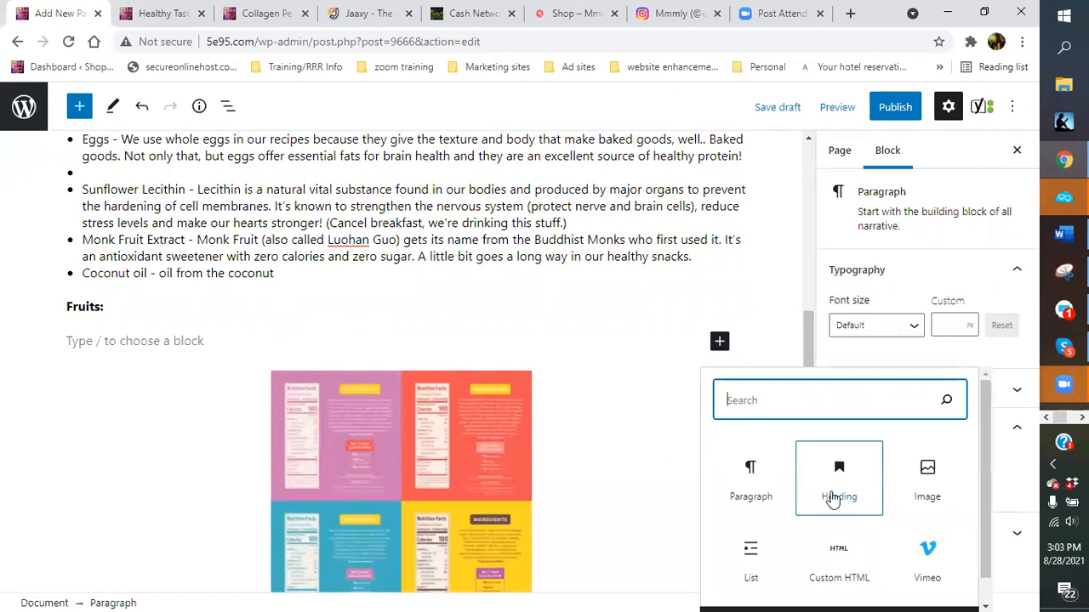
pyautogui.click(749, 561)
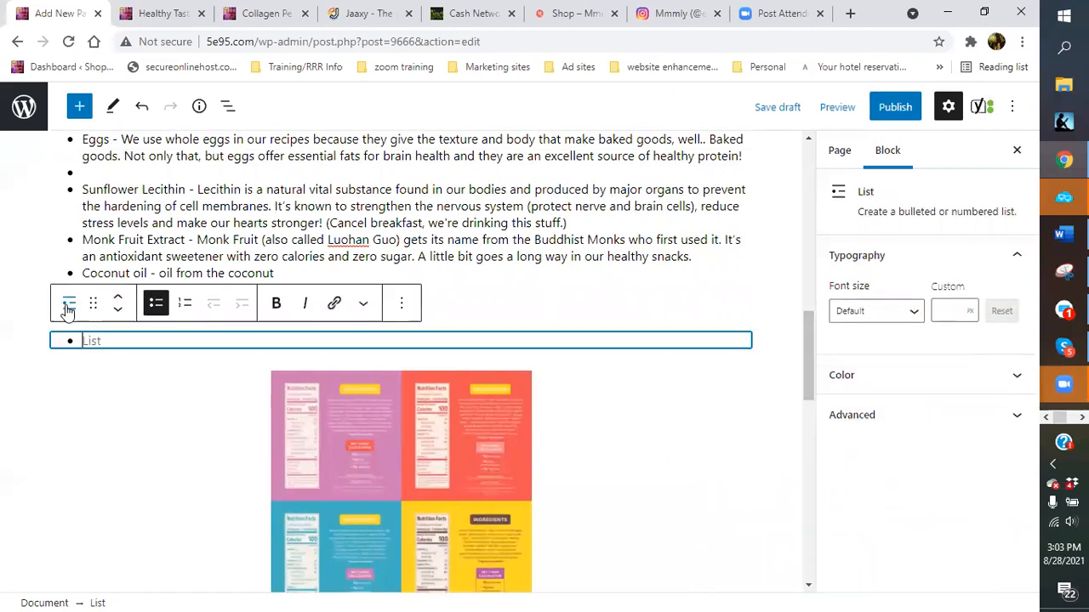
pyautogui.rightClick(102, 341)
pyautogui.click(154, 465)
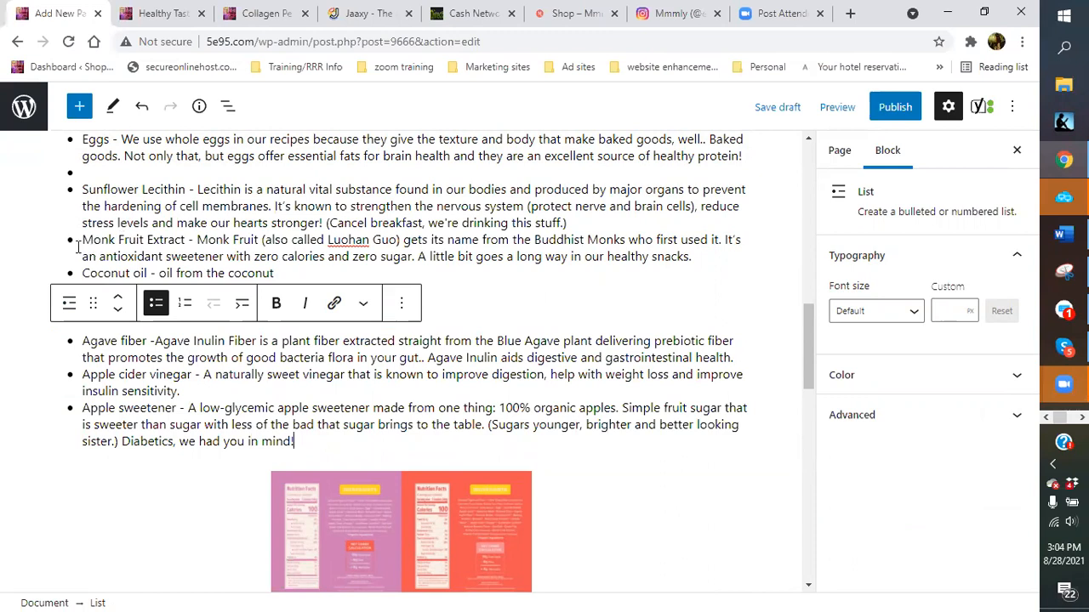
# Move the monk fruit extract and coconut oil items from the ingredient list to the end of the "Fruits:" list.
pyautogui.moveTo(61, 252); pyautogui.dragTo(294, 272)
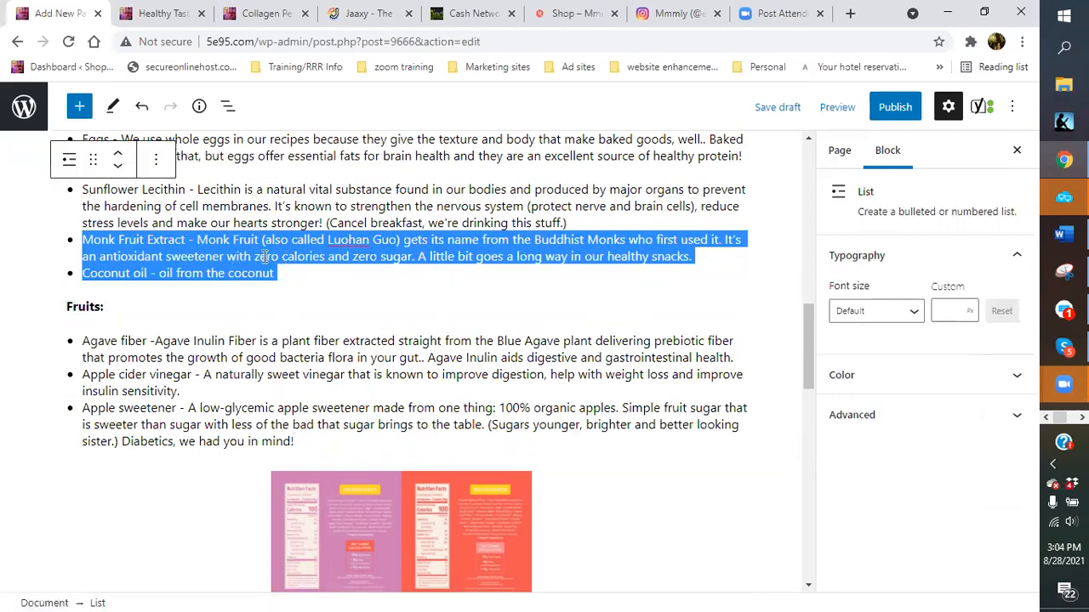
pyautogui.rightClick(264, 262)
pyautogui.click(300, 297)
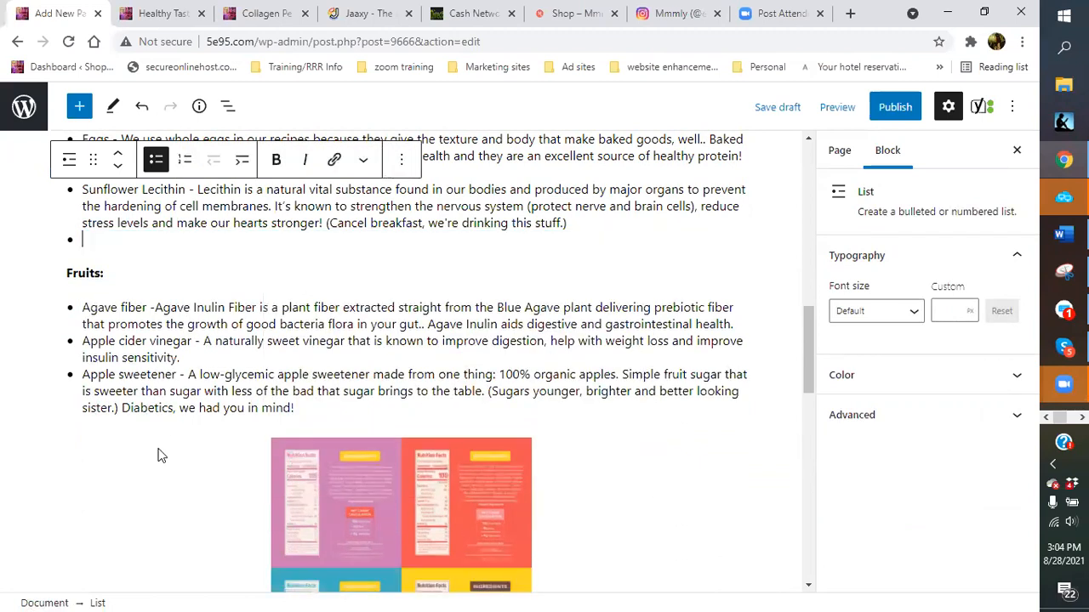
pyautogui.click(307, 412)
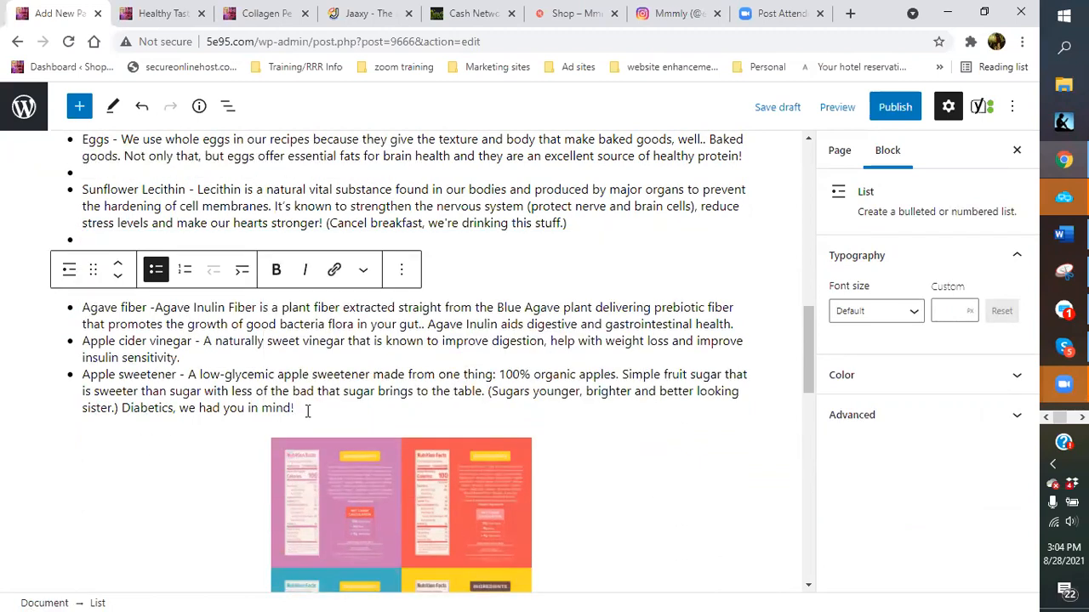
pyautogui.press('Return')
pyautogui.rightClick(102, 412)
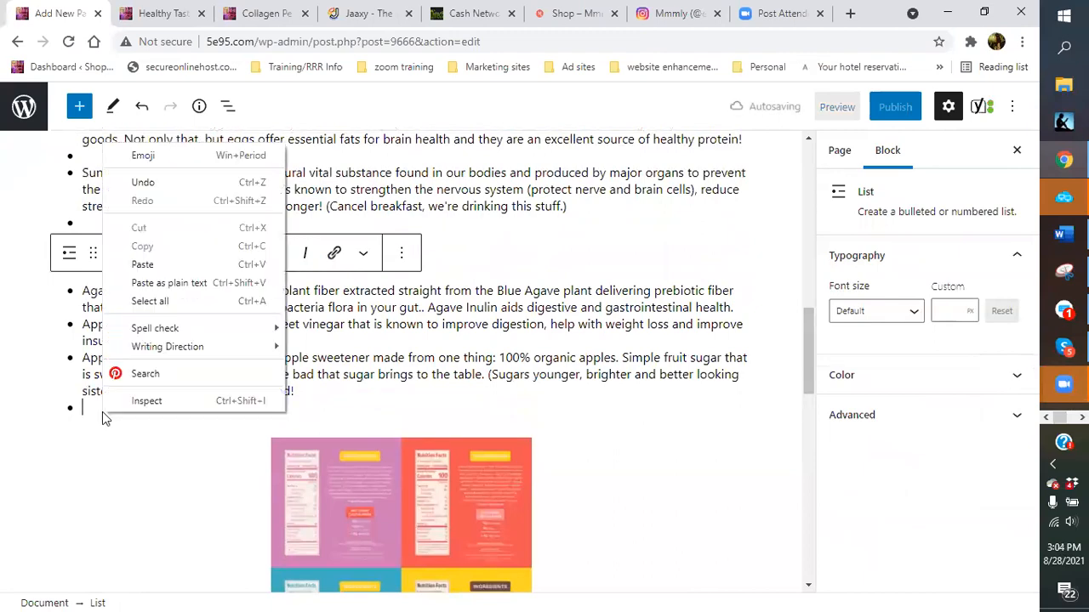
pyautogui.click(141, 279)
# Delete the empty bullets before and after the sunflower lecithin item in the first ingredient list.
pyautogui.scroll(2, 498, 387)
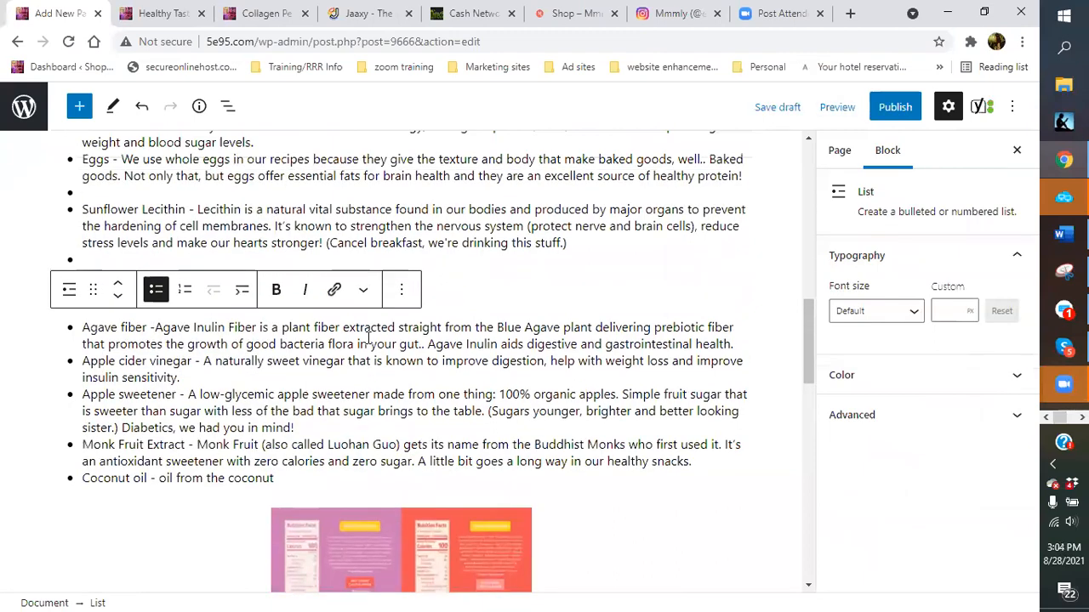
pyautogui.click(387, 383)
pyautogui.scroll(3, 140, 389)
pyautogui.scroll(-3, 138, 398)
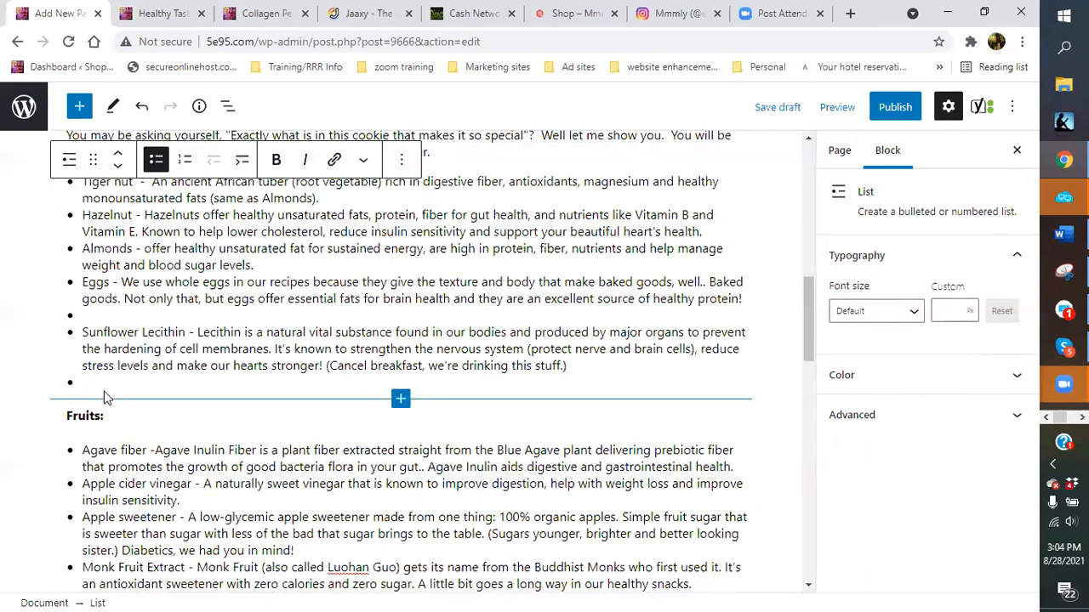
pyautogui.press('BackSpace')
pyautogui.click(97, 338)
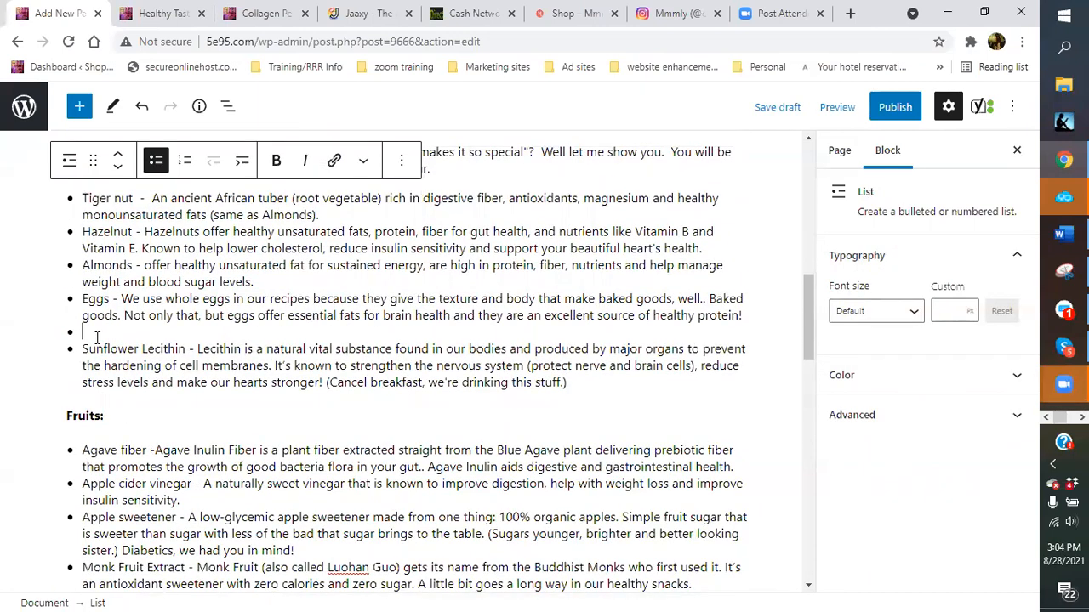
pyautogui.press('BackSpace')
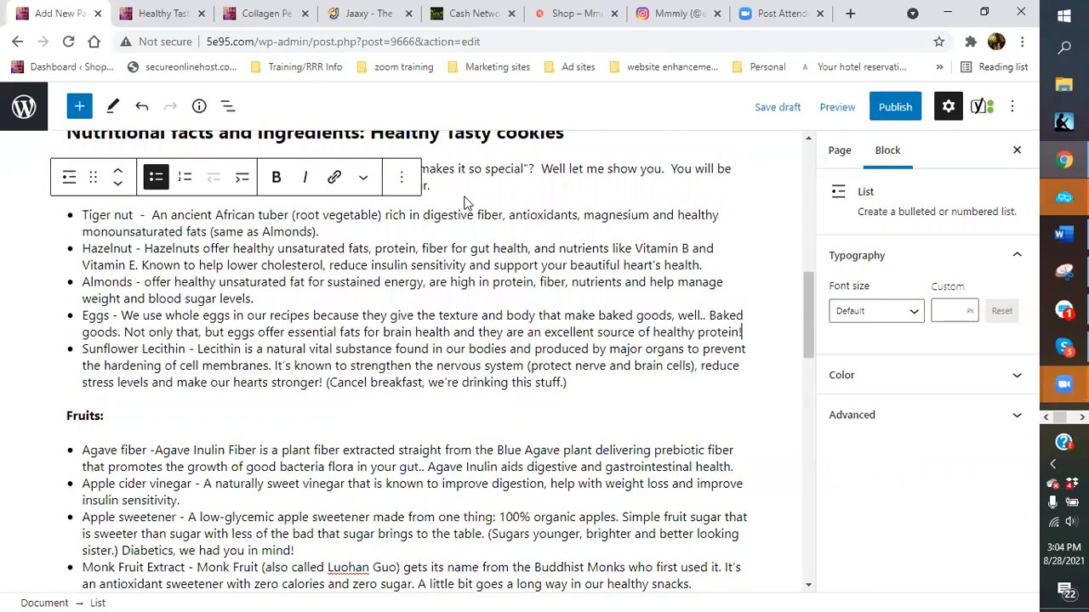
# Check the Yoast SEO readability results below the page content and return to the nutrition-facts image.
pyautogui.click(506, 183)
pyautogui.scroll(-20, 429, 338)
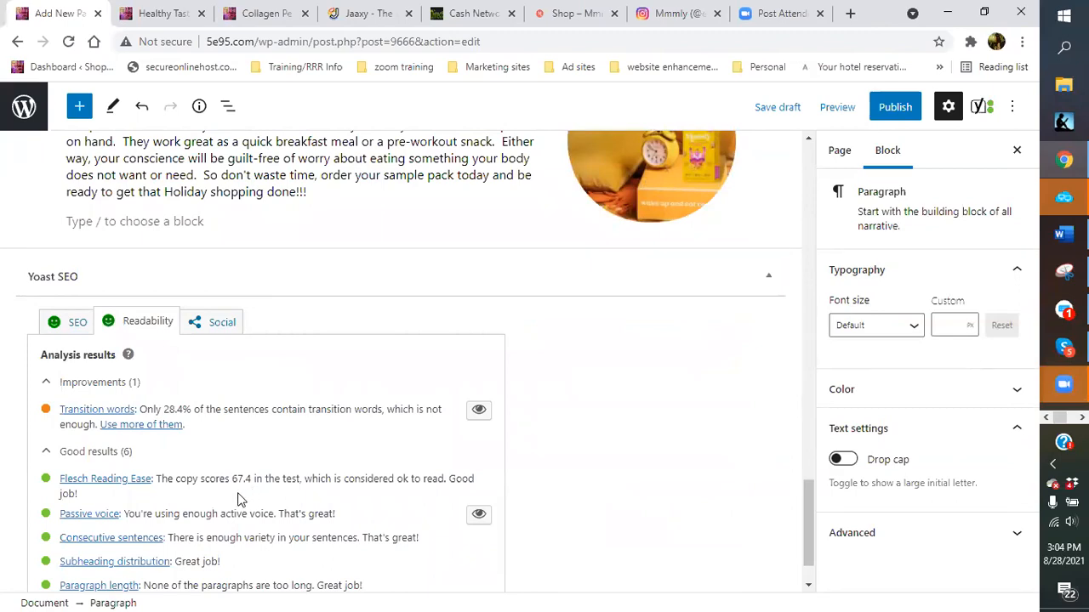
pyautogui.scroll(15, 284, 463)
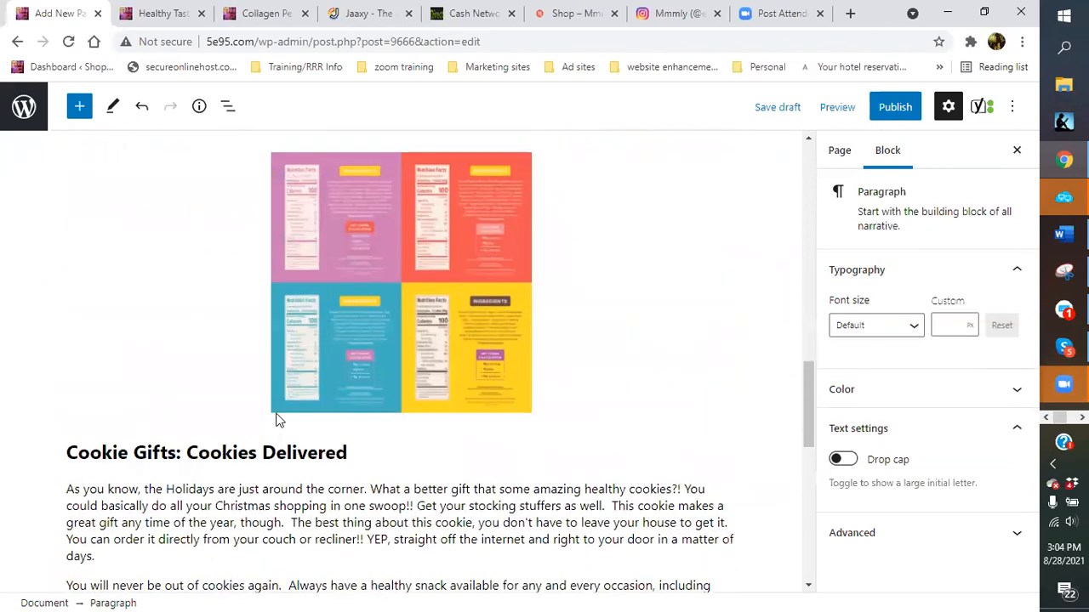
# Insert an empty H4 heading between the "You may be asking yourself" paragraph and the ingredient list starting with tiger nut.
pyautogui.scroll(3, 297, 323)
pyautogui.scroll(-2, 289, 337)
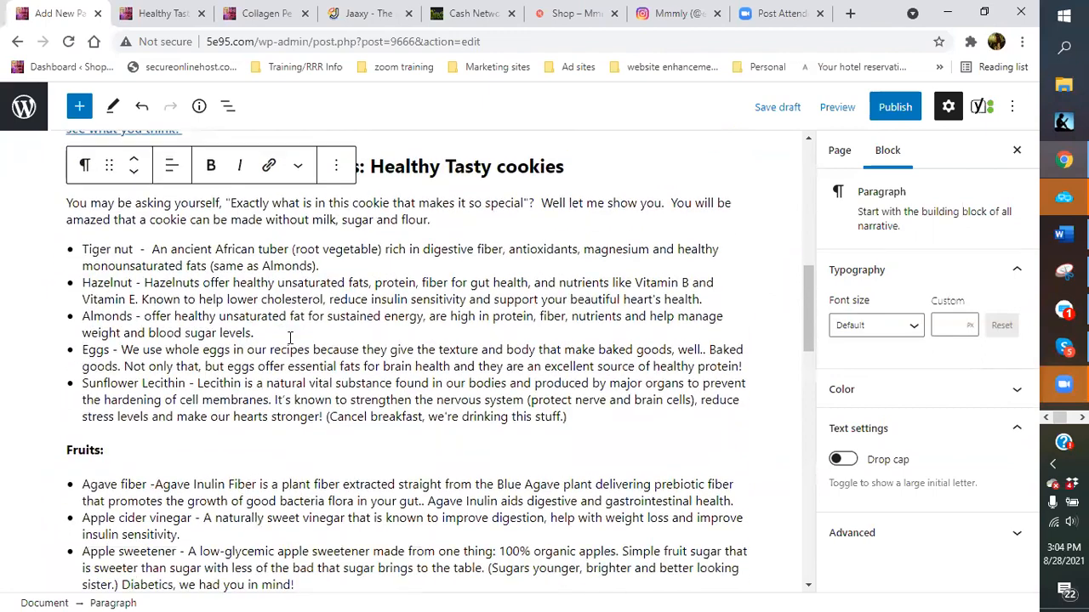
pyautogui.scroll(2, 288, 341)
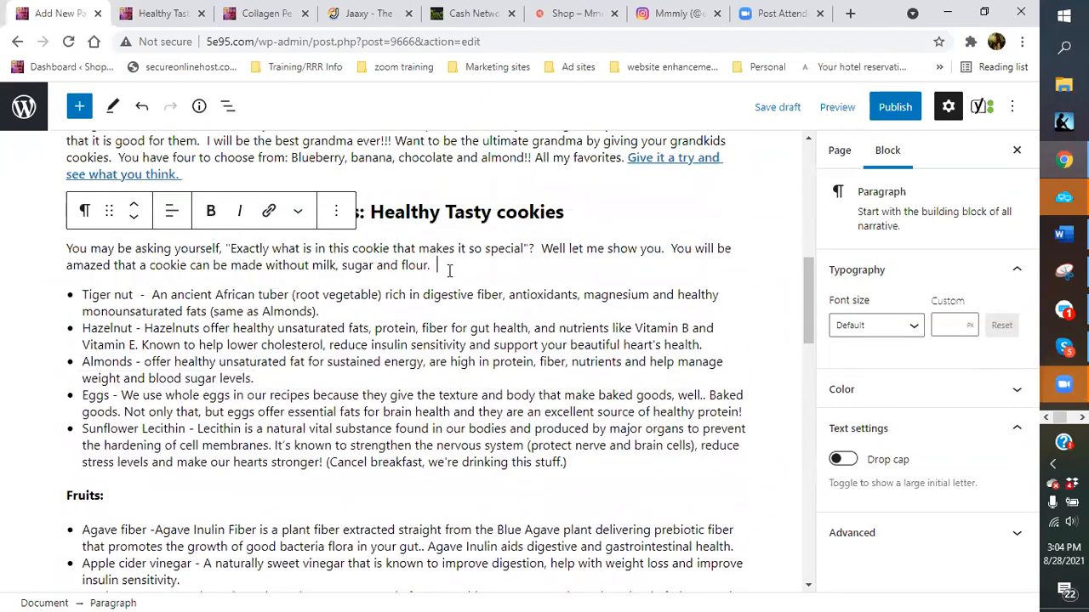
pyautogui.press('Return')
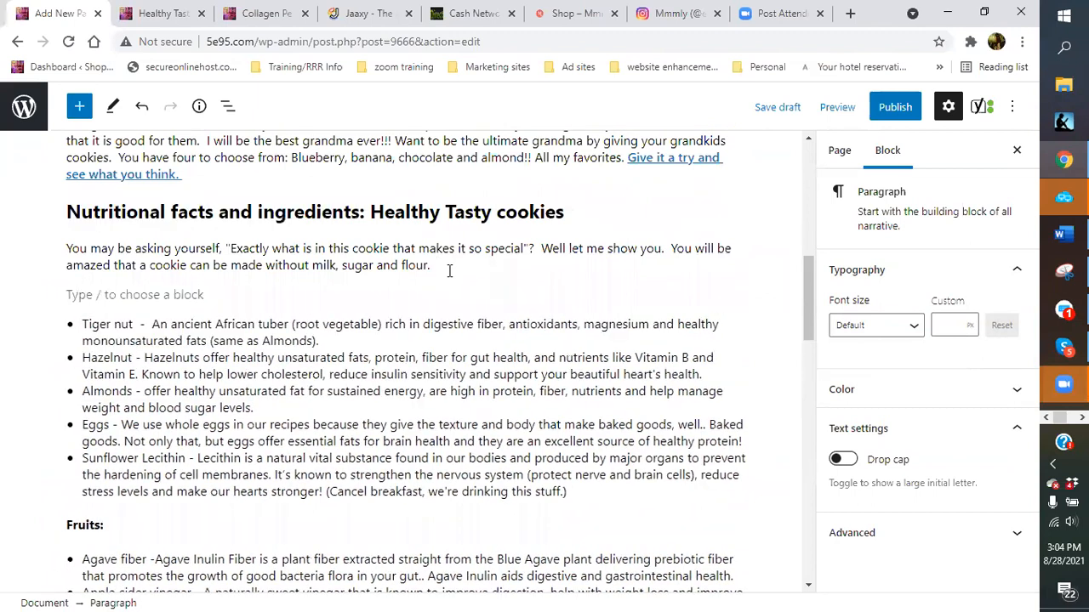
pyautogui.click(719, 295)
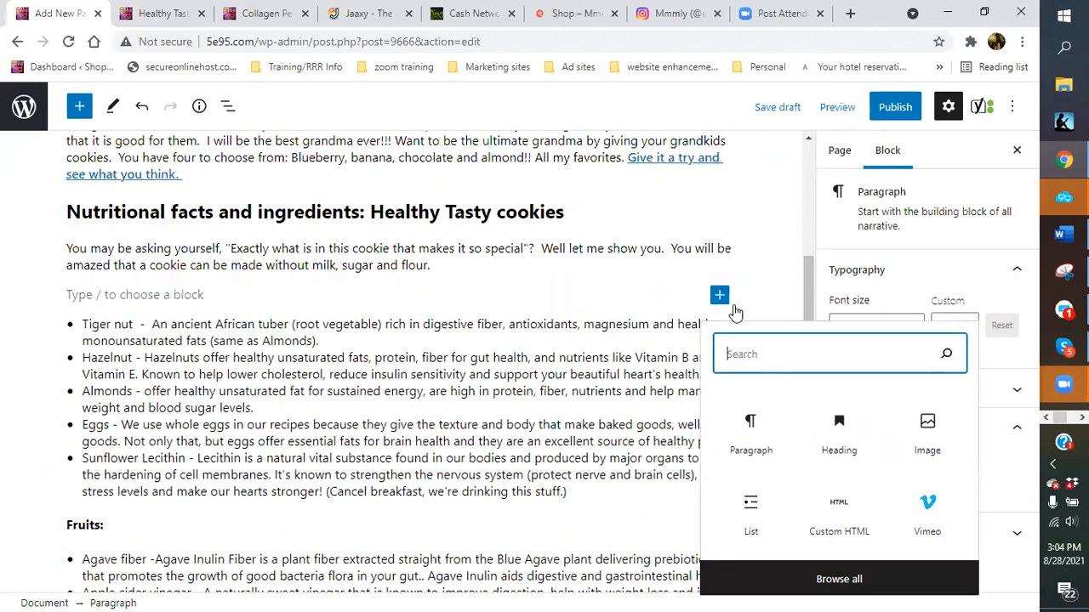
pyautogui.click(844, 447)
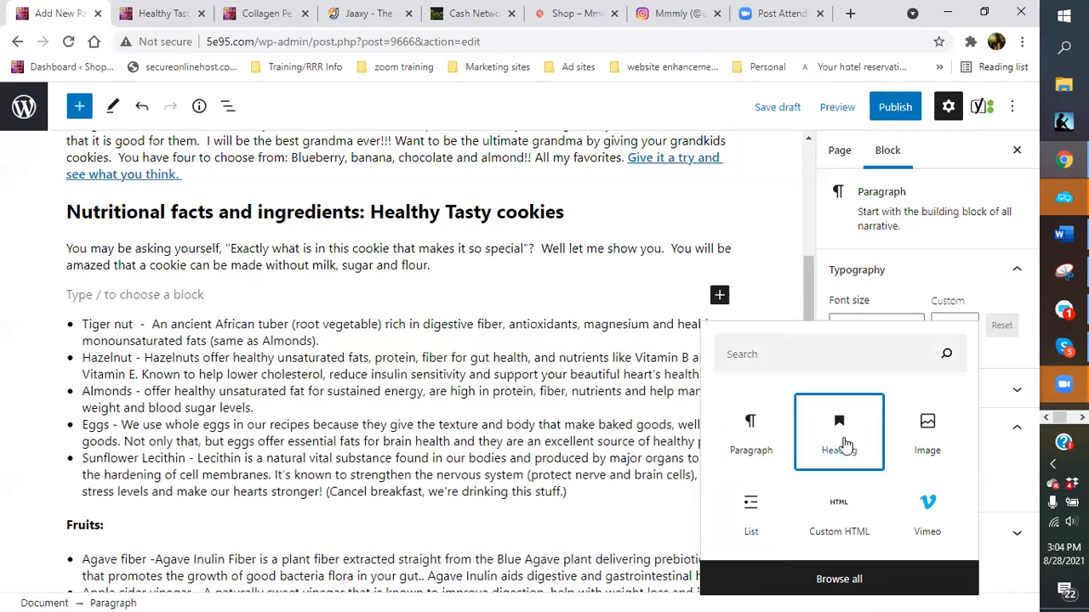
pyautogui.click(171, 259)
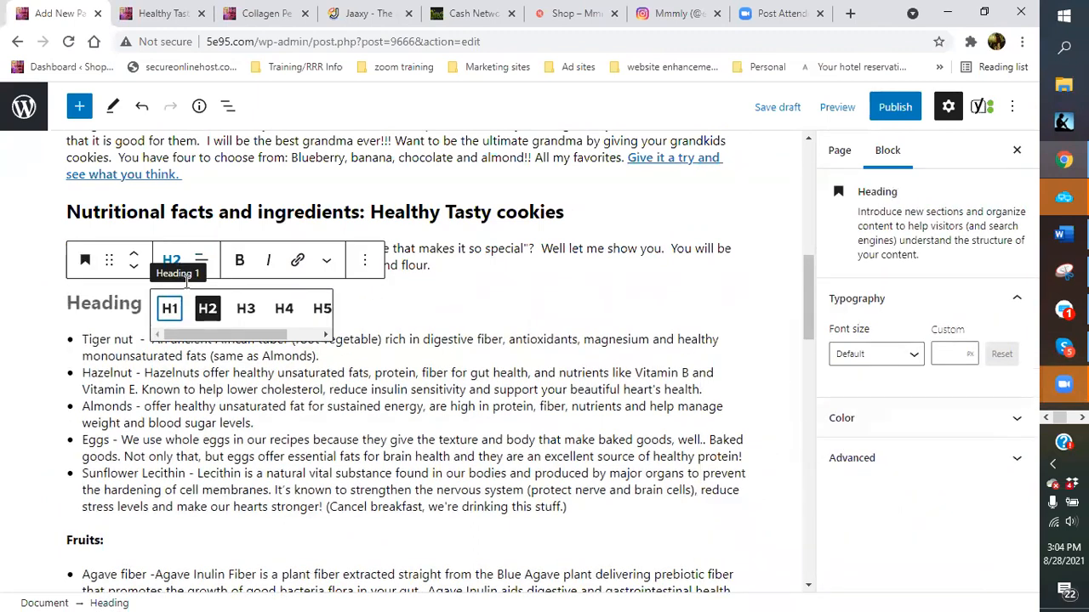
pyautogui.click(283, 319)
pyautogui.click(114, 300)
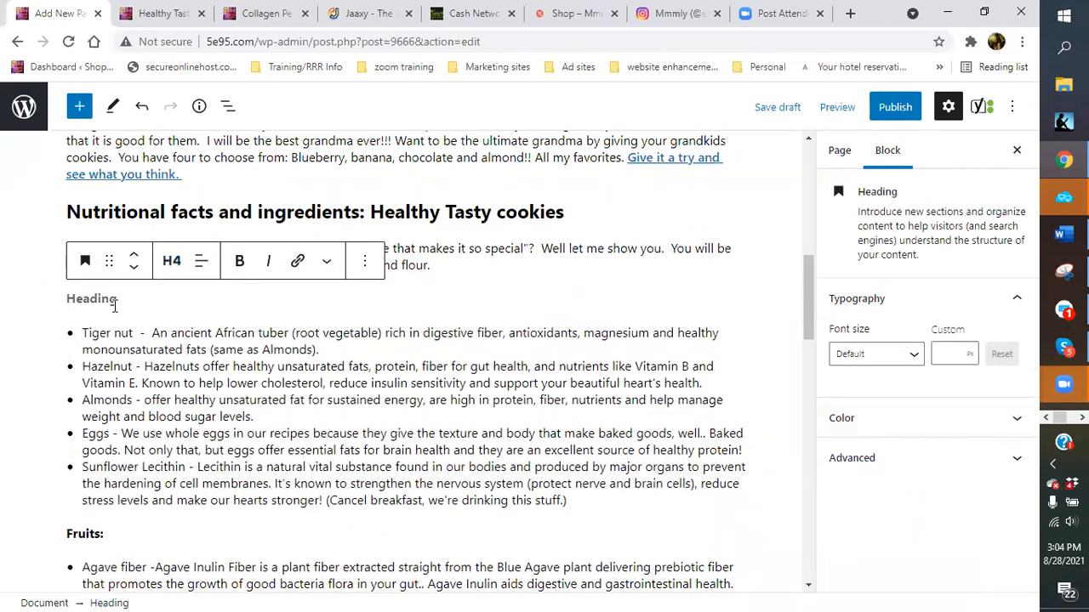
# Enter "Fibrous roots" as the text of the new heading, correcting the spelling of "Fibrous".
pyautogui.write('Fib')
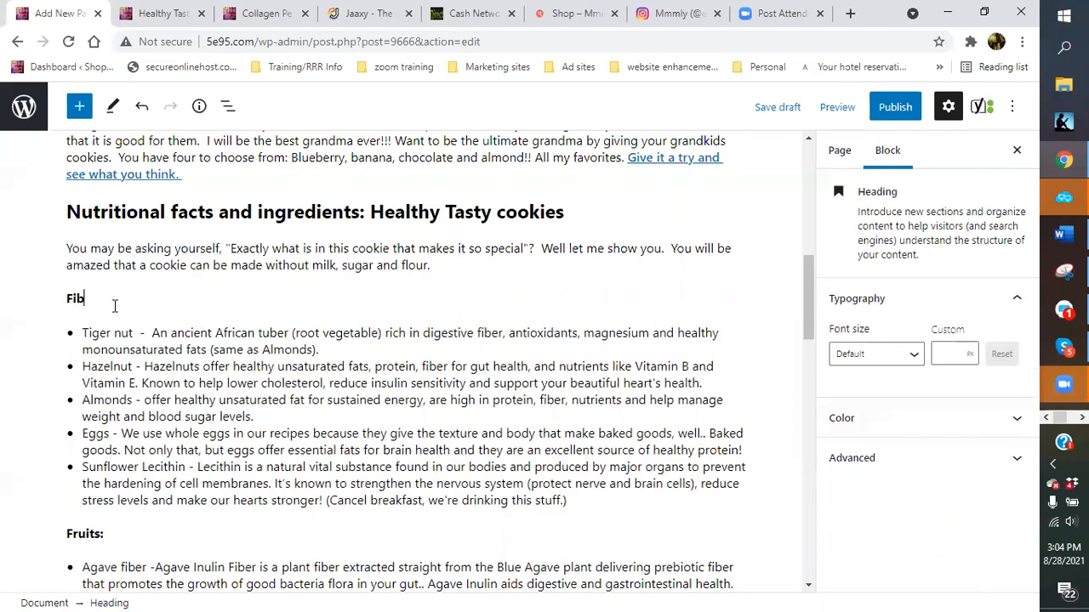
pyautogui.write('erou:')
pyautogui.press('BackSpace')
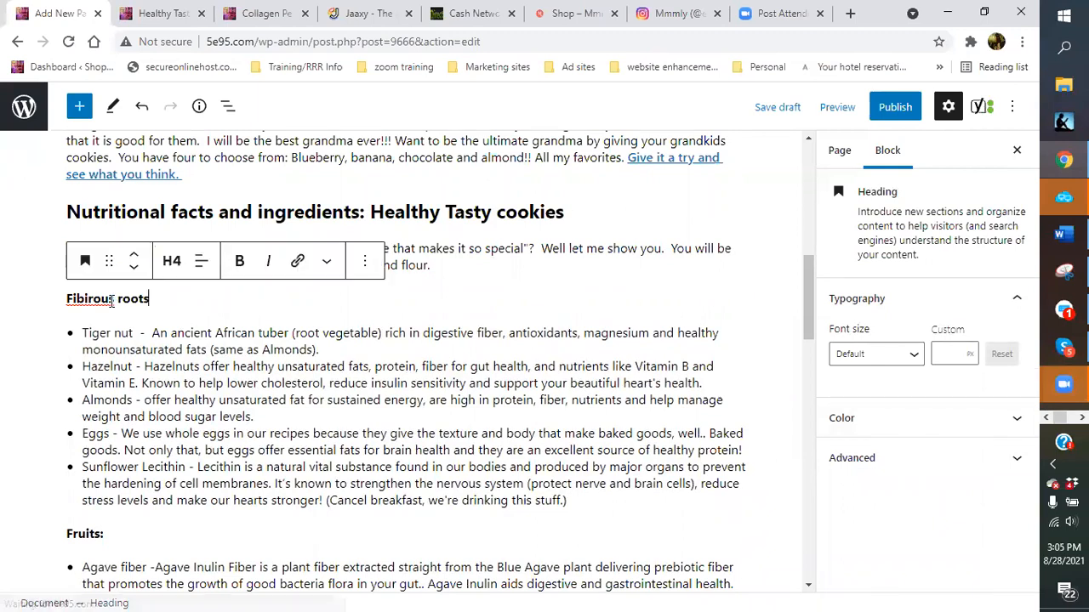
pyautogui.rightClick(111, 303)
pyautogui.click(153, 315)
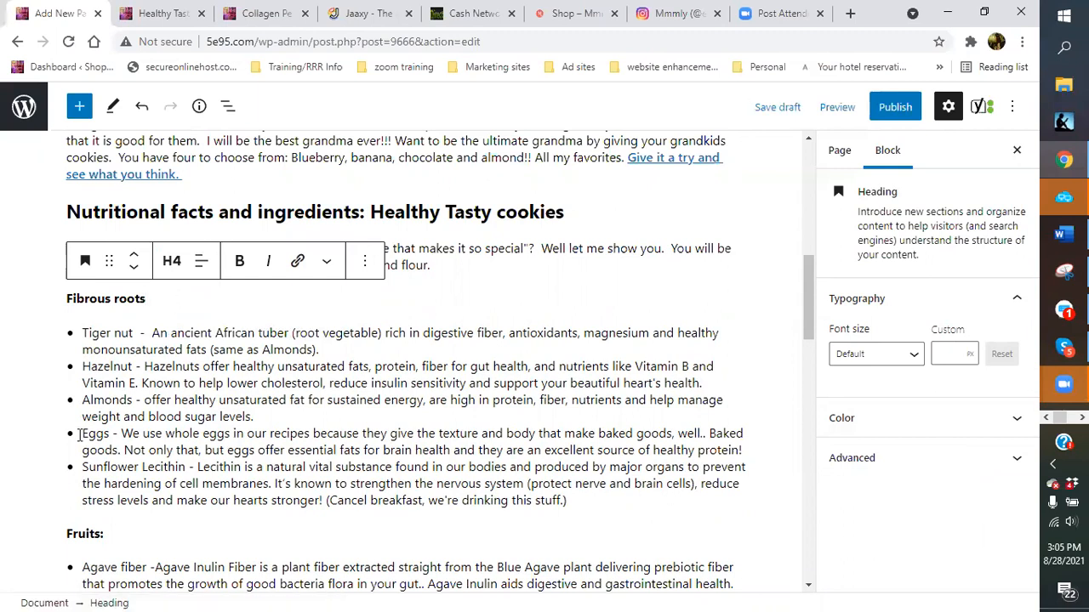
# Add an H4 heading "Animal Product:" with an empty paragraph below it, between the "Fruits:" list and the nutrition-facts image.
pyautogui.scroll(-1, 68, 416)
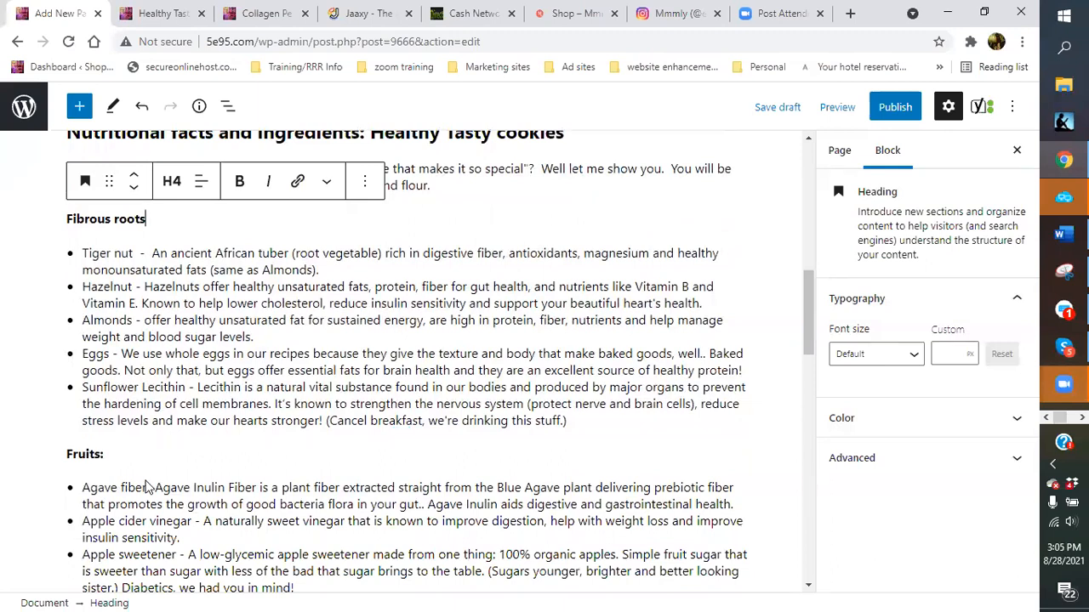
pyautogui.scroll(-4, 156, 502)
pyautogui.click(301, 321)
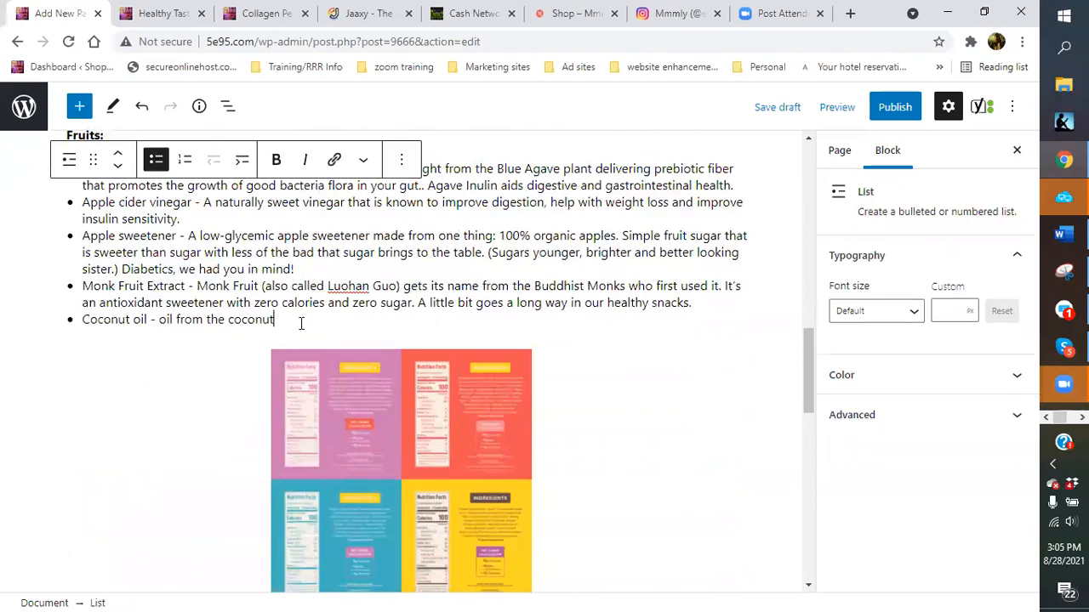
pyautogui.click(400, 339)
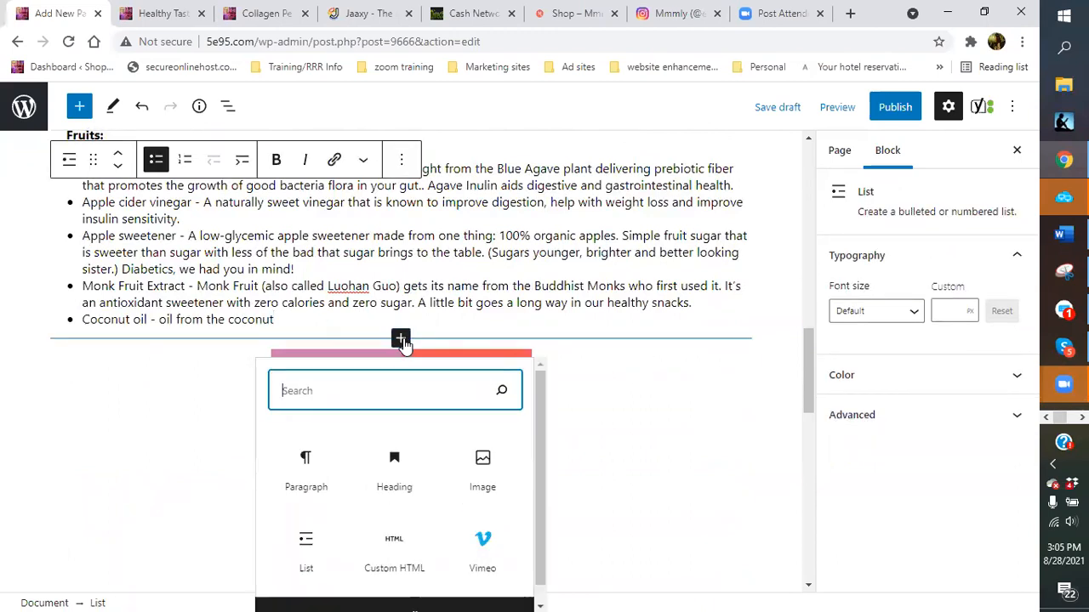
pyautogui.click(402, 477)
pyautogui.click(172, 314)
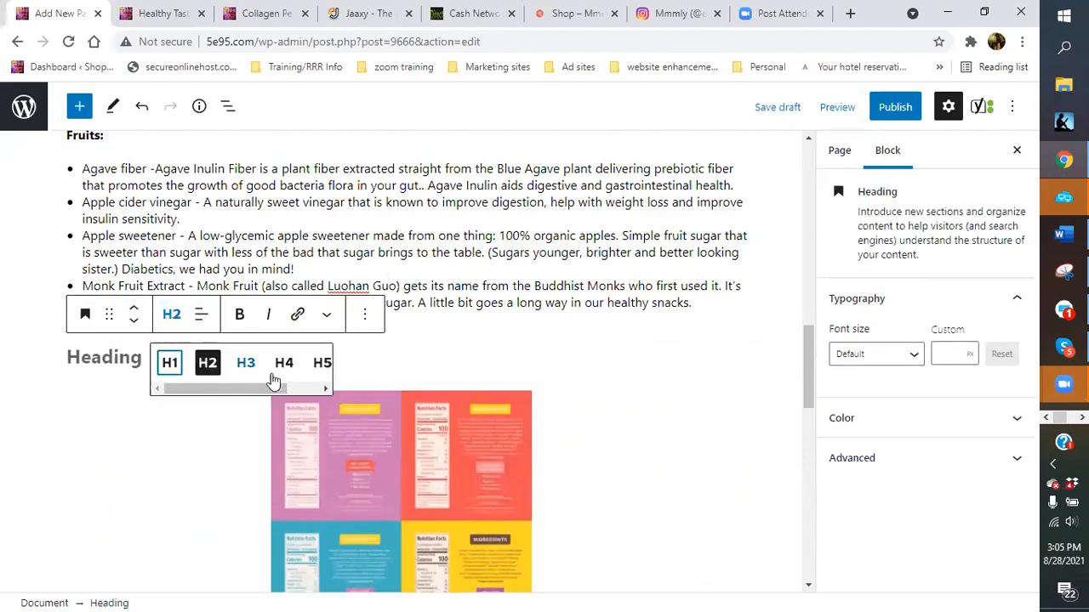
pyautogui.click(284, 364)
pyautogui.click(109, 355)
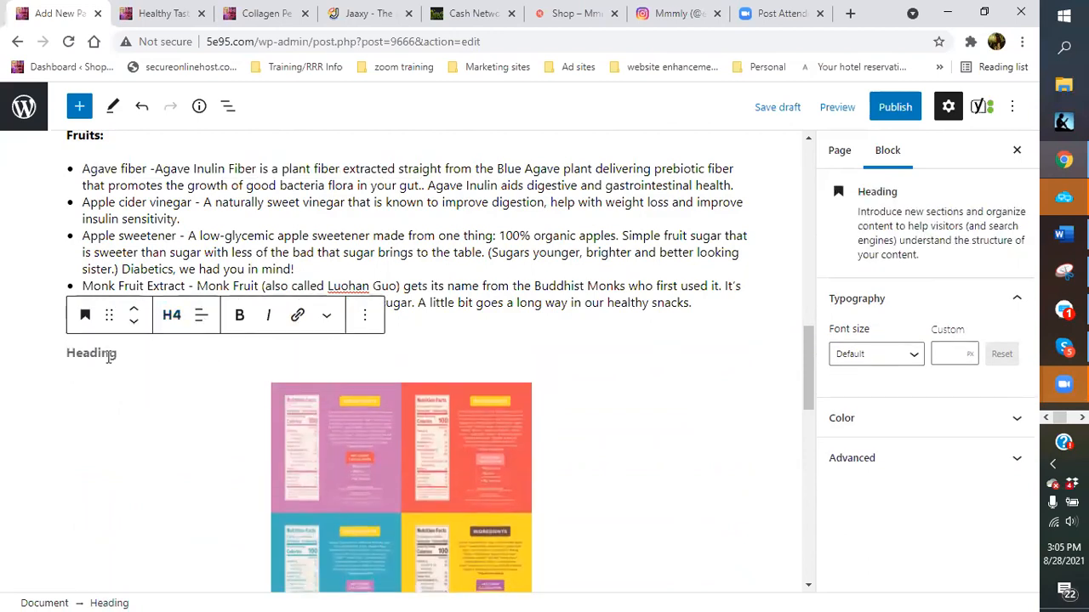
pyautogui.write('Anai')
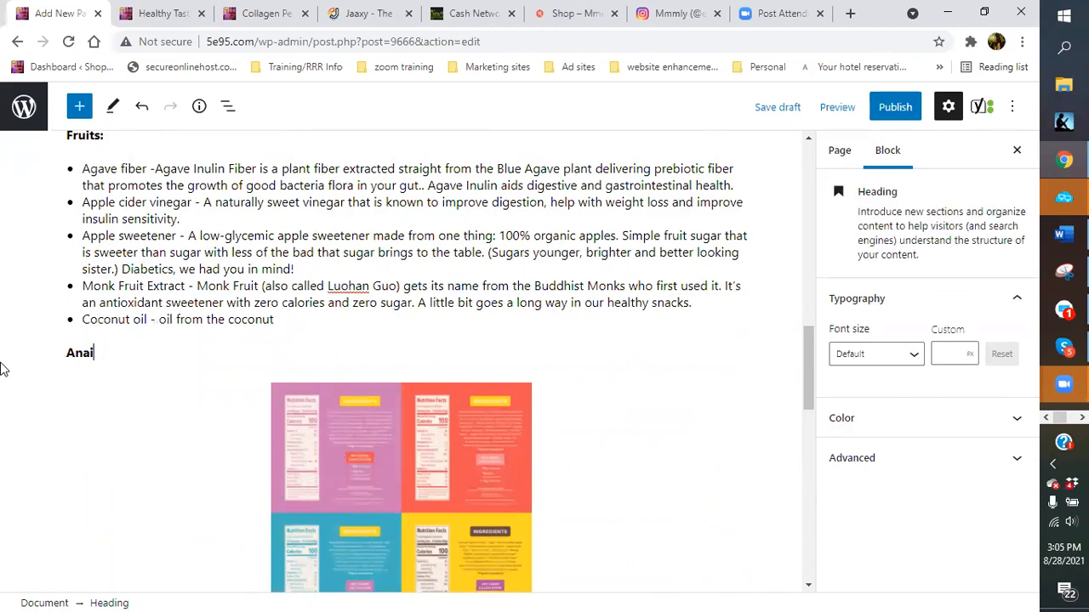
pyautogui.write('mal Product')
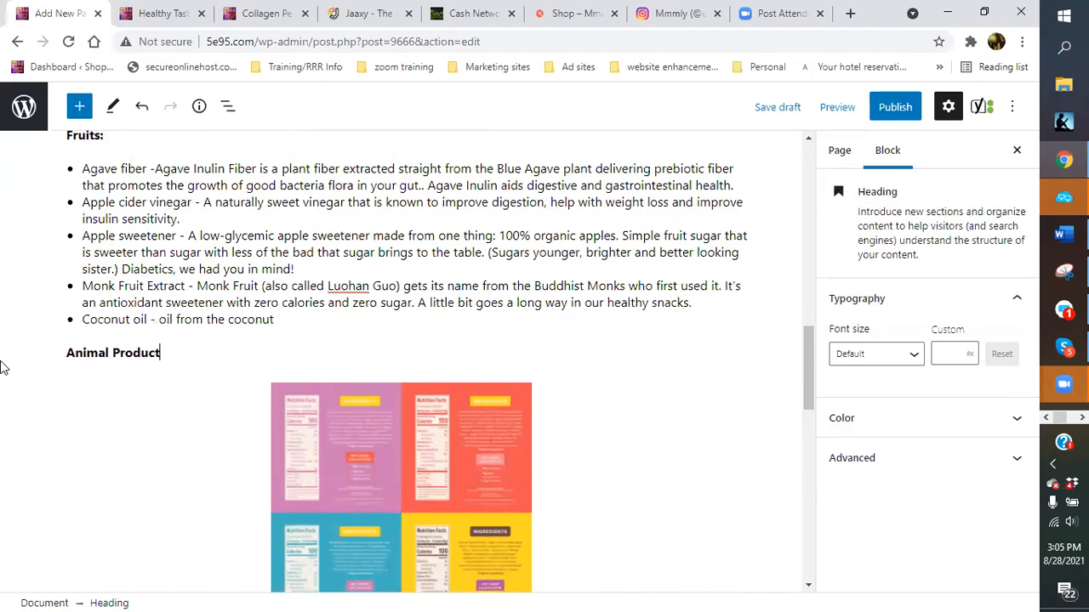
pyautogui.press('Return')
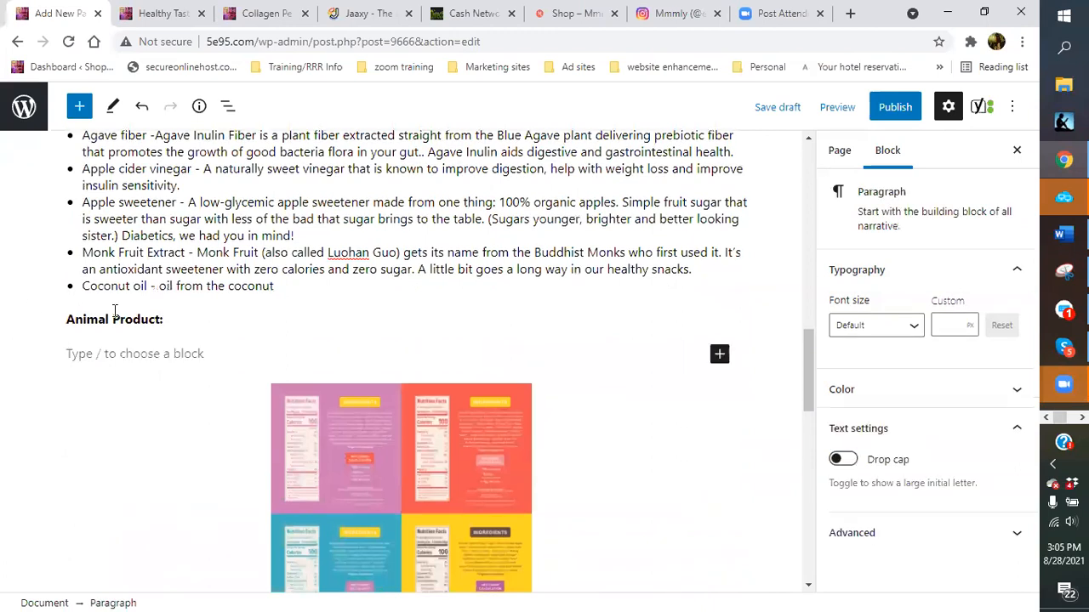
# Cut the eggs item from the "Fibrous roots" list and delete the empty bullet it leaves.
pyautogui.scroll(2, 111, 311)
pyautogui.scroll(2, 119, 229)
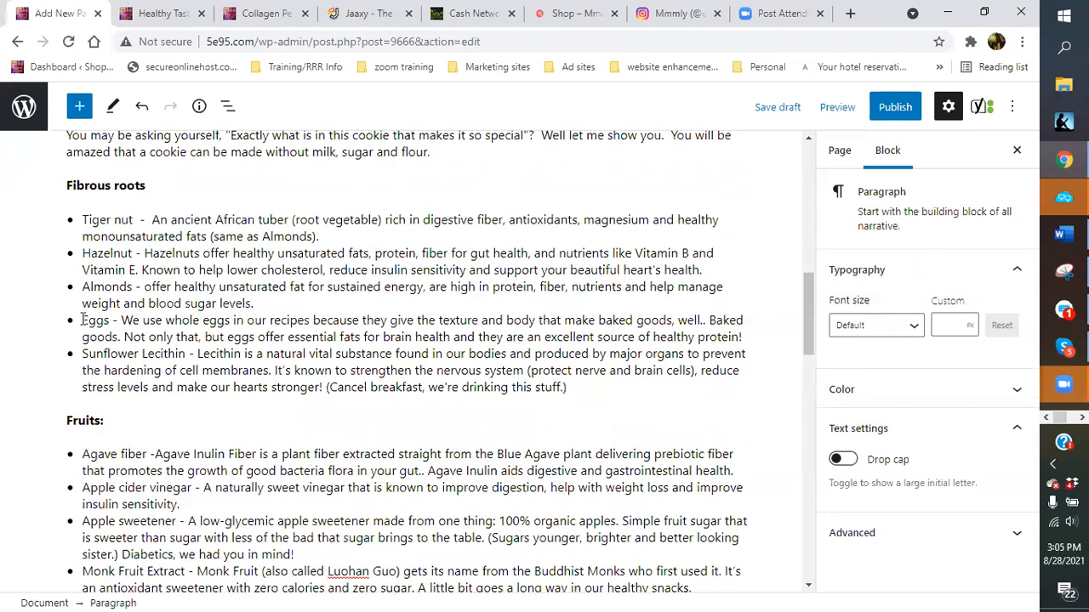
pyautogui.moveTo(82, 321); pyautogui.dragTo(747, 337)
pyautogui.rightClick(685, 334)
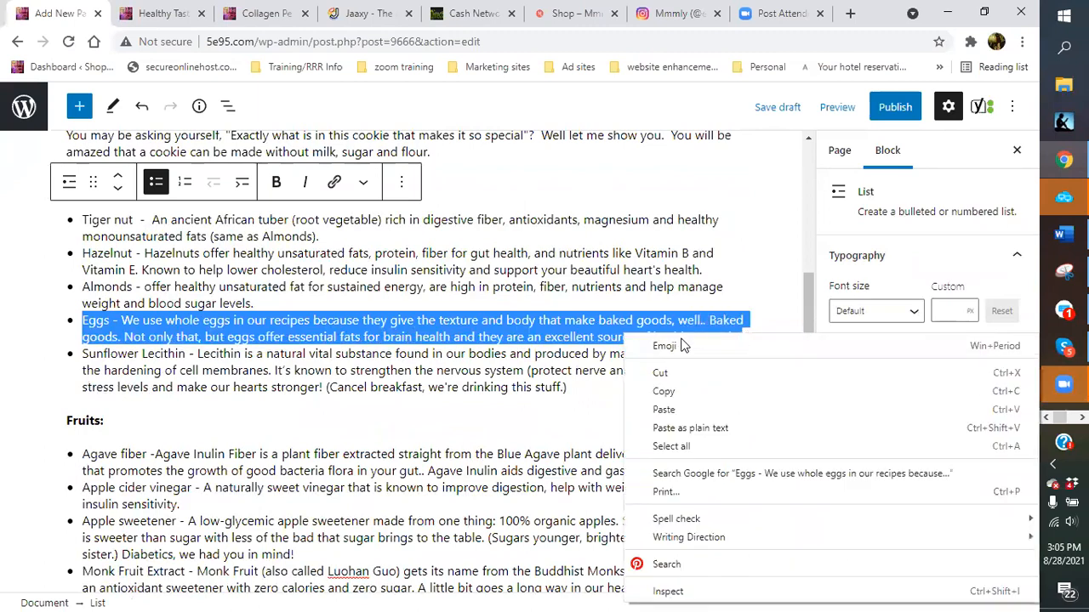
pyautogui.click(661, 374)
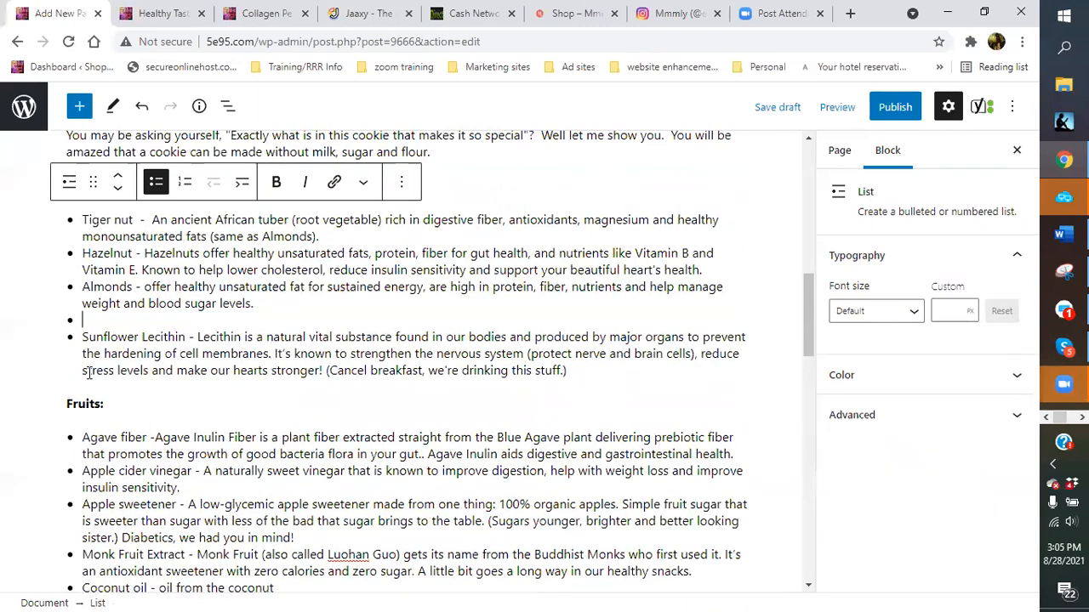
pyautogui.press('BackSpace')
# Paste the cut eggs text into the empty paragraph below the "Animal Product:" heading.
pyautogui.scroll(-4, 80, 384)
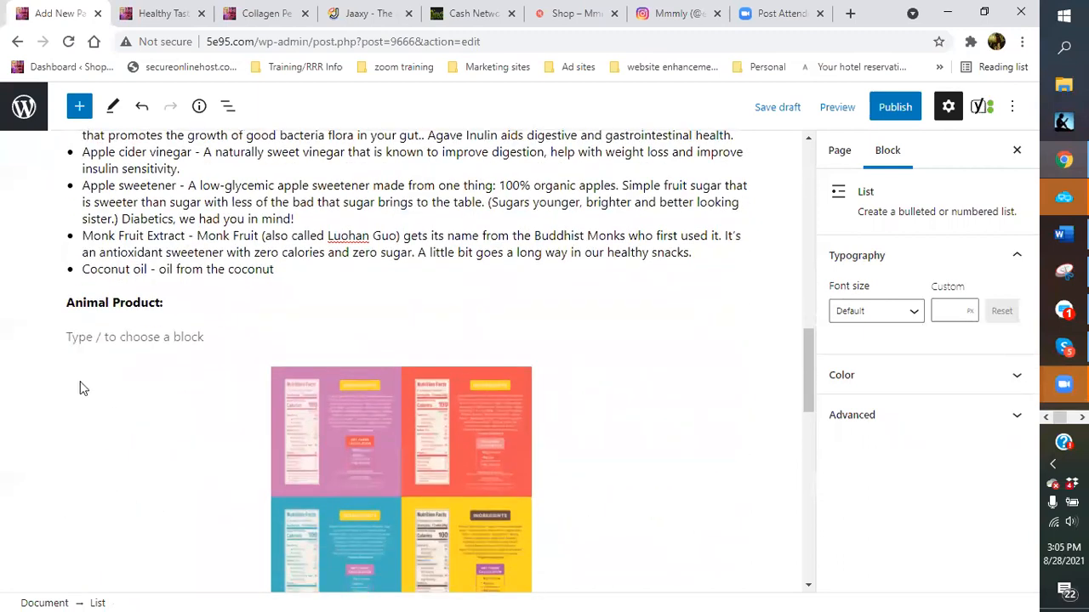
pyautogui.click(77, 336)
pyautogui.rightClick(75, 337)
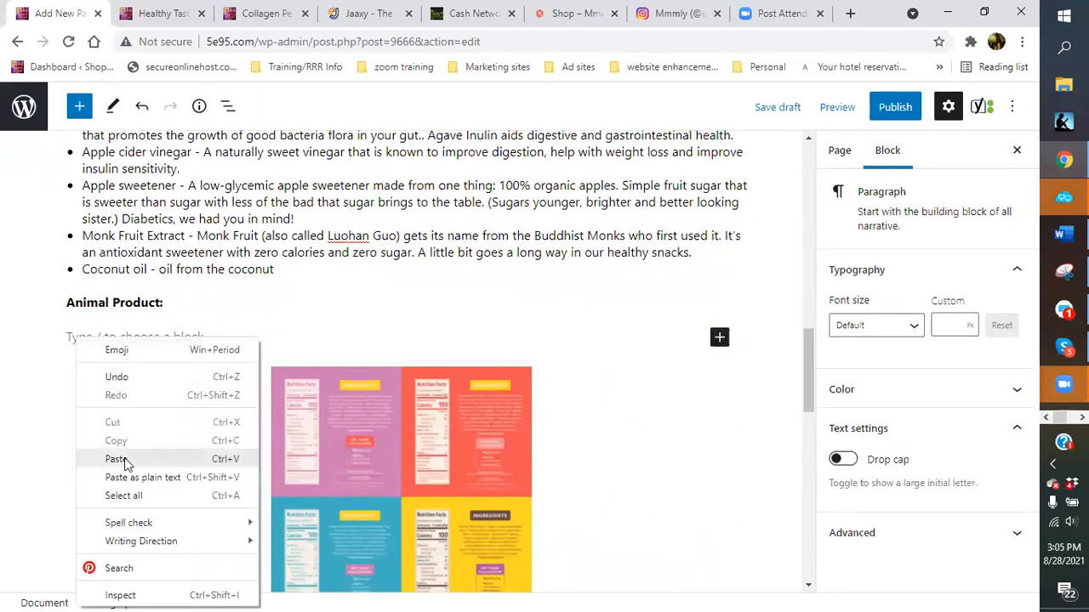
pyautogui.click(117, 459)
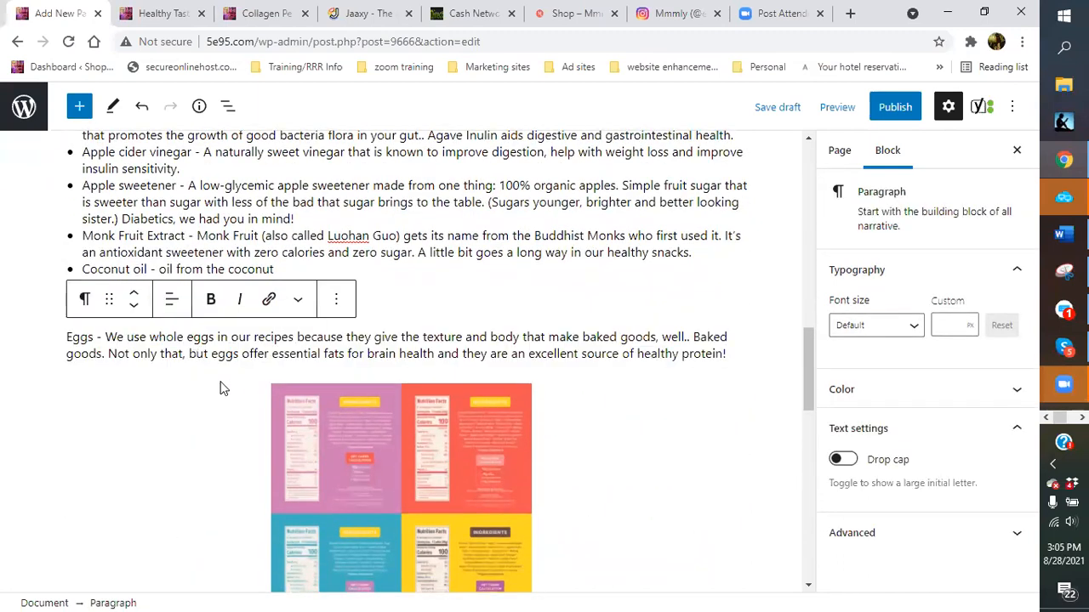
pyautogui.click(496, 291)
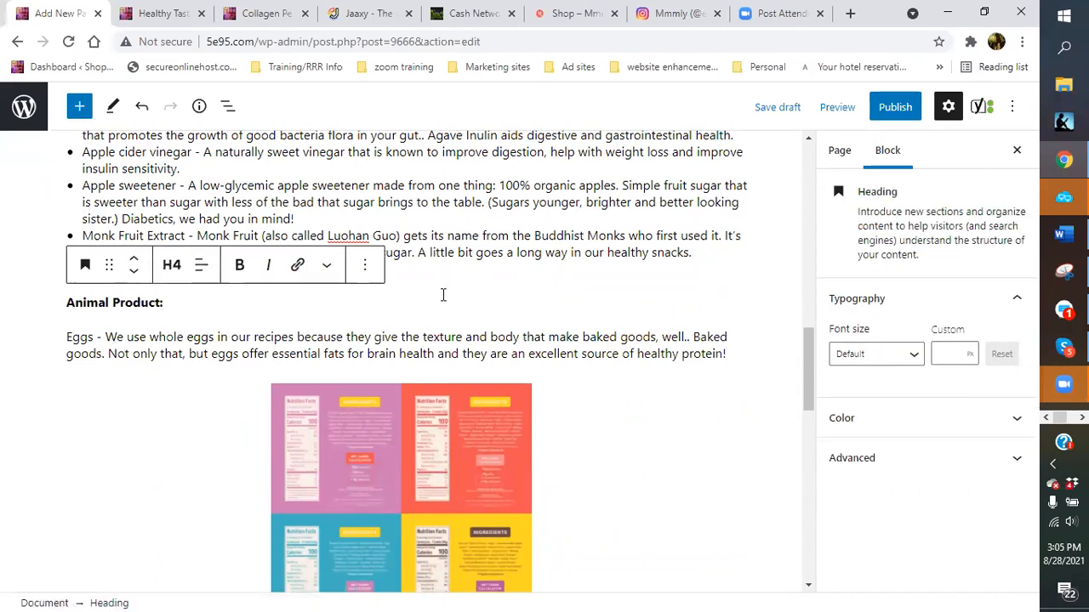
# Review the grouped ingredient sections and the Yoast SEO readability results for the page.
pyautogui.scroll(4, 442, 294)
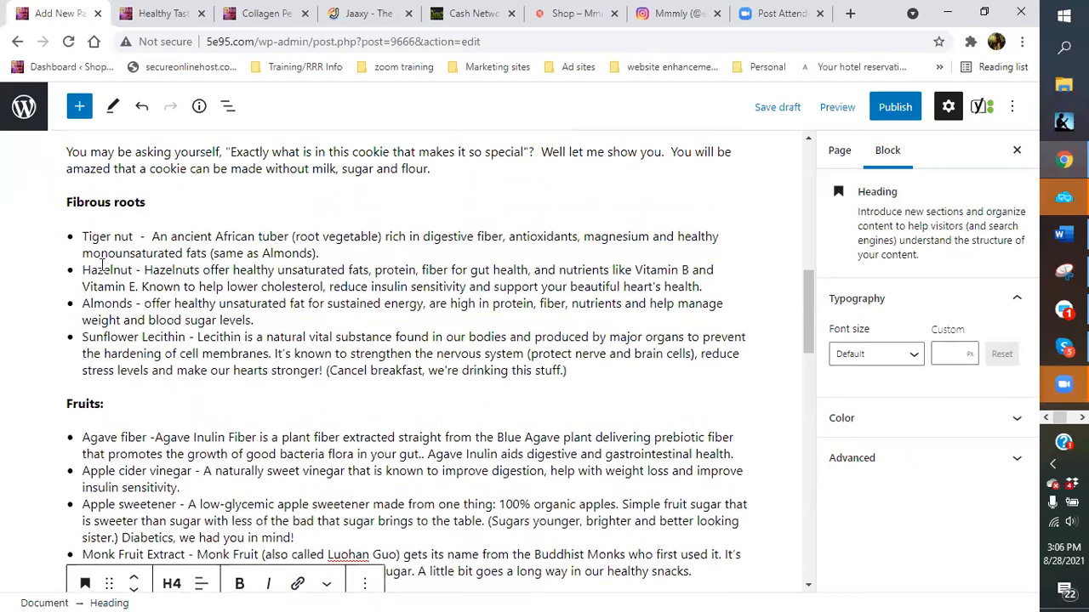
pyautogui.scroll(-3, 113, 337)
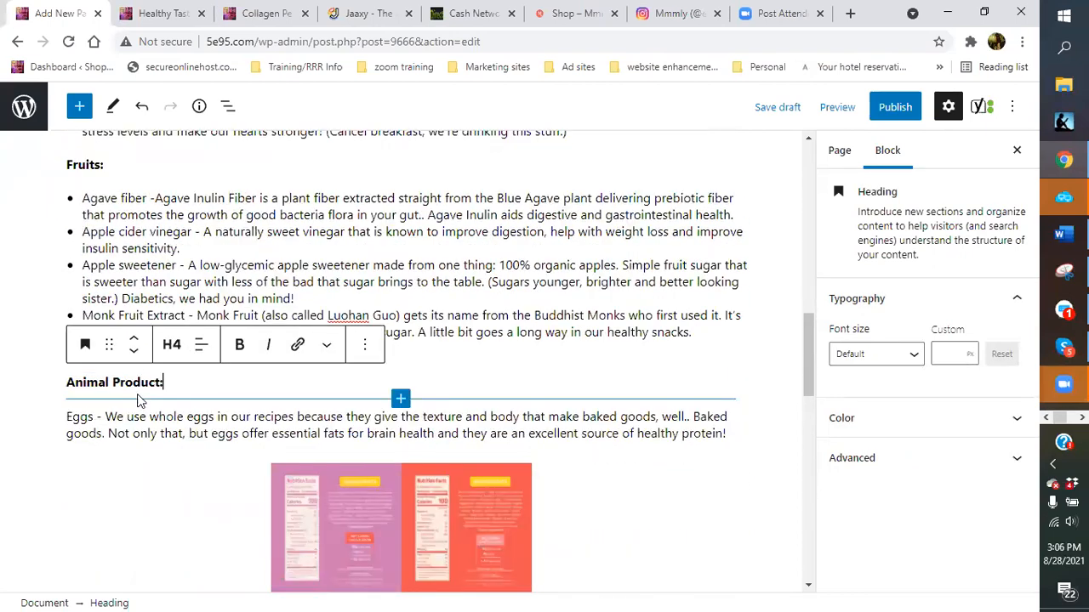
pyautogui.scroll(4, 144, 366)
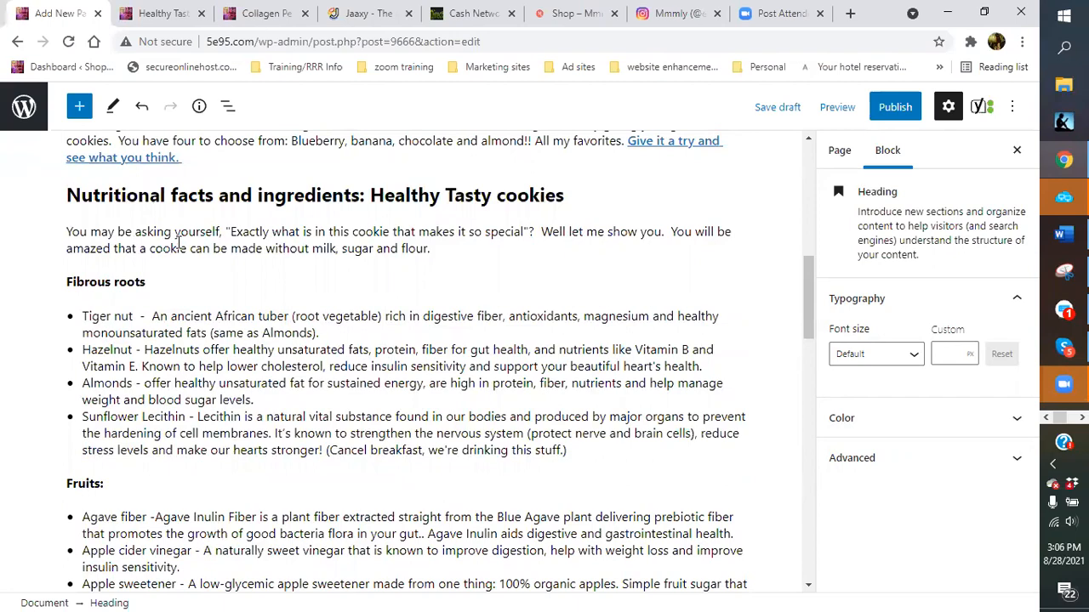
pyautogui.scroll(-15, 136, 323)
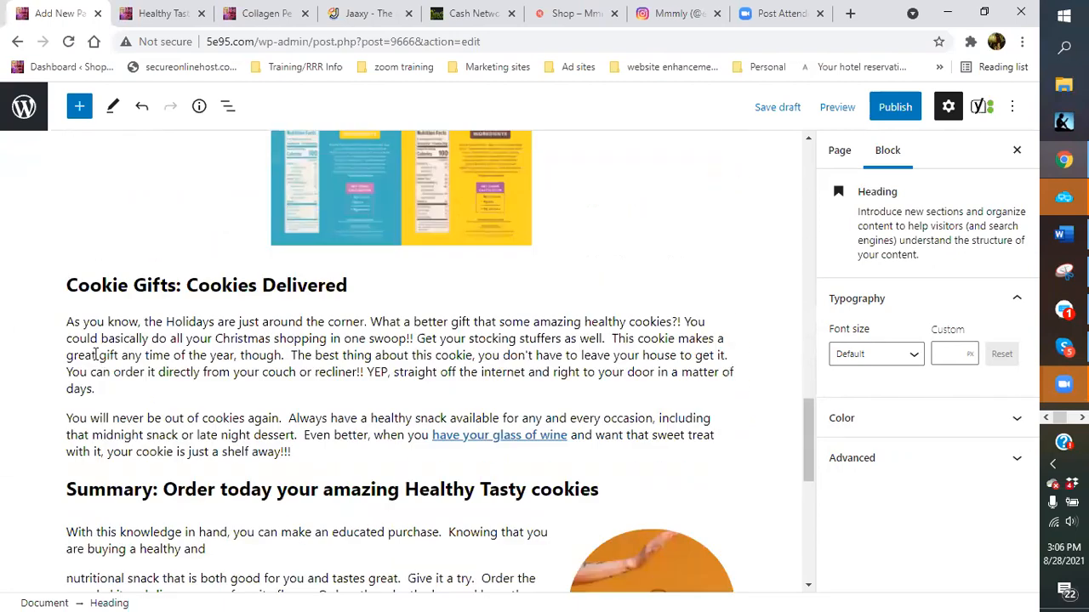
pyautogui.scroll(-3, 103, 367)
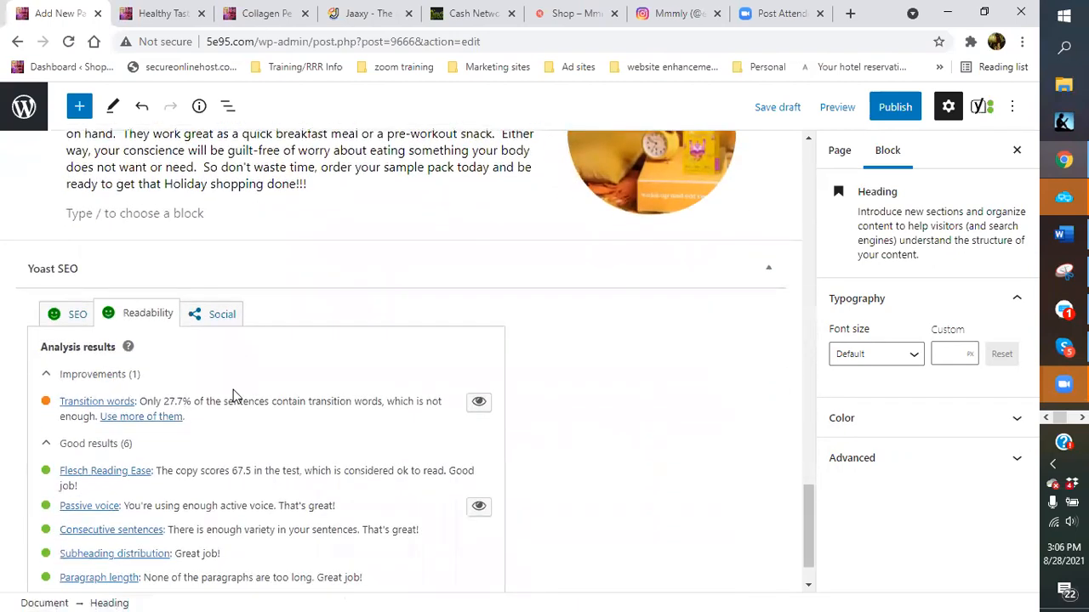
pyautogui.scroll(1, 233, 390)
pyautogui.scroll(-2, 219, 382)
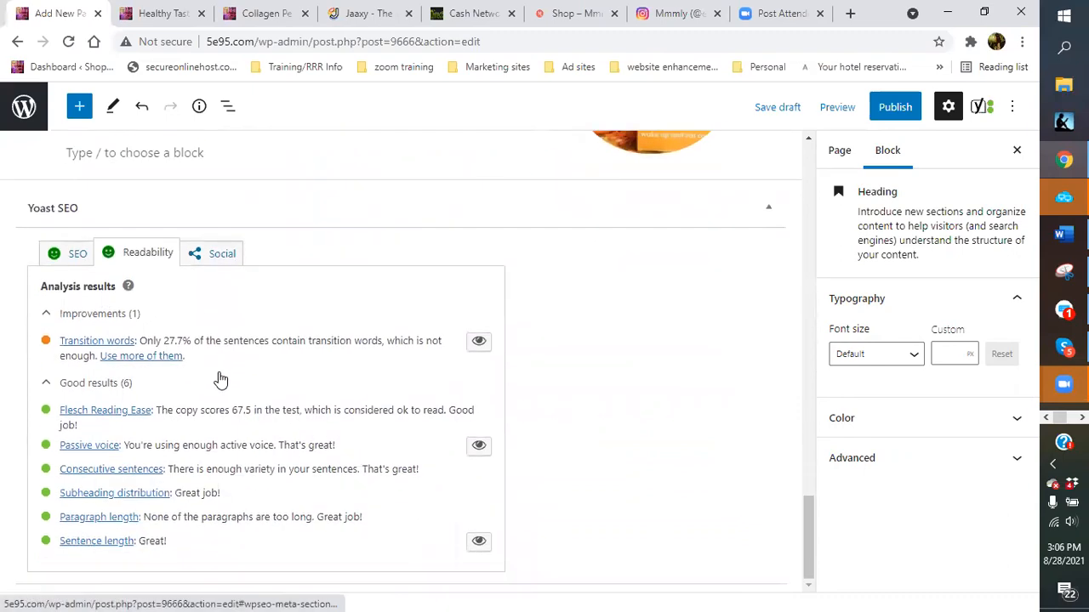
pyautogui.scroll(8, 213, 378)
pyautogui.scroll(7, 206, 375)
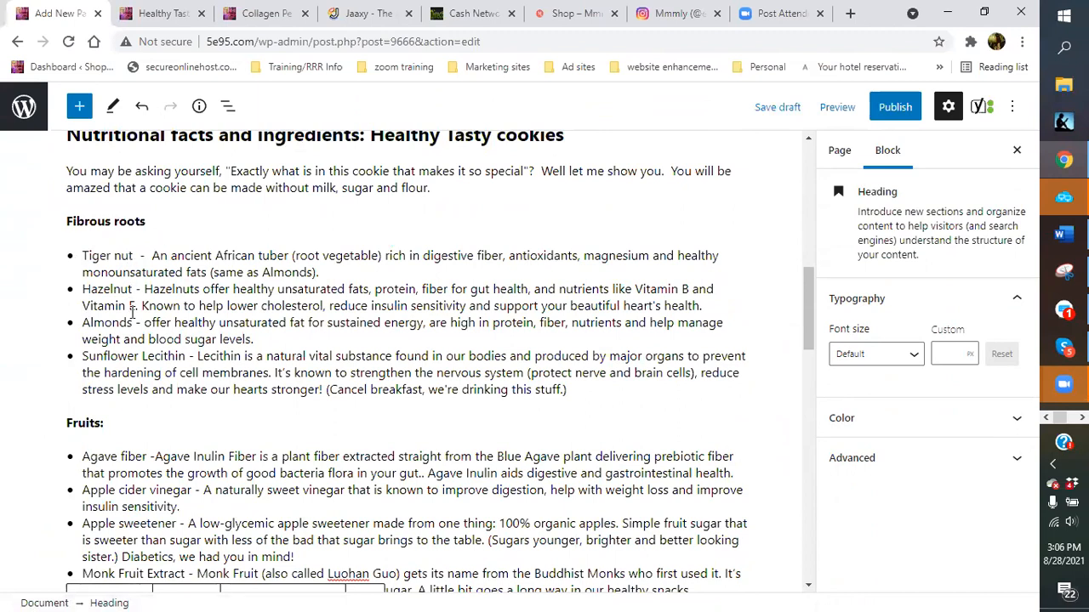
pyautogui.scroll(-2, 140, 357)
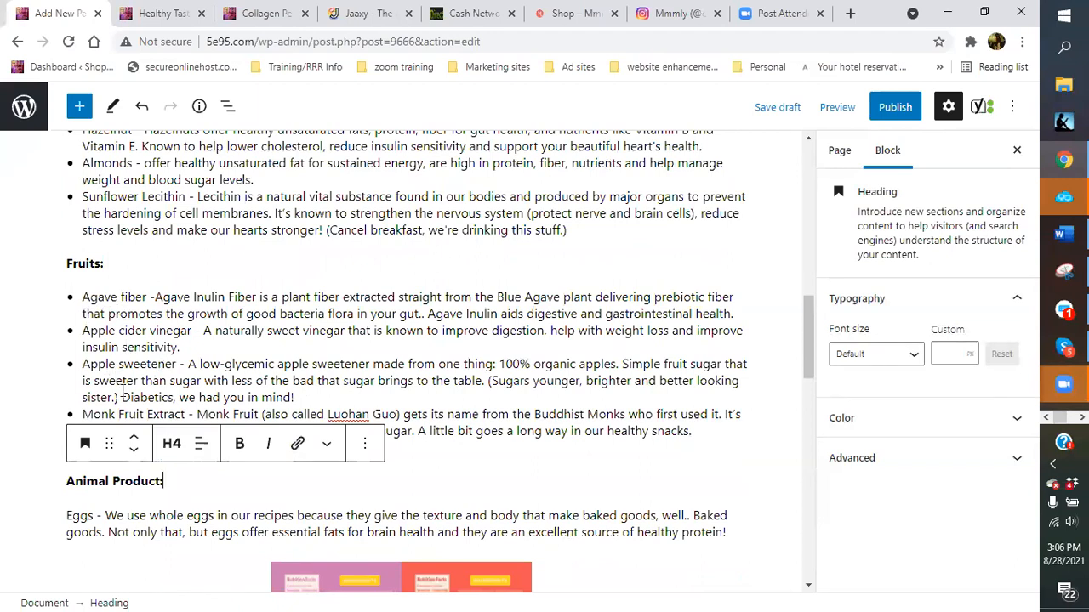
pyautogui.scroll(-2, 122, 407)
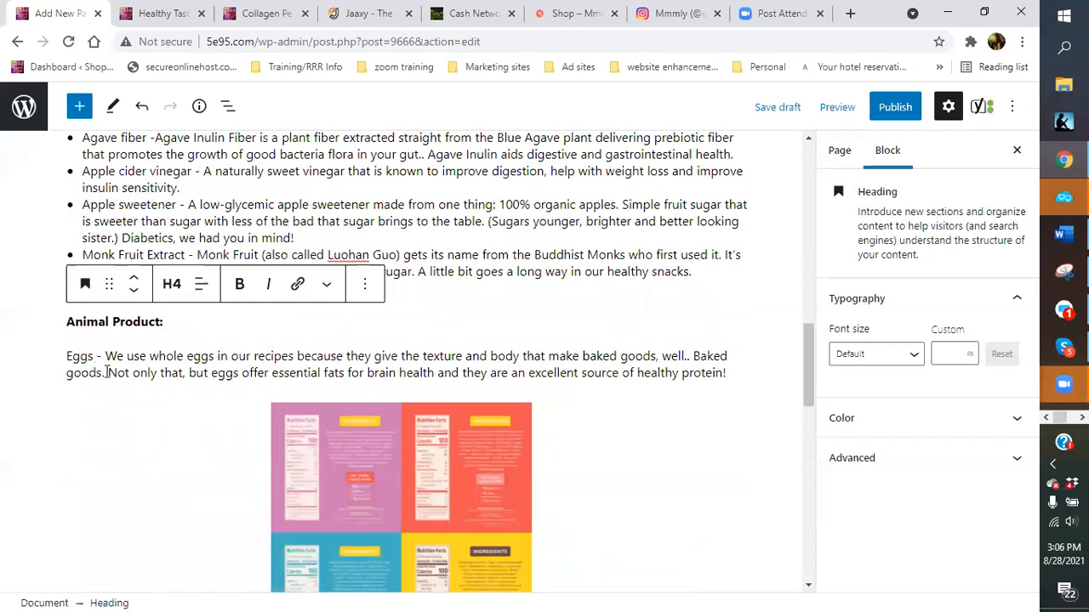
pyautogui.scroll(-1, 590, 352)
pyautogui.scroll(1, 647, 336)
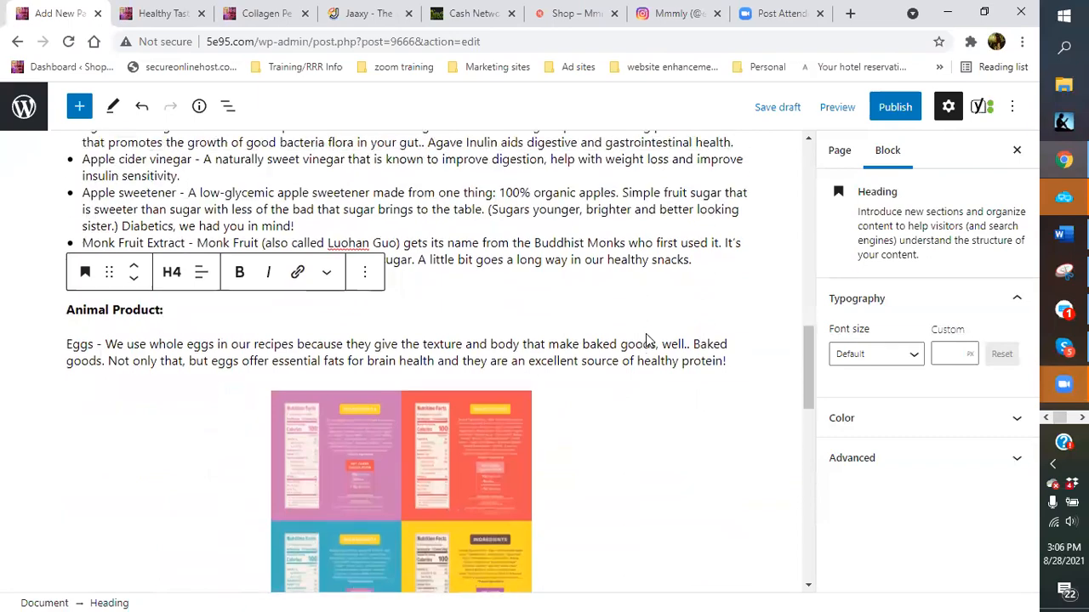
# Review the page from the "Nutritional facts and ingredients" section through the ingredient lists and nutrition-facts image to the "Cookie Gifts" section.
pyautogui.scroll(3, 647, 336)
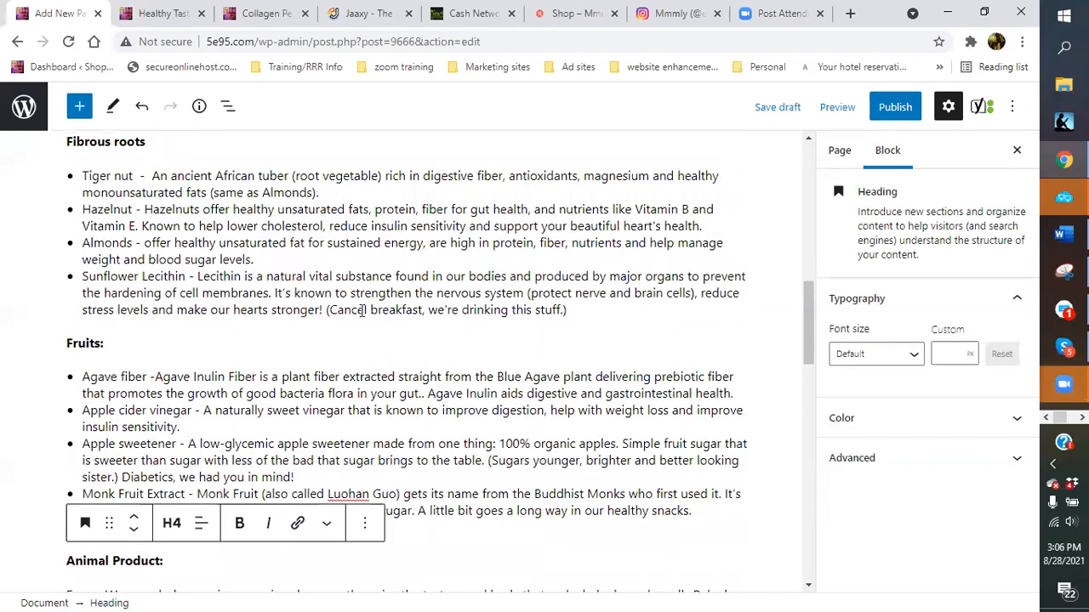
pyautogui.scroll(4, 191, 283)
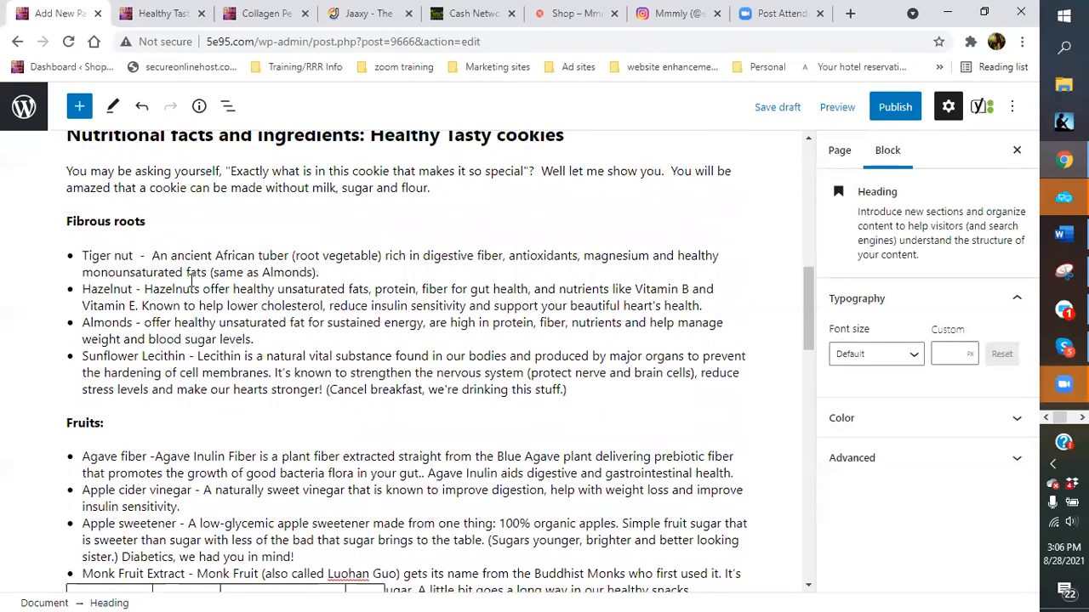
pyautogui.scroll(-2, 383, 379)
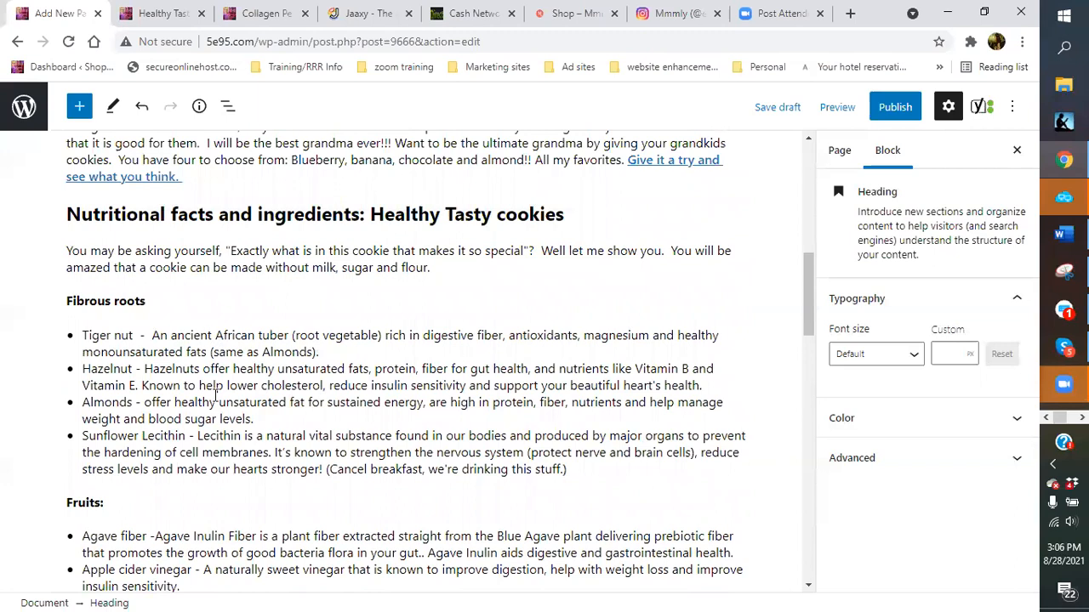
pyautogui.scroll(-1, 338, 446)
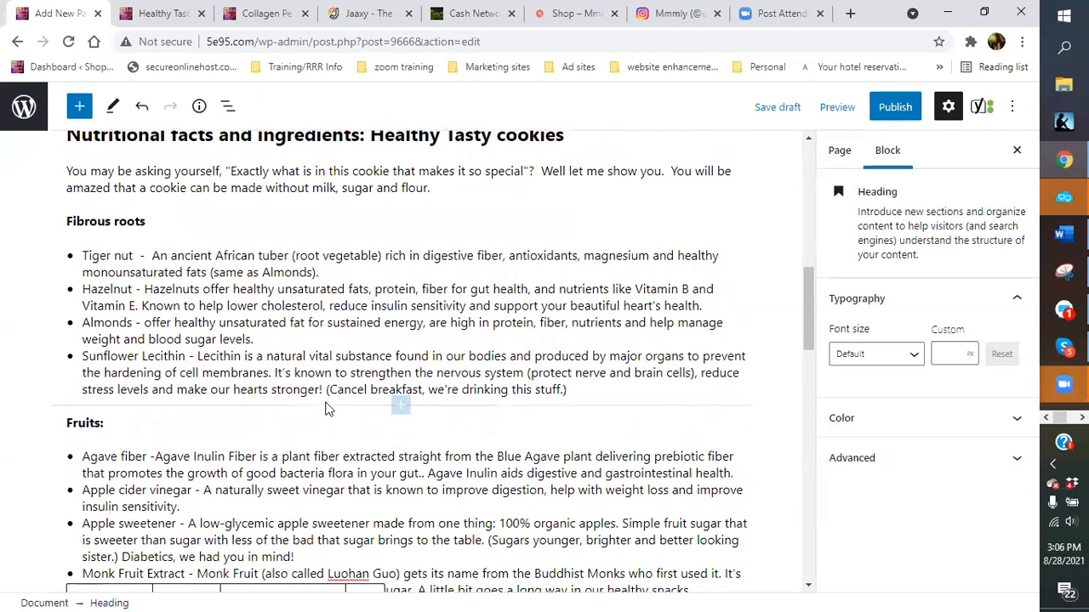
pyautogui.scroll(-1, 250, 388)
pyautogui.scroll(-1, 251, 389)
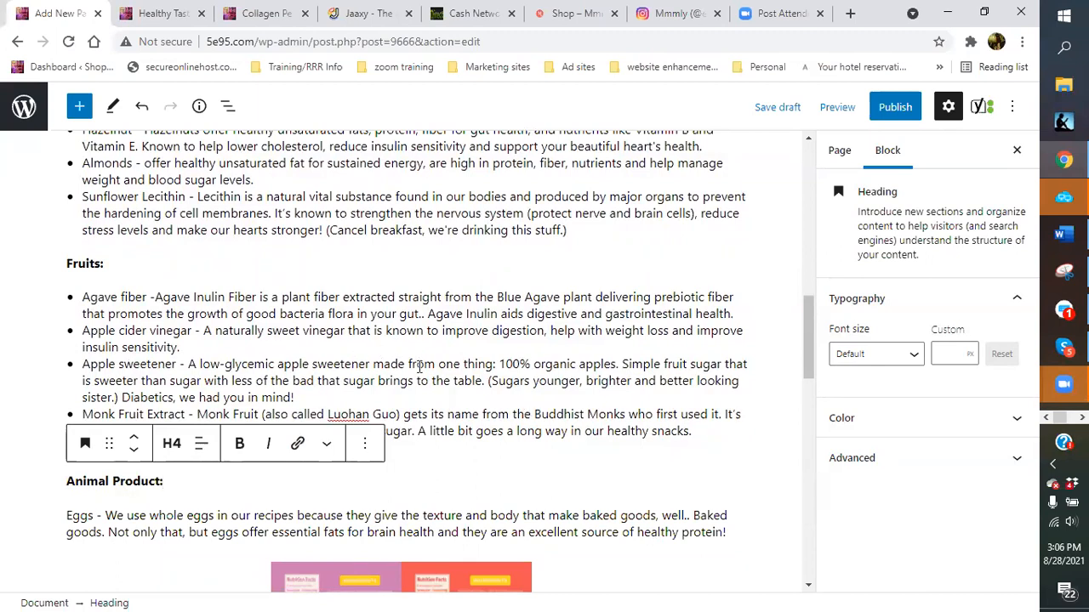
pyautogui.scroll(-2, 182, 377)
pyautogui.scroll(-2, 239, 411)
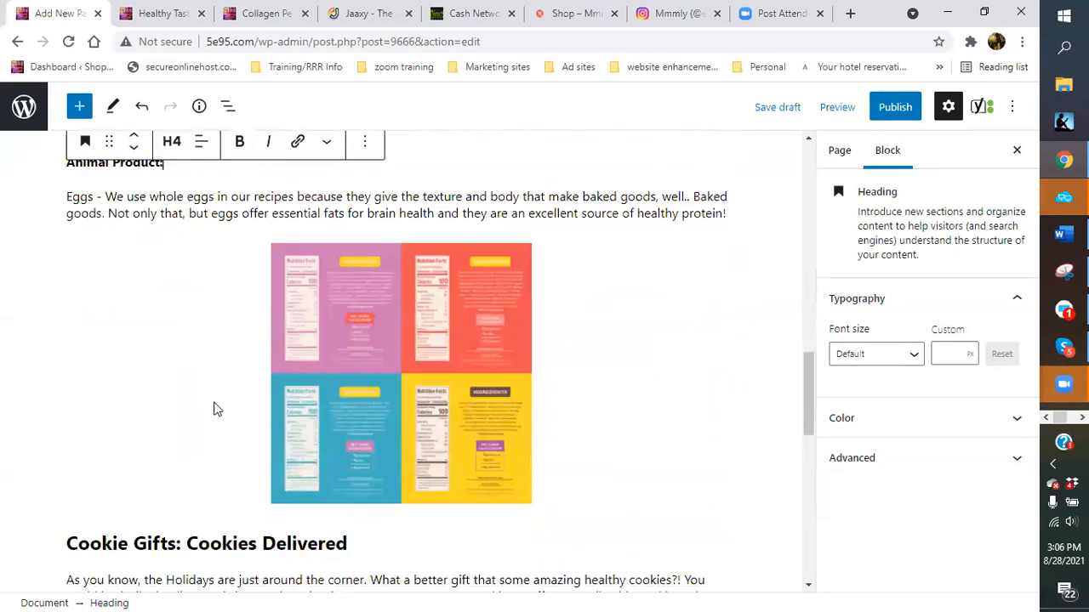
pyautogui.scroll(-1, 178, 404)
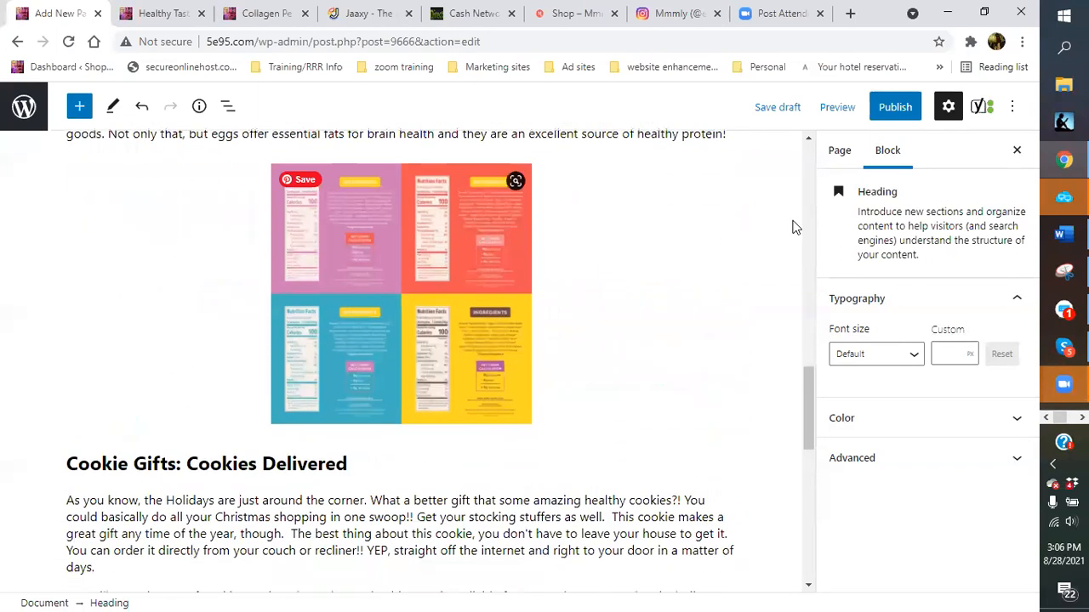
# Publish the "Healthy Tasty Cookies Treat and Gift" page.
pyautogui.click(891, 119)
pyautogui.click(867, 117)
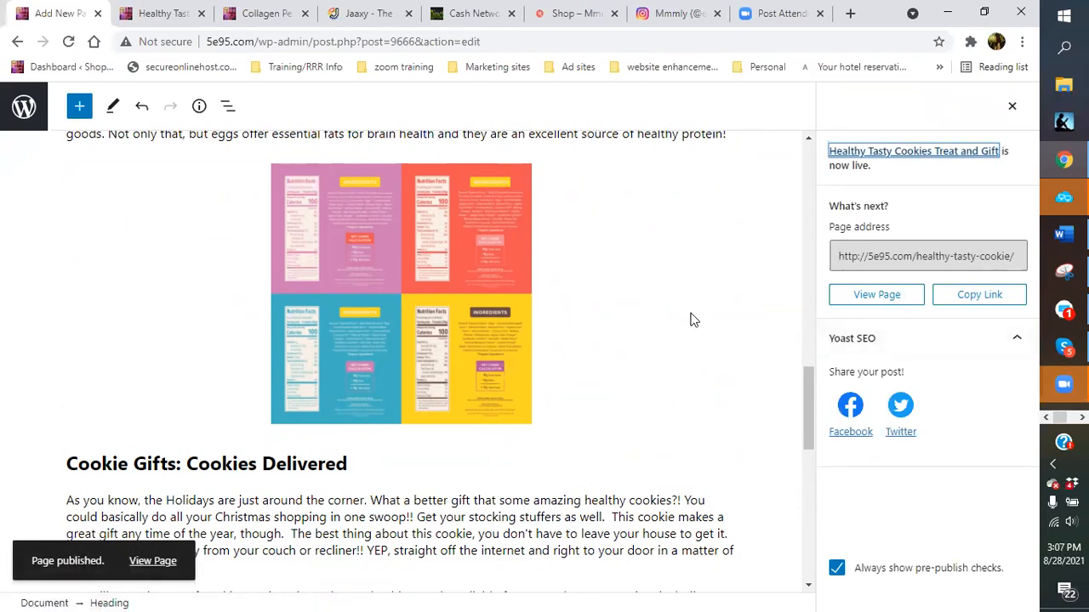
# Change the page's slug in the Yoast SEO settings to "healthy-tasty-cookies".
pyautogui.scroll(-9, 314, 396)
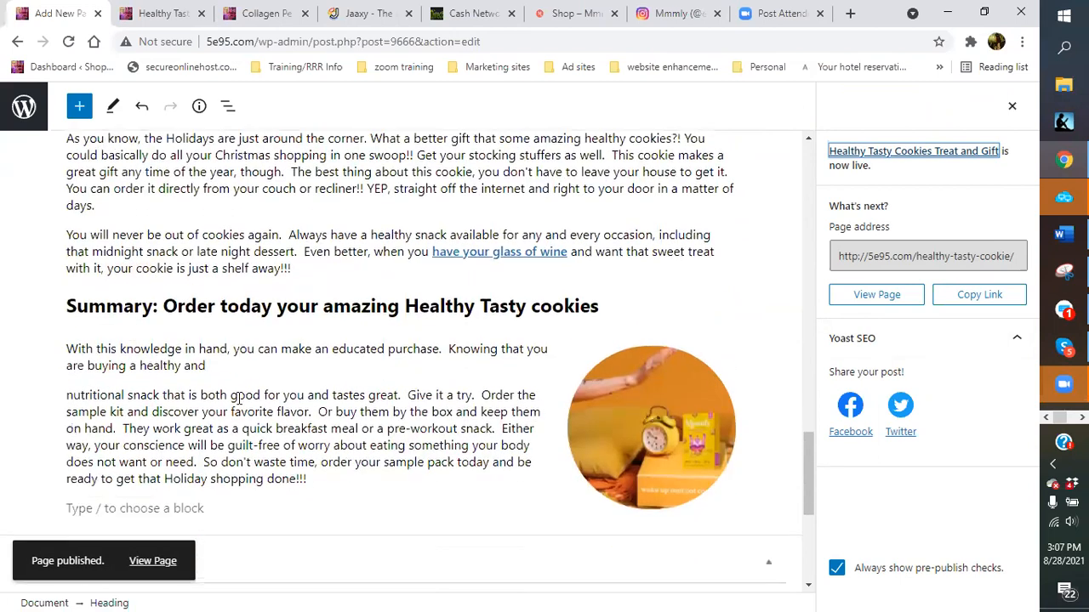
pyautogui.click(73, 253)
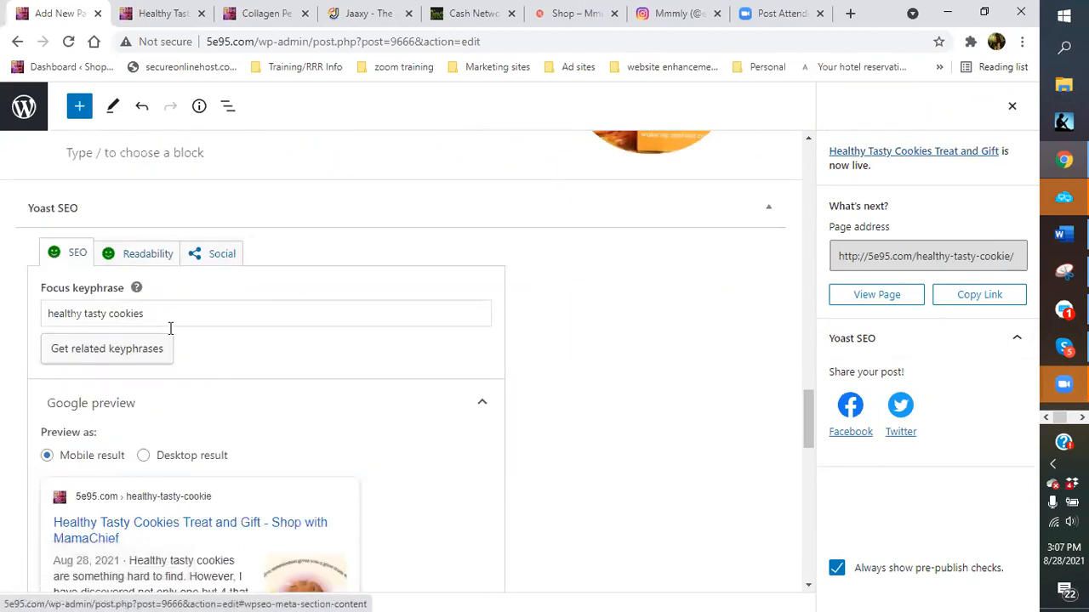
pyautogui.scroll(-5, 170, 329)
pyautogui.click(161, 297)
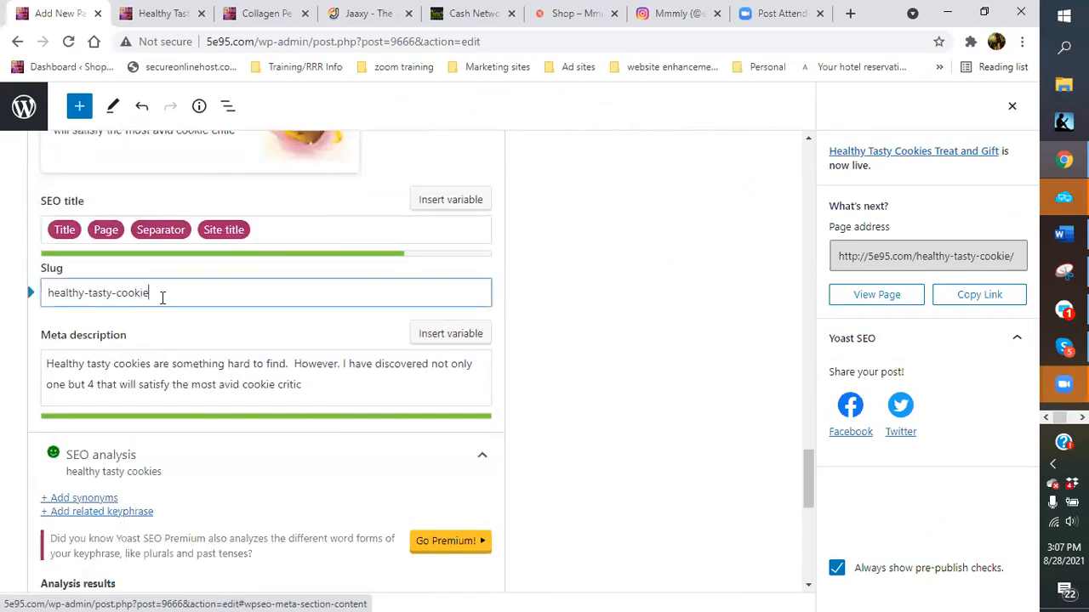
pyautogui.write('s')
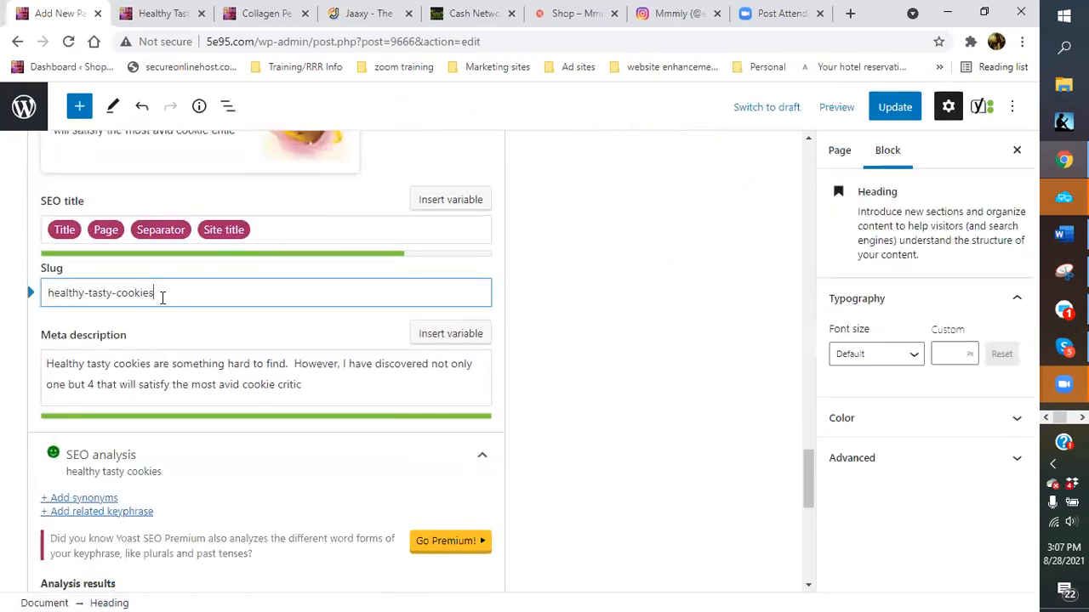
# Unpublish the page by switching it back to draft and check the slug.
pyautogui.click(758, 107)
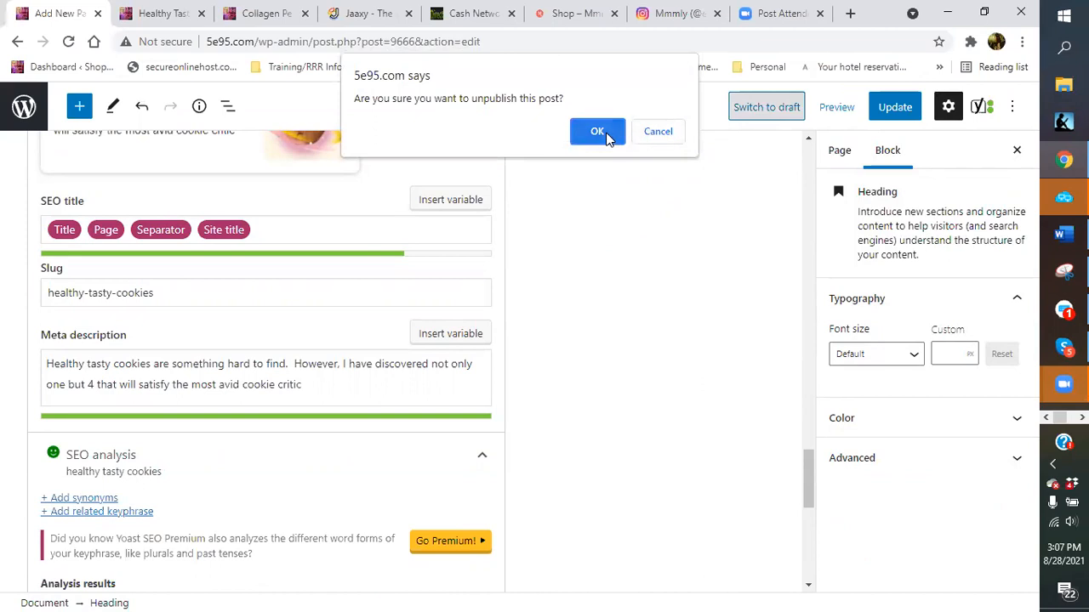
pyautogui.click(598, 131)
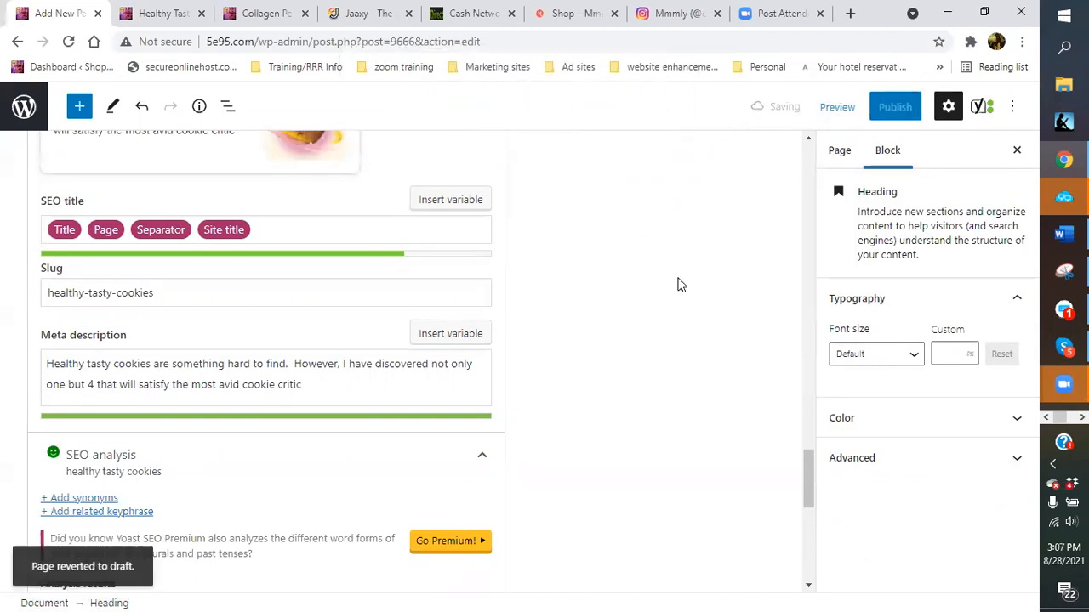
pyautogui.click(174, 294)
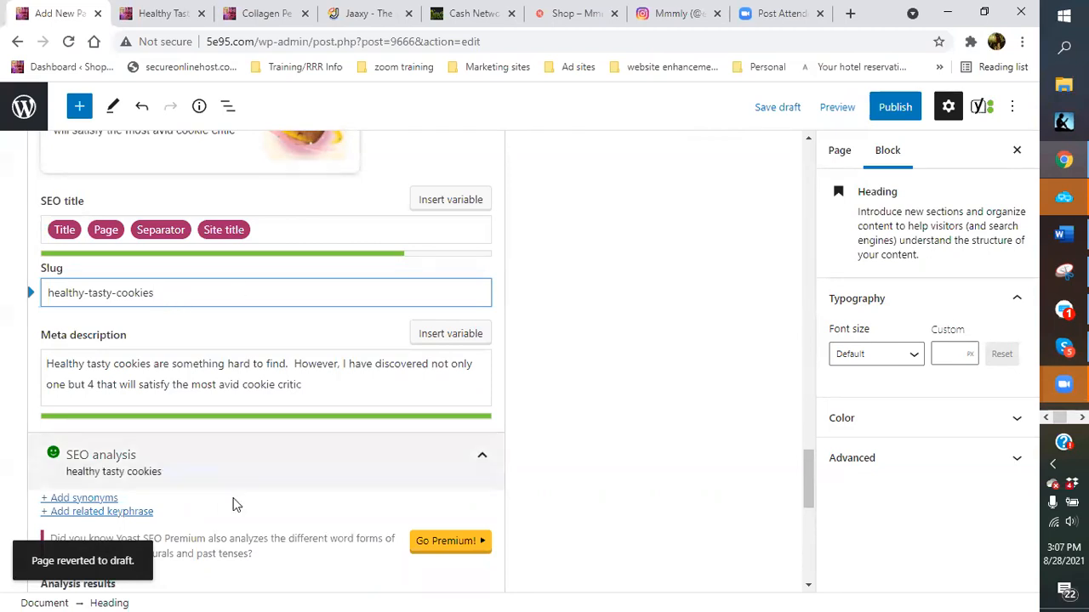
# Check the Yoast SEO and readability analysis results and publish the page with the corrected slug.
pyautogui.scroll(-3, 230, 473)
pyautogui.scroll(-4, 237, 432)
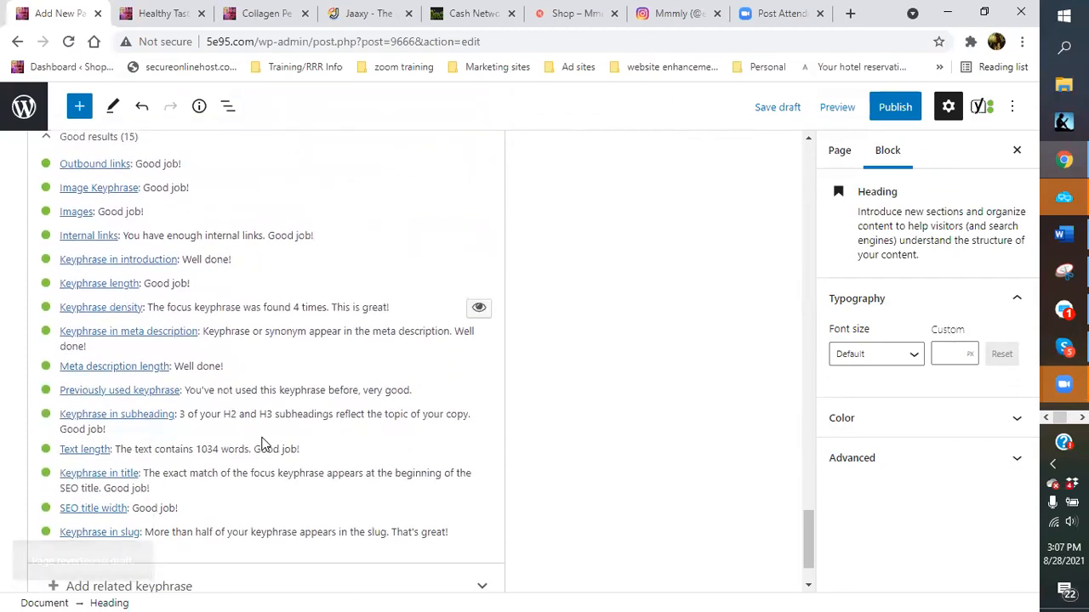
pyautogui.scroll(-1, 262, 442)
pyautogui.scroll(10, 158, 383)
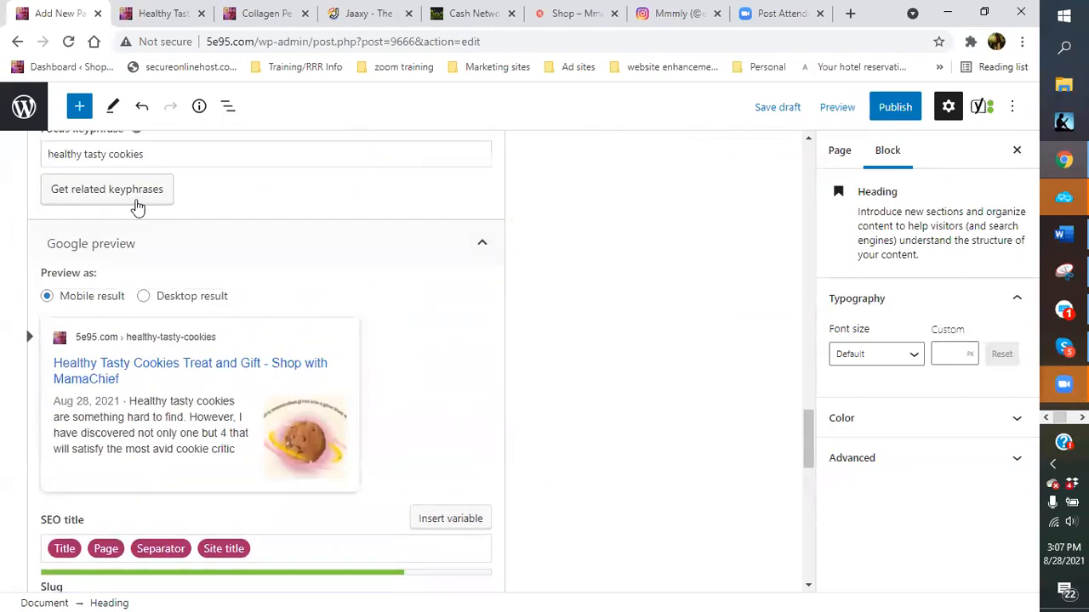
pyautogui.scroll(2, 157, 247)
pyautogui.click(153, 254)
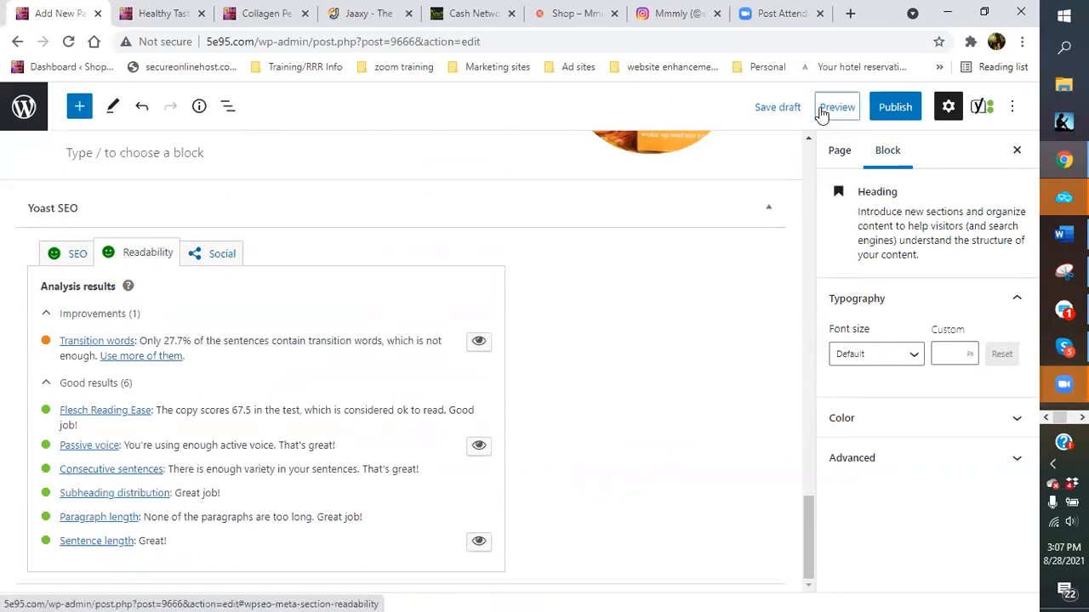
pyautogui.click(898, 112)
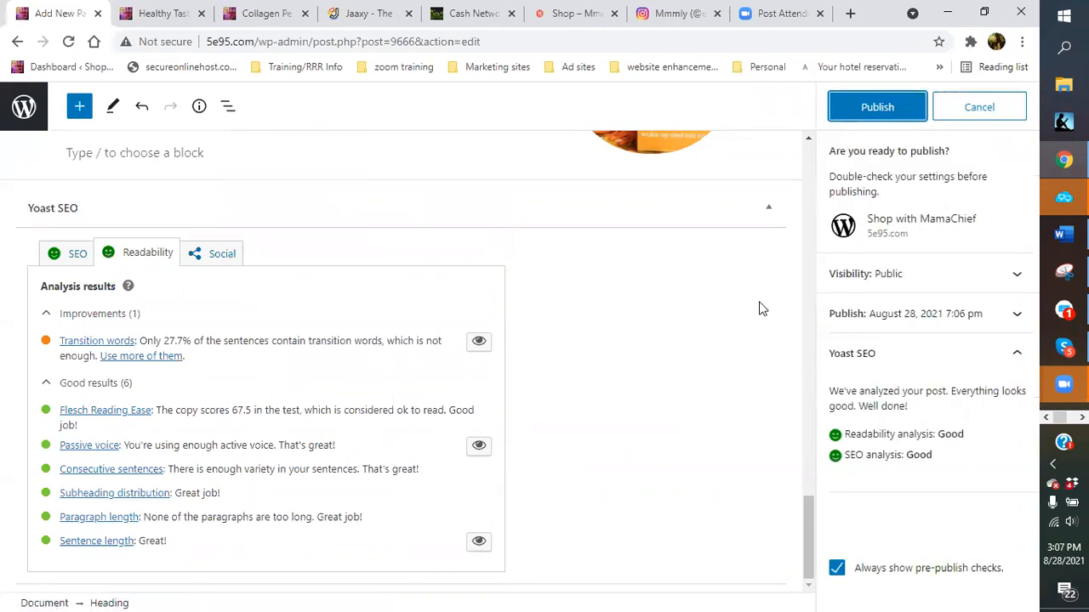
pyautogui.click(896, 111)
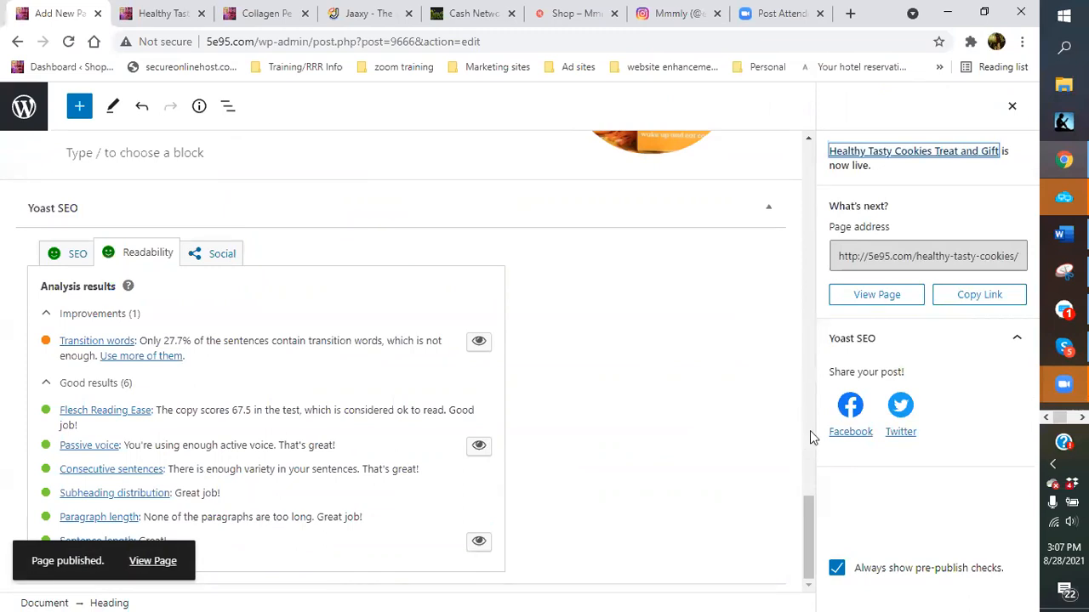
# Open the page's Facebook share and write "Found this amazing new cookie that is not only good for you but tastes great. However, due to".
pyautogui.click(850, 407)
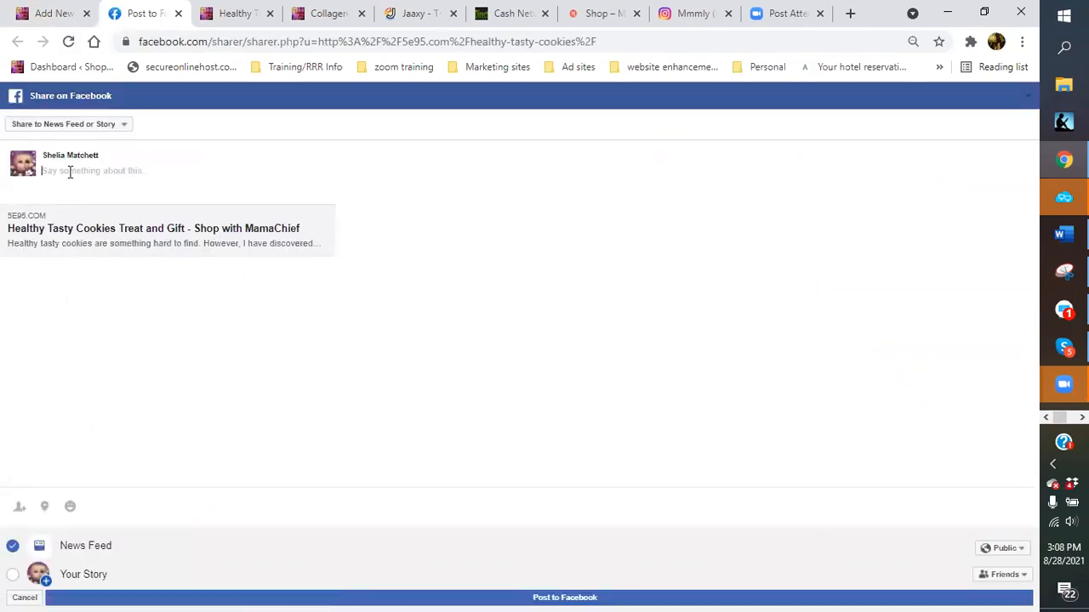
pyautogui.write('Found this amazing new cookie that is not on')
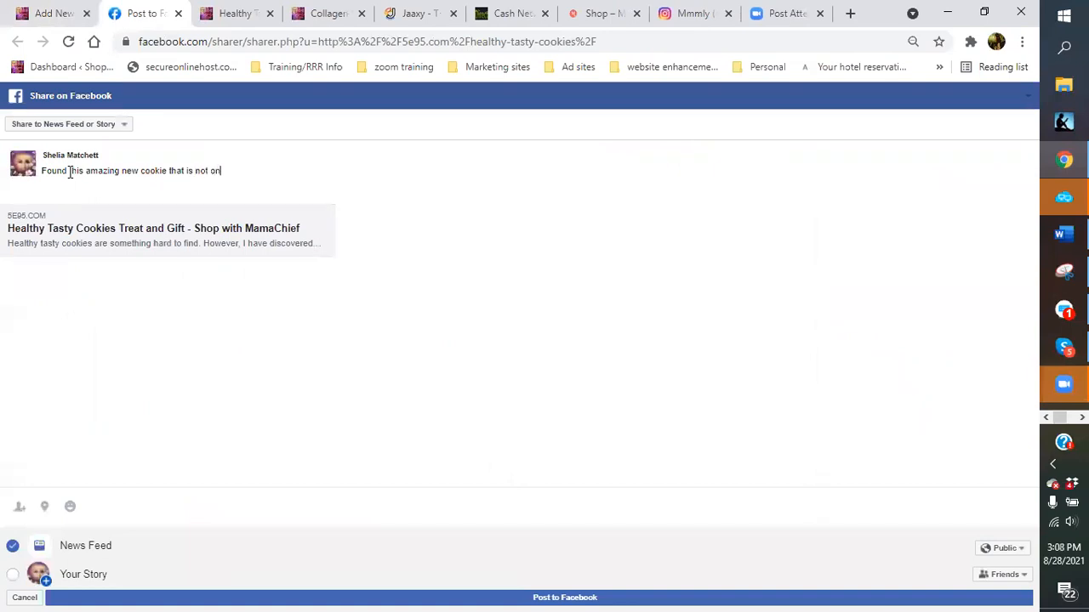
pyautogui.write('you but tastes great However, due to')
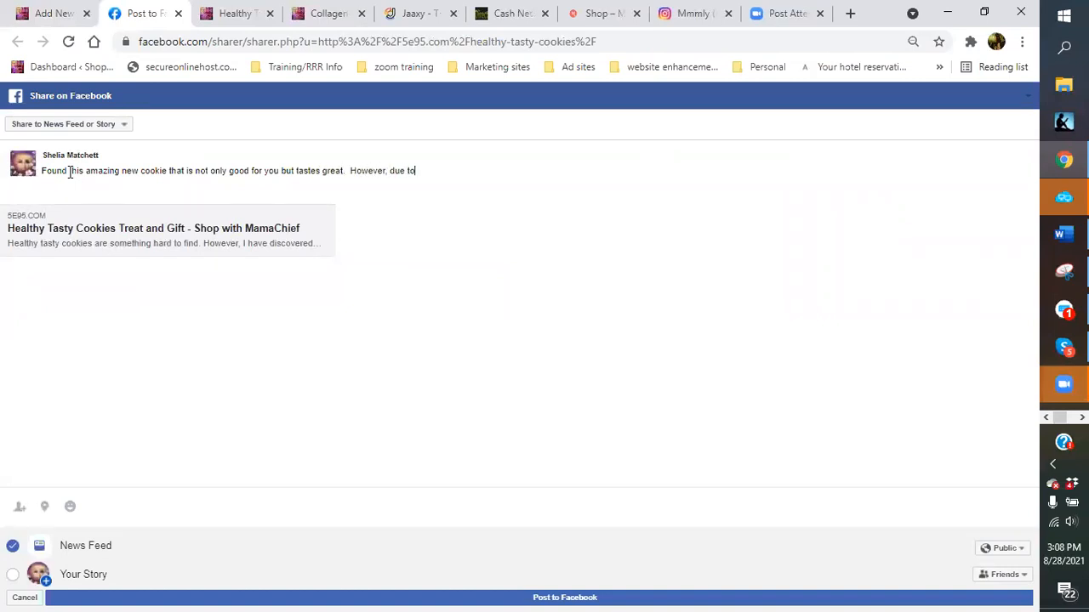
# Complete the message with "the nuts it contains in the active ingredients, those with nut allergies, be cautious." and post it to News Feed and Your Story.
pyautogui.write(' the nuts it contins in the ac')
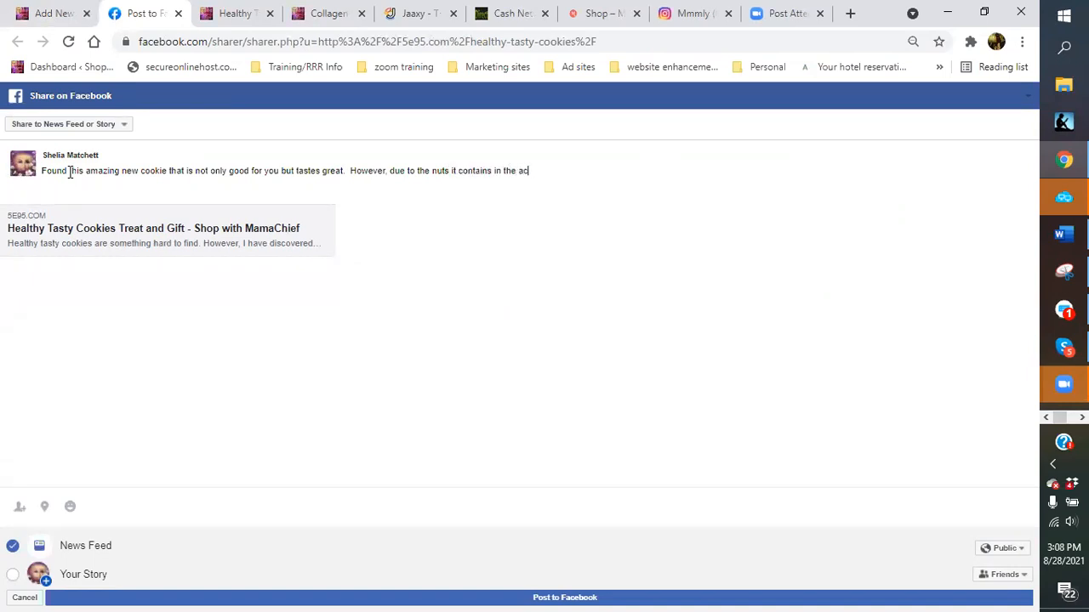
pyautogui.write('grendients, those with nut allergies, be cautious.')
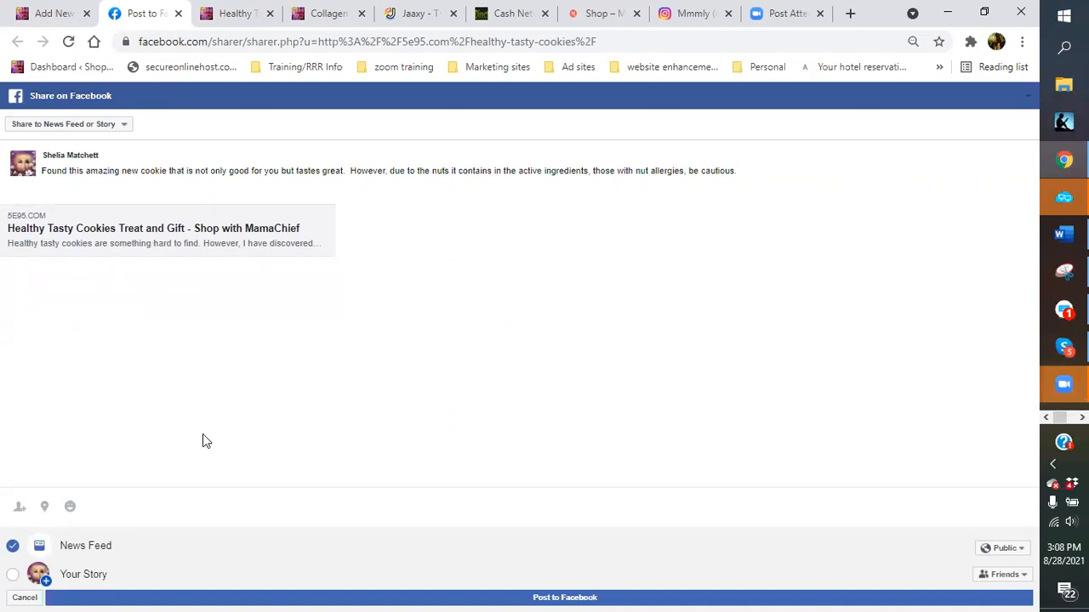
pyautogui.click(12, 575)
pyautogui.click(729, 592)
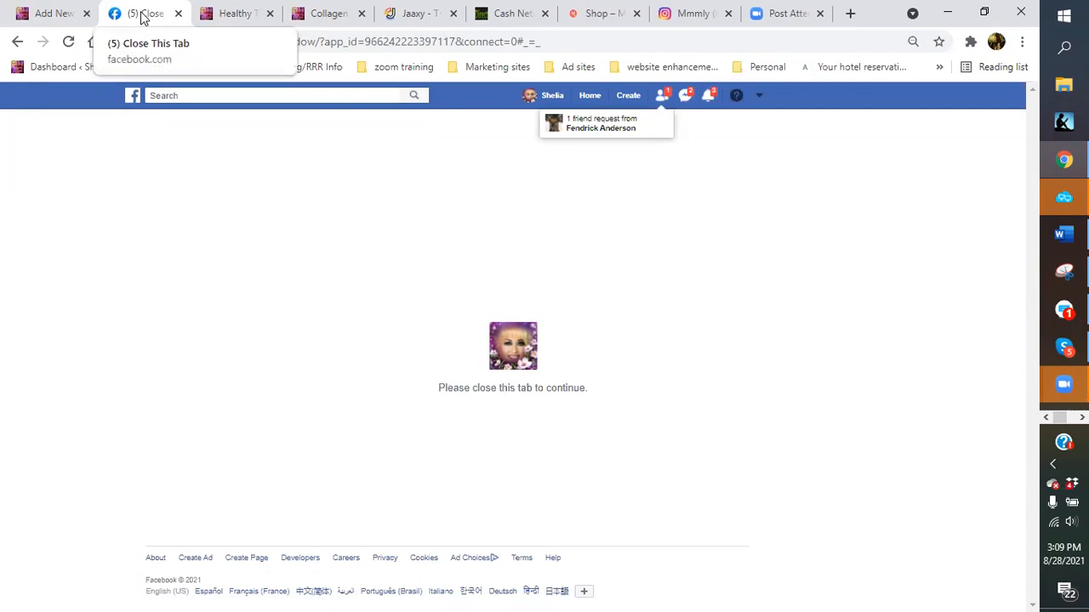
pyautogui.click(178, 14)
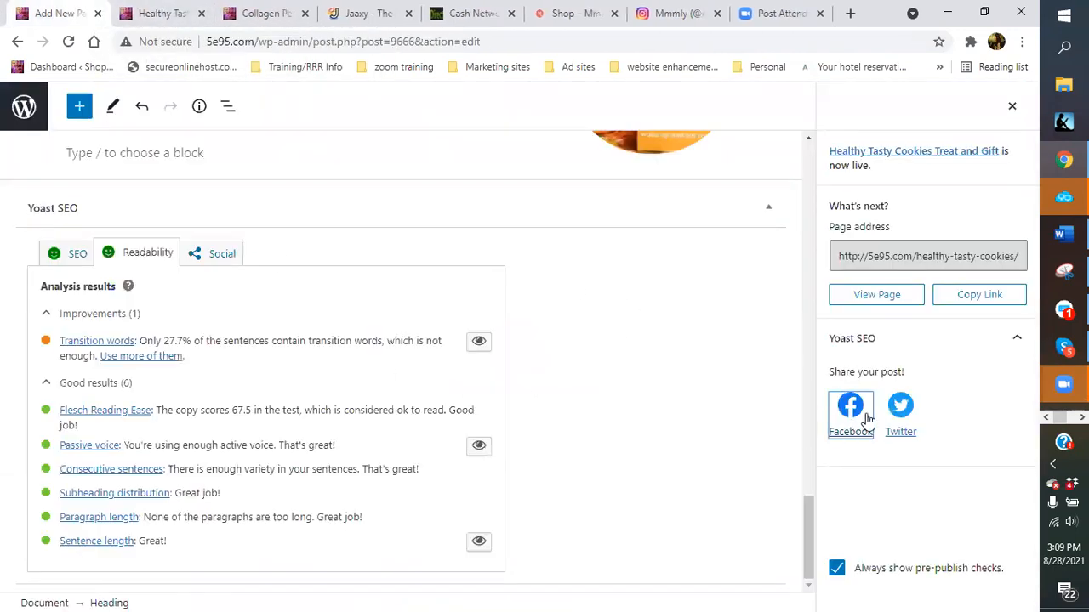
# Start a Twitter share of the page and add "- You really need this Cookie. Great for Christmas Idea!!!" after the link.
pyautogui.click(901, 405)
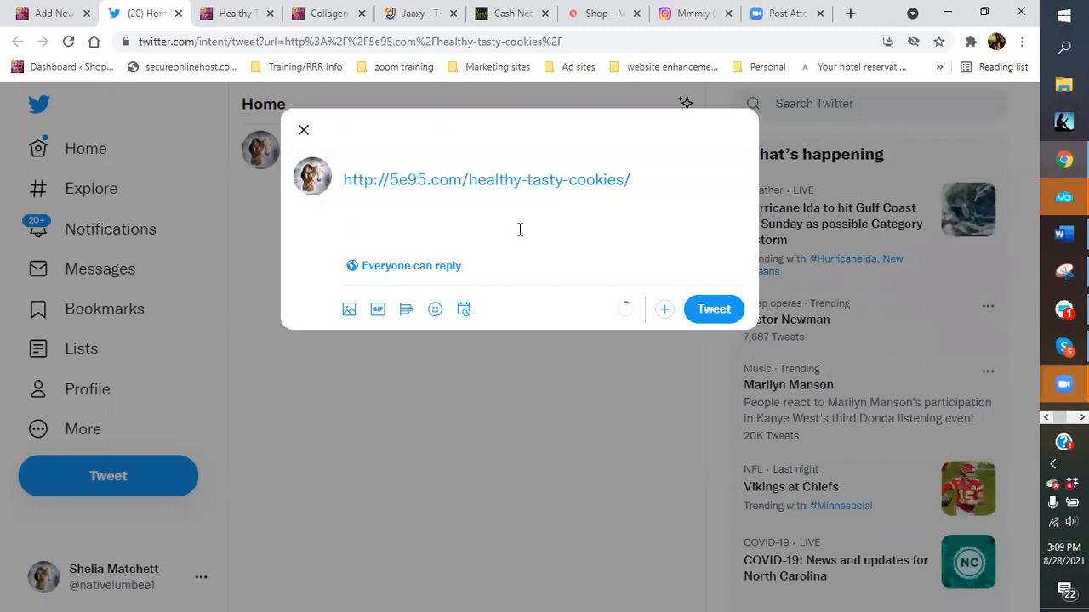
pyautogui.write('- You reallyt ne')
pyautogui.press('BackSpace')
pyautogui.press('BackSpace')
pyautogui.press('BackSpace')
pyautogui.write('need this Cookie.  Great for Christmas Idea!!!')
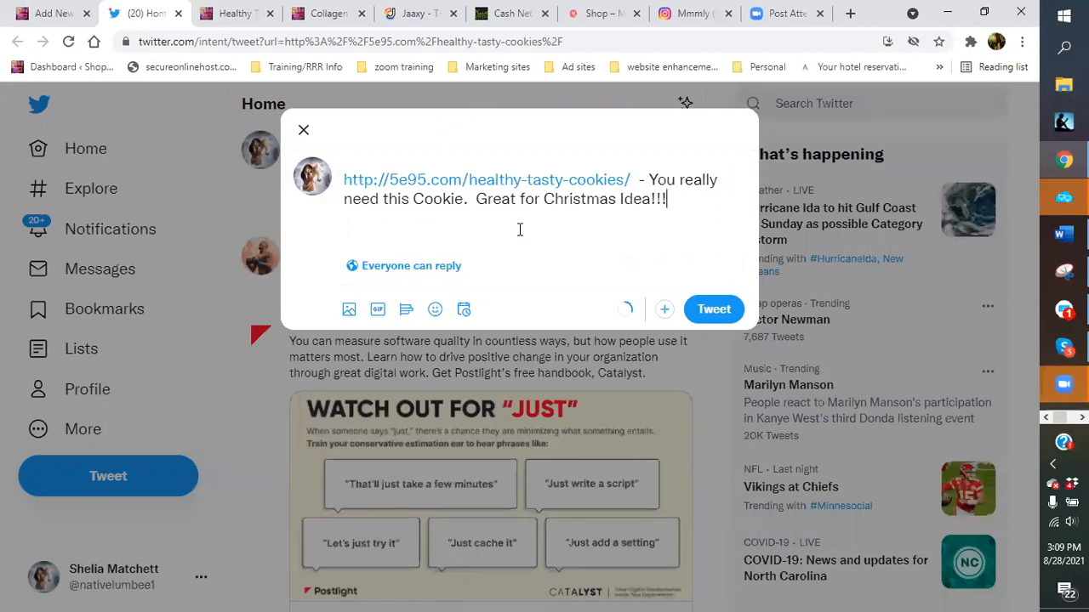
# Attach the "Capture" image from the "healthy cookie" folder to the tweet and send it.
pyautogui.click(348, 312)
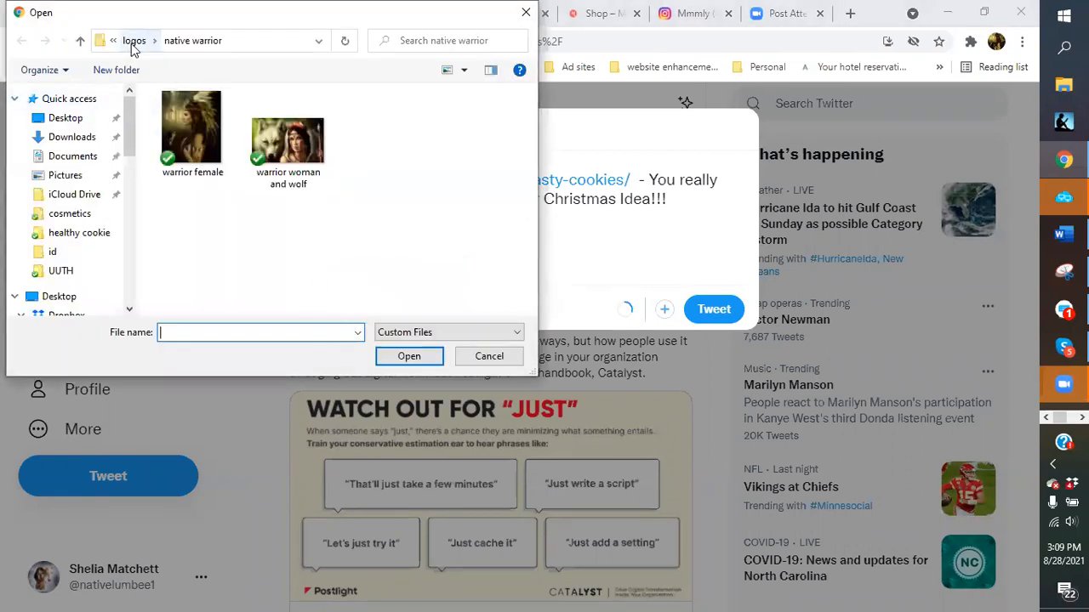
pyautogui.click(84, 243)
pyautogui.click(376, 143)
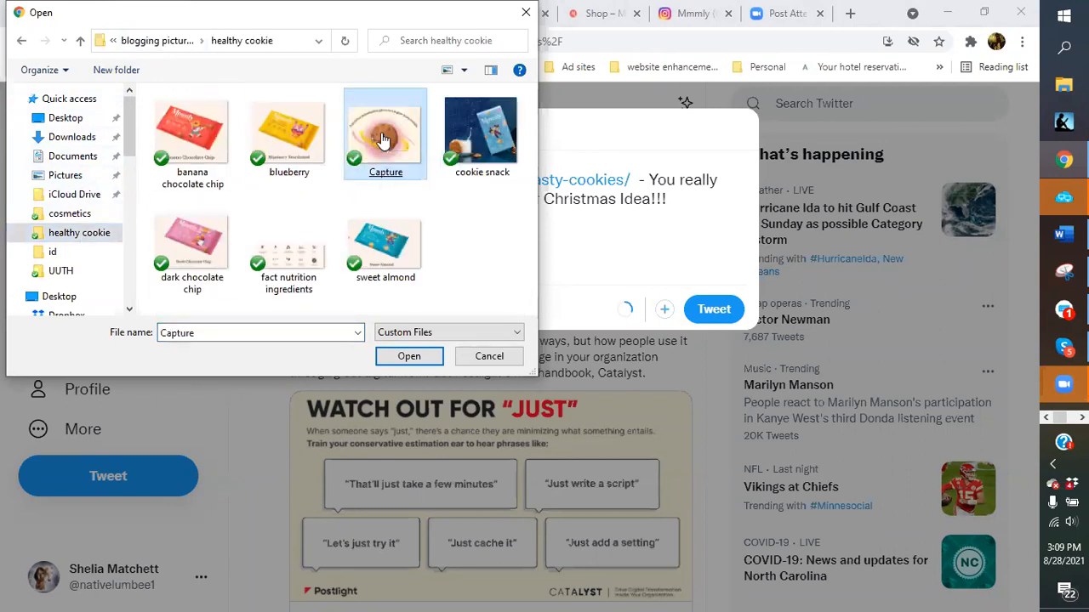
pyautogui.doubleClick(384, 136)
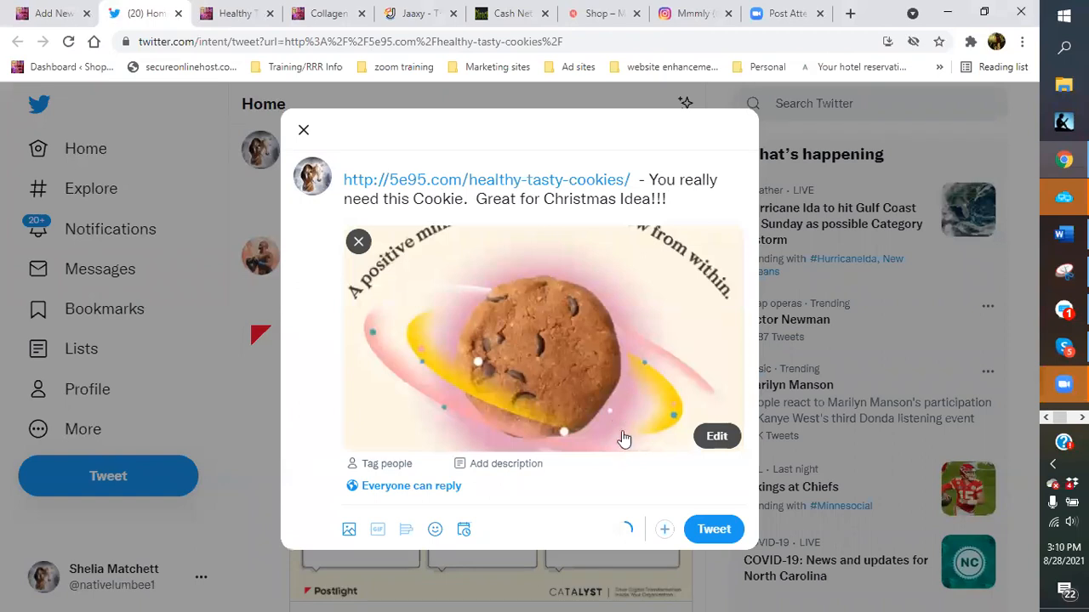
pyautogui.click(728, 536)
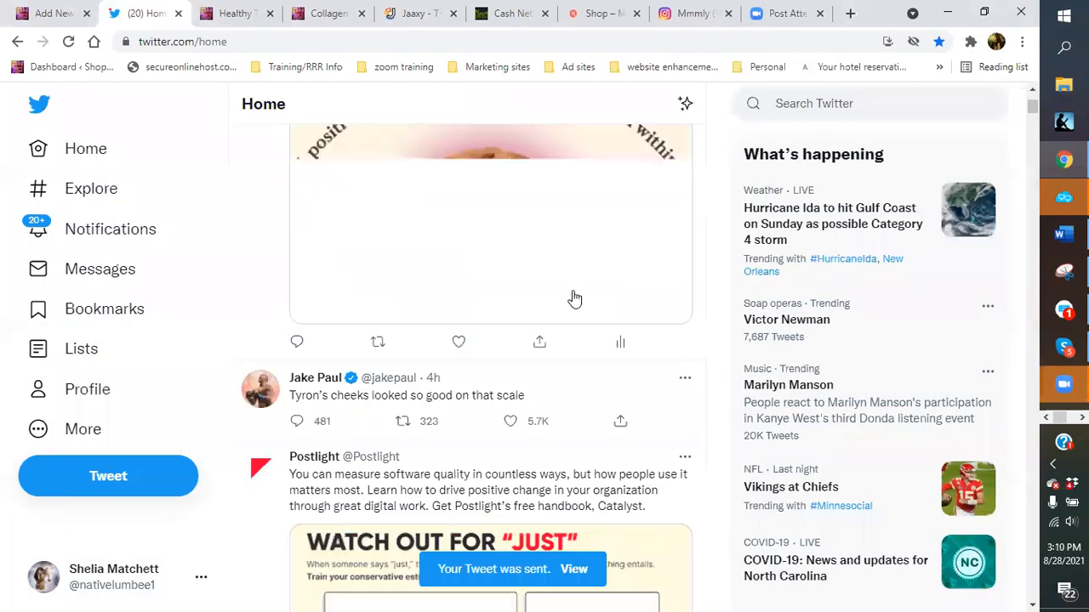
# Check the sent tweet in the Twitter timeline and return to the WordPress page editor.
pyautogui.scroll(2, 713, 442)
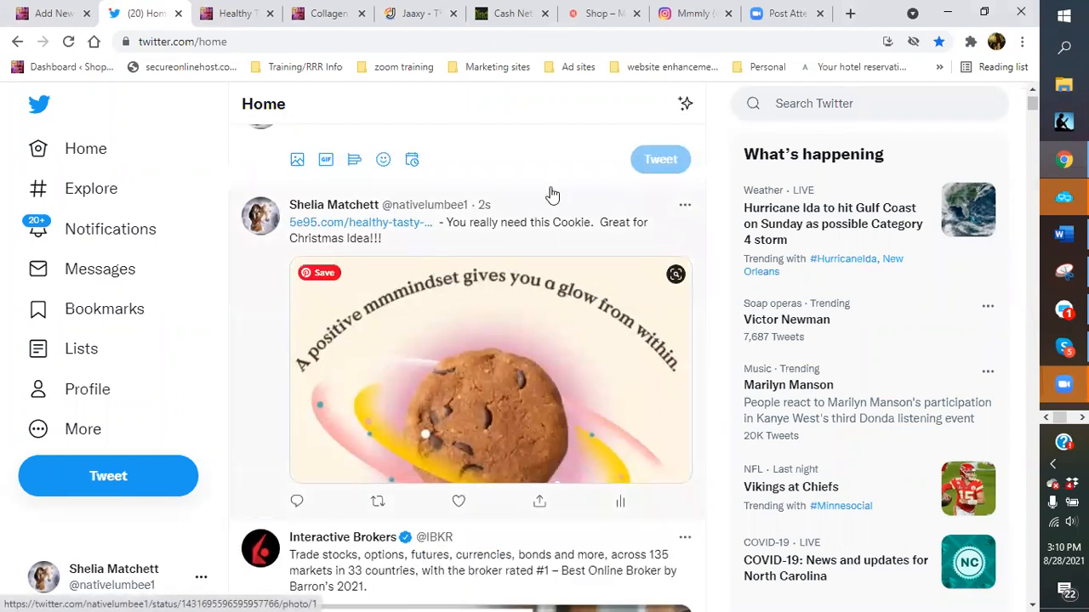
pyautogui.click(70, 21)
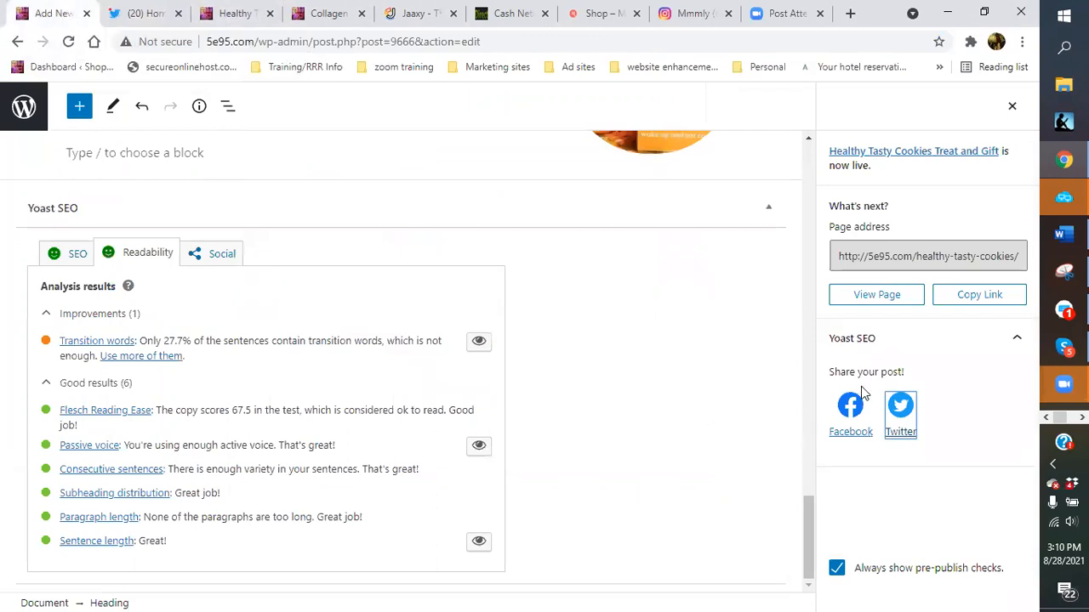
# Close the post-publish summary and set the cookie planet picture image-1.png from the media library as the page's featured image.
pyautogui.click(1012, 107)
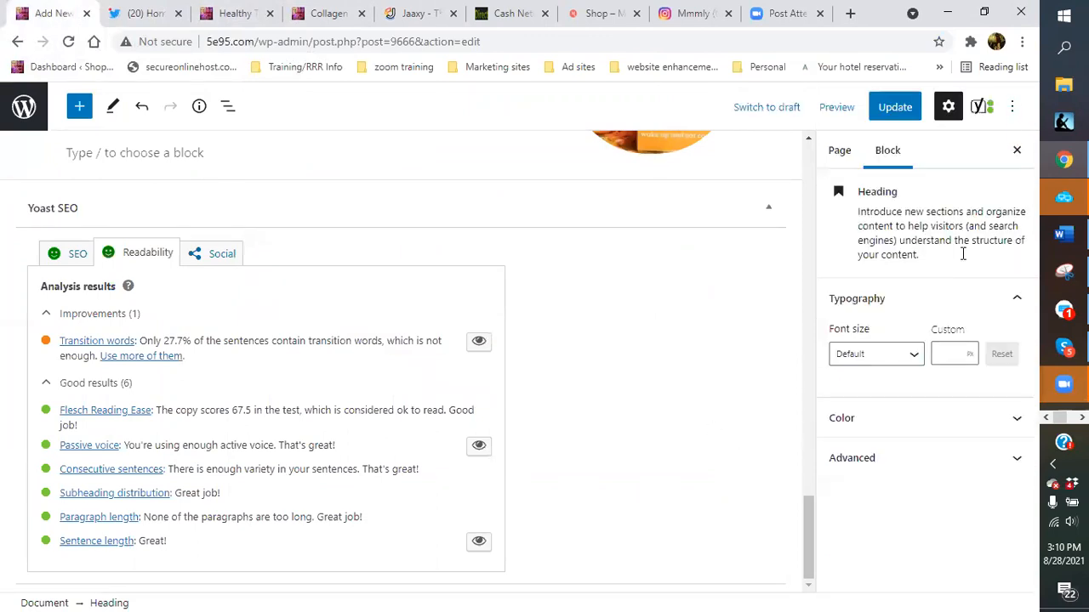
pyautogui.click(835, 164)
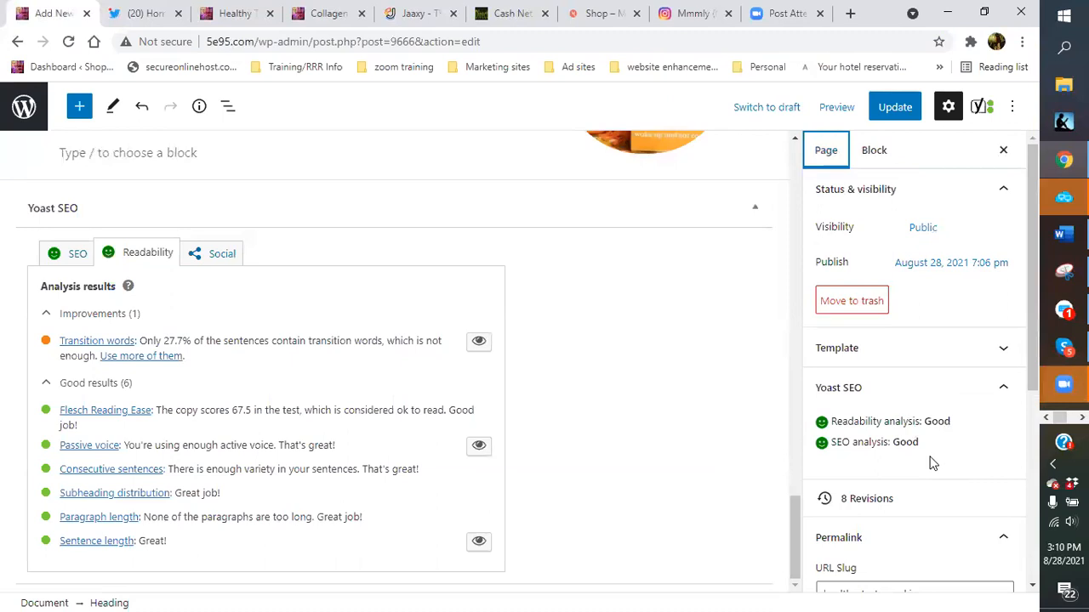
pyautogui.scroll(-3, 929, 462)
pyautogui.scroll(-2, 913, 466)
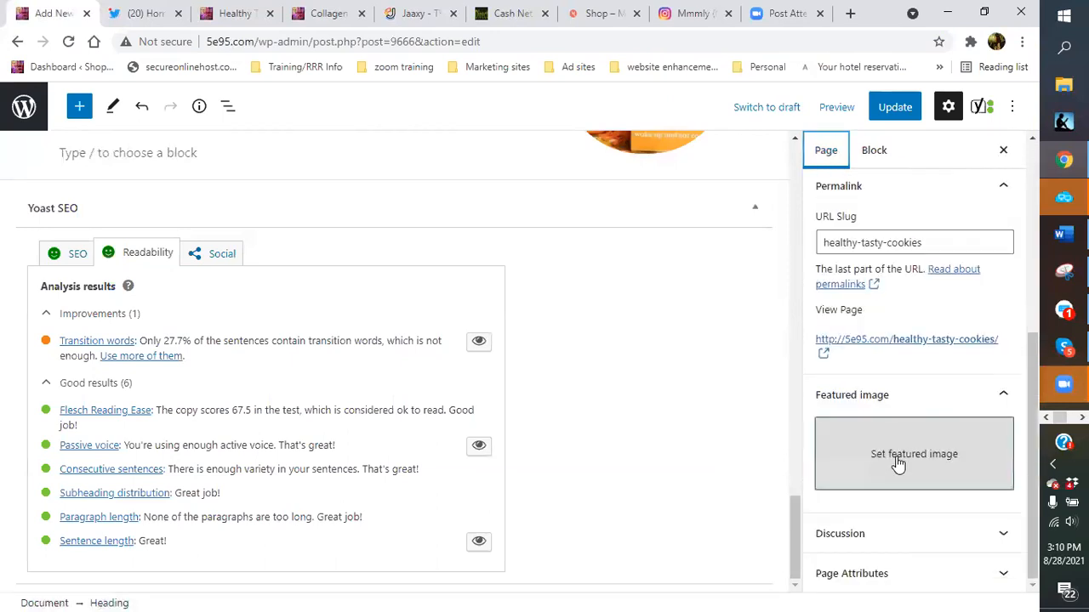
pyautogui.click(899, 462)
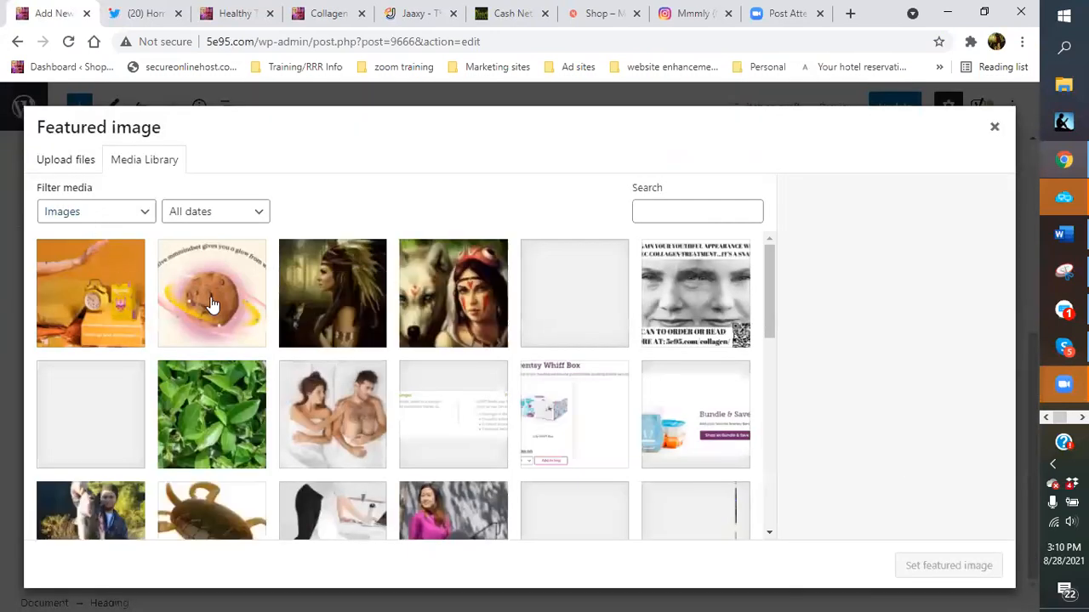
pyautogui.click(213, 304)
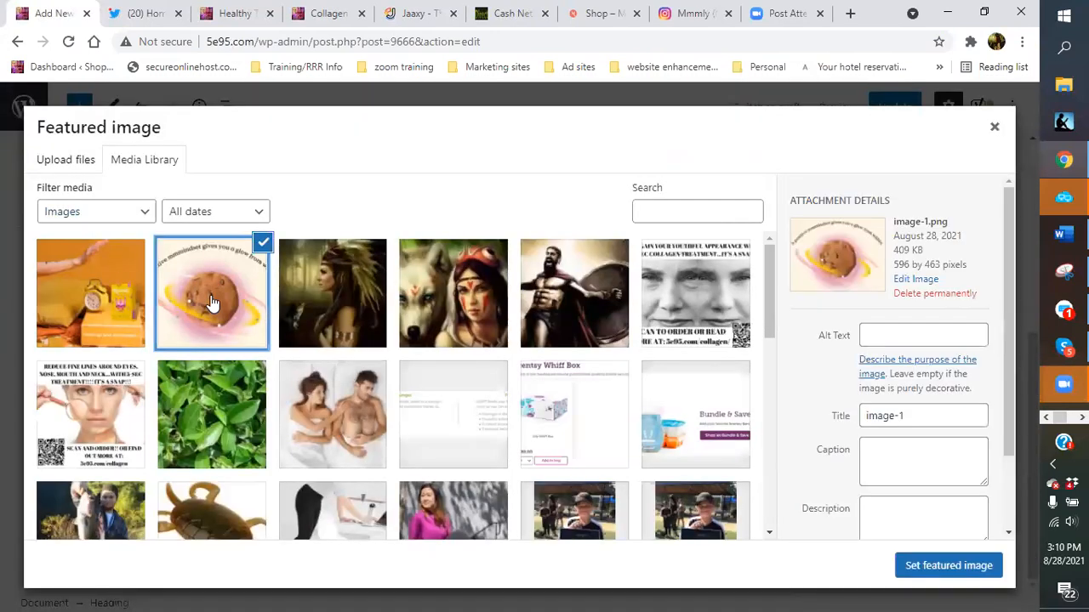
pyautogui.click(928, 565)
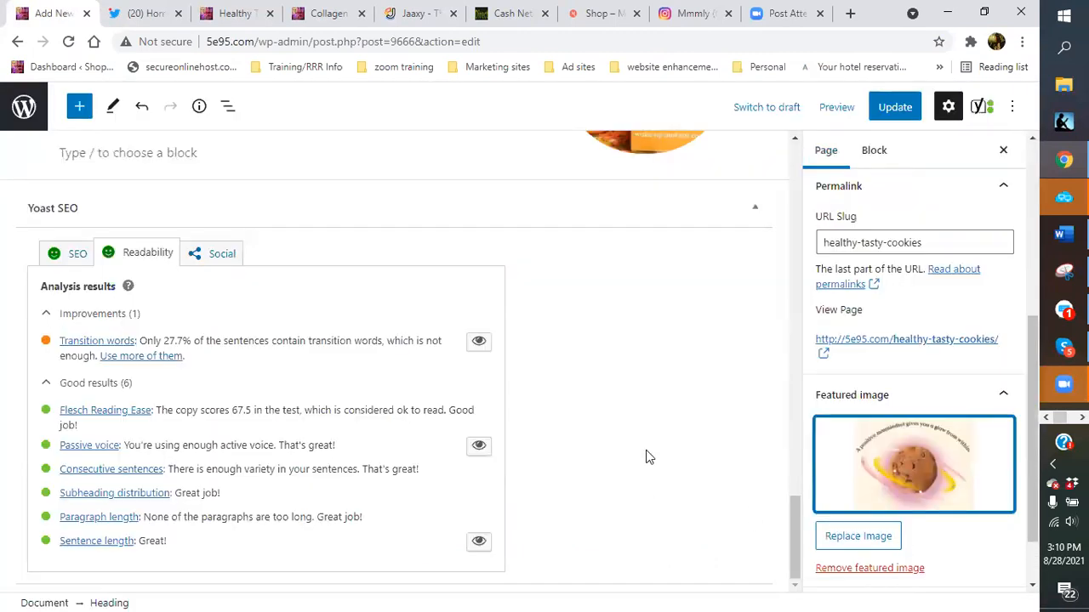
# Revert the page to draft, save it, and publish it again with the featured image.
pyautogui.scroll(3, 733, 299)
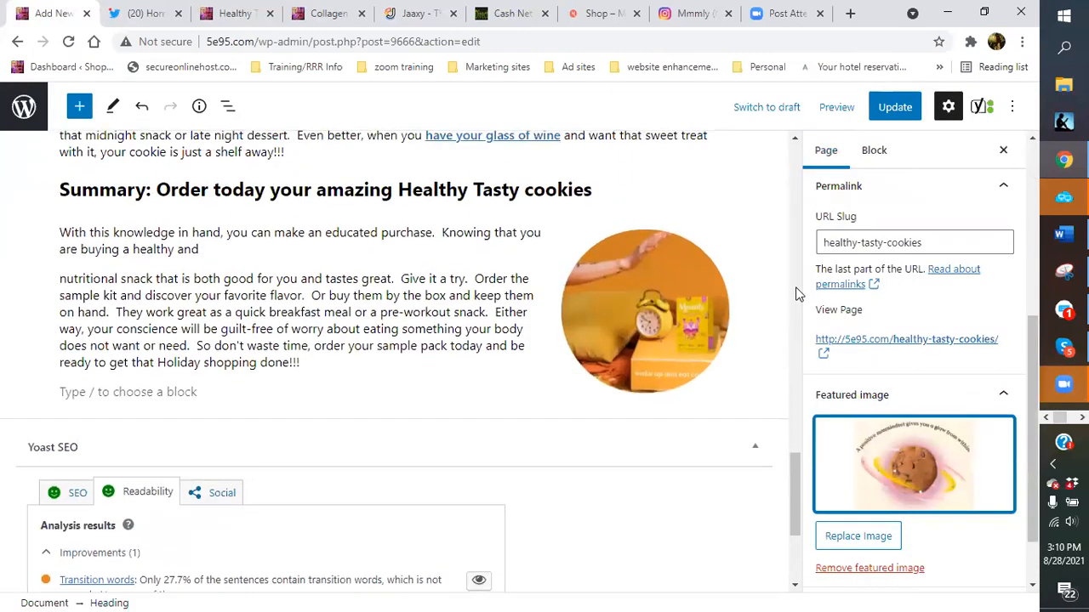
pyautogui.click(740, 114)
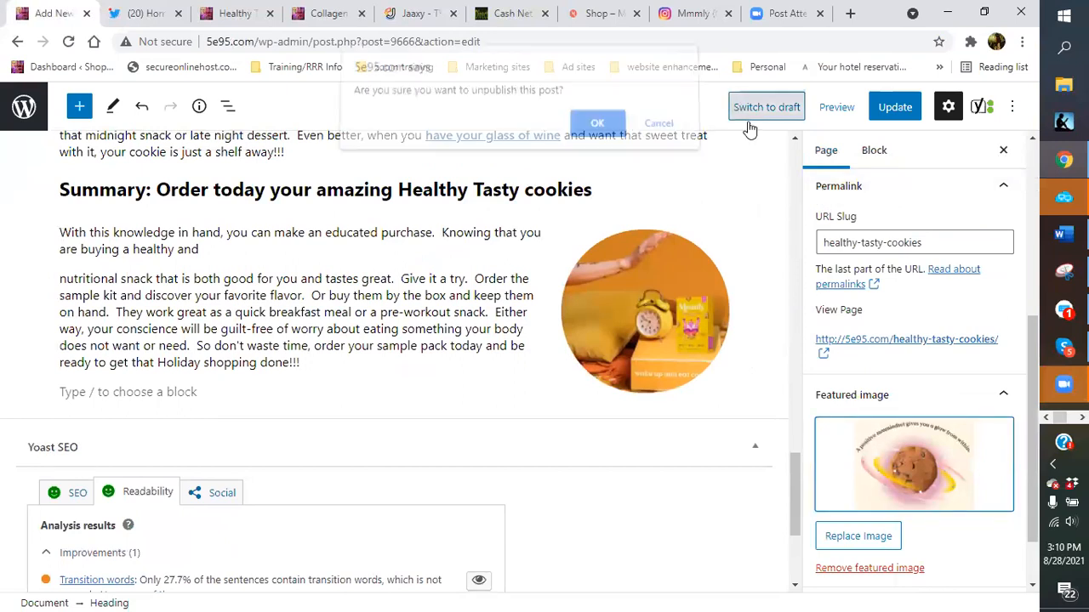
pyautogui.click(599, 132)
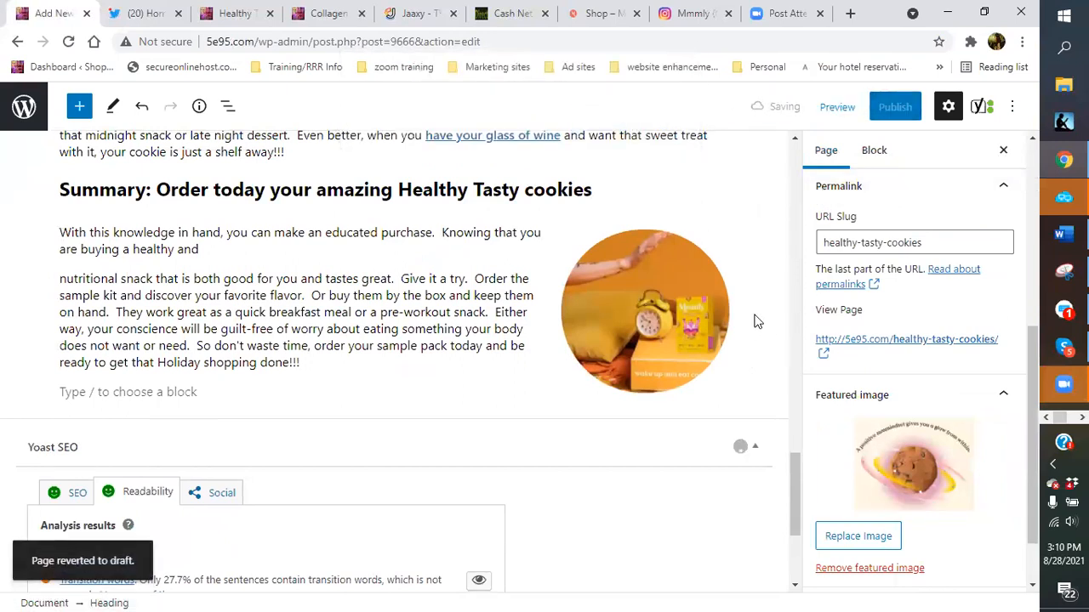
pyautogui.scroll(-2, 426, 374)
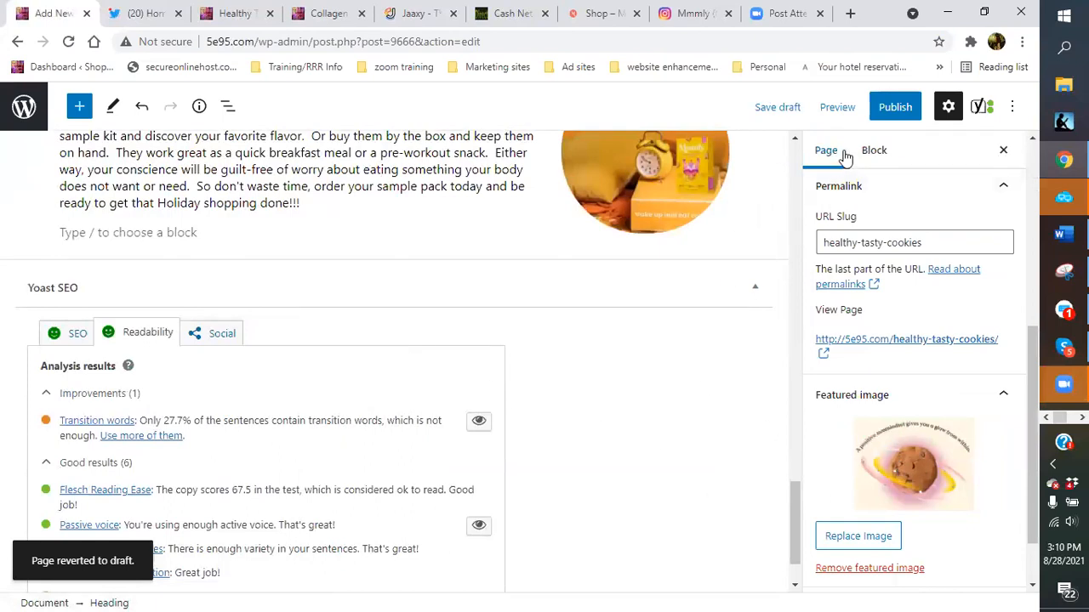
pyautogui.click(786, 114)
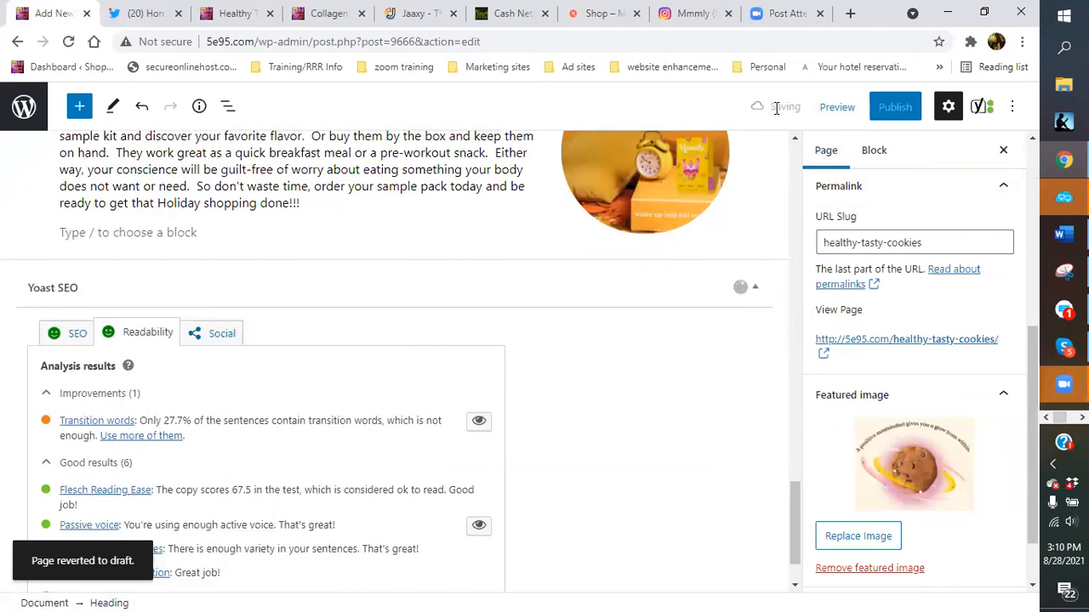
pyautogui.click(903, 113)
pyautogui.click(882, 107)
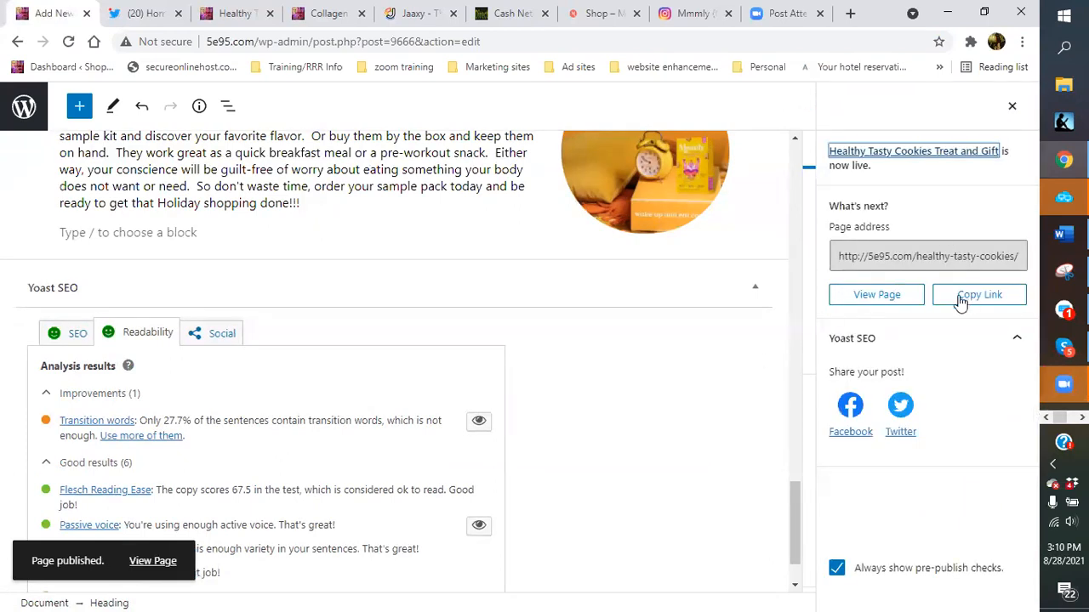
# View the published page and review its featured image, text sections and pictures down to the summary.
pyautogui.click(892, 297)
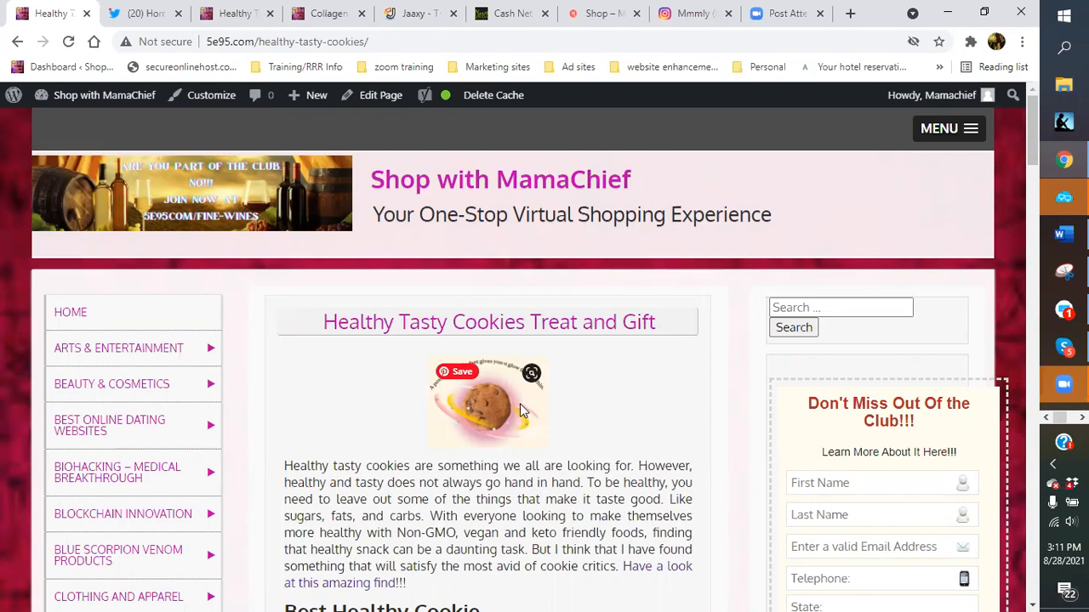
pyautogui.scroll(-6, 522, 411)
pyautogui.scroll(-8, 476, 437)
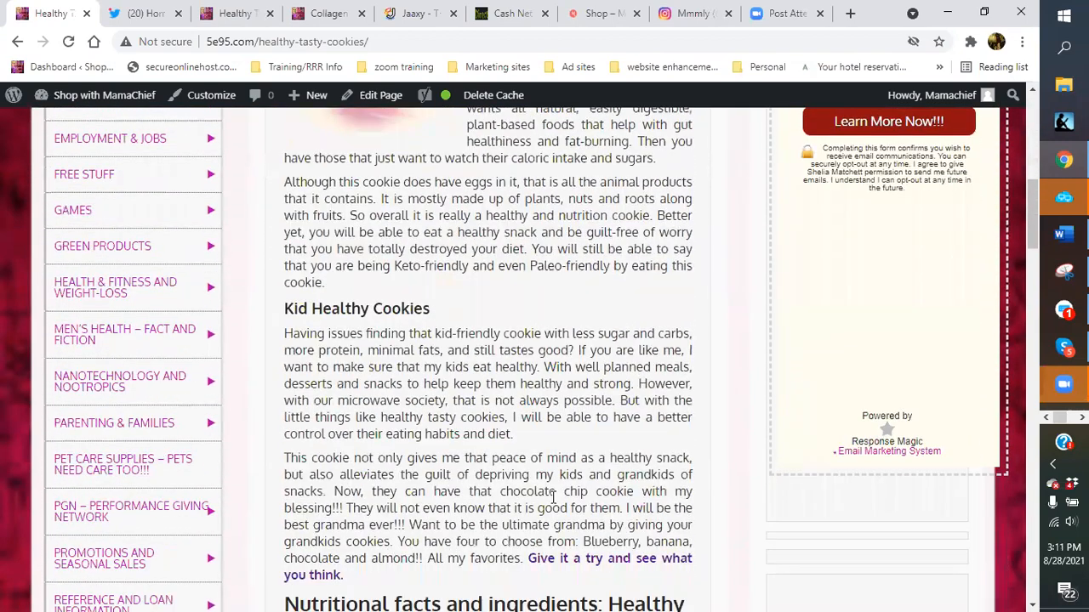
pyautogui.scroll(-7, 536, 432)
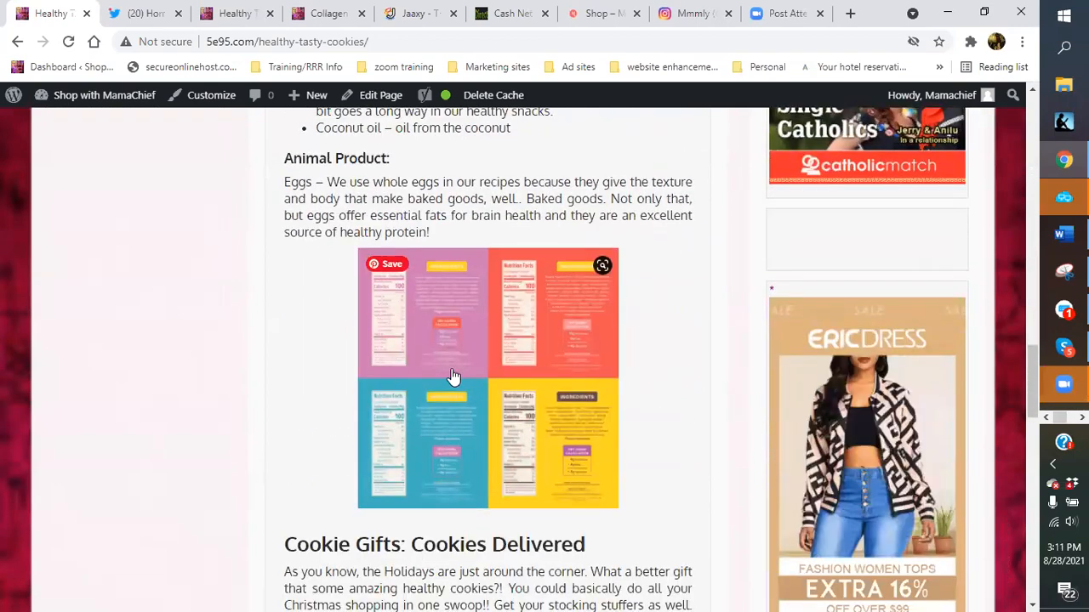
pyautogui.scroll(-5, 452, 377)
pyautogui.scroll(-3, 525, 423)
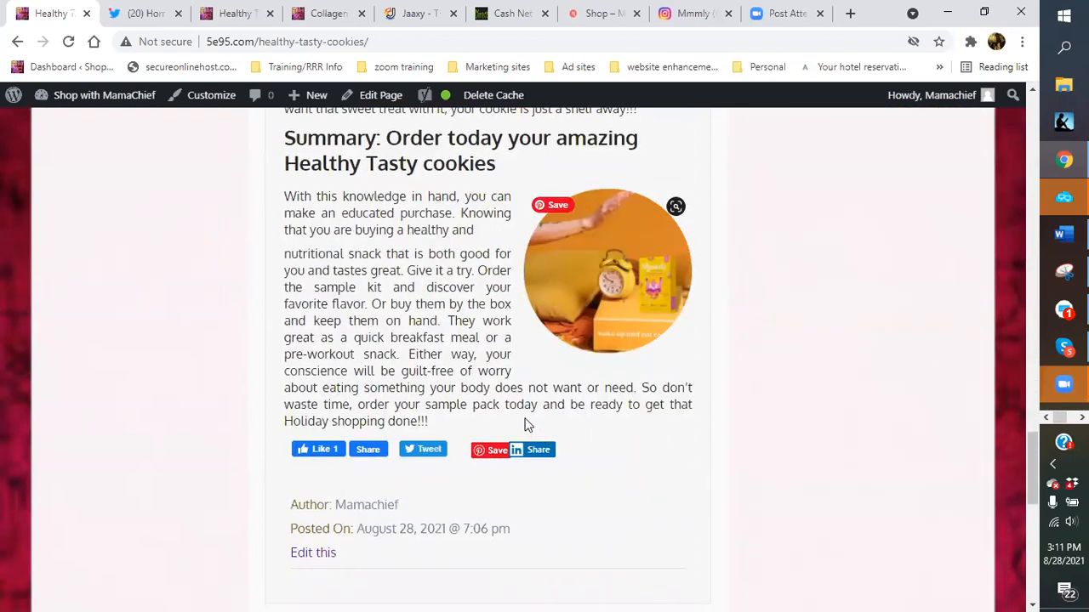
pyautogui.scroll(15, 522, 425)
pyautogui.scroll(15, 479, 324)
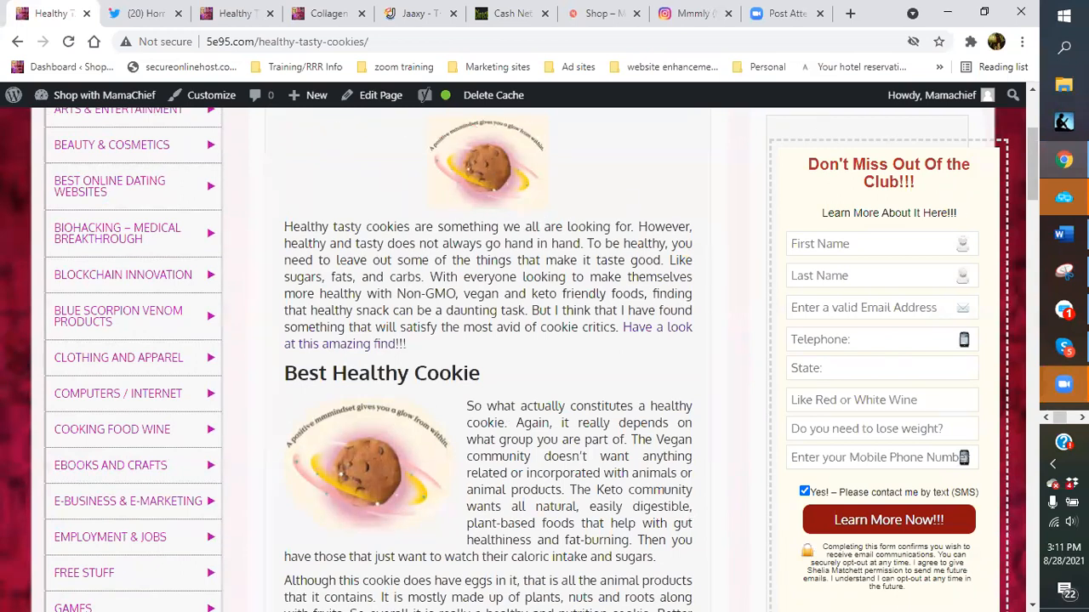
# Close the Instagram and Shop browser tabs.
pyautogui.moveTo(1058, 371)
pyautogui.click(728, 12)
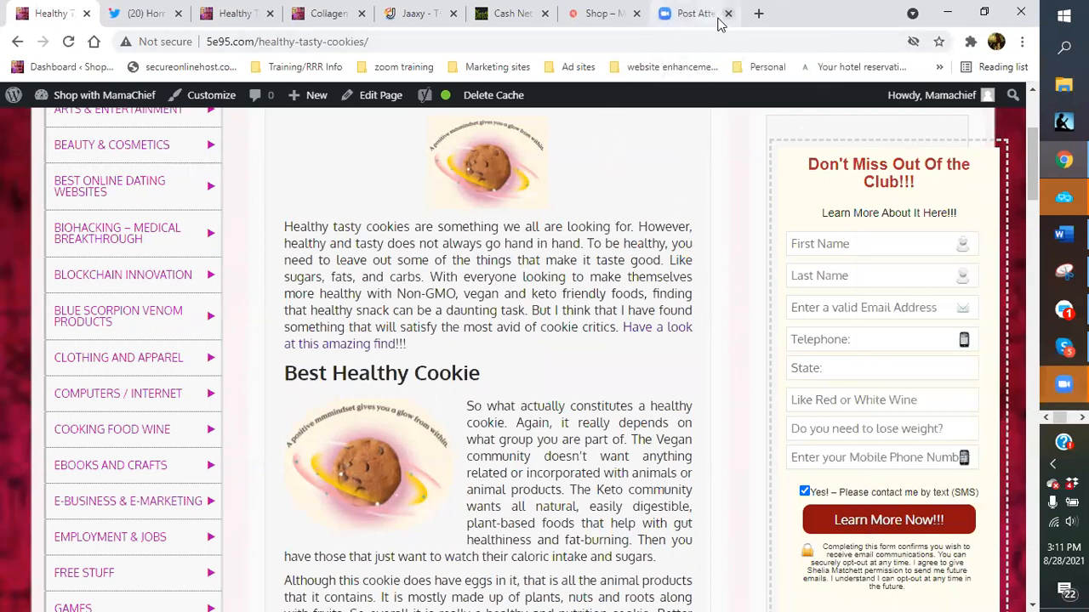
pyautogui.click(636, 14)
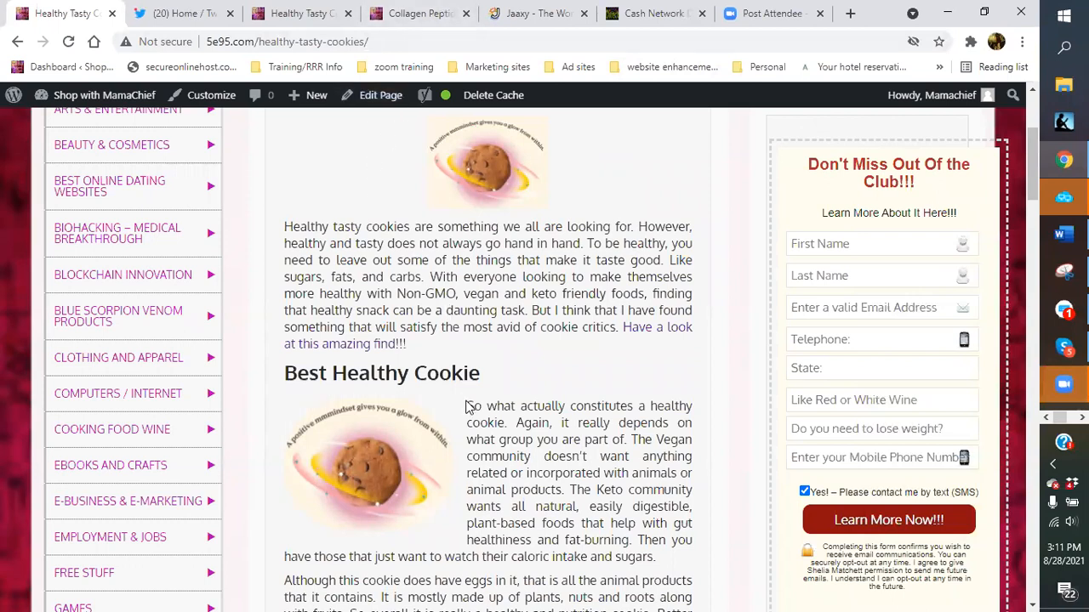
# Look over the Kid Healthy Cookies and nutritional facts sections on the live page and in the older preview.
pyautogui.scroll(-2, 481, 426)
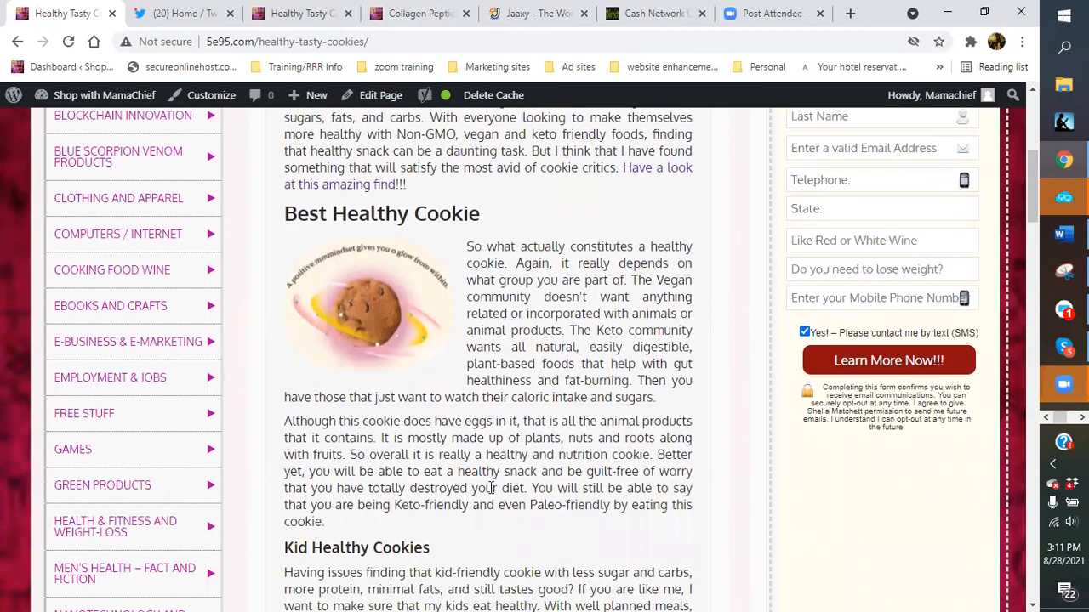
pyautogui.scroll(-1, 478, 511)
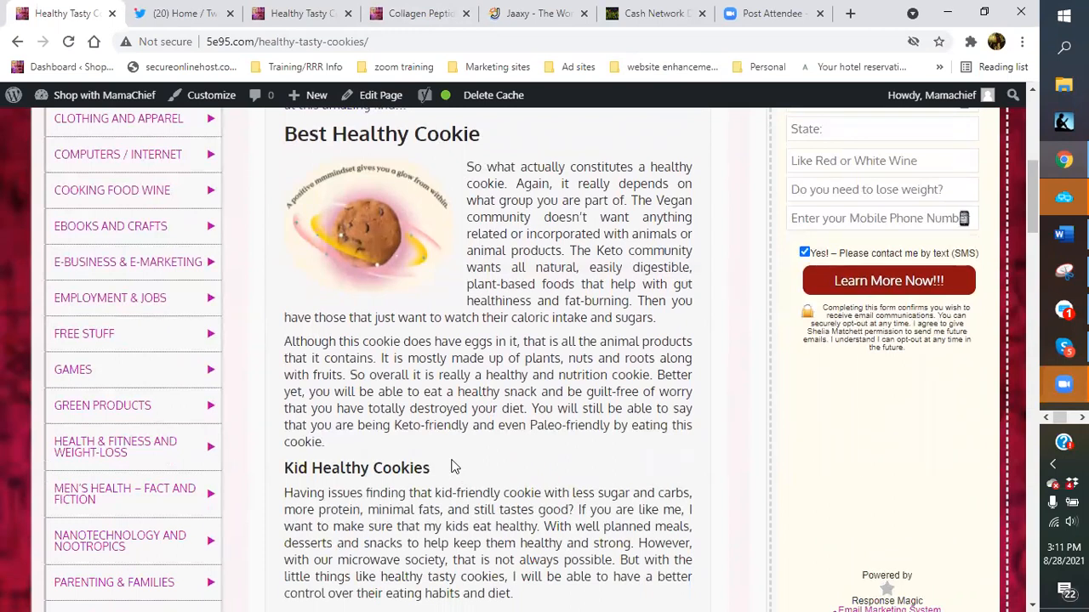
pyautogui.scroll(-4, 353, 398)
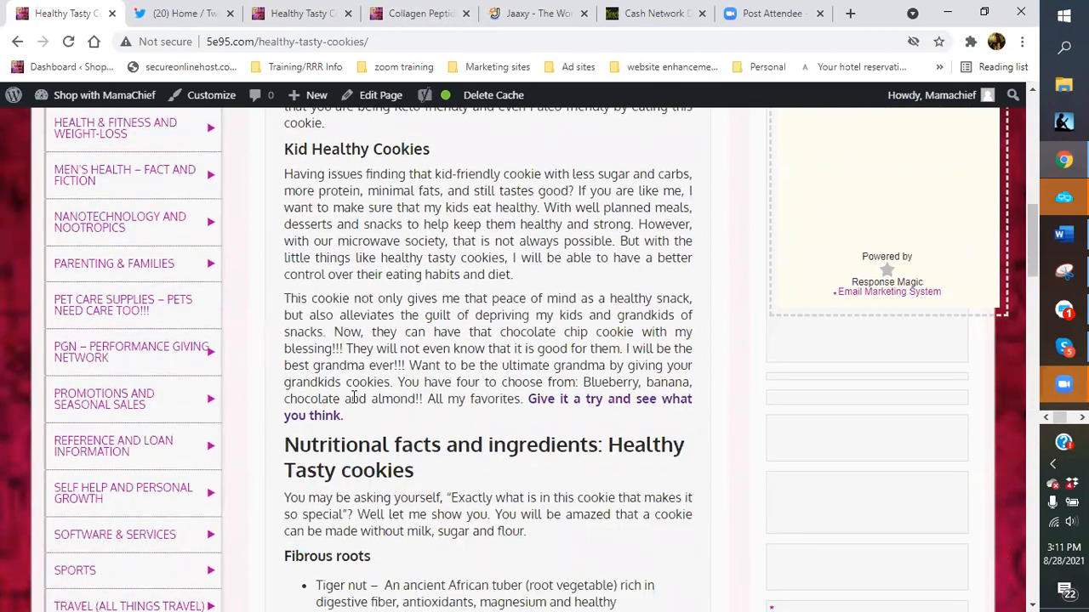
pyautogui.scroll(-1, 354, 398)
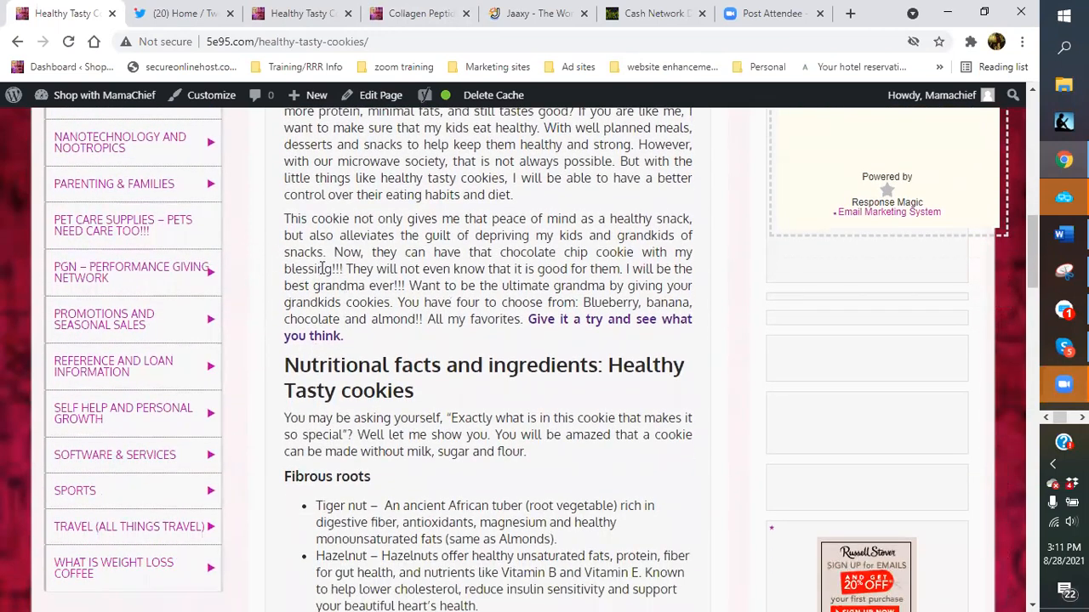
pyautogui.click(285, 14)
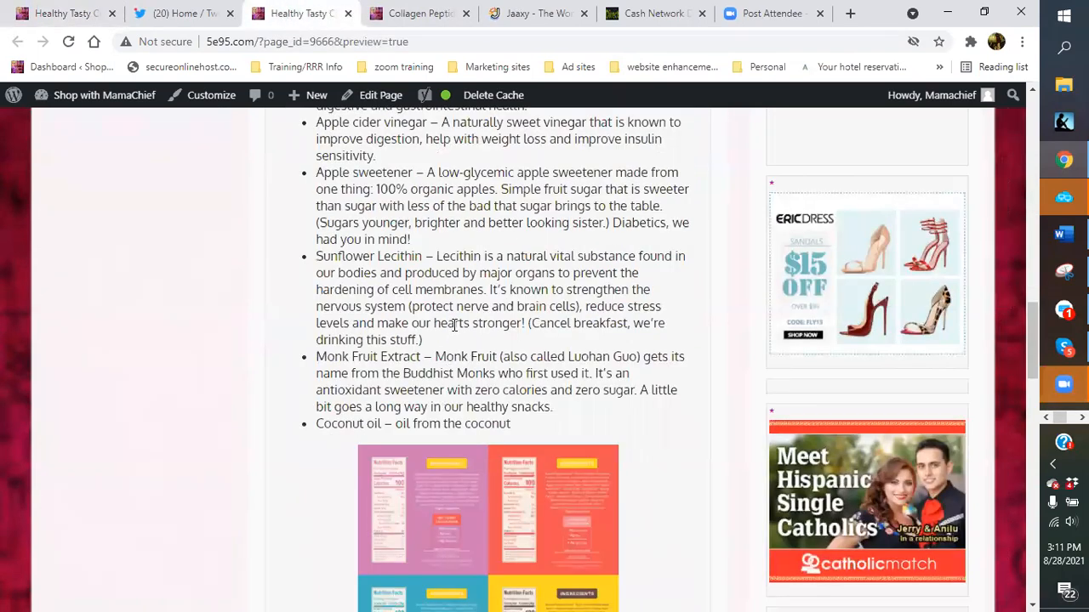
pyautogui.scroll(8, 455, 325)
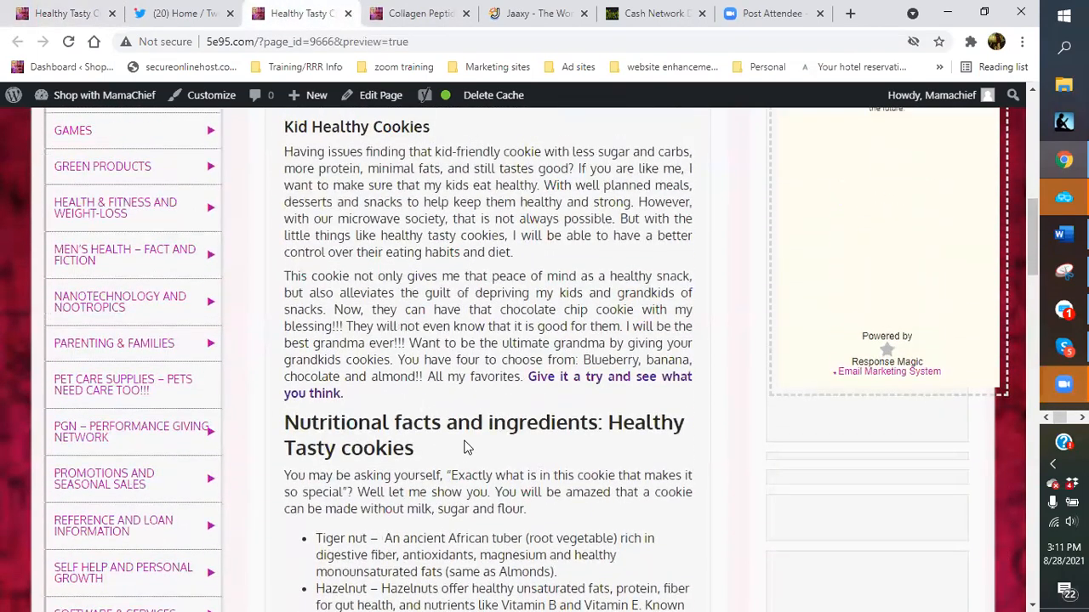
pyautogui.scroll(2, 455, 441)
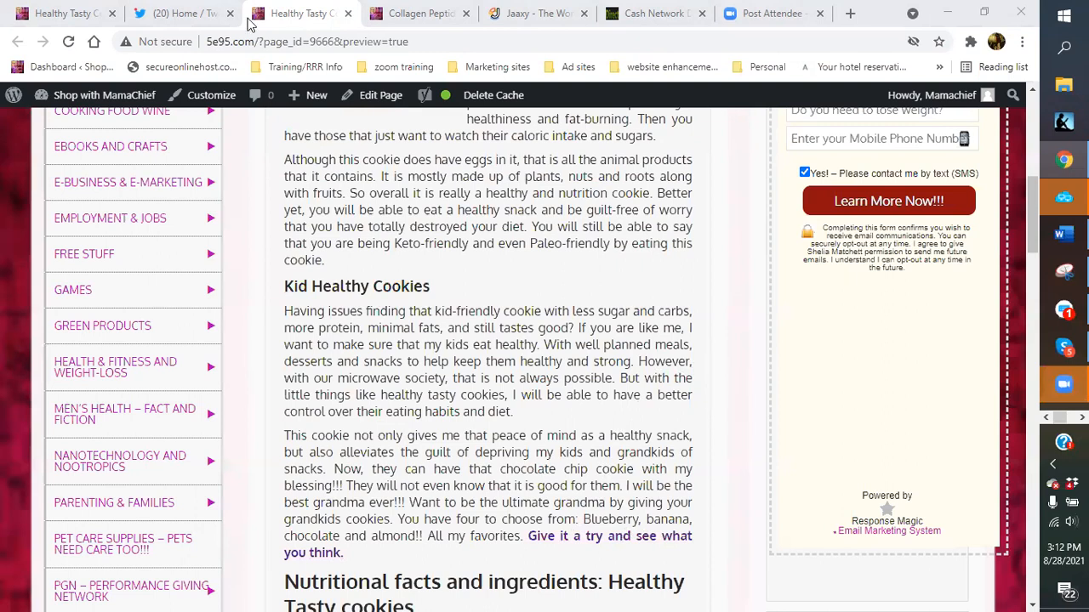
# Return to the live Healthy Tasty Cookies page and copy its web address.
pyautogui.click(89, 15)
pyautogui.scroll(3, 851, 289)
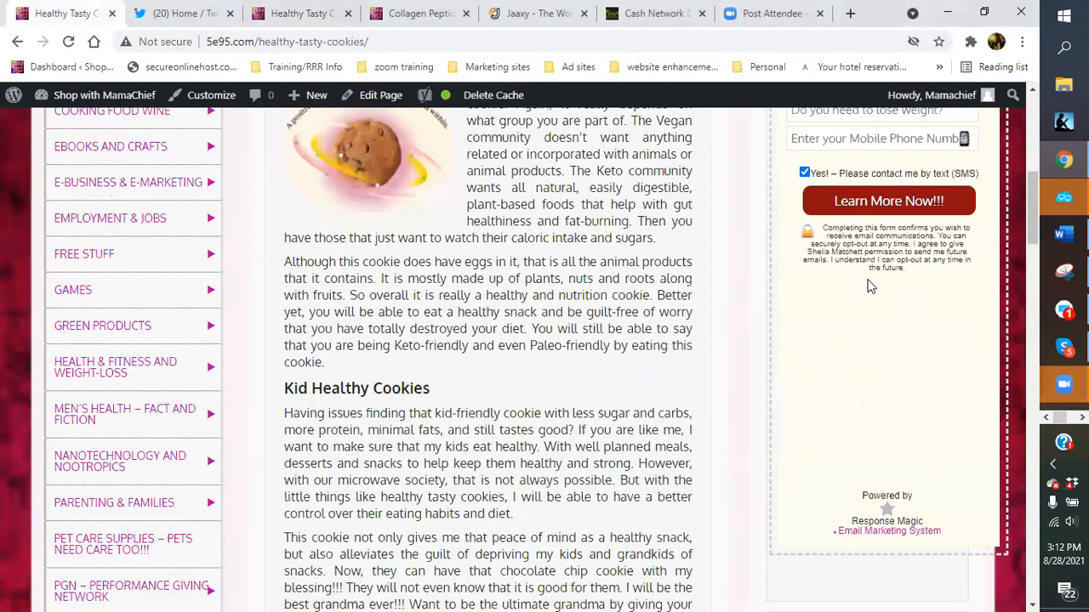
pyautogui.scroll(-2, 761, 270)
pyautogui.click(364, 39)
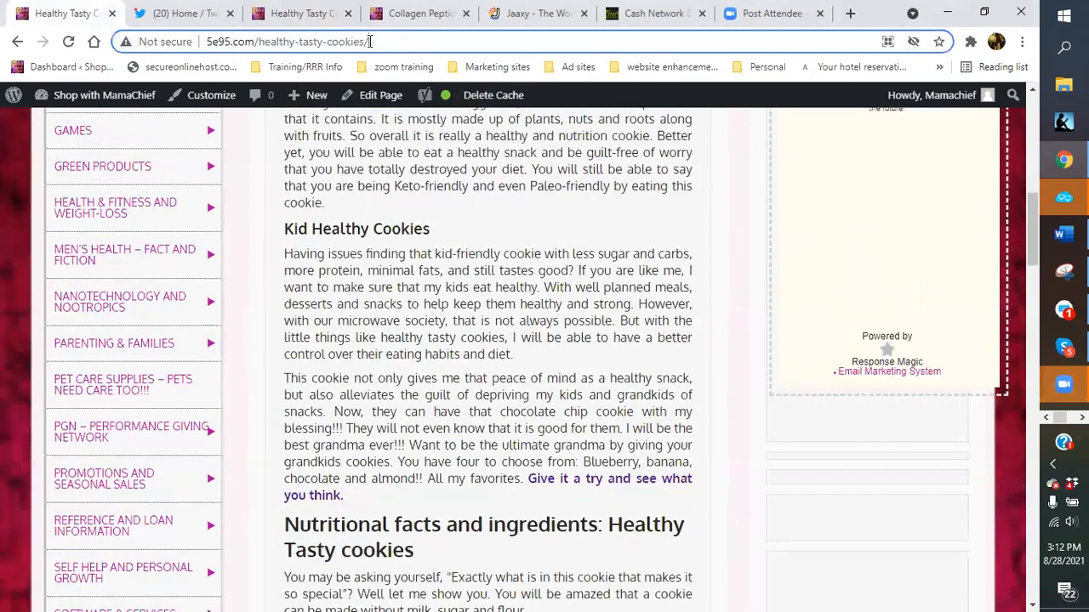
pyautogui.rightClick(367, 39)
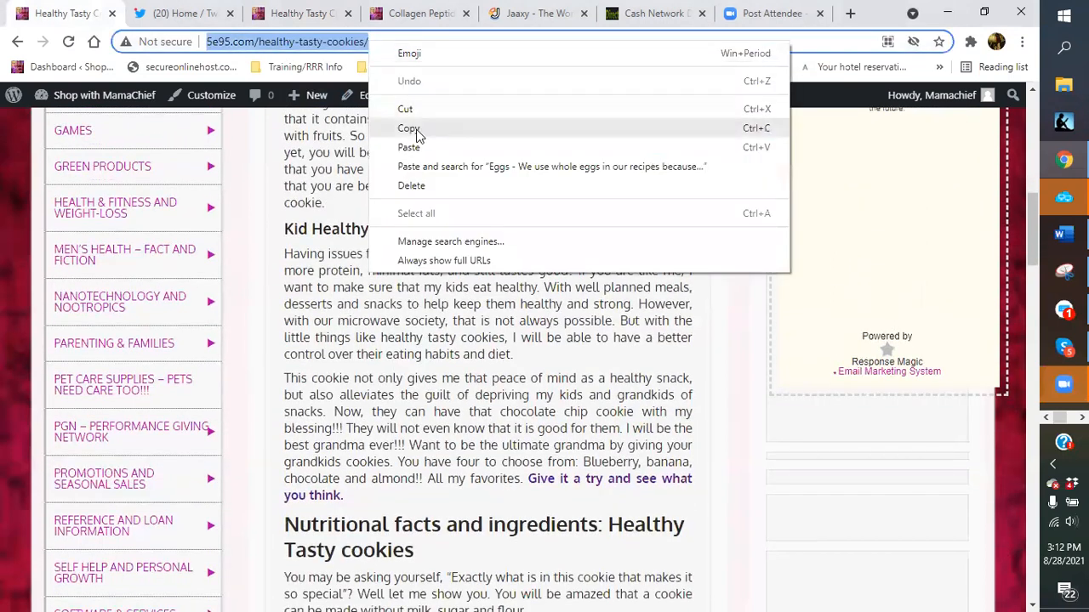
pyautogui.click(416, 131)
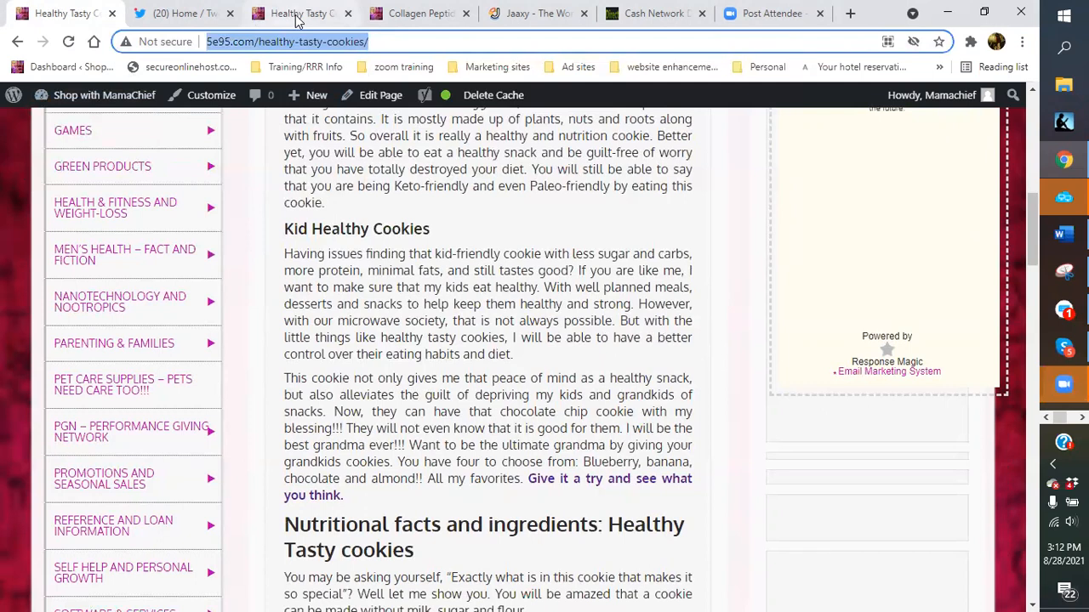
pyautogui.click(450, 538)
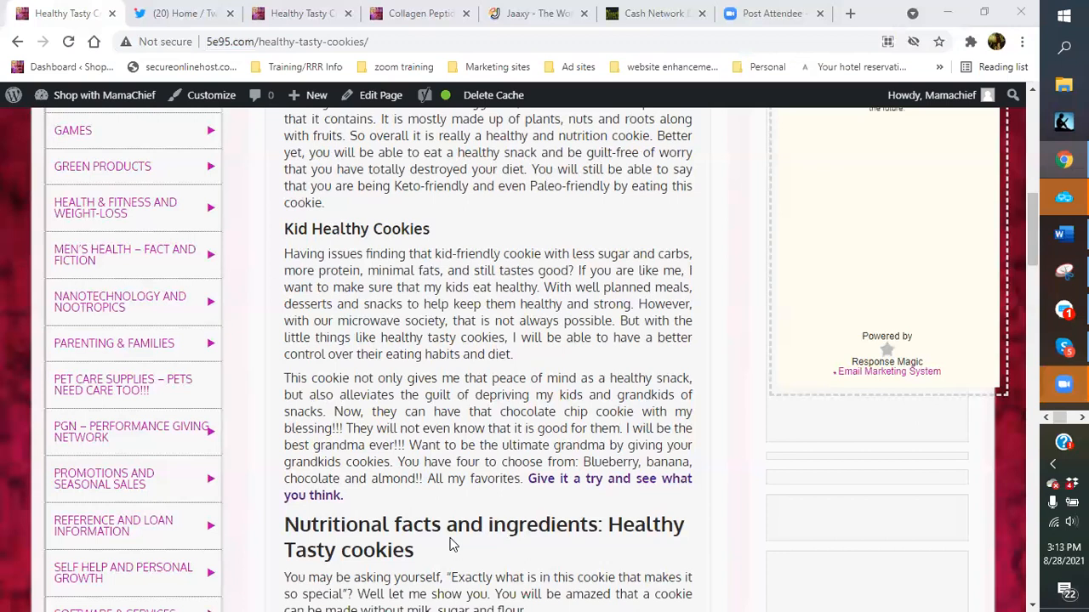
pyautogui.scroll(-1, 416, 561)
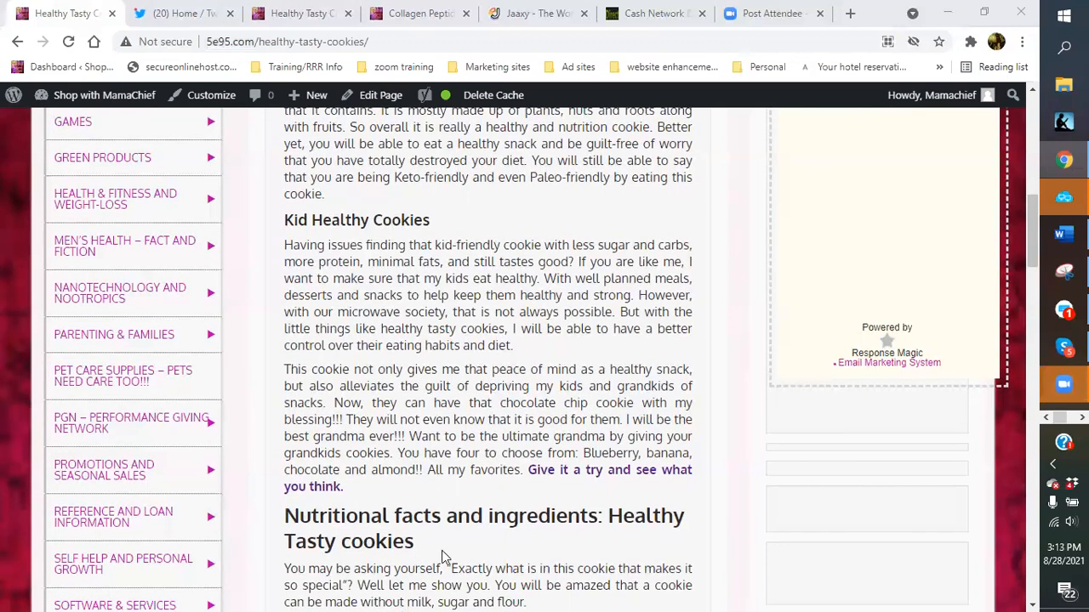
pyautogui.scroll(-1, 441, 550)
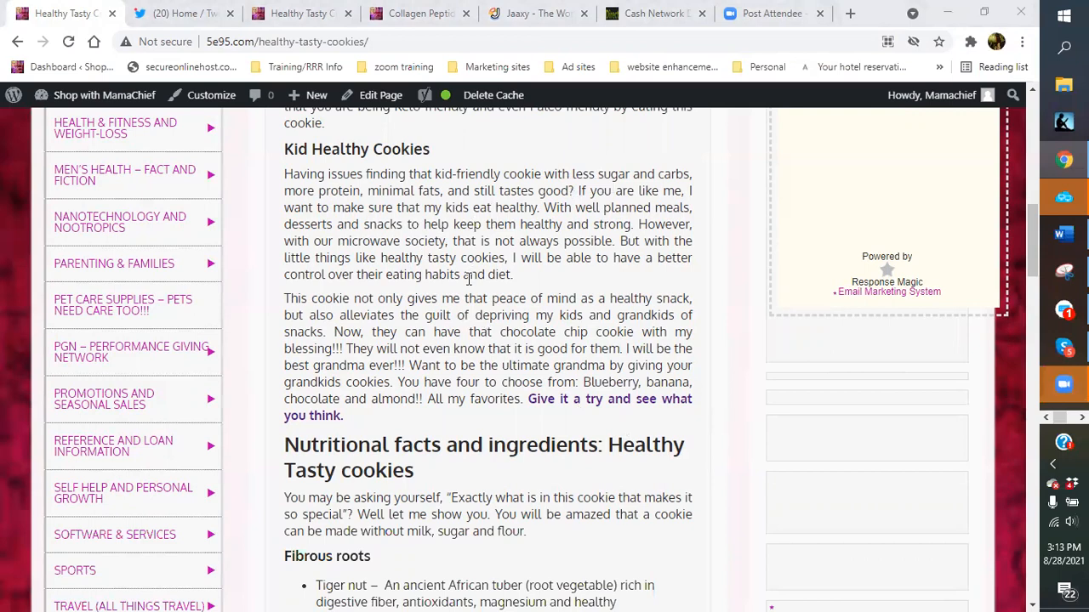
pyautogui.scroll(4, 459, 289)
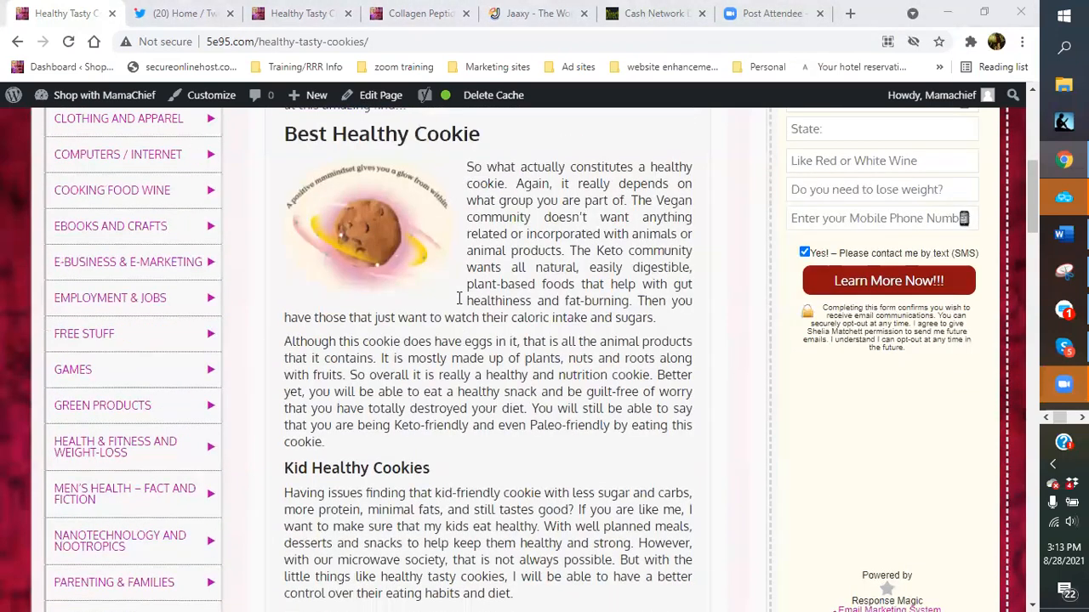
pyautogui.scroll(-1, 512, 272)
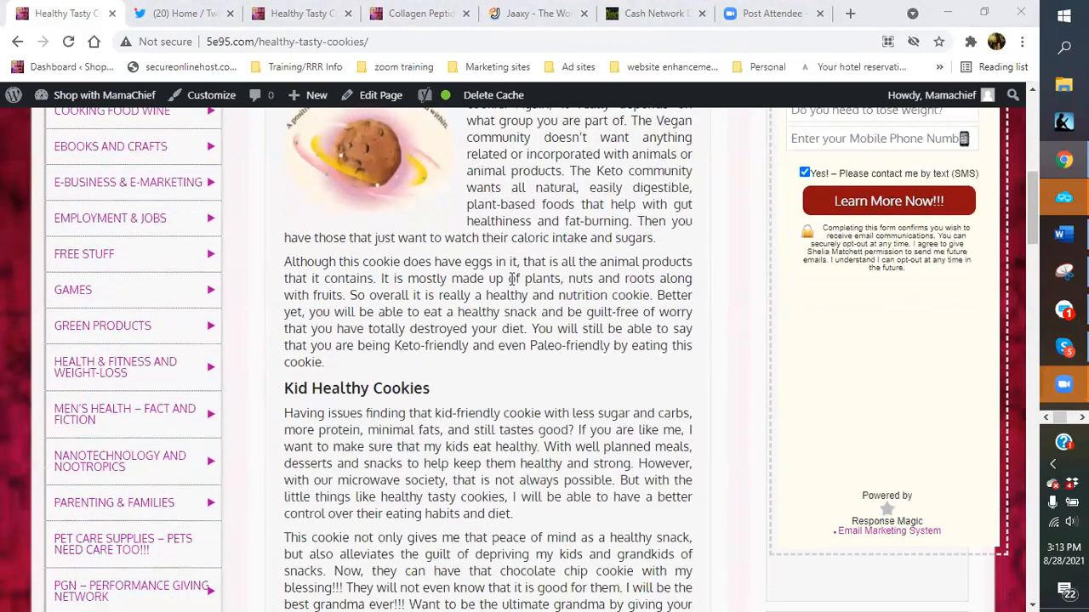
# Review the live page from Kid Healthy Cookies through the Fruits section, and compare the nutritional facts section with the older preview.
pyautogui.scroll(-2, 512, 279)
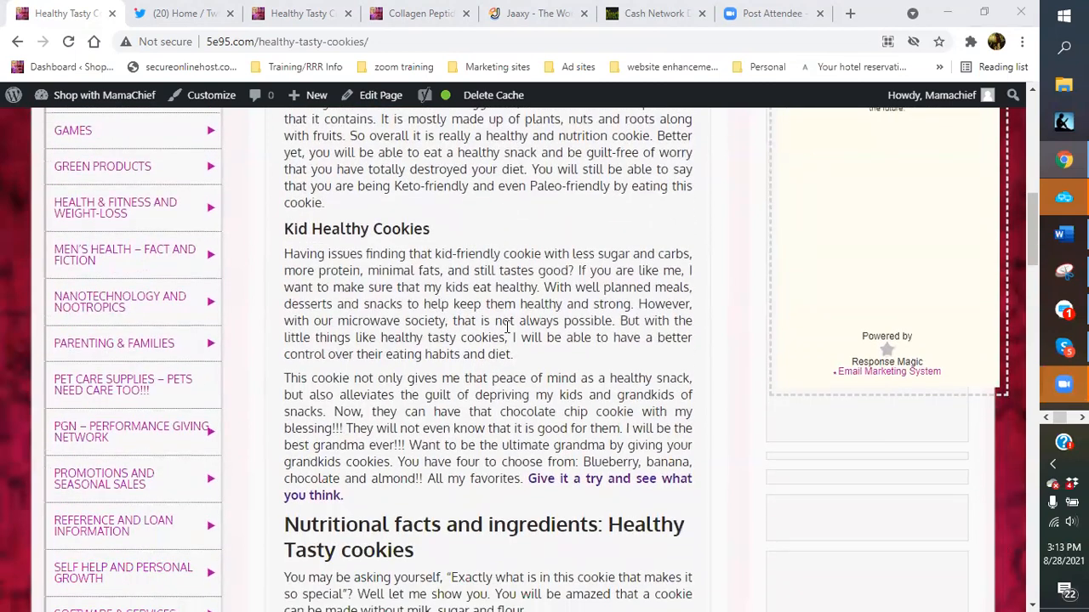
pyautogui.scroll(-1, 491, 351)
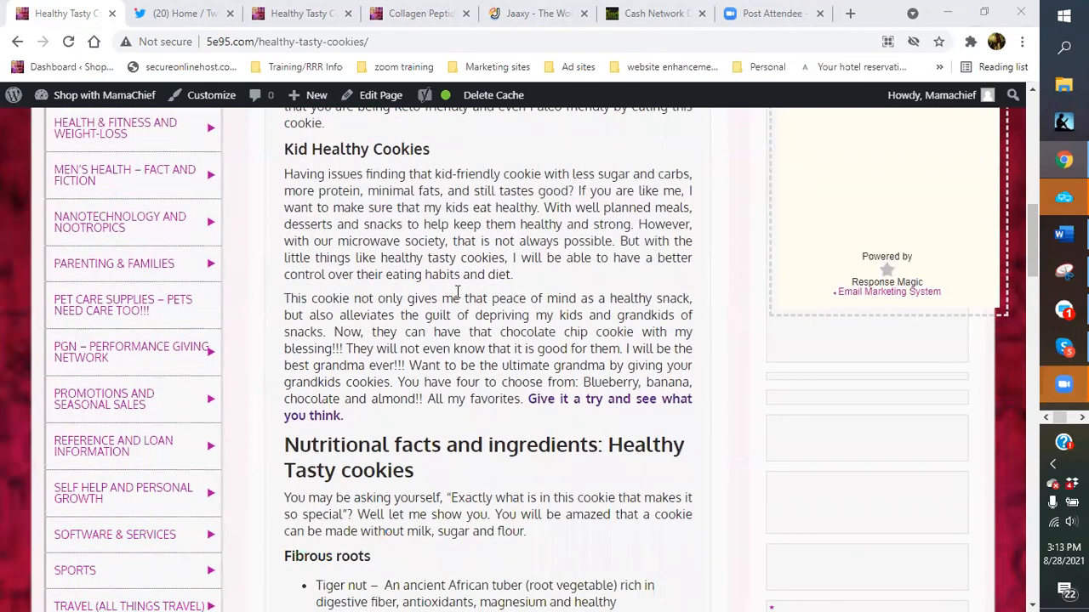
pyautogui.scroll(-7, 458, 292)
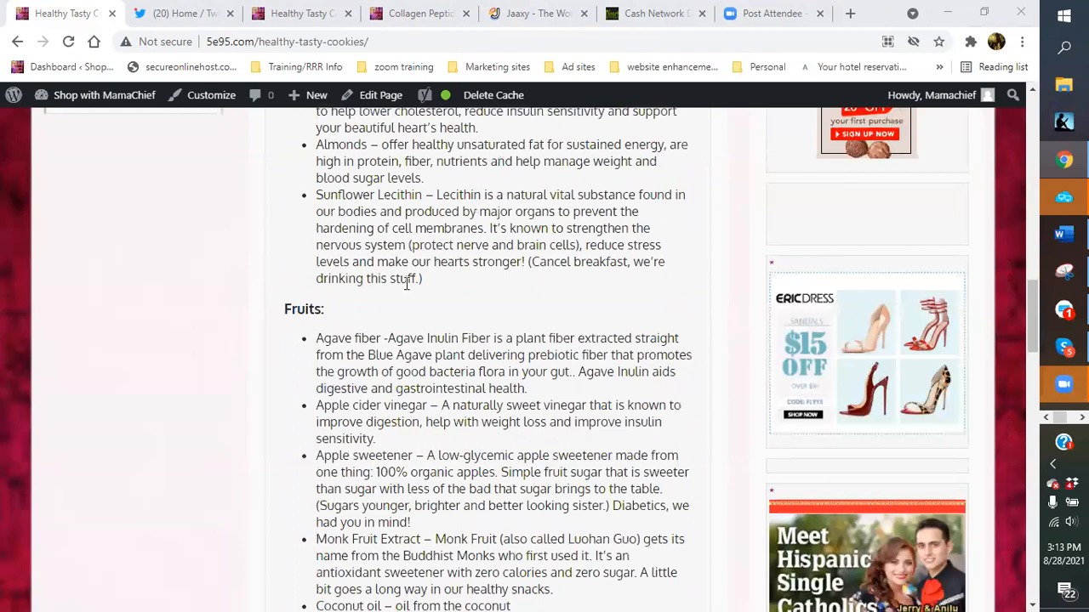
pyautogui.scroll(-2, 478, 434)
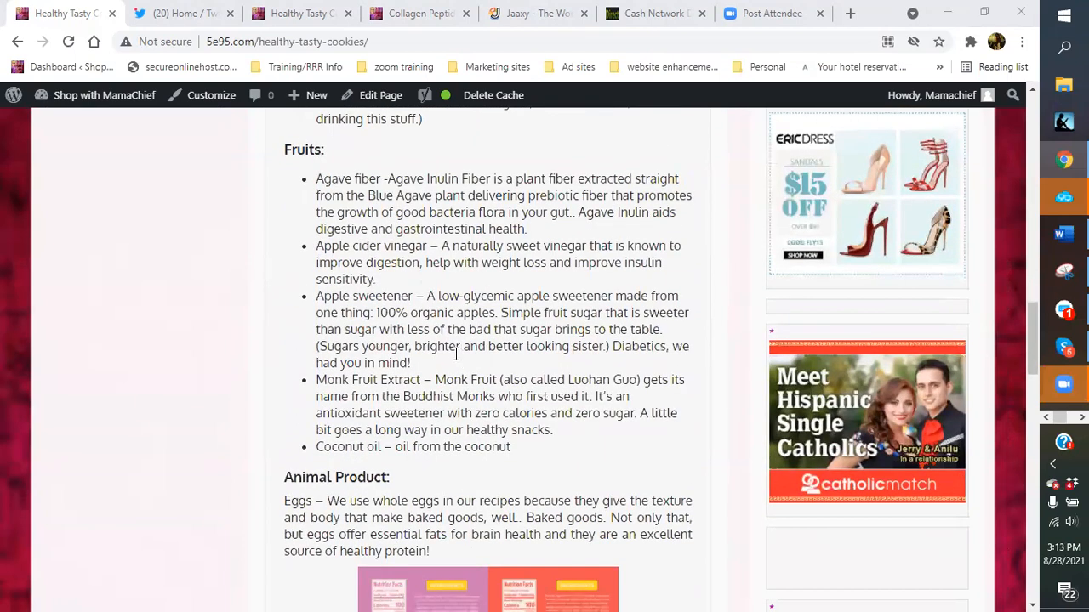
pyautogui.scroll(2, 456, 354)
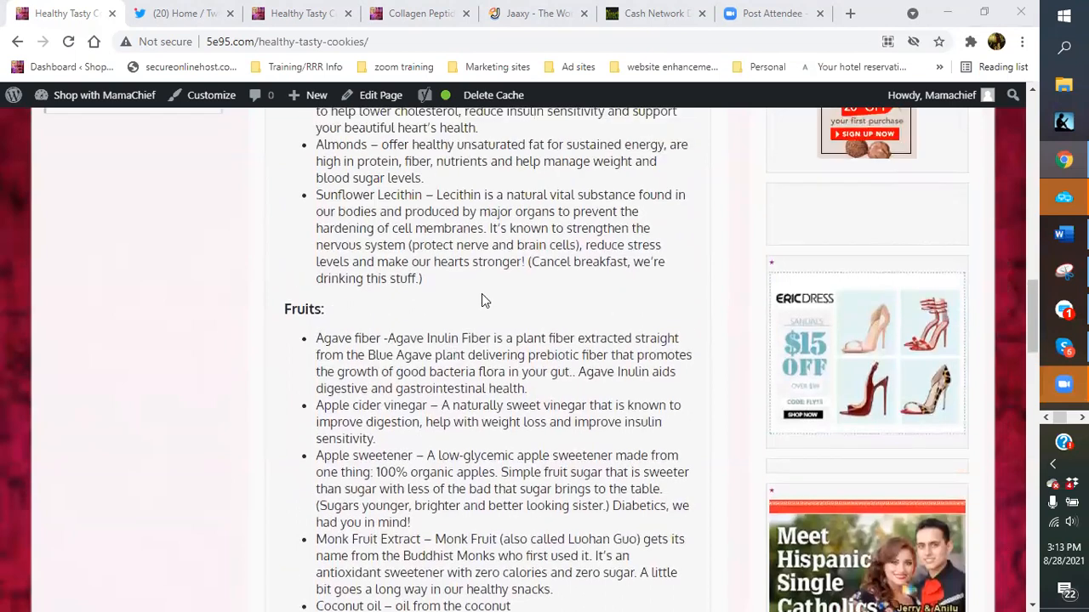
pyautogui.scroll(4, 476, 306)
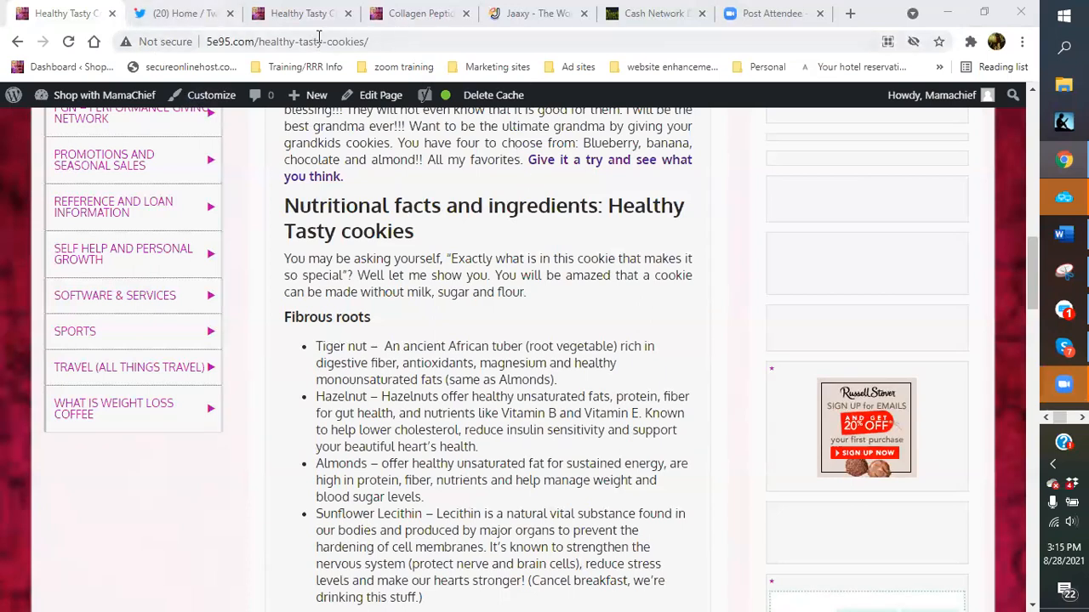
pyautogui.click(311, 17)
pyautogui.scroll(-3, 408, 408)
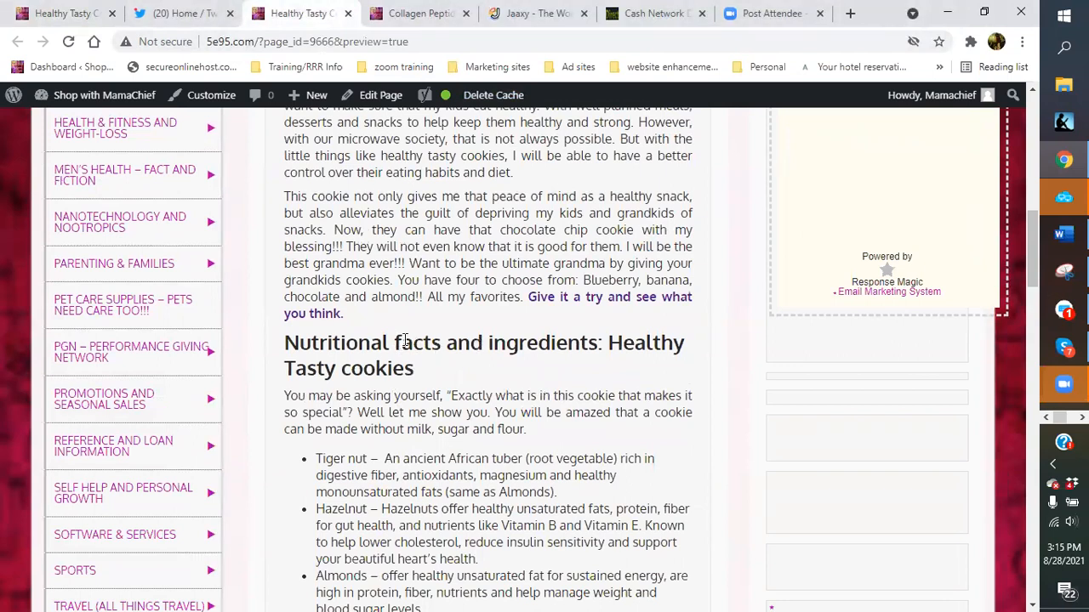
pyautogui.scroll(1, 491, 352)
pyautogui.scroll(3, 492, 352)
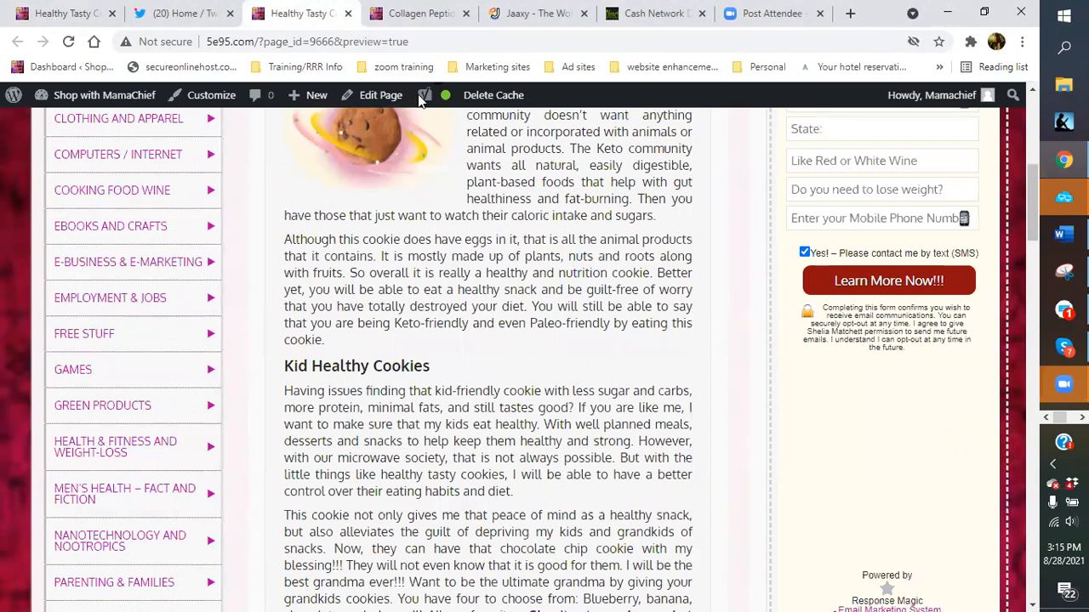
# Return to the live Healthy Tasty Cookies page and open it for editing.
pyautogui.click(73, 15)
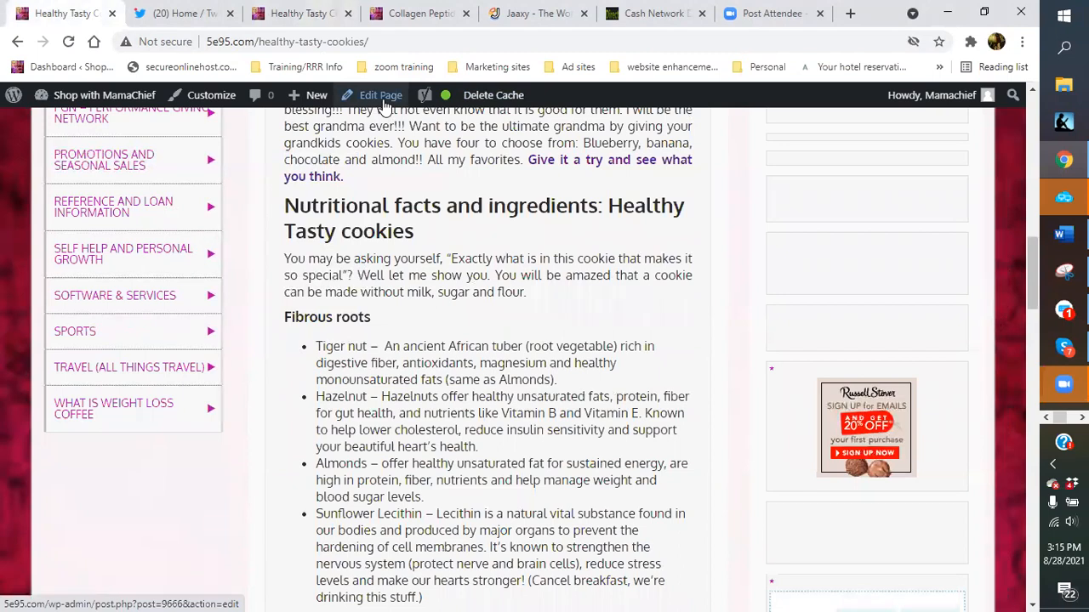
pyautogui.click(383, 99)
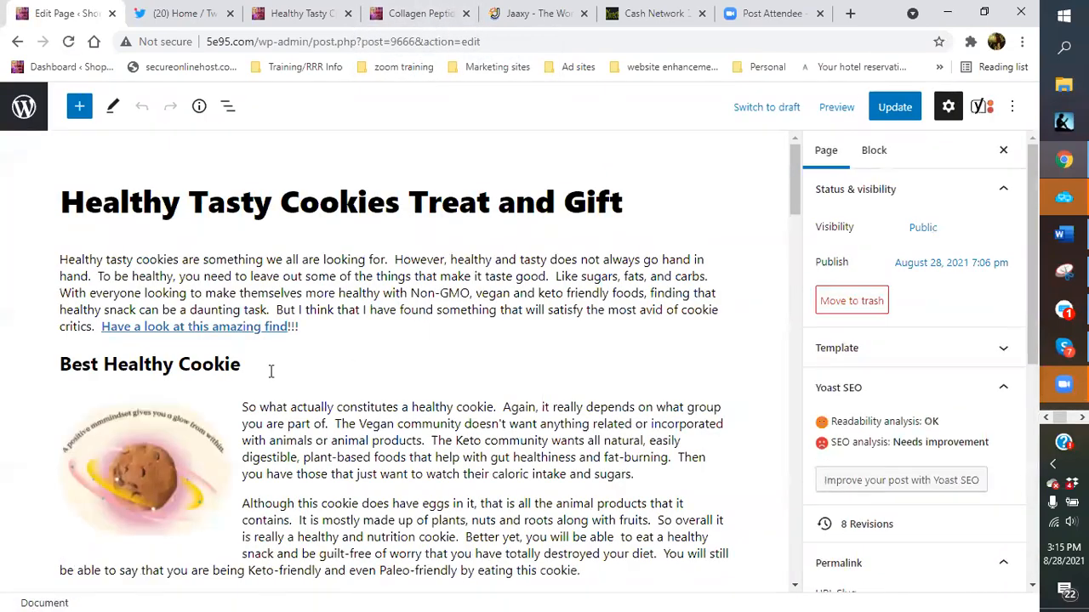
# Capitalize "Facts" and "And" in the nutritional facts heading below the Kid Healthy Cookies section.
pyautogui.scroll(-1, 271, 371)
pyautogui.scroll(-1, 271, 371)
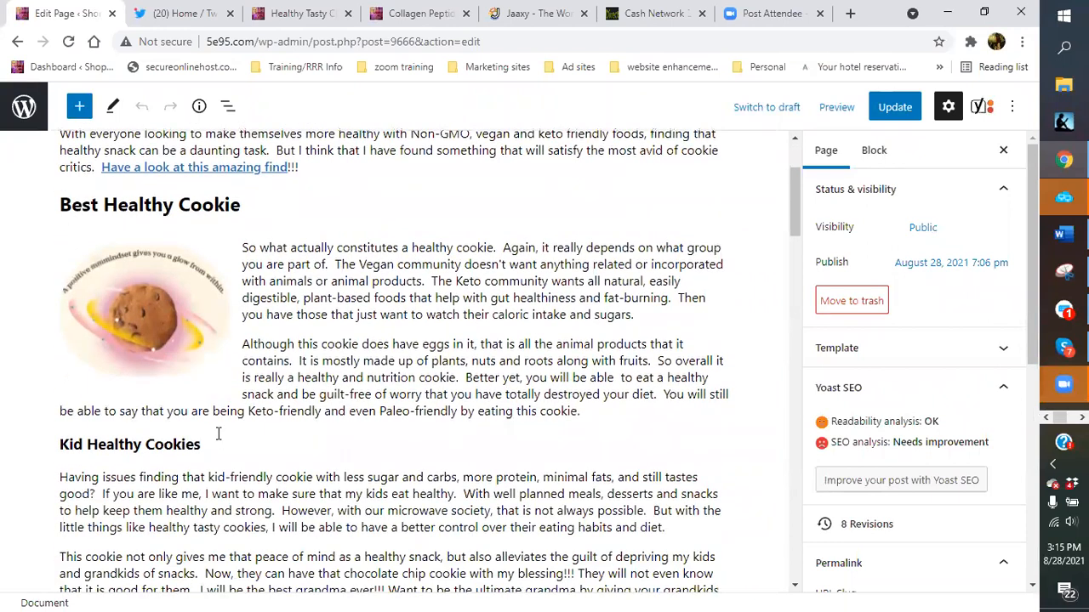
pyautogui.scroll(-3, 221, 438)
pyautogui.click(174, 423)
pyautogui.press('BackSpace')
pyautogui.write('F')
pyautogui.click(231, 422)
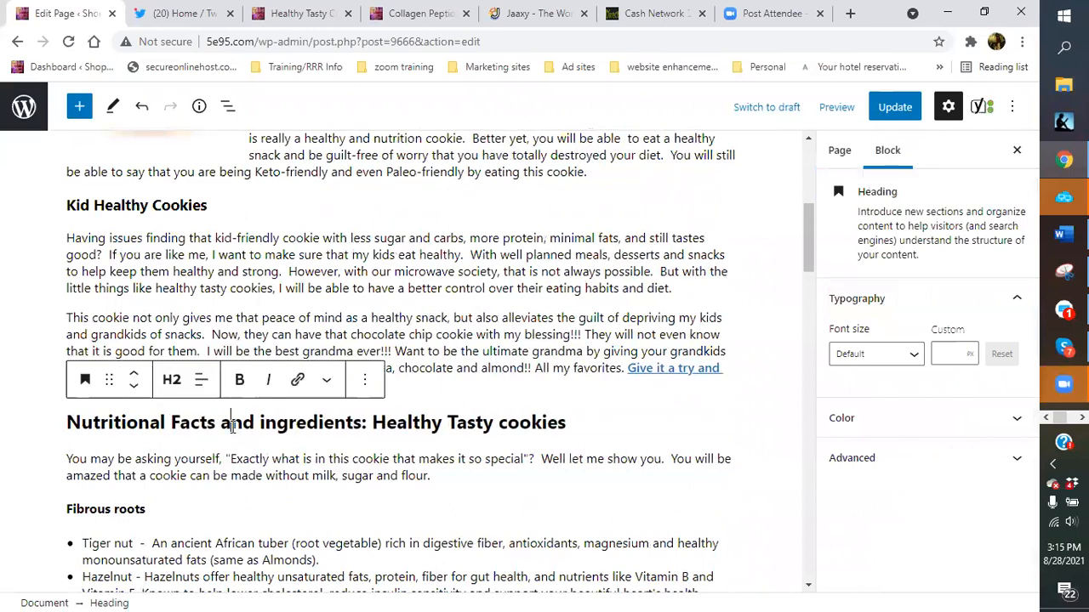
pyautogui.press('BackSpace')
pyautogui.write('A')
# Capitalize "Ingredients" and "Cookies" so the heading reads "Nutritional Facts And Ingredients: Healthy Tasty Cookies".
pyautogui.click(268, 422)
pyautogui.press('BackSpace')
pyautogui.write('I')
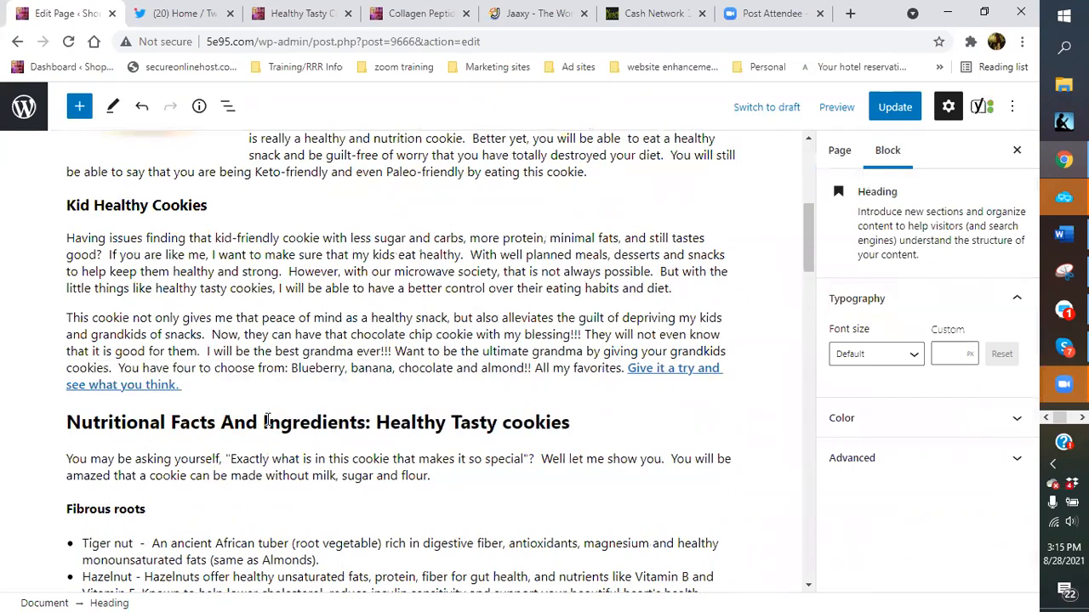
pyautogui.click(511, 424)
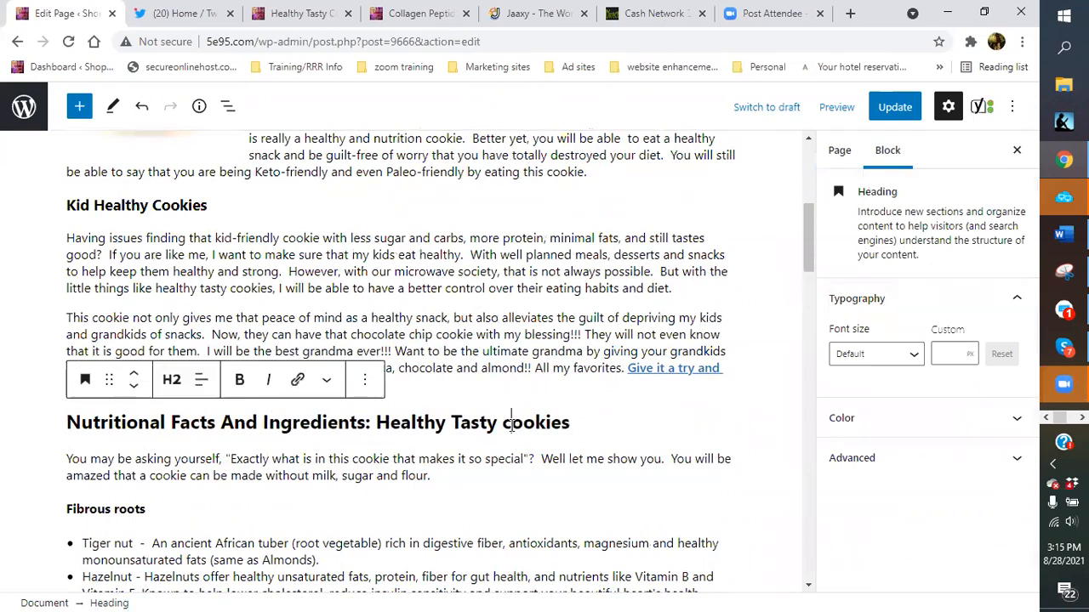
pyautogui.press('BackSpace')
pyautogui.write('C')
pyautogui.click(607, 424)
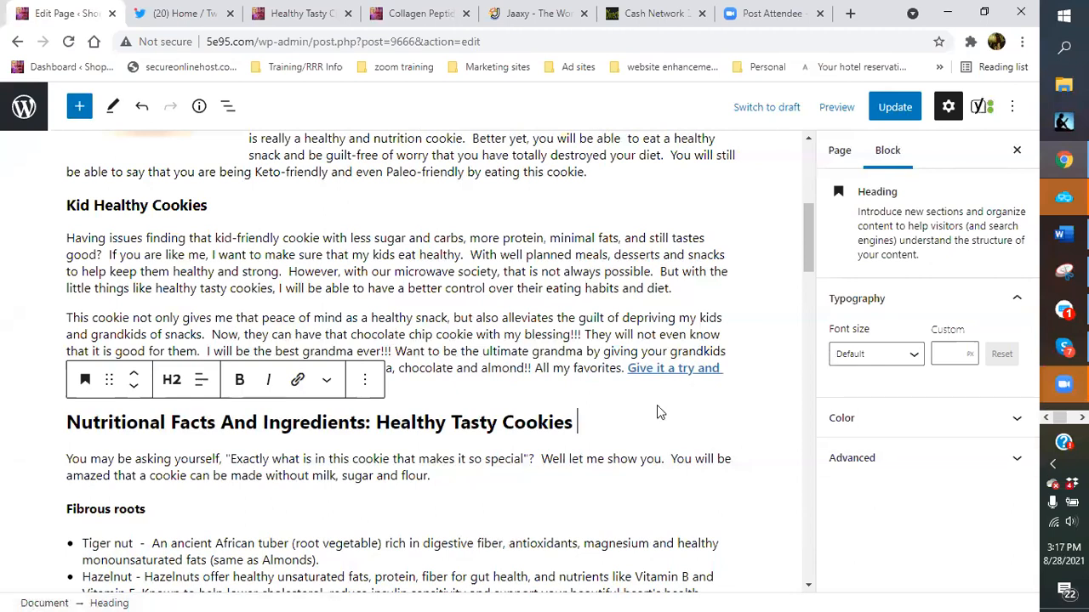
# Check the ingredient sections in the editor from Fibrous roots down to the nutrition facts picture.
pyautogui.scroll(-1, 618, 405)
pyautogui.scroll(-5, 606, 364)
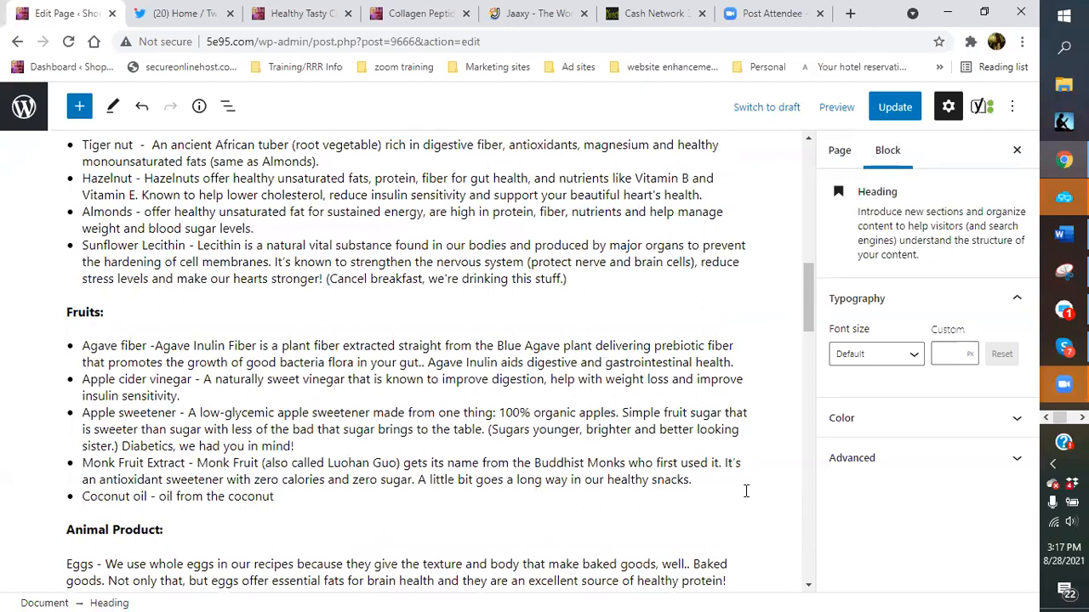
pyautogui.scroll(-4, 746, 491)
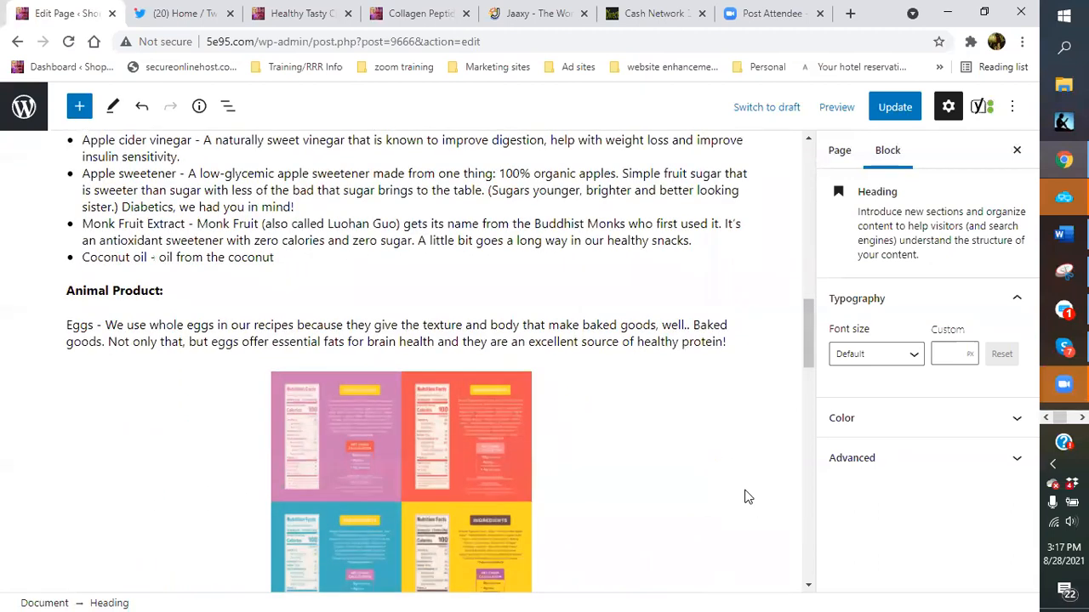
pyautogui.scroll(3, 746, 494)
pyautogui.scroll(4, 746, 493)
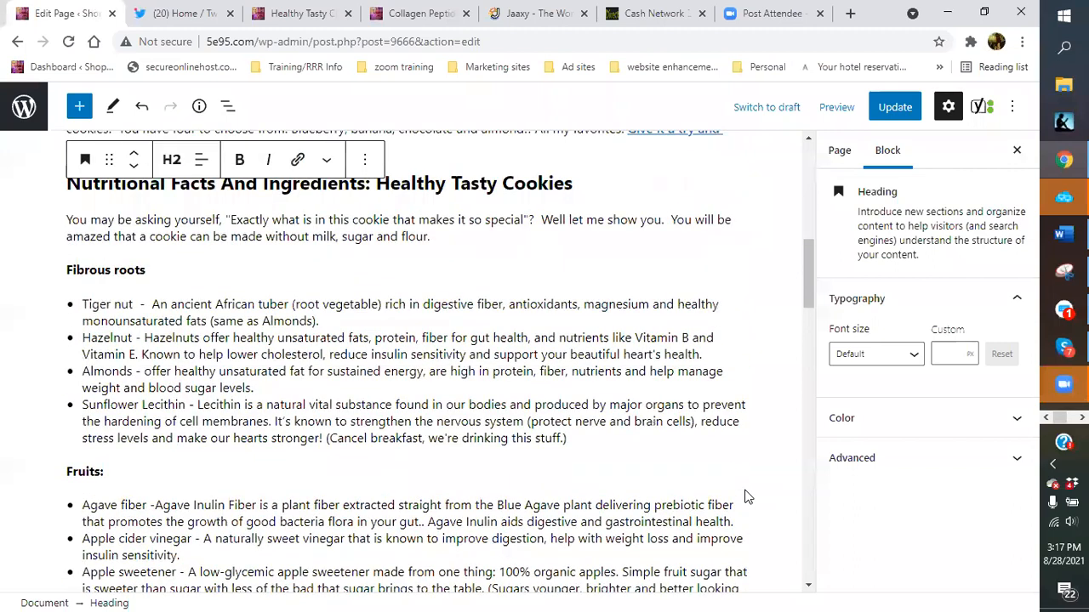
pyautogui.scroll(2, 746, 491)
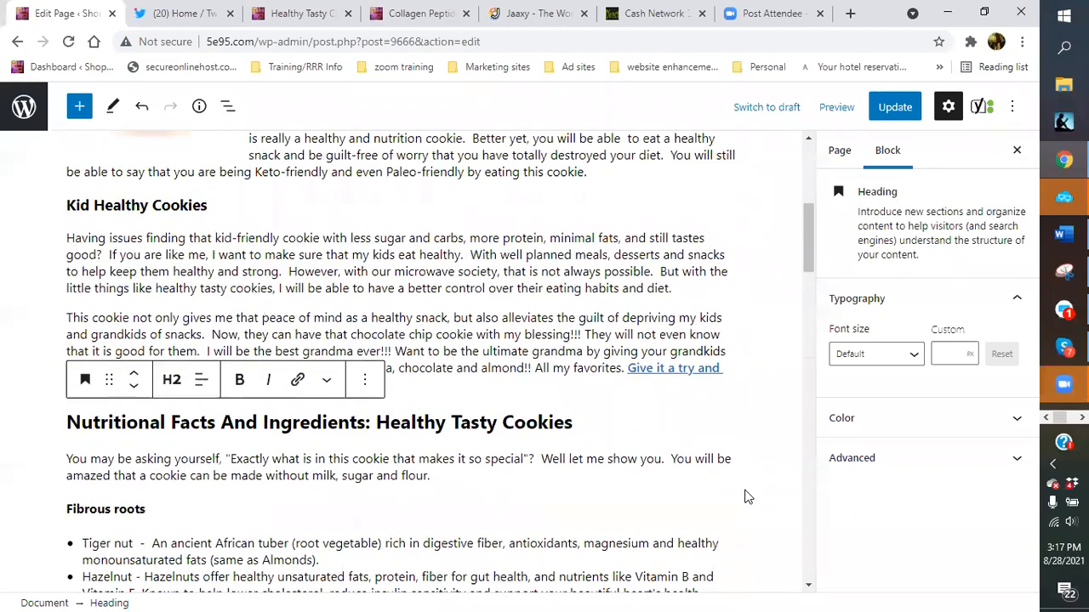